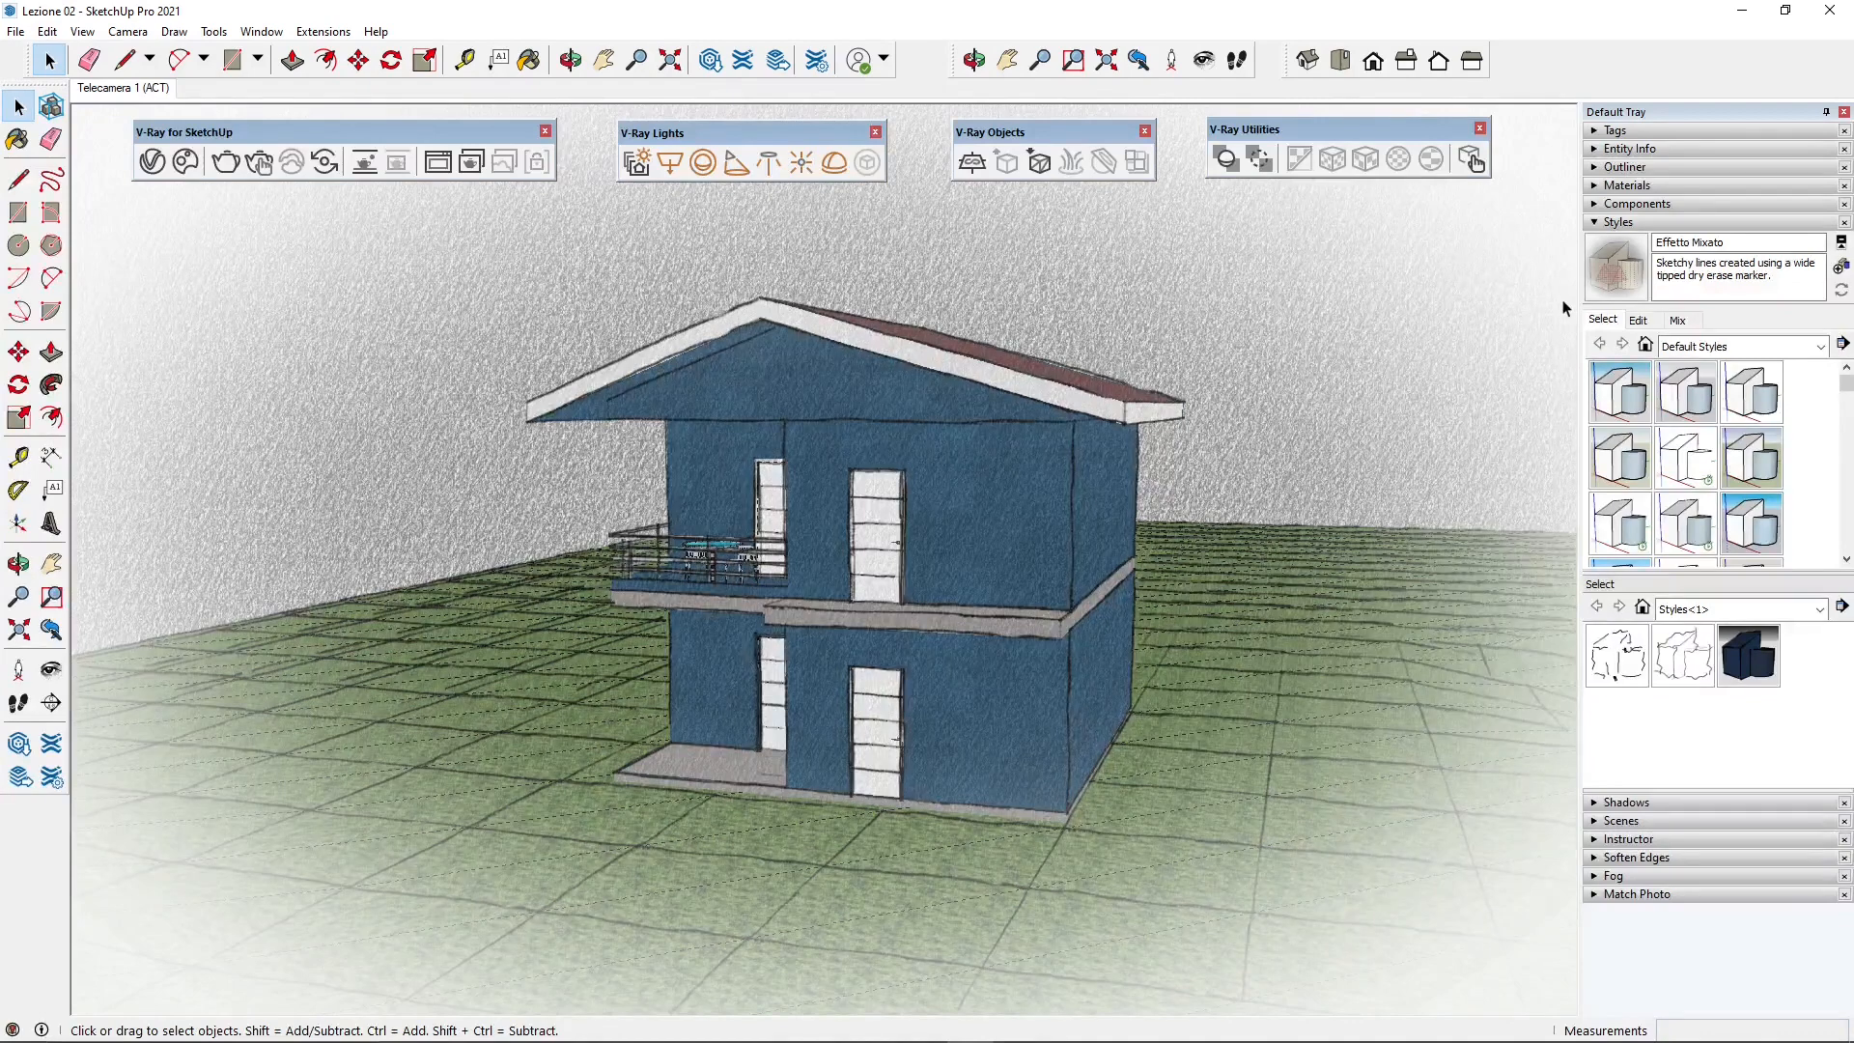
Step: Apply the Simple Style from the Default Styles collection to the model
{"action": "left_click", "coordinate": [1638, 320]}
{"action": "left_click", "coordinate": [1602, 319]}
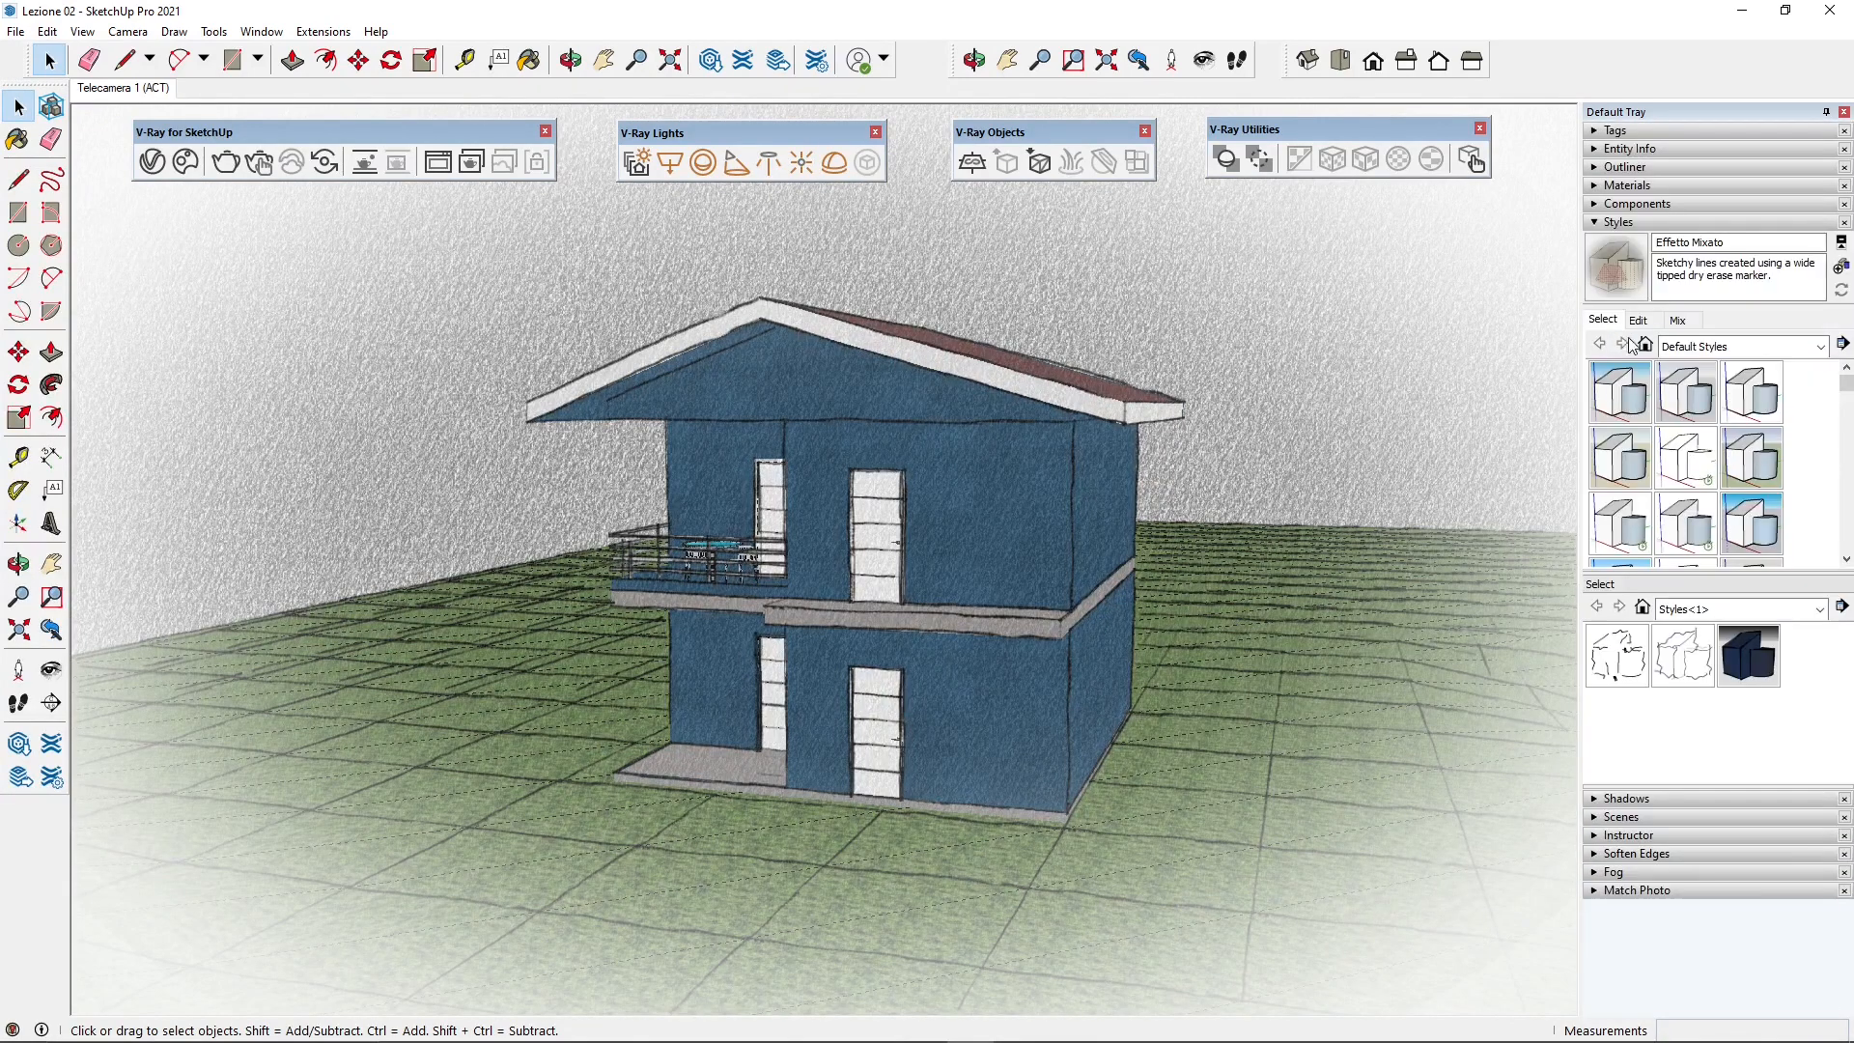
{"action": "left_click", "coordinate": [1718, 346]}
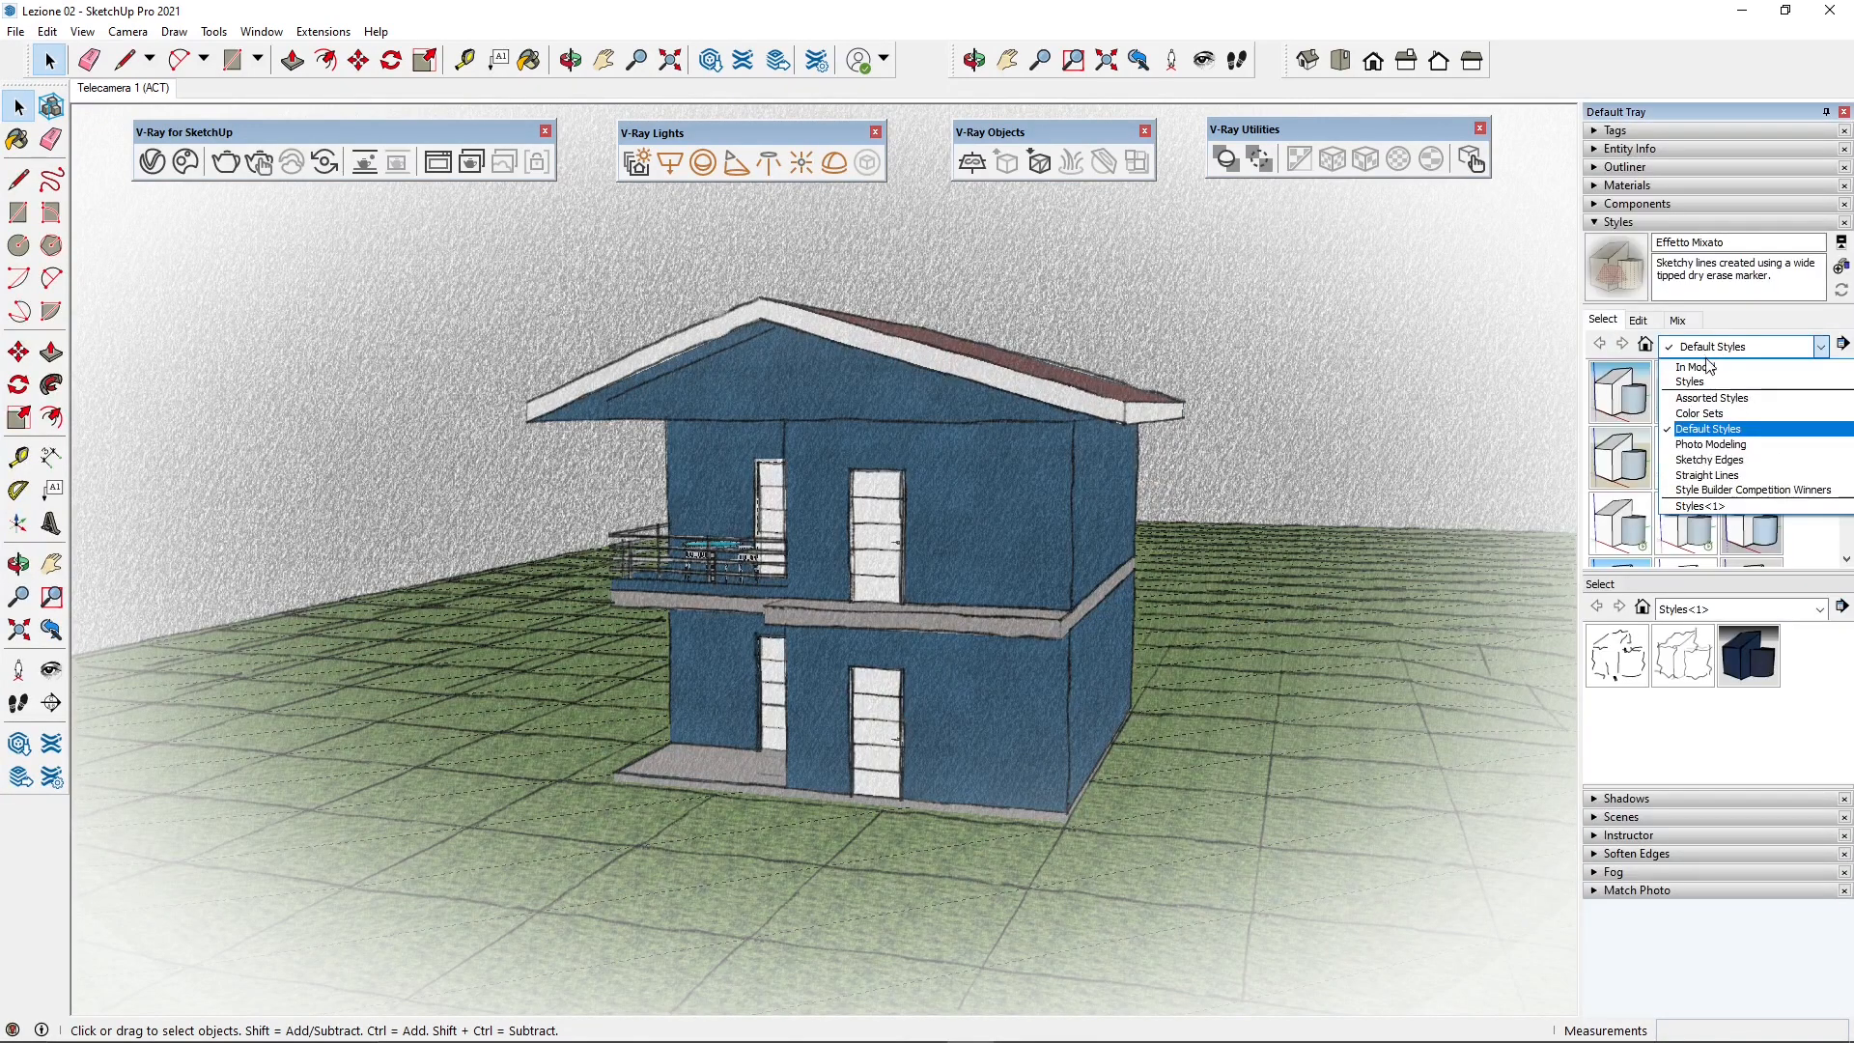
{"action": "left_click", "coordinate": [1711, 429]}
{"action": "scroll", "coordinate": [1733, 434], "scroll_direction": "down", "scroll_amount": 3}
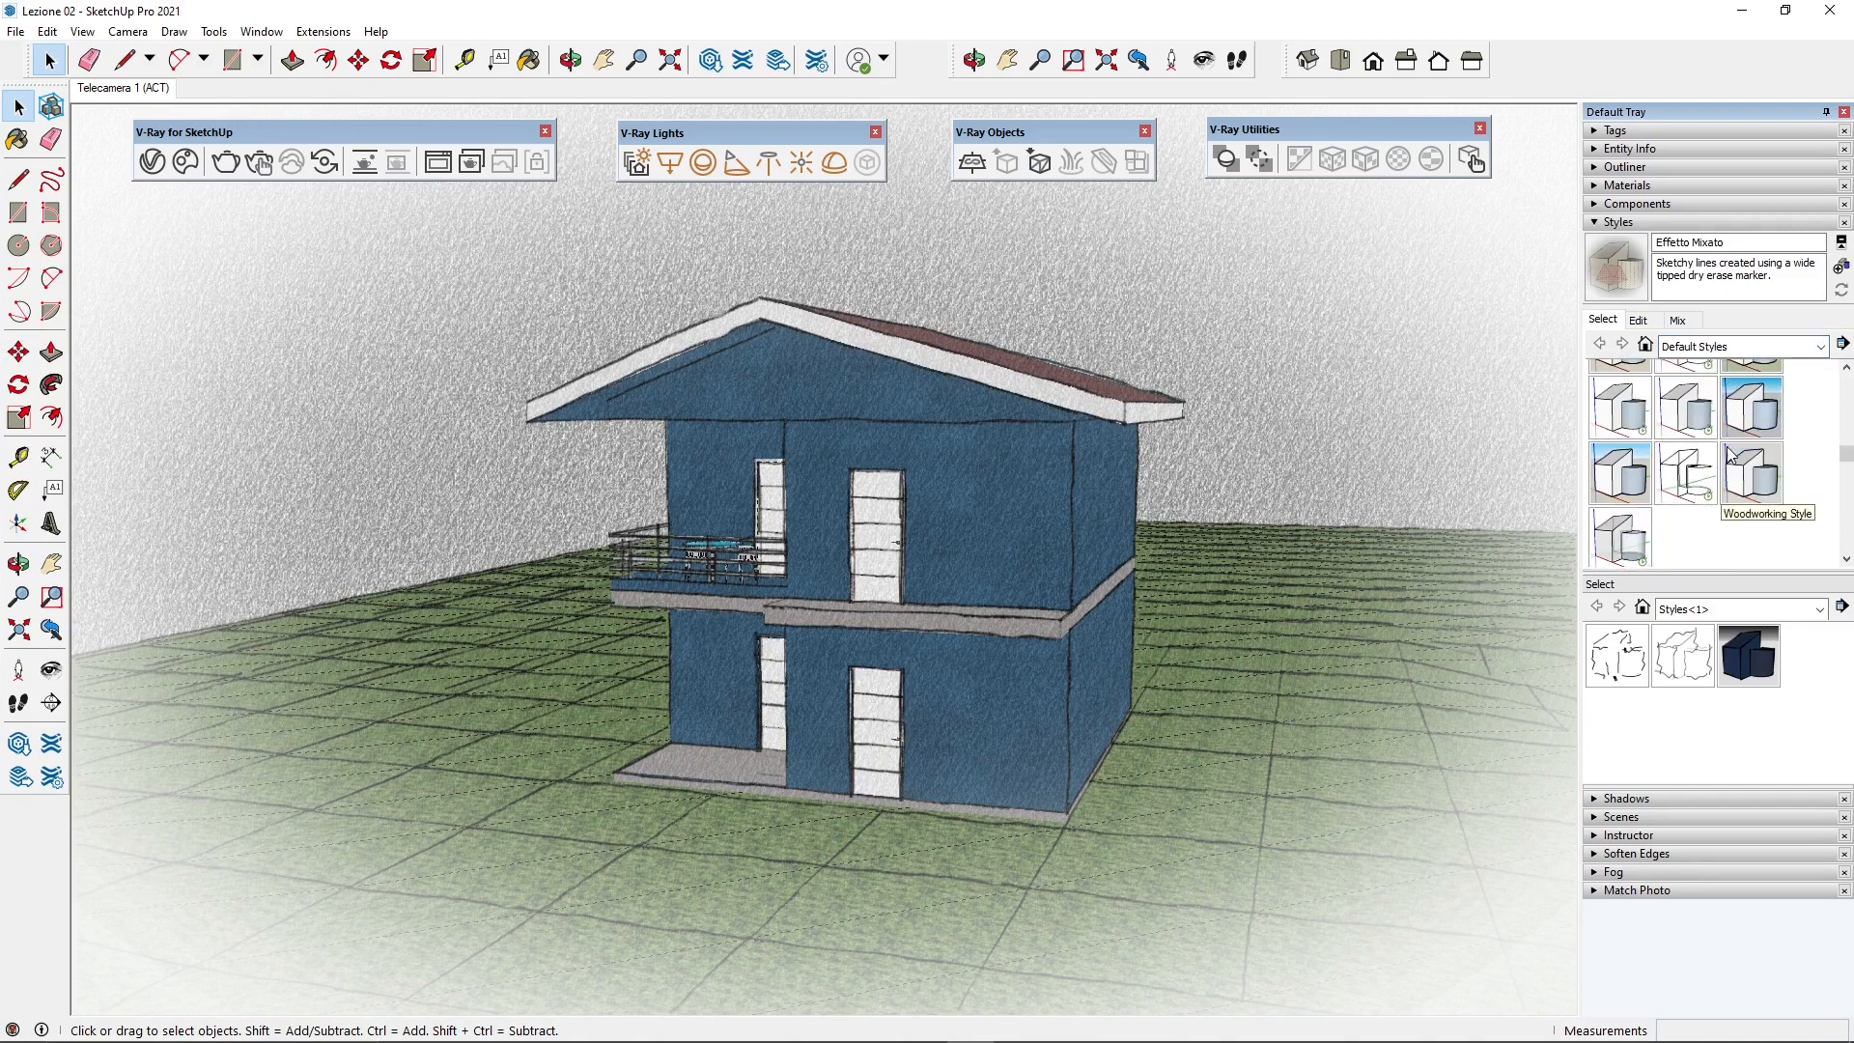
{"action": "left_click", "coordinate": [1771, 418]}
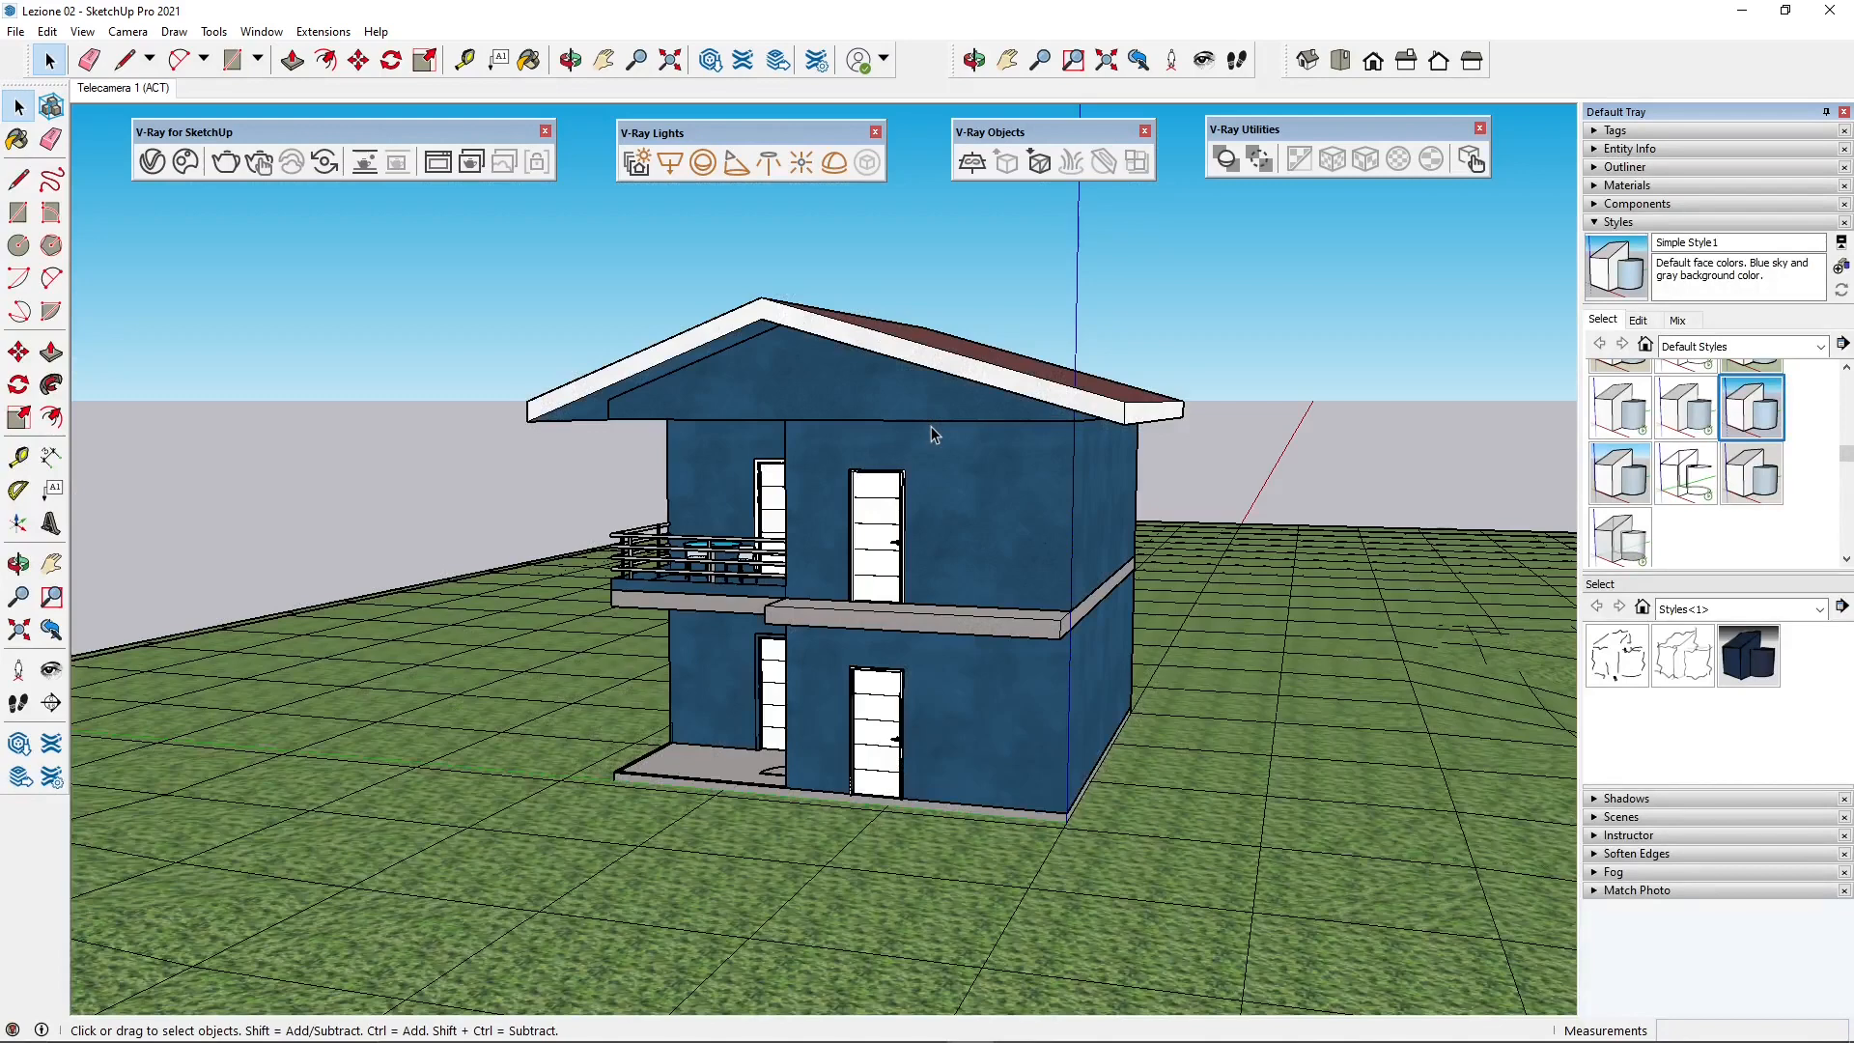
Step: Select the grass ground surface around the house and delete it
{"action": "left_click_drag", "start_coordinate": [531, 496], "coordinate": [403, 661]}
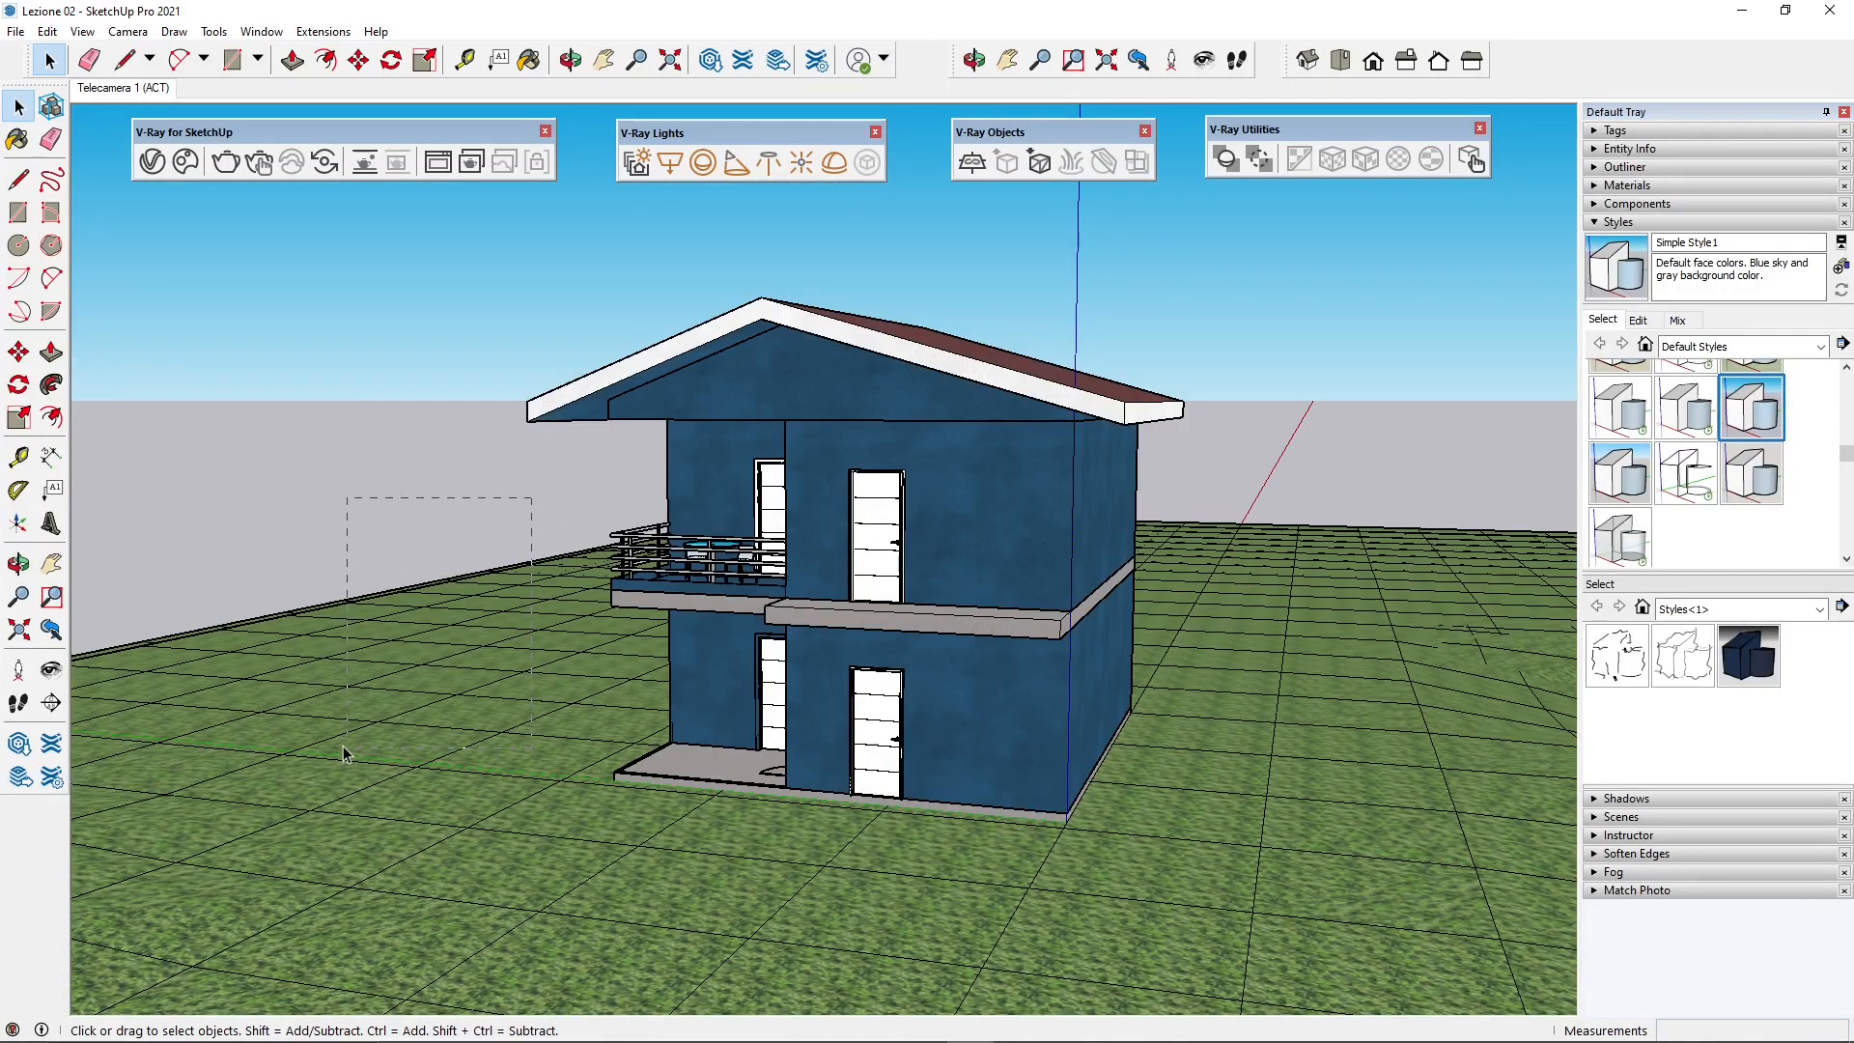
{"action": "left_click_drag", "start_coordinate": [344, 745], "coordinate": [344, 745]}
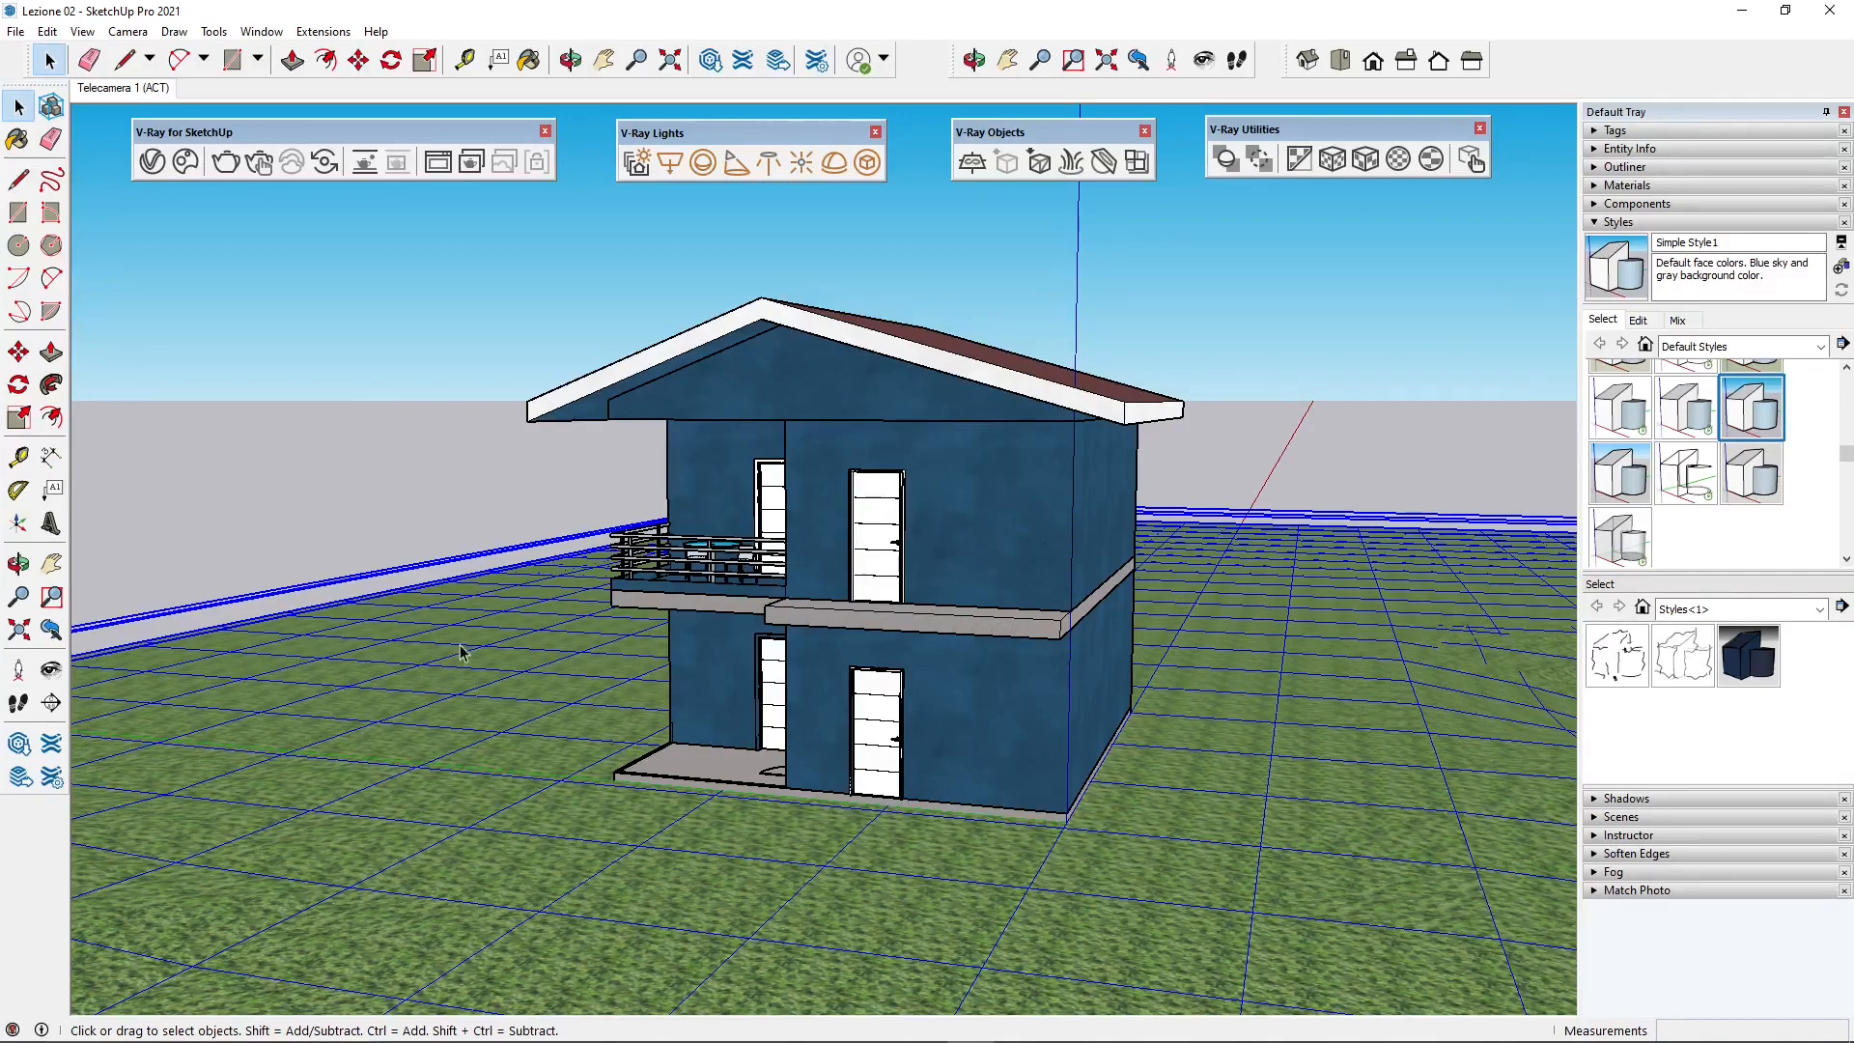
{"action": "key", "text": "Delete"}
Step: Shrink the V-Ray Frame Buffer window and place it beside the house so the model stays visible
{"action": "middle_click_drag", "start_coordinate": [579, 547], "coordinate": [915, 371]}
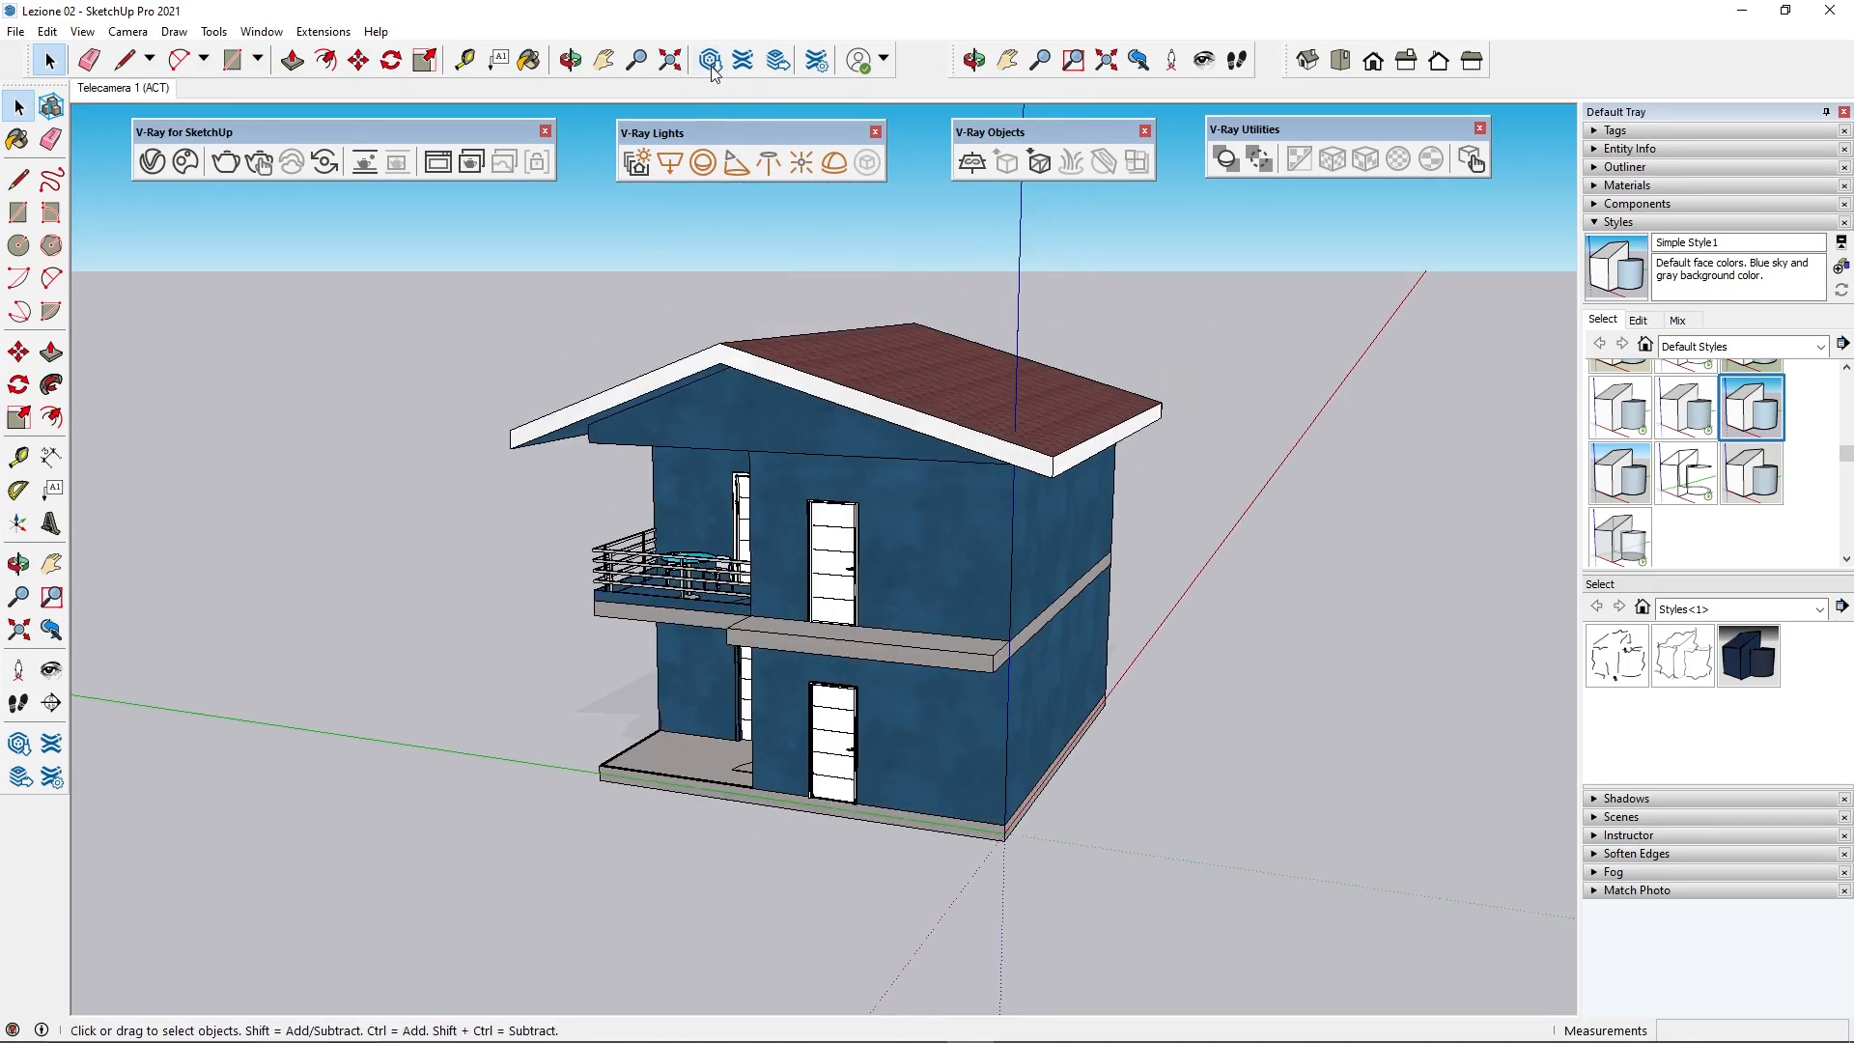
{"action": "scroll", "coordinate": [881, 596], "scroll_direction": "up", "scroll_amount": 2}
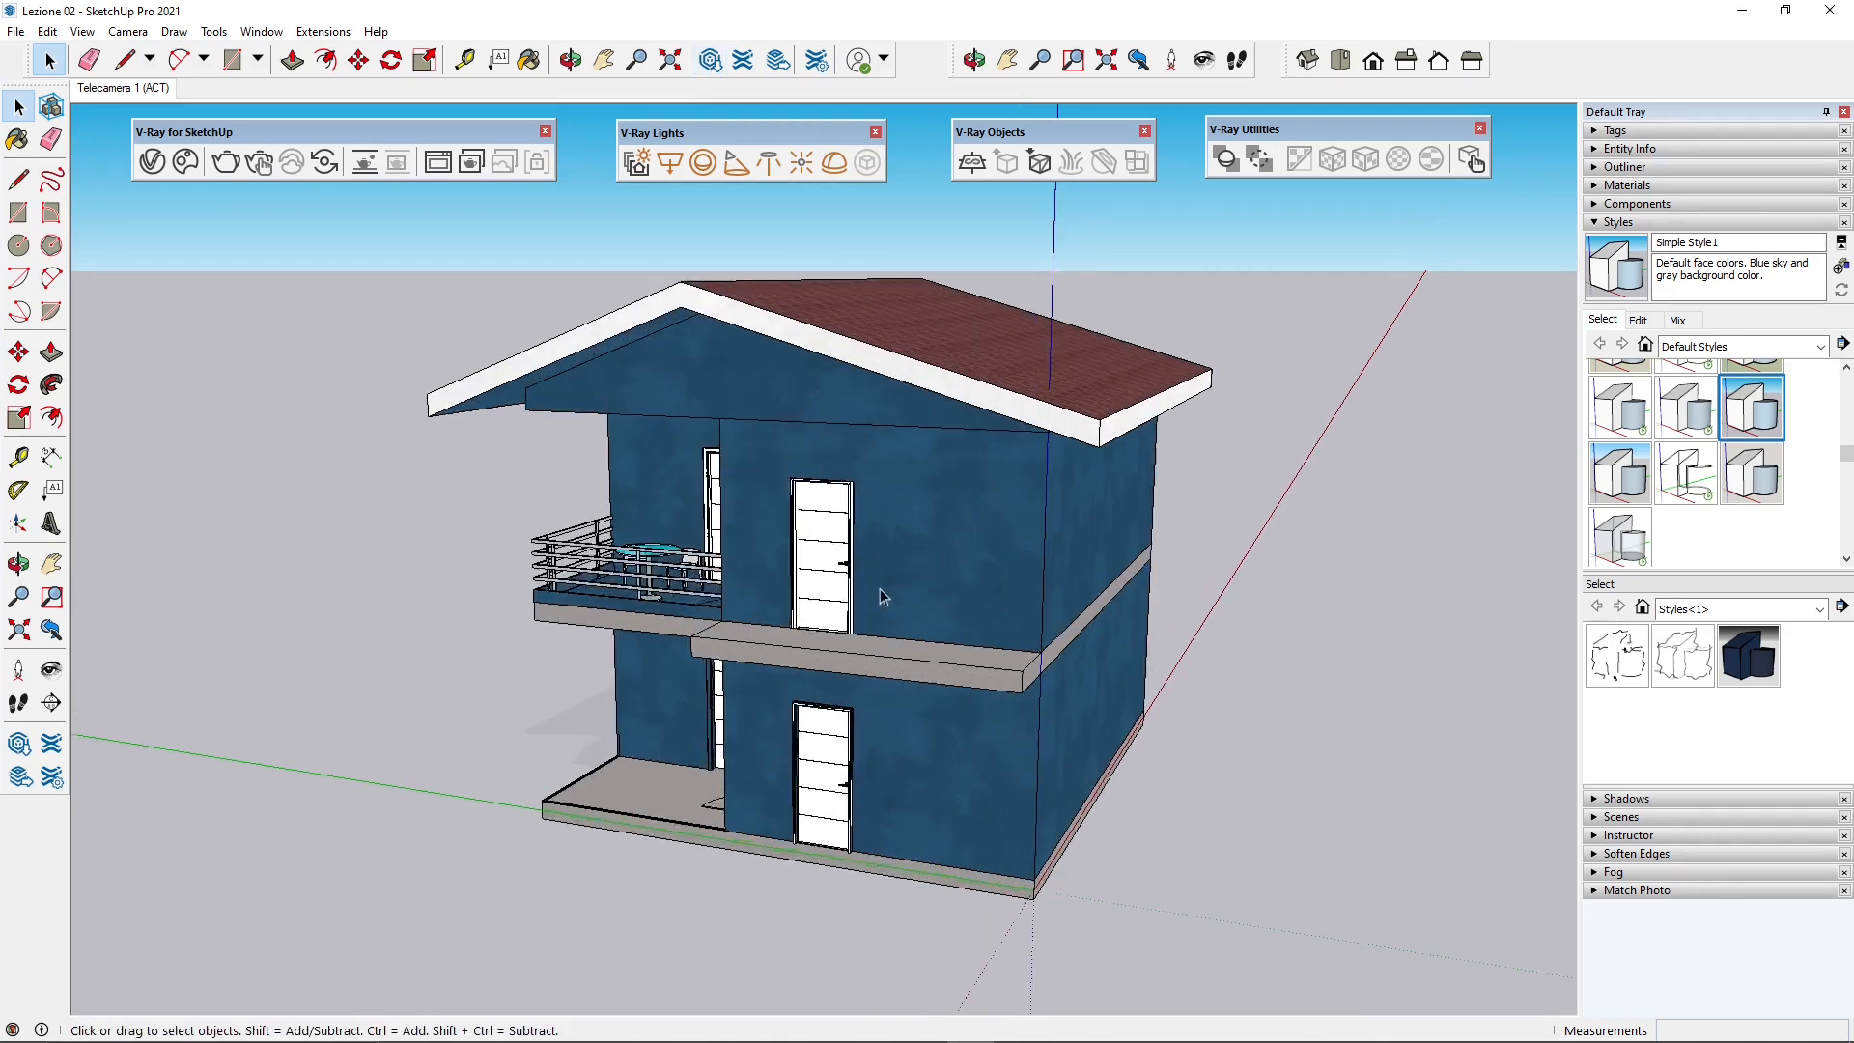
{"action": "scroll", "coordinate": [881, 596], "scroll_direction": "up", "scroll_amount": 1}
{"action": "middle_click_drag", "start_coordinate": [856, 579], "coordinate": [681, 602]}
{"action": "scroll", "coordinate": [730, 489], "scroll_direction": "down", "scroll_amount": 1}
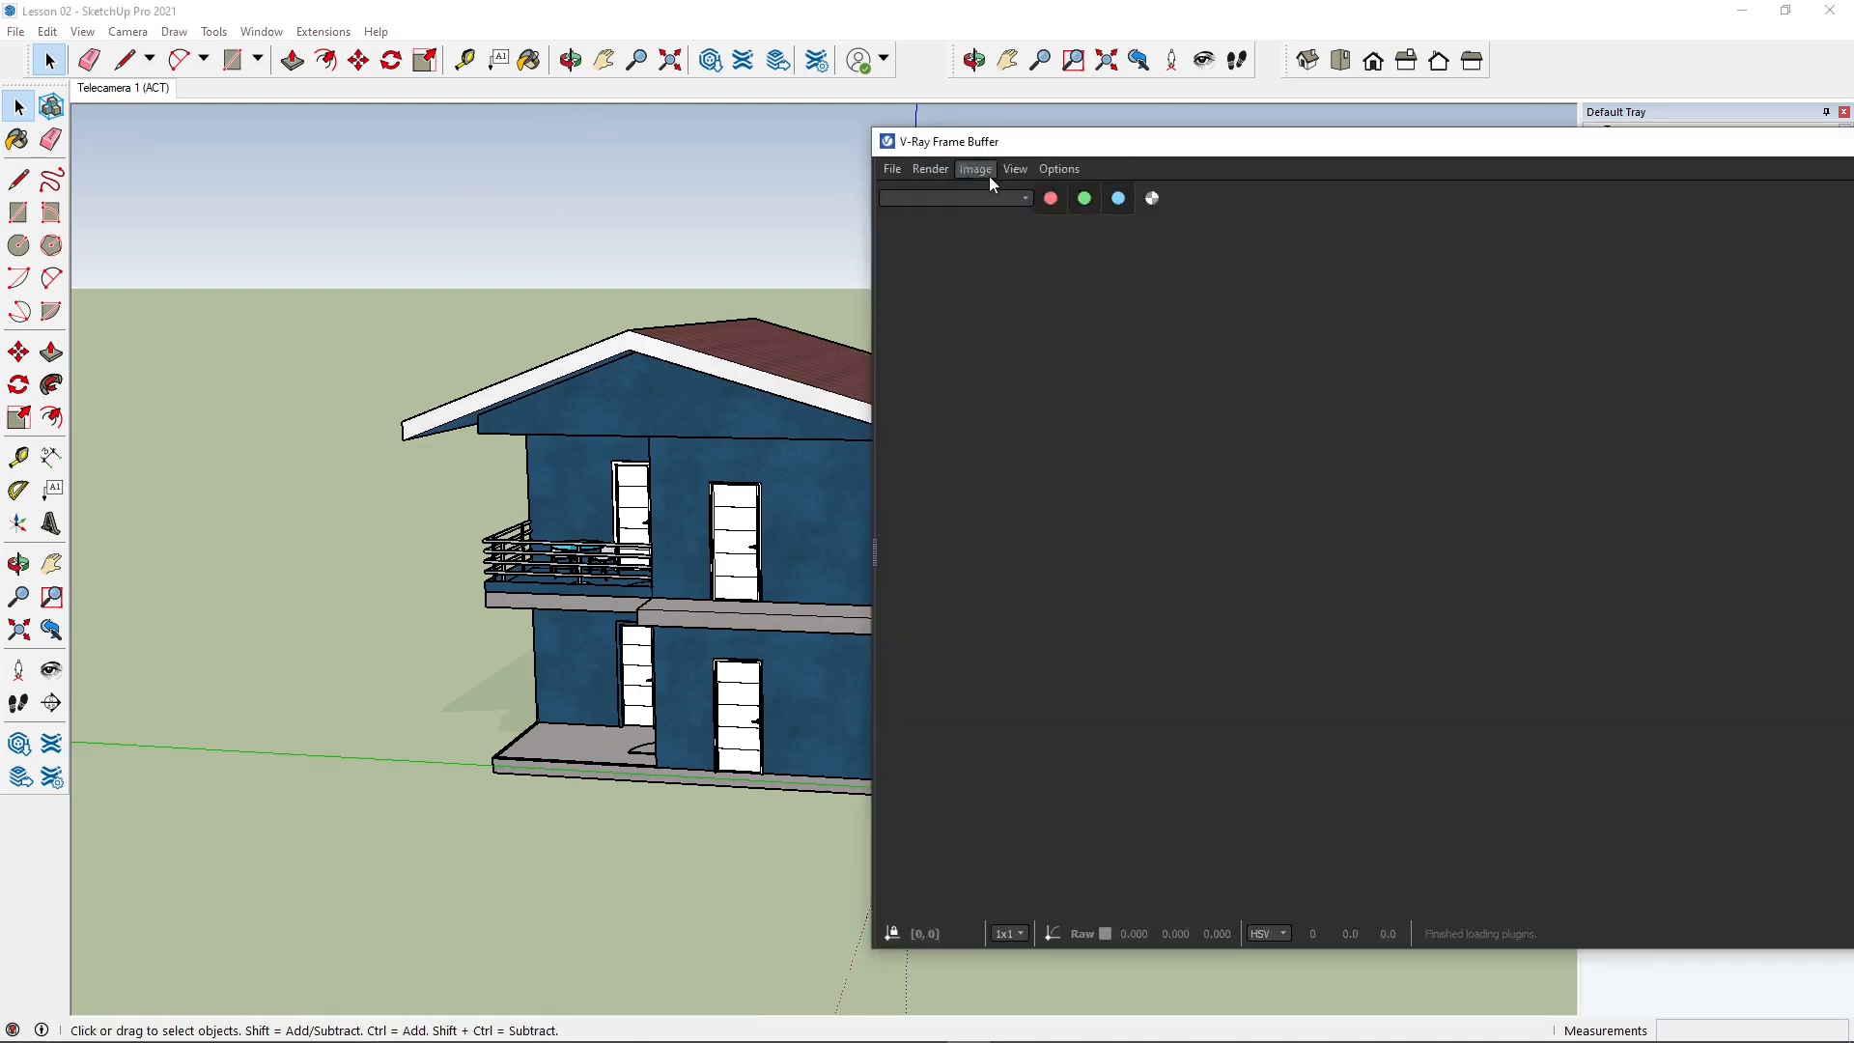
{"action": "left_click_drag", "start_coordinate": [1102, 149], "coordinate": [747, 143]}
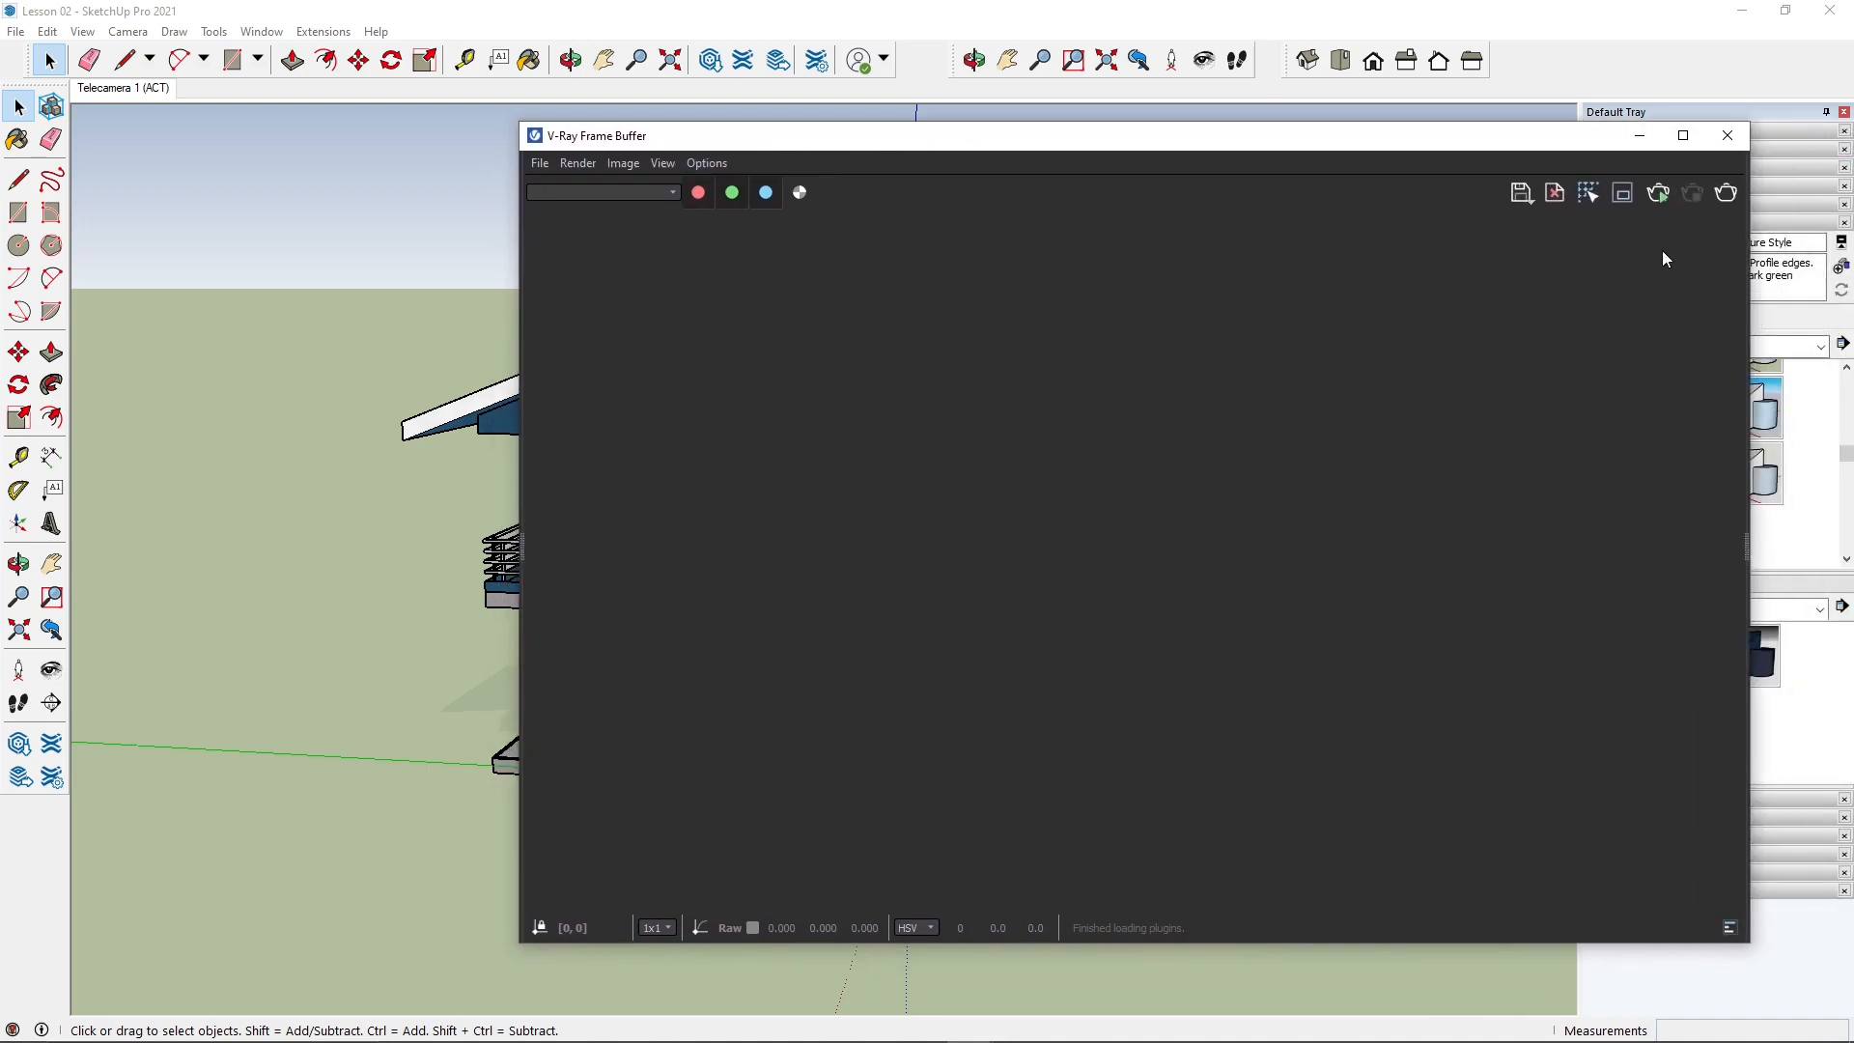
{"action": "left_click_drag", "start_coordinate": [1743, 935], "coordinate": [1308, 650]}
{"action": "left_click_drag", "start_coordinate": [920, 142], "coordinate": [1297, 233]}
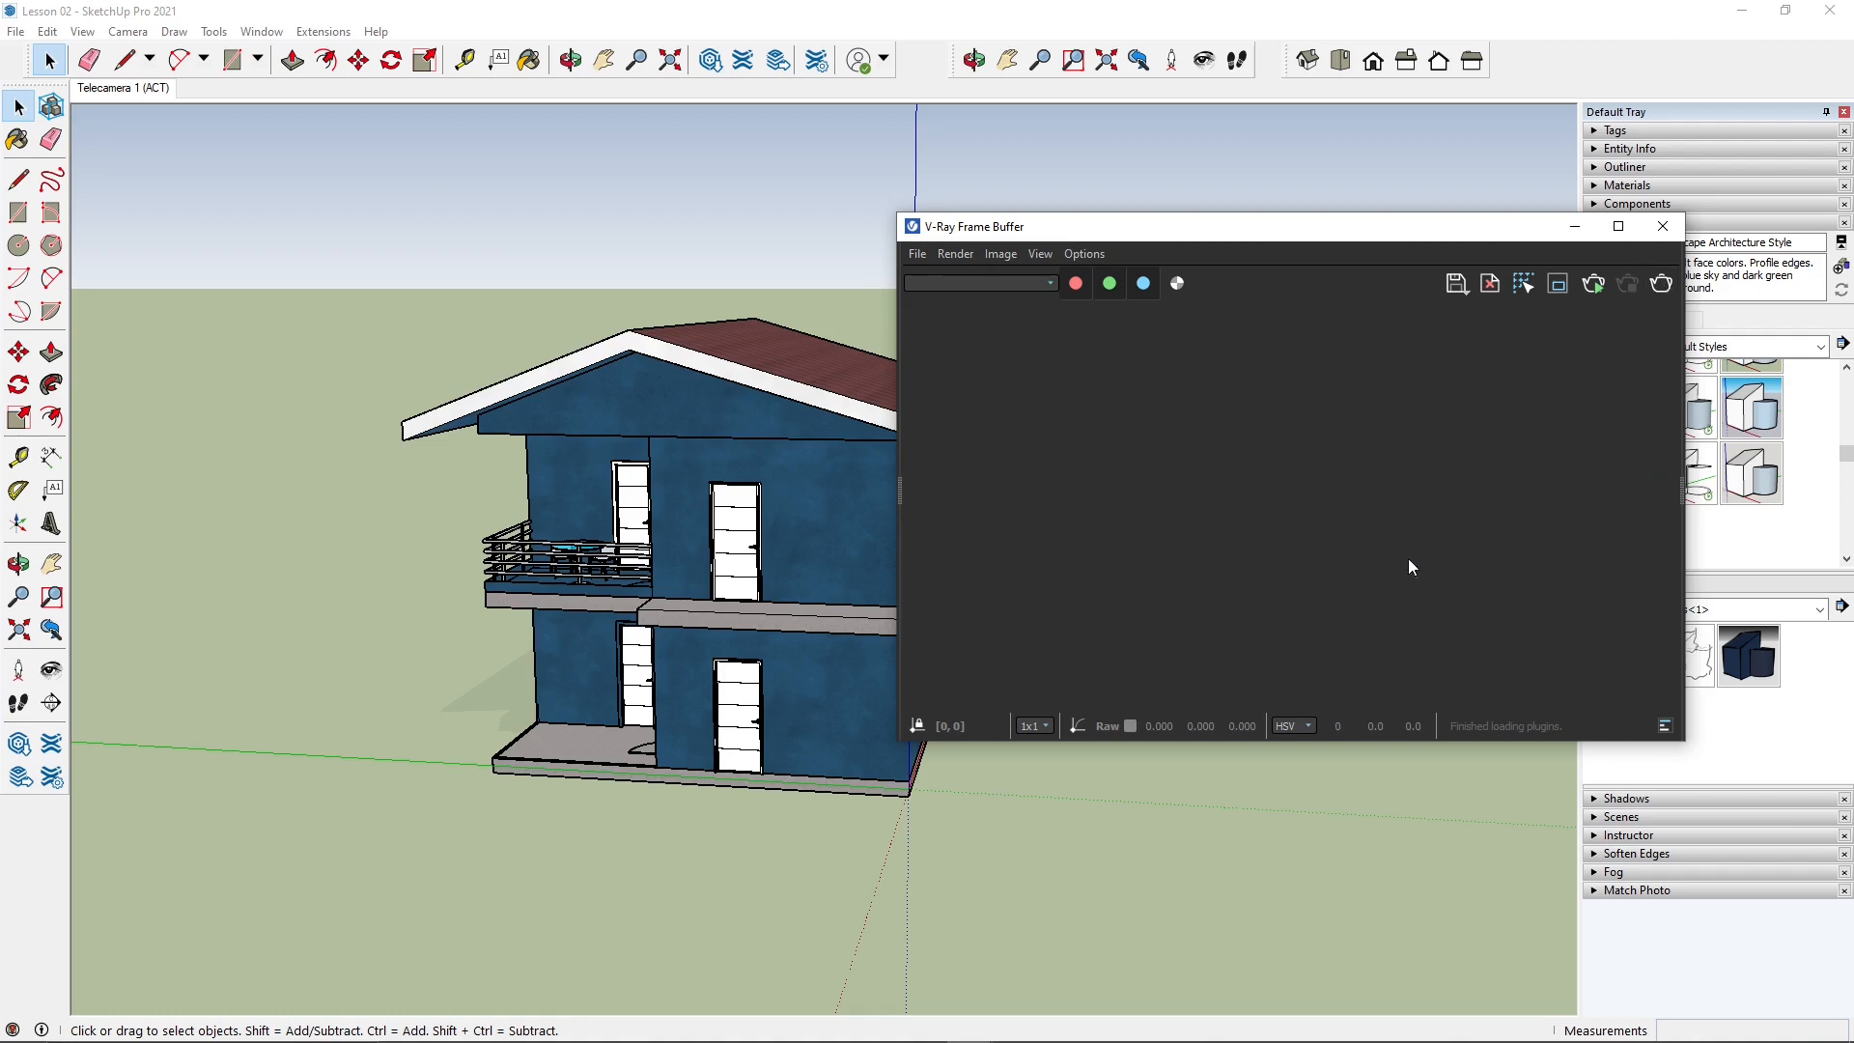
{"action": "left_click_drag", "start_coordinate": [1294, 241], "coordinate": [1352, 272]}
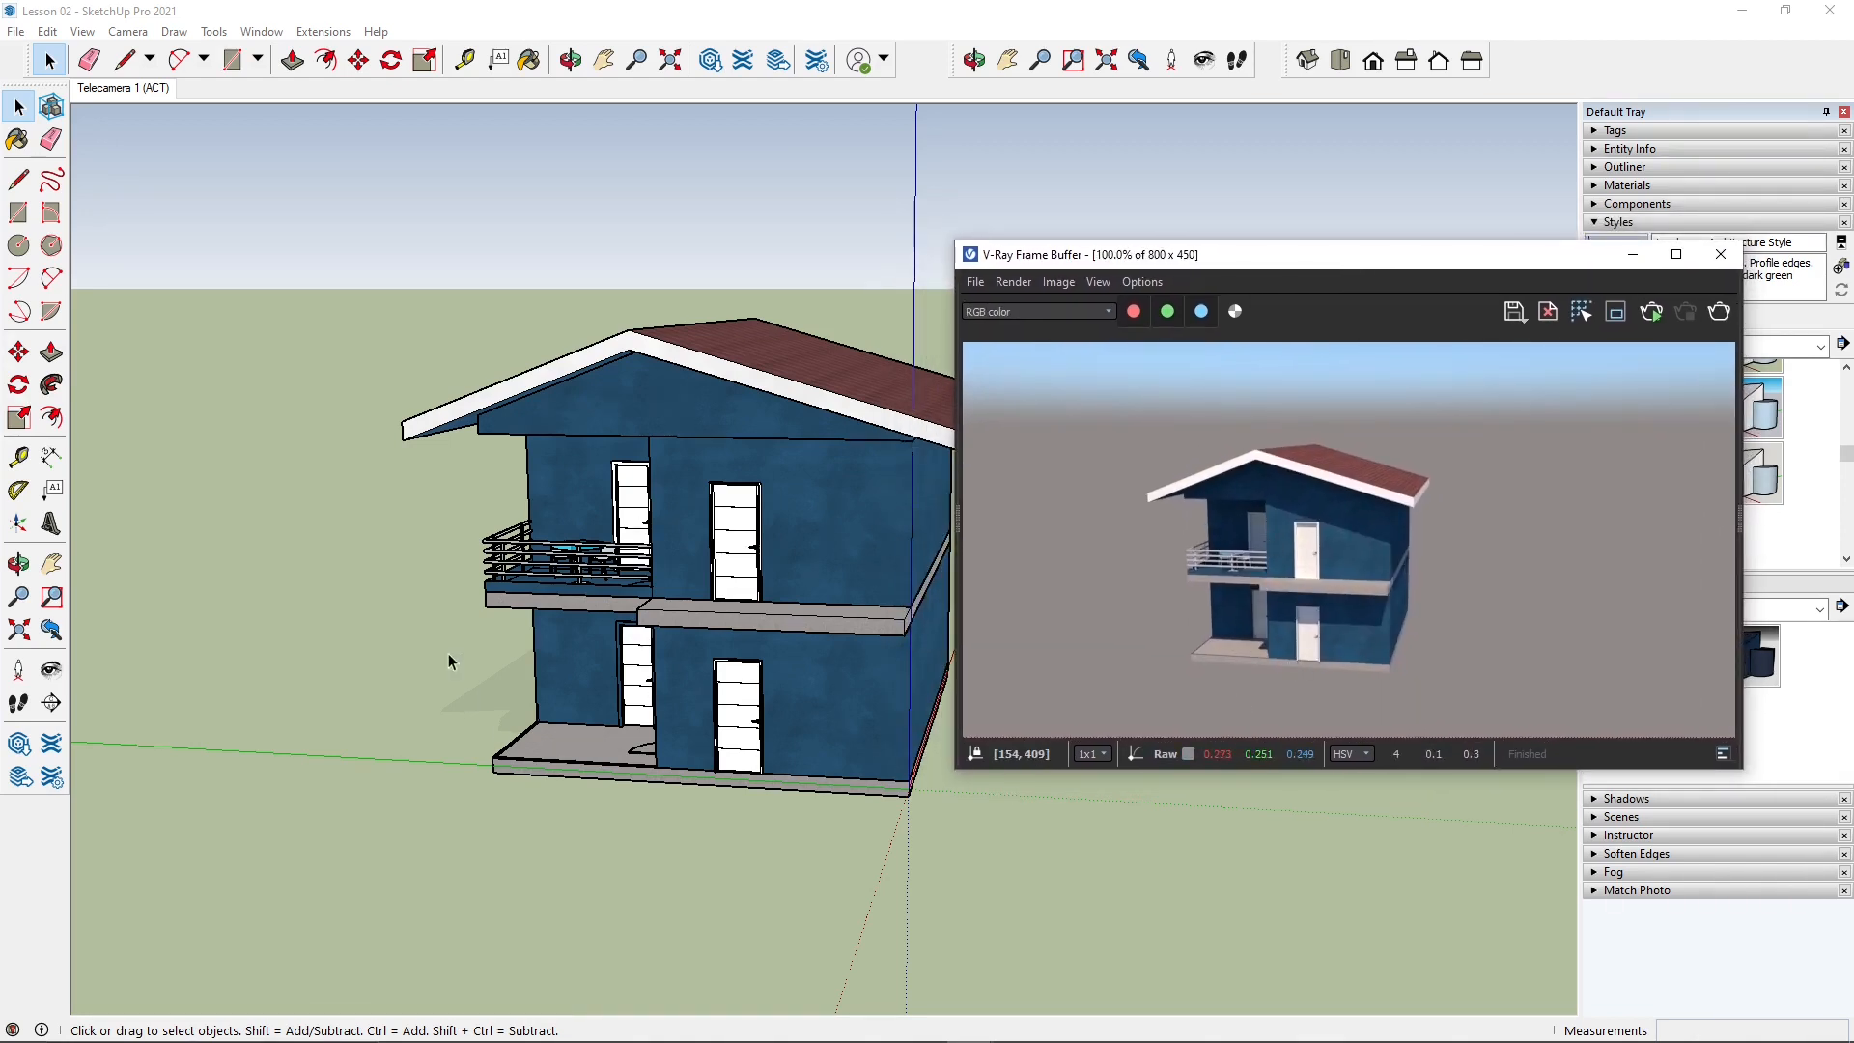
{"action": "middle_click_drag", "start_coordinate": [448, 662], "coordinate": [830, 647]}
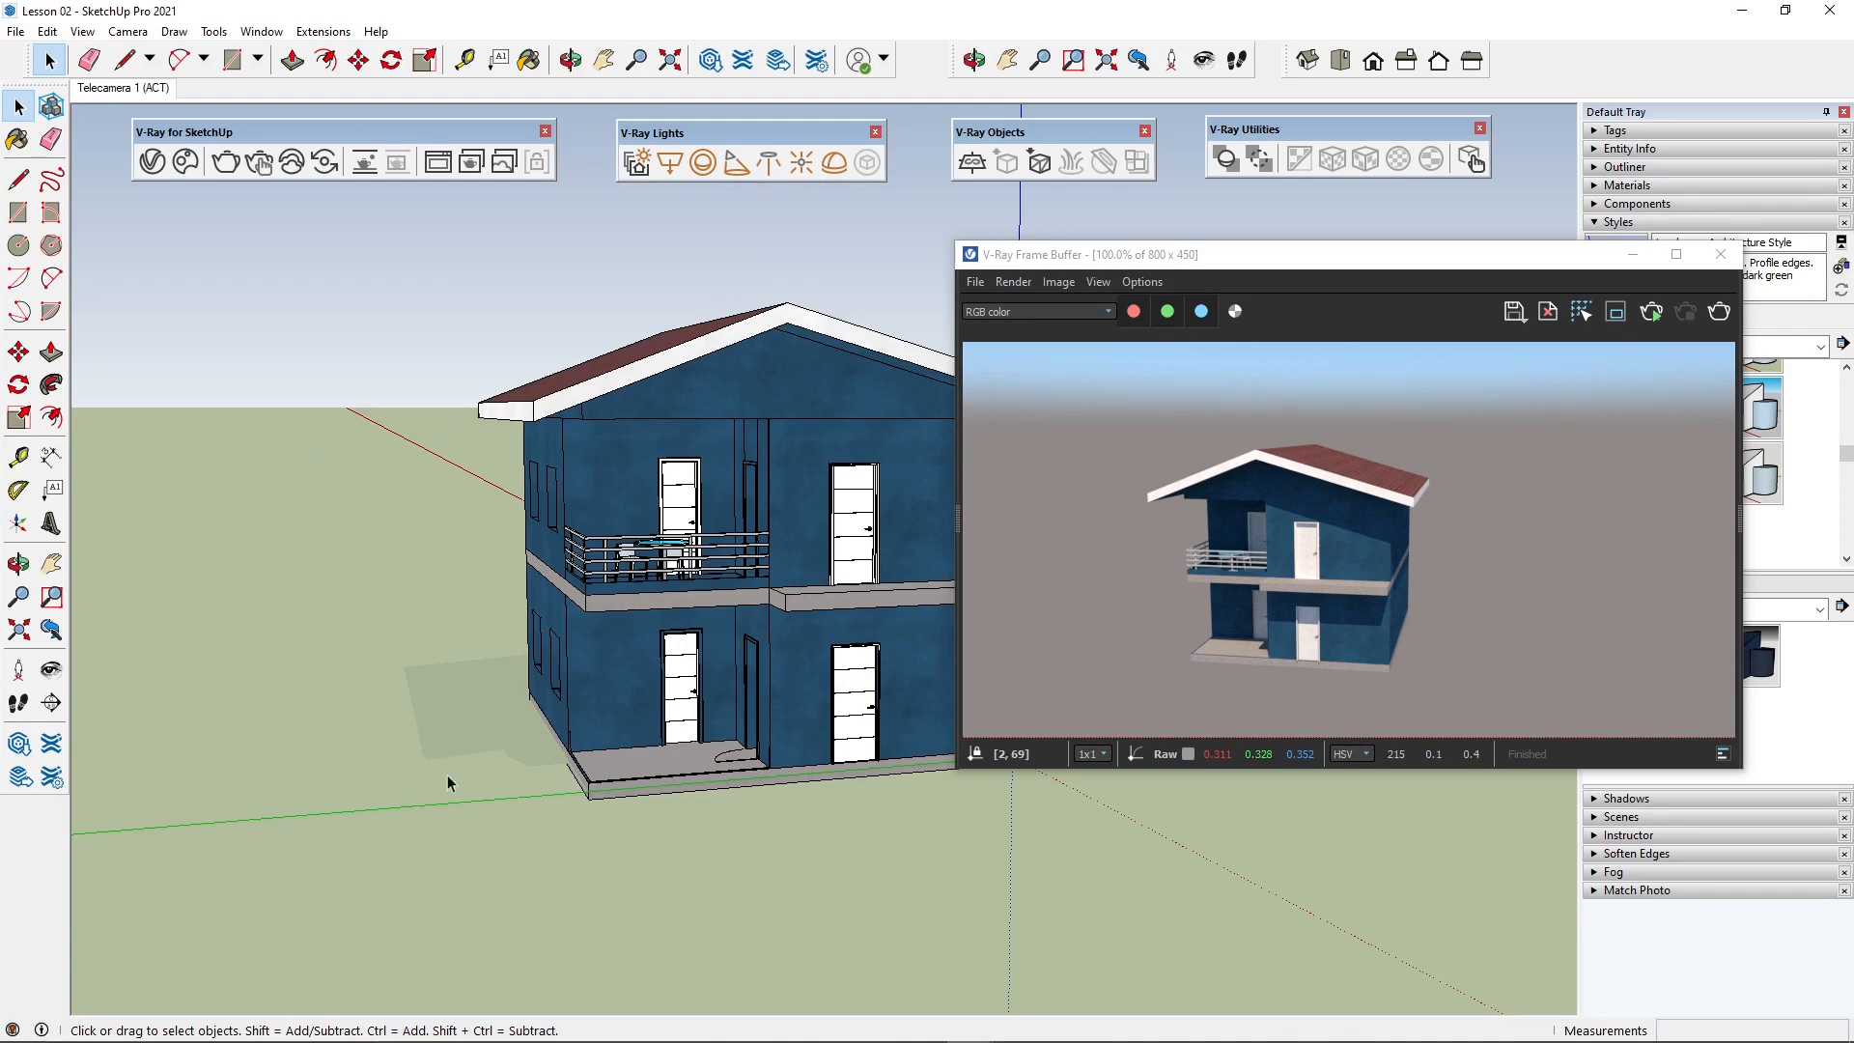
{"action": "middle_click_drag", "start_coordinate": [394, 786], "coordinate": [680, 786]}
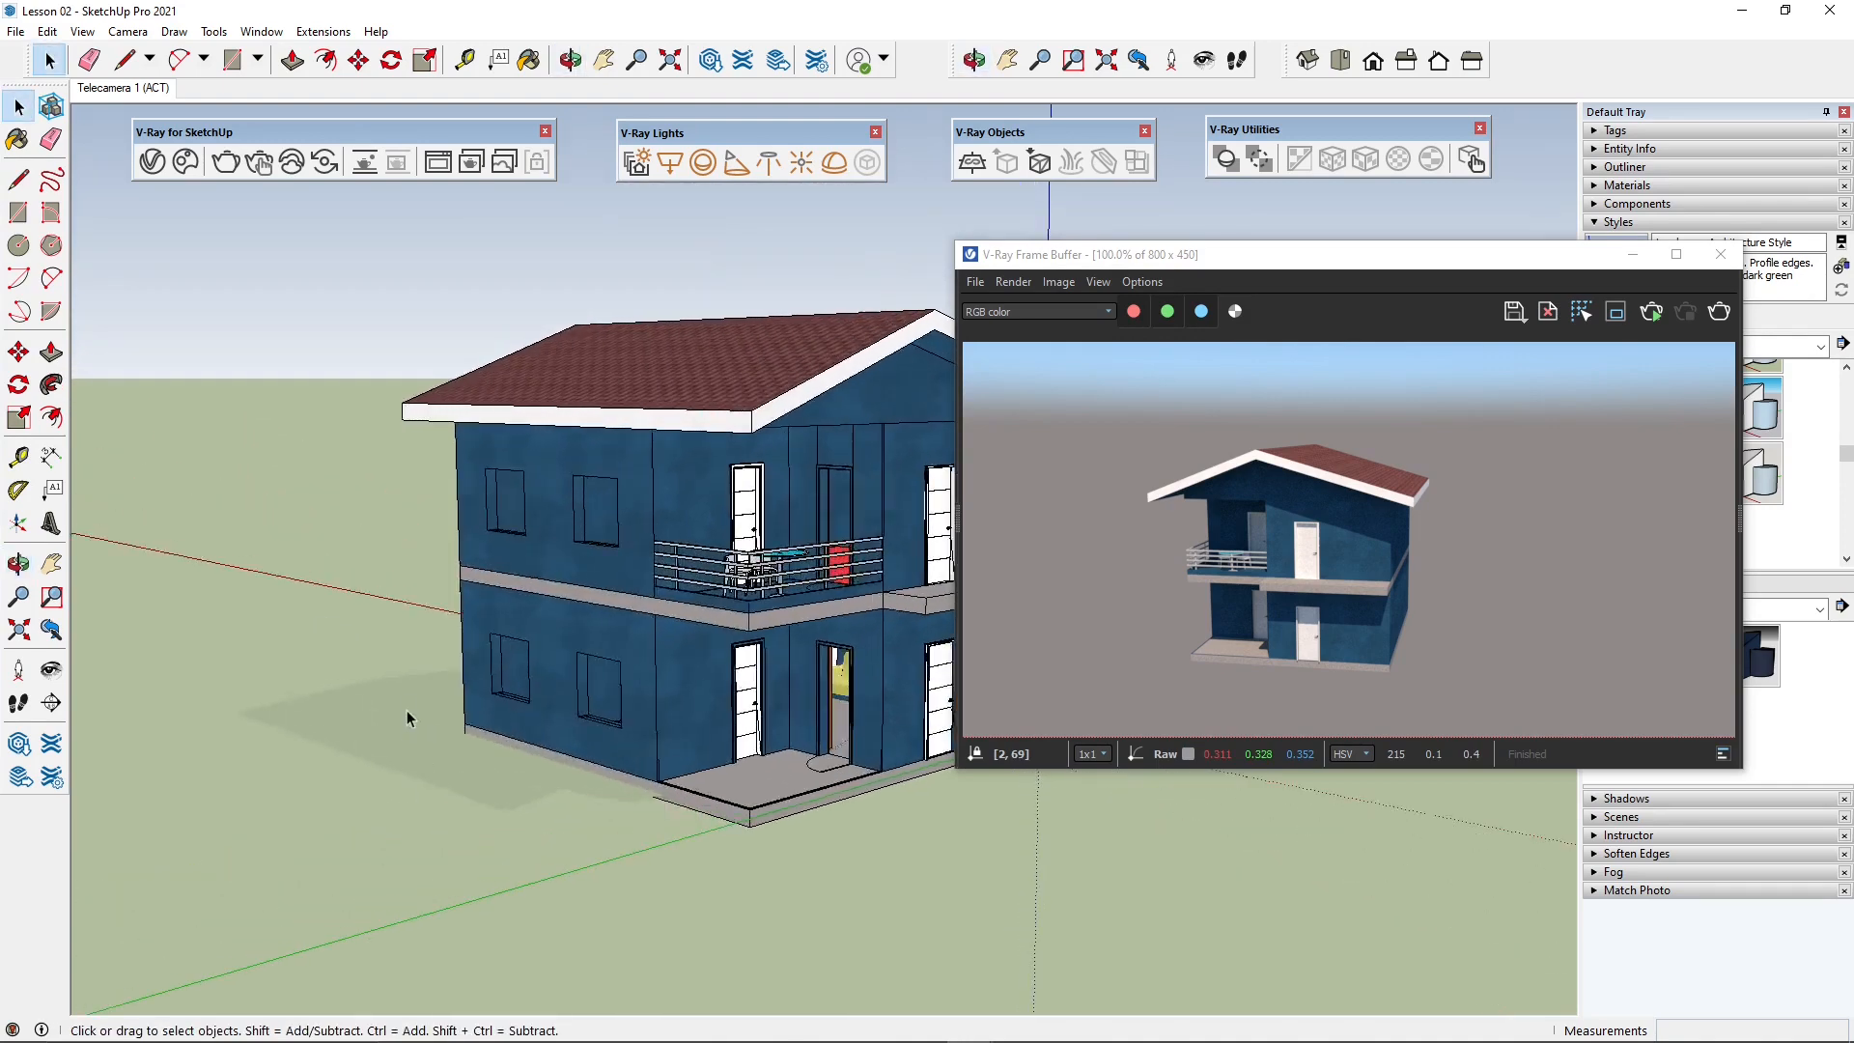
{"action": "middle_click_drag", "start_coordinate": [879, 867], "coordinate": [356, 872]}
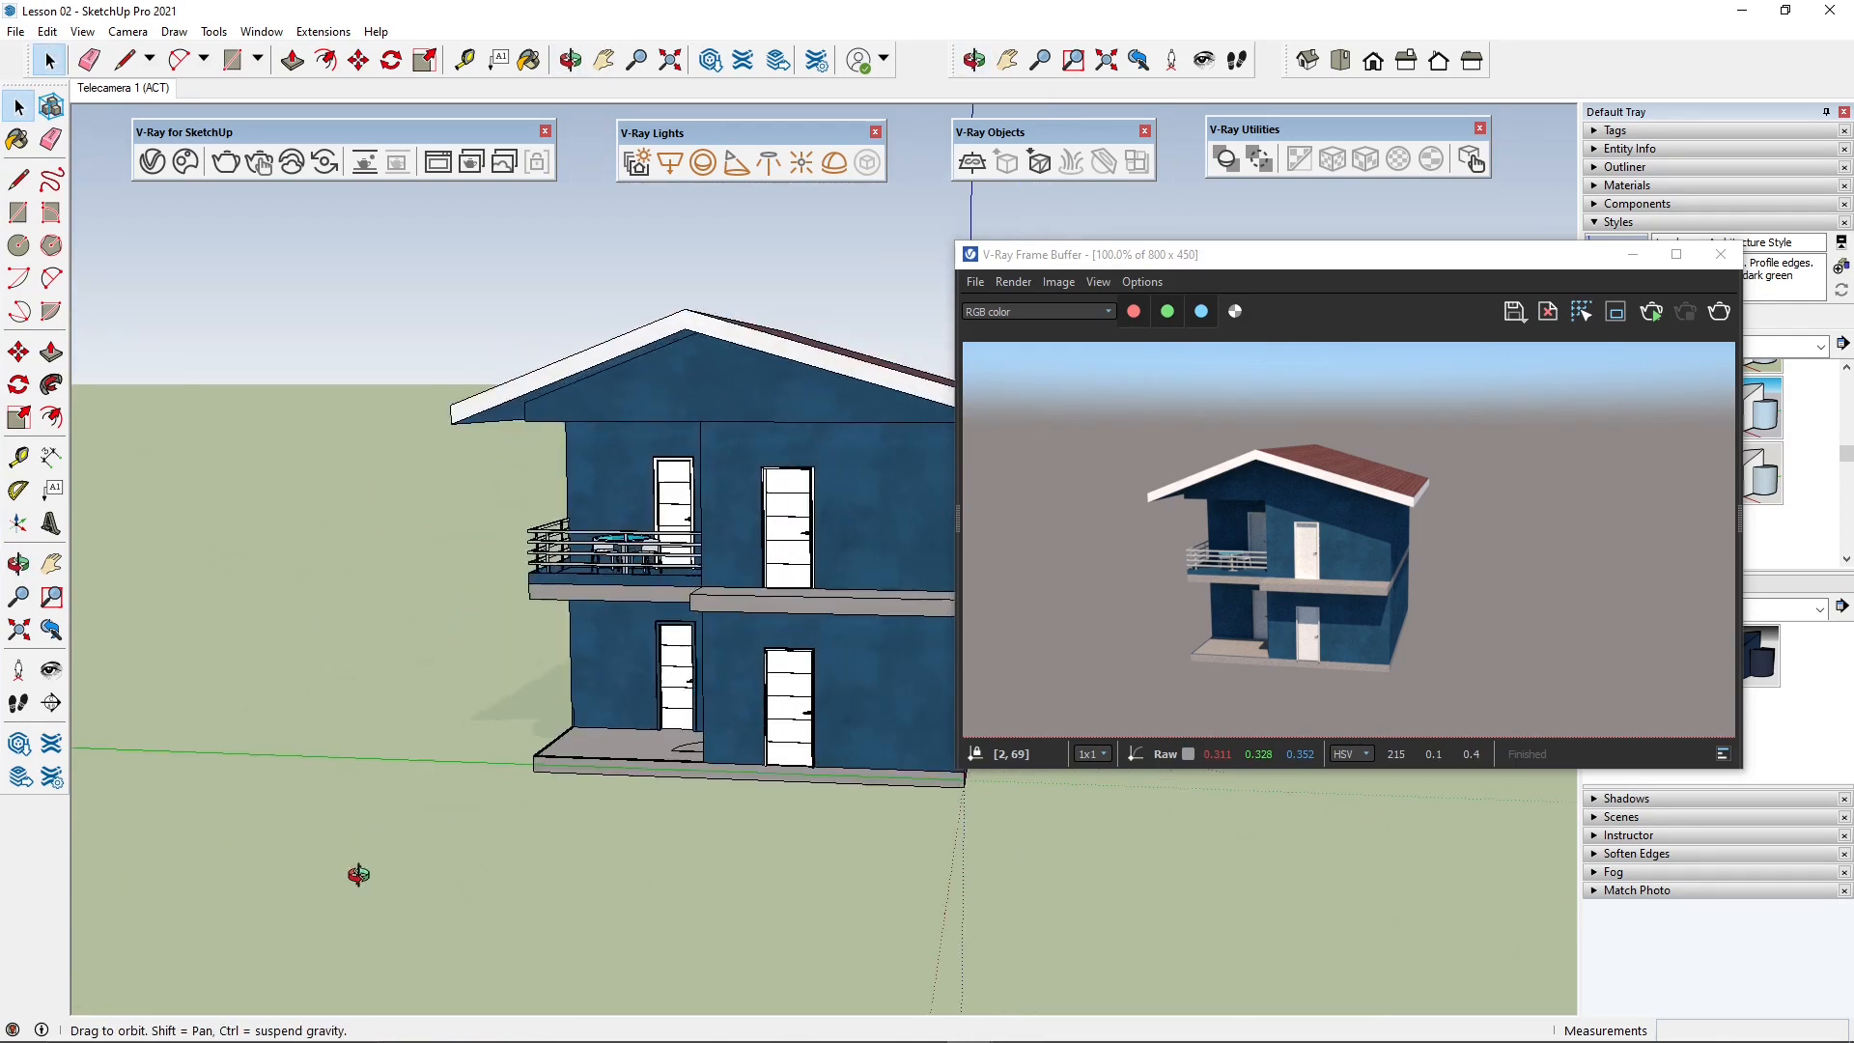
Step: Place a V-Ray infinite plane at the lower front corner of the ground-floor porch slab
{"action": "mouse_move", "coordinate": [1310, 268]}
{"action": "left_mouse_down"}
{"action": "mouse_move", "coordinate": [1397, 367]}
{"action": "mouse_move", "coordinate": [1358, 328]}
{"action": "left_mouse_up"}
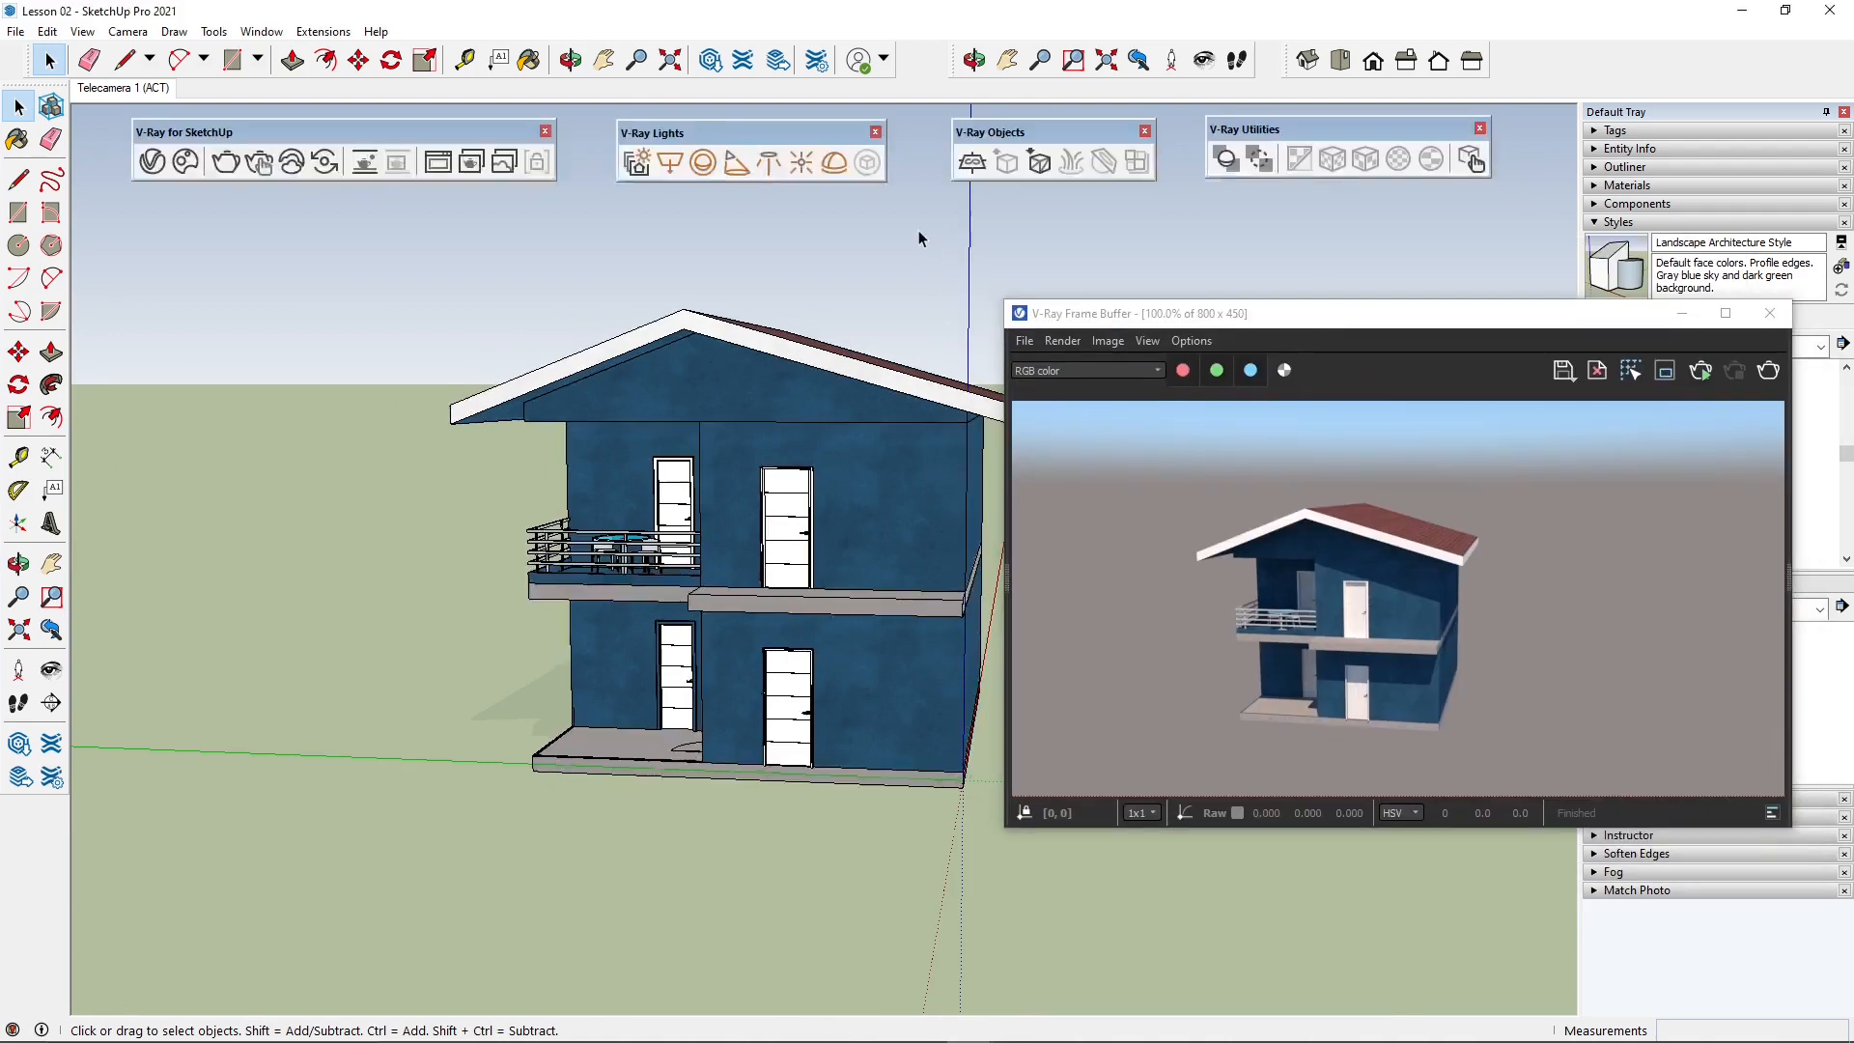
{"action": "left_click", "coordinate": [977, 170]}
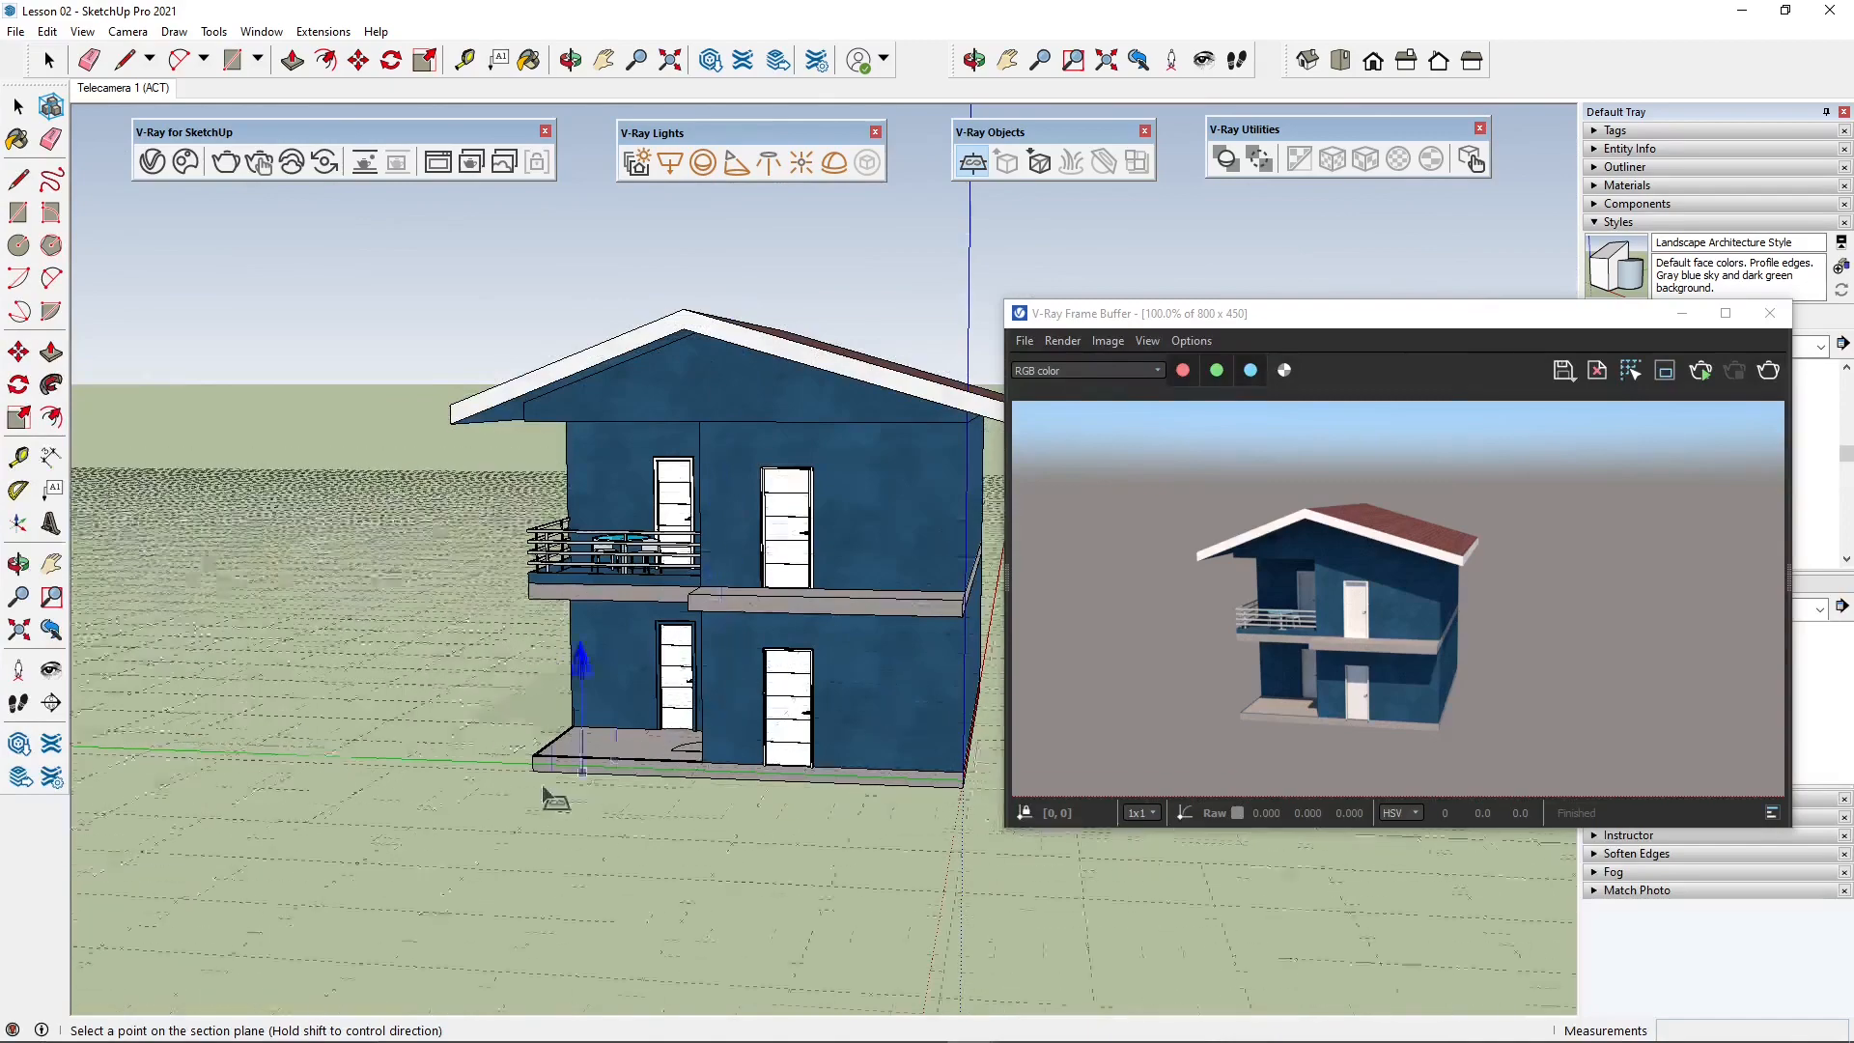
{"action": "scroll", "coordinate": [556, 798], "scroll_direction": "up", "scroll_amount": 4}
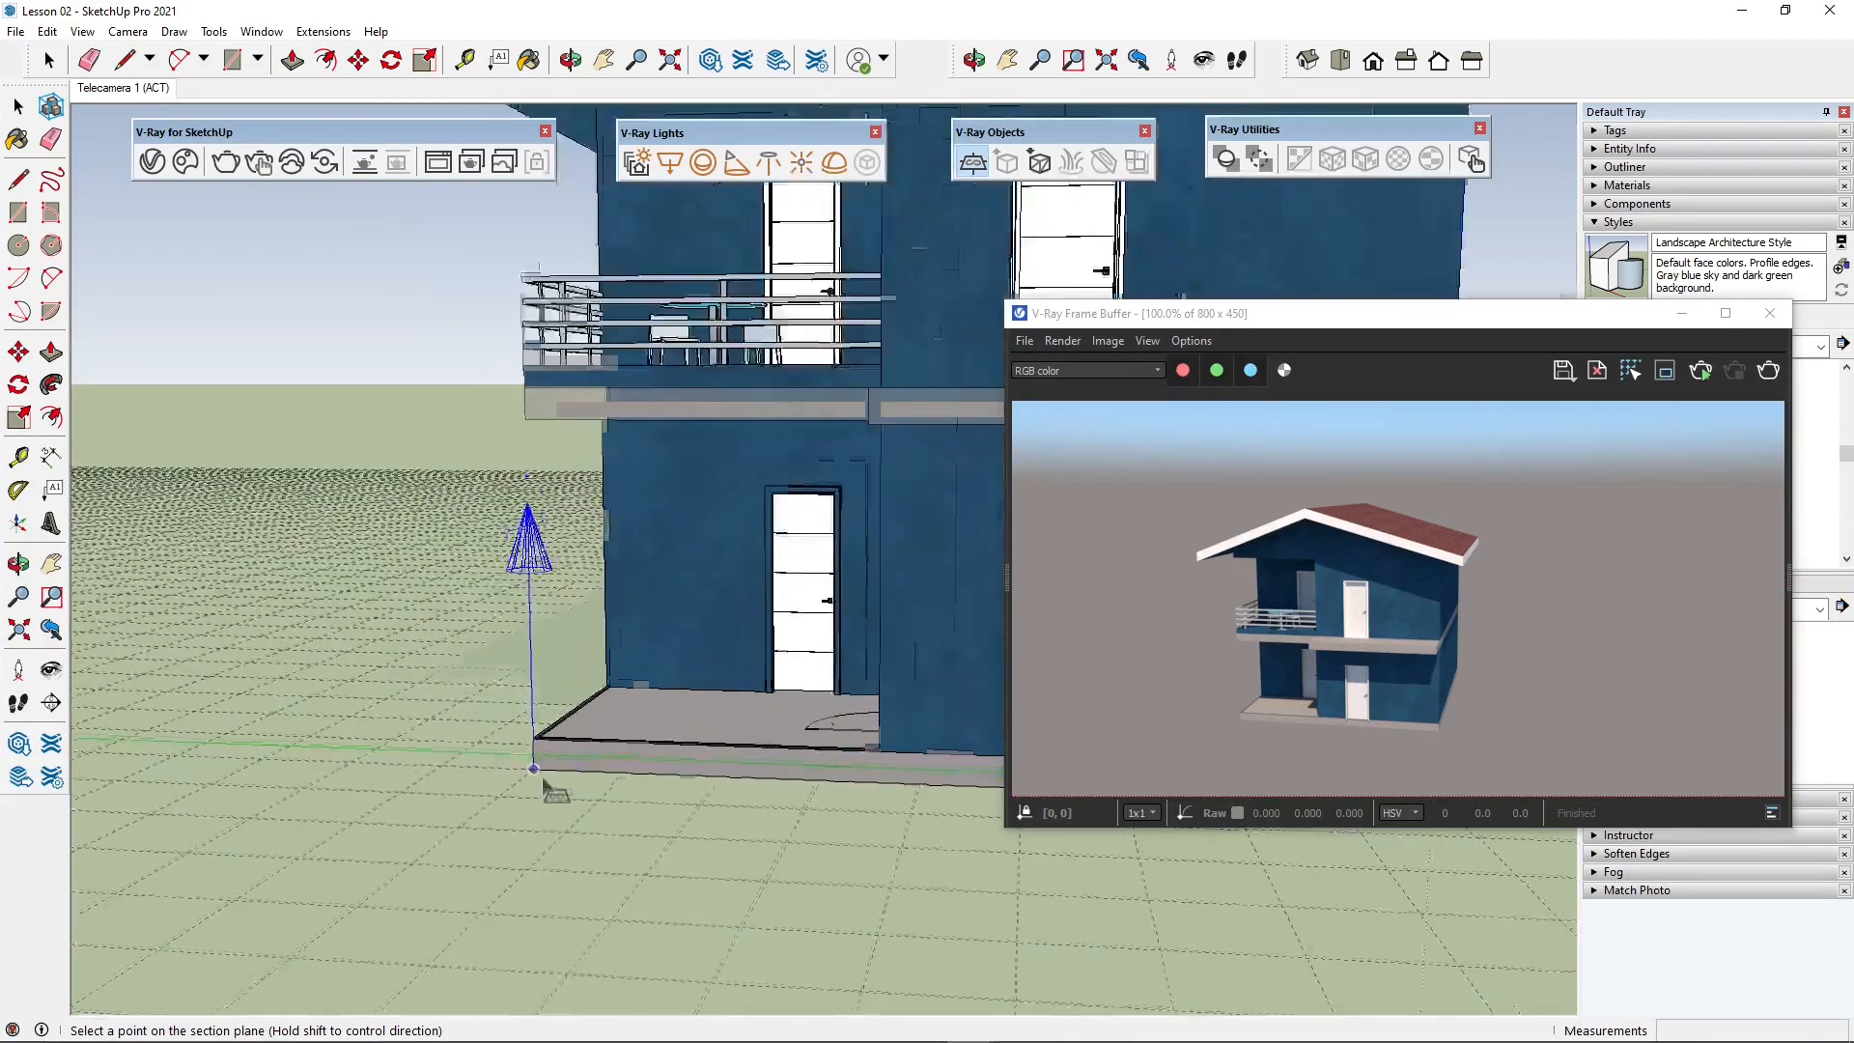
{"action": "scroll", "coordinate": [542, 784], "scroll_direction": "up", "scroll_amount": 4}
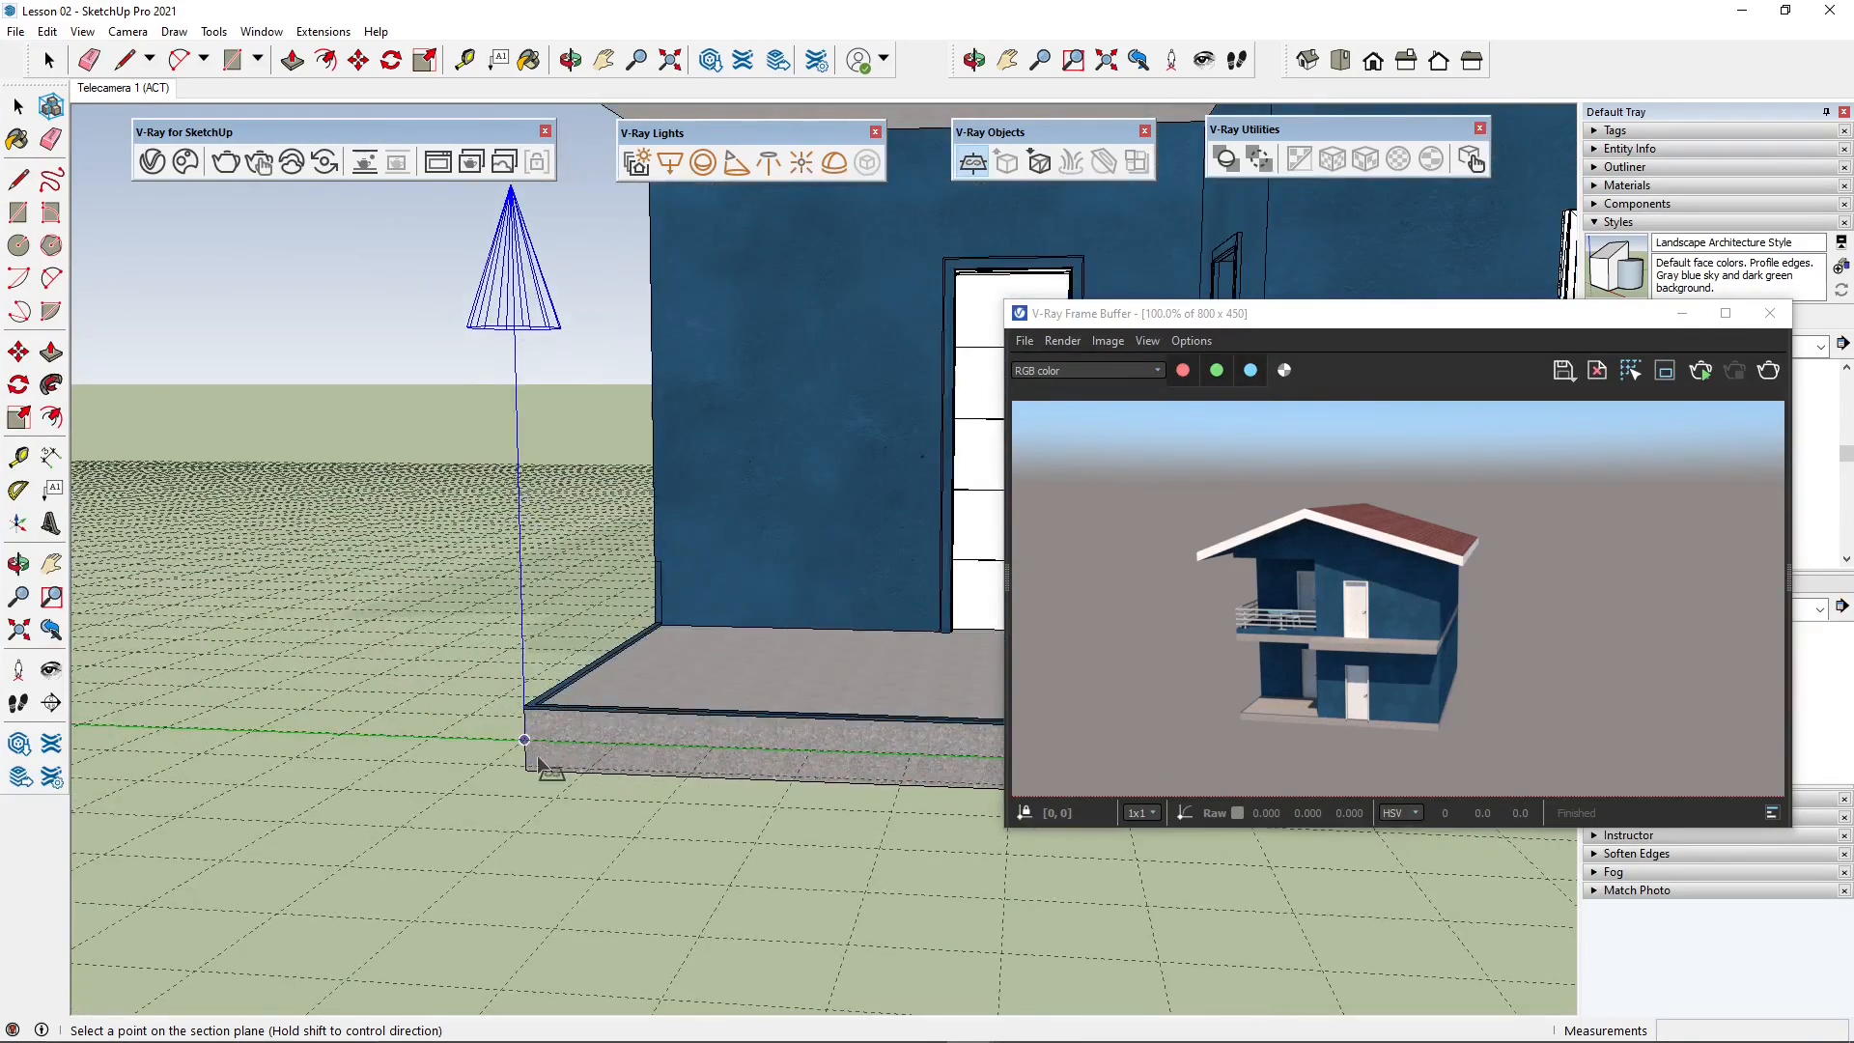
{"action": "scroll", "coordinate": [384, 792], "scroll_direction": "down", "scroll_amount": 1}
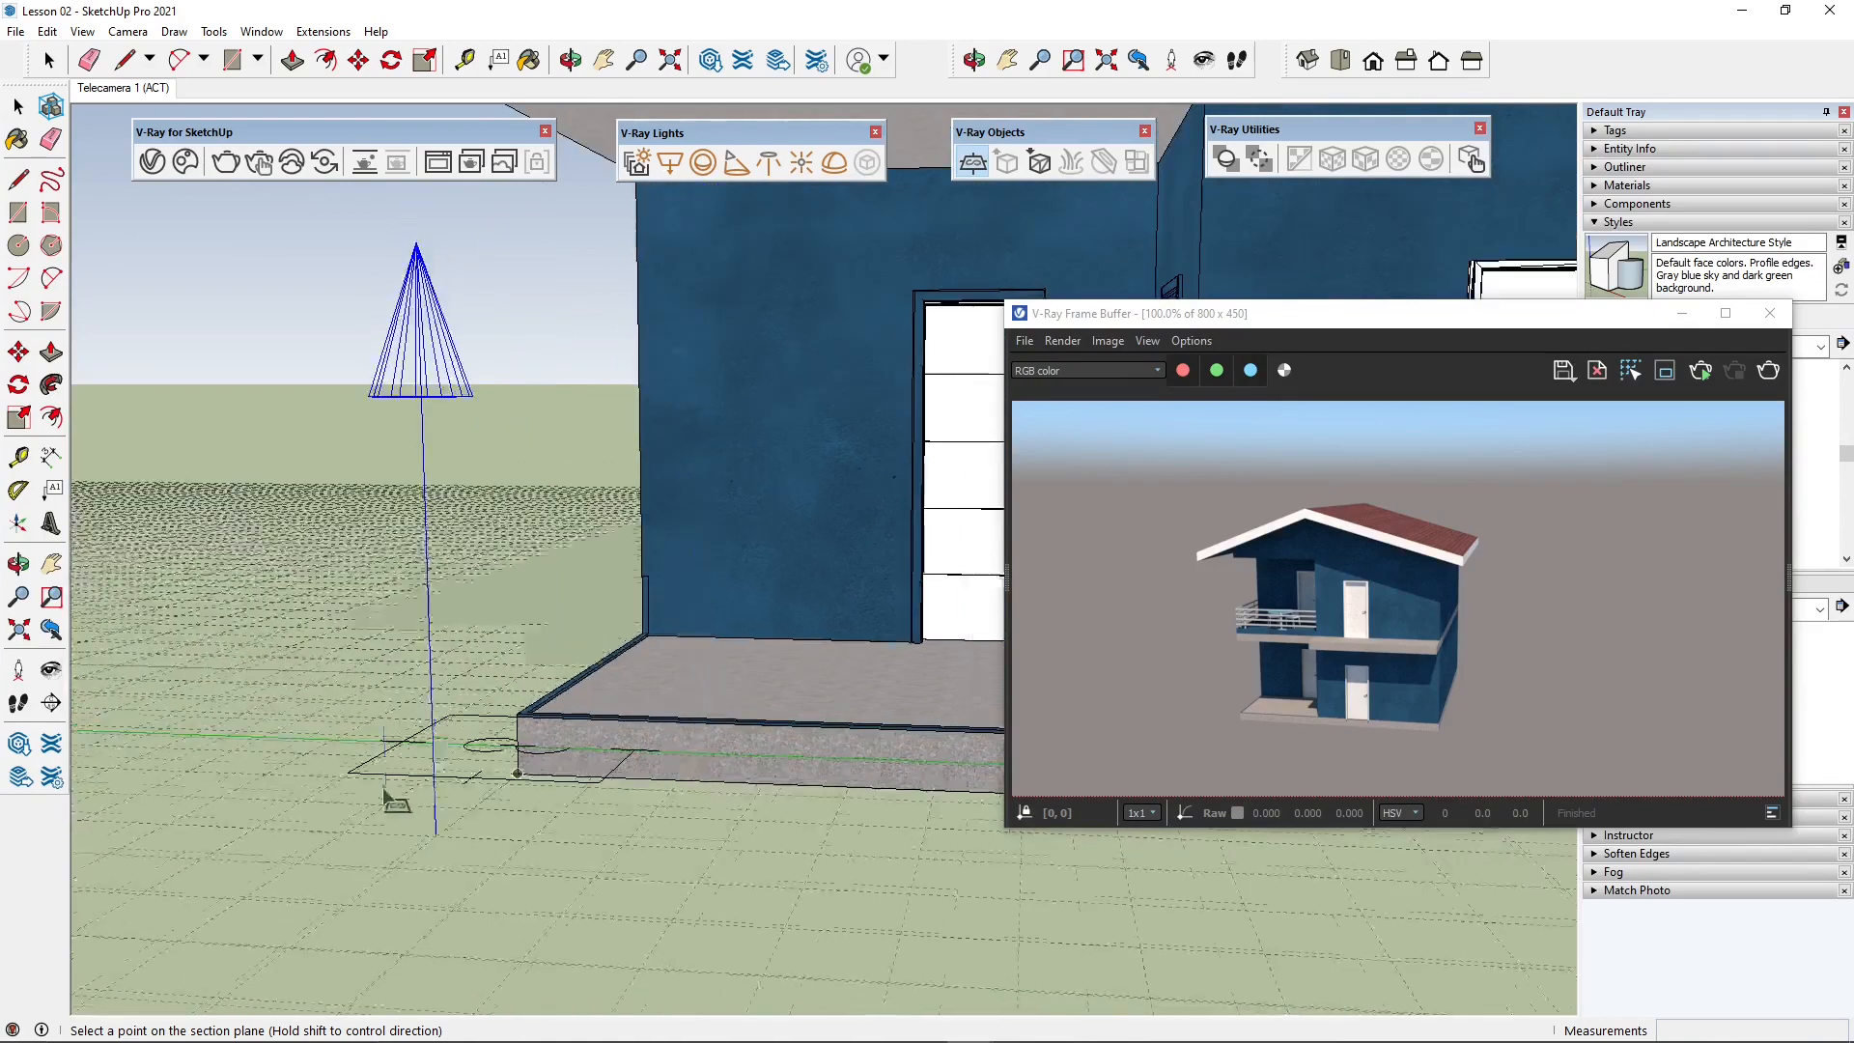
{"action": "scroll", "coordinate": [384, 748], "scroll_direction": "down", "scroll_amount": 4}
{"action": "middle_click_drag", "start_coordinate": [535, 608], "coordinate": [496, 653]}
{"action": "key", "text": "space"}
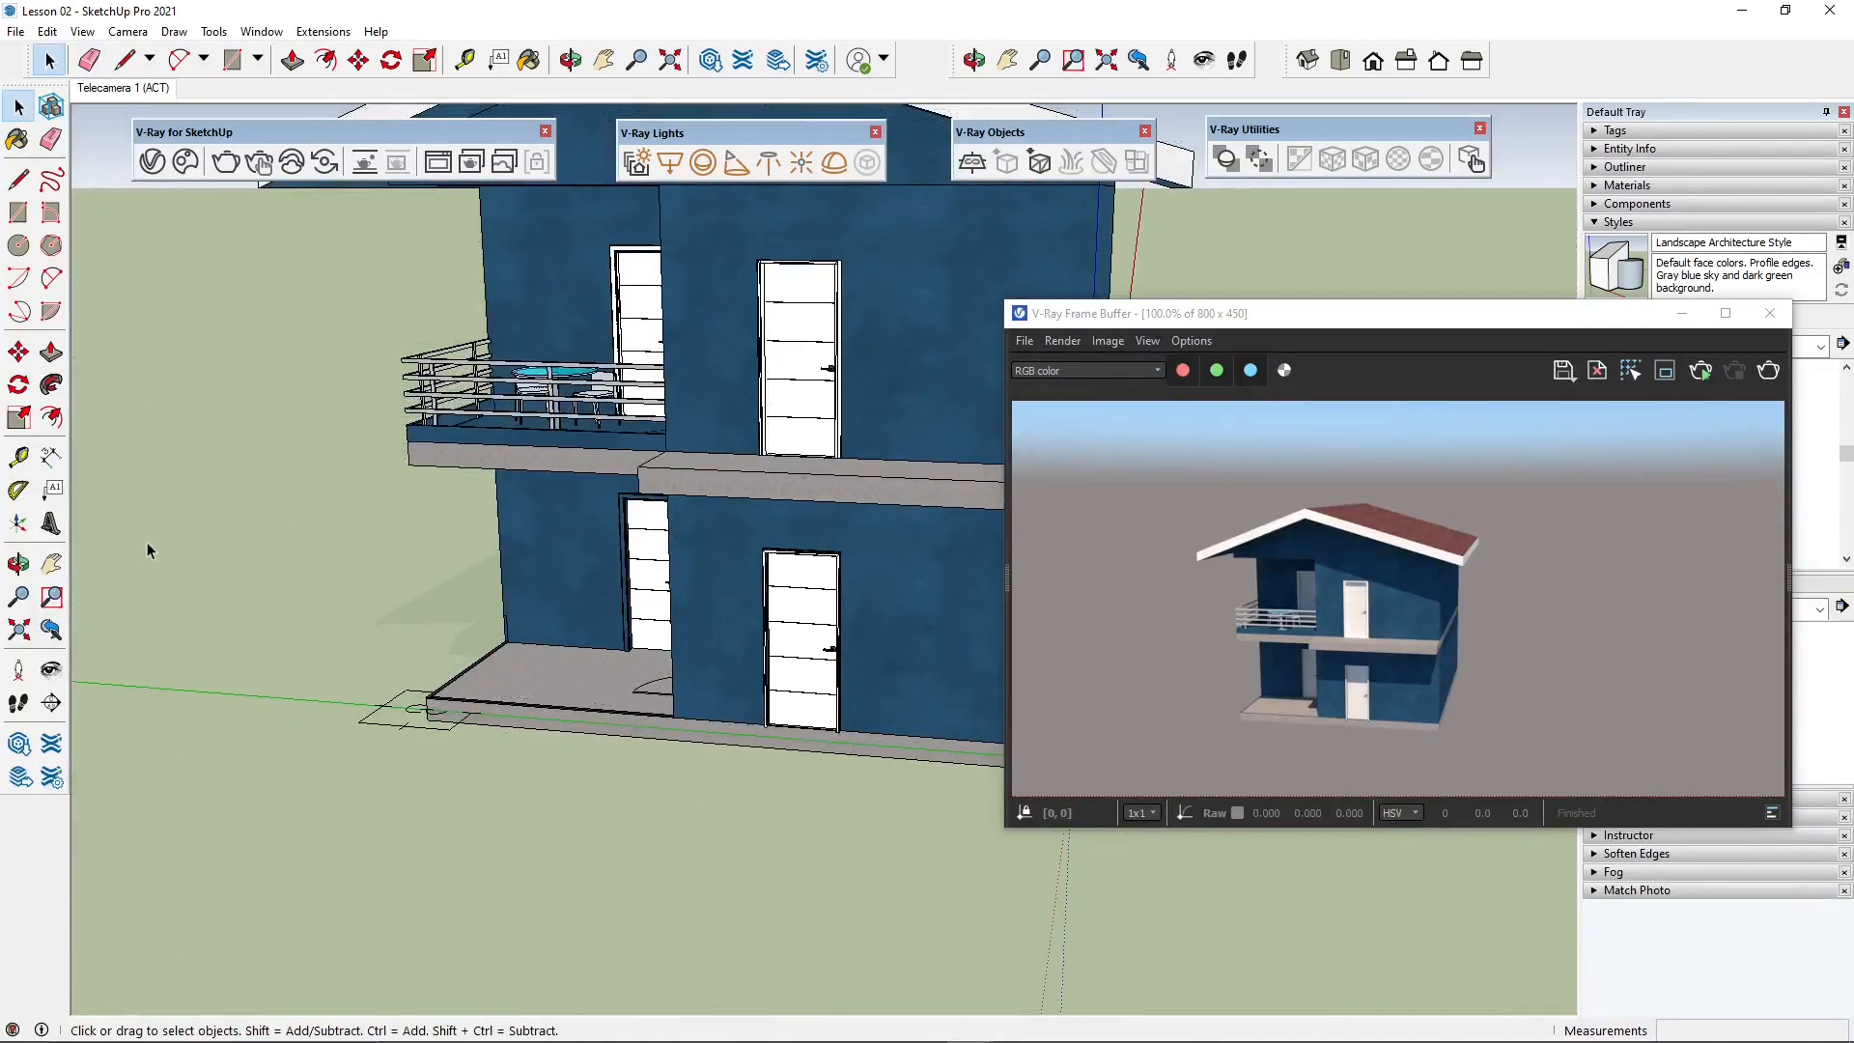
{"action": "scroll", "coordinate": [147, 542], "scroll_direction": "down", "scroll_amount": 3}
{"action": "scroll", "coordinate": [431, 720], "scroll_direction": "up", "scroll_amount": 5}
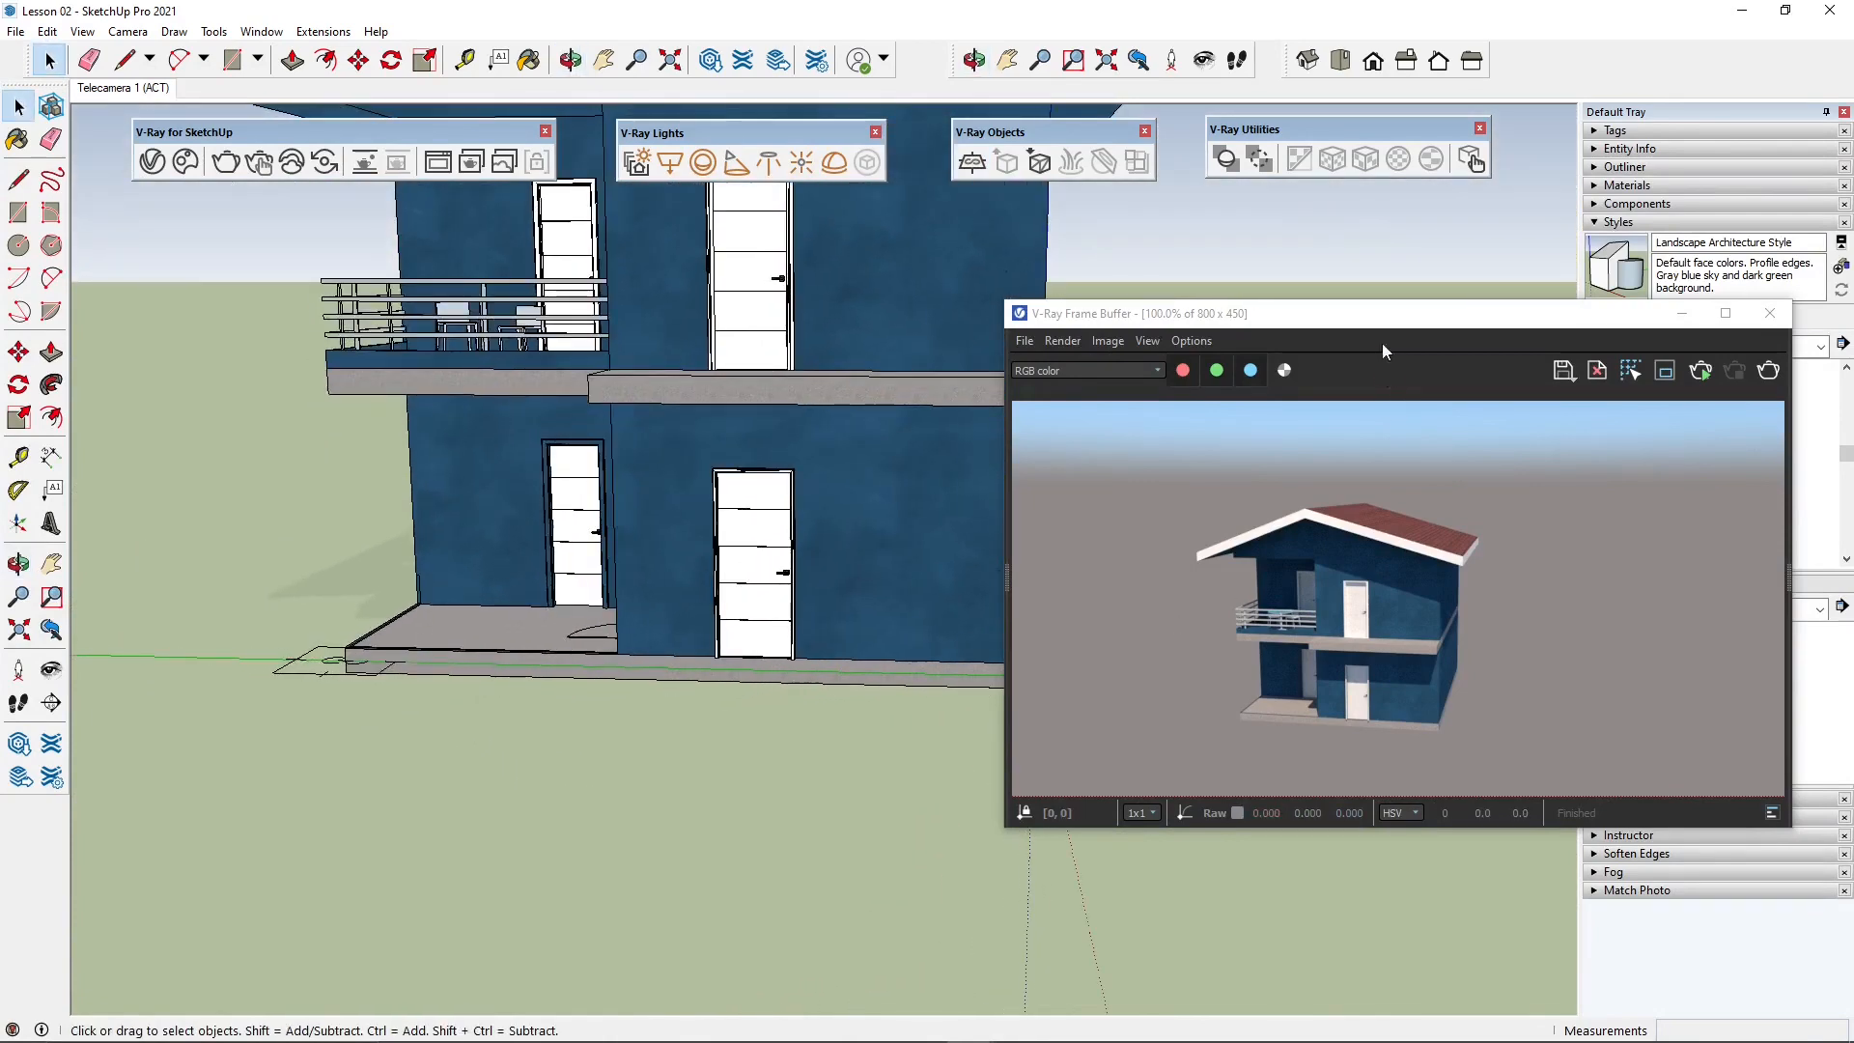
Step: Reframe the whole house beside the V-Ray Frame Buffer and render it with the infinite plane as ground
{"action": "left_click_drag", "start_coordinate": [1381, 314], "coordinate": [1322, 233]}
{"action": "mouse_move", "coordinate": [546, 569]}
{"action": "middle_mouse_down"}
{"action": "mouse_move", "coordinate": [483, 784]}
{"action": "mouse_move", "coordinate": [375, 724]}
{"action": "mouse_move", "coordinate": [386, 743]}
{"action": "middle_mouse_up"}
{"action": "mouse_move", "coordinate": [1247, 243]}
{"action": "left_mouse_down"}
{"action": "mouse_move", "coordinate": [1279, 275]}
{"action": "mouse_move", "coordinate": [1248, 252]}
{"action": "left_mouse_up"}
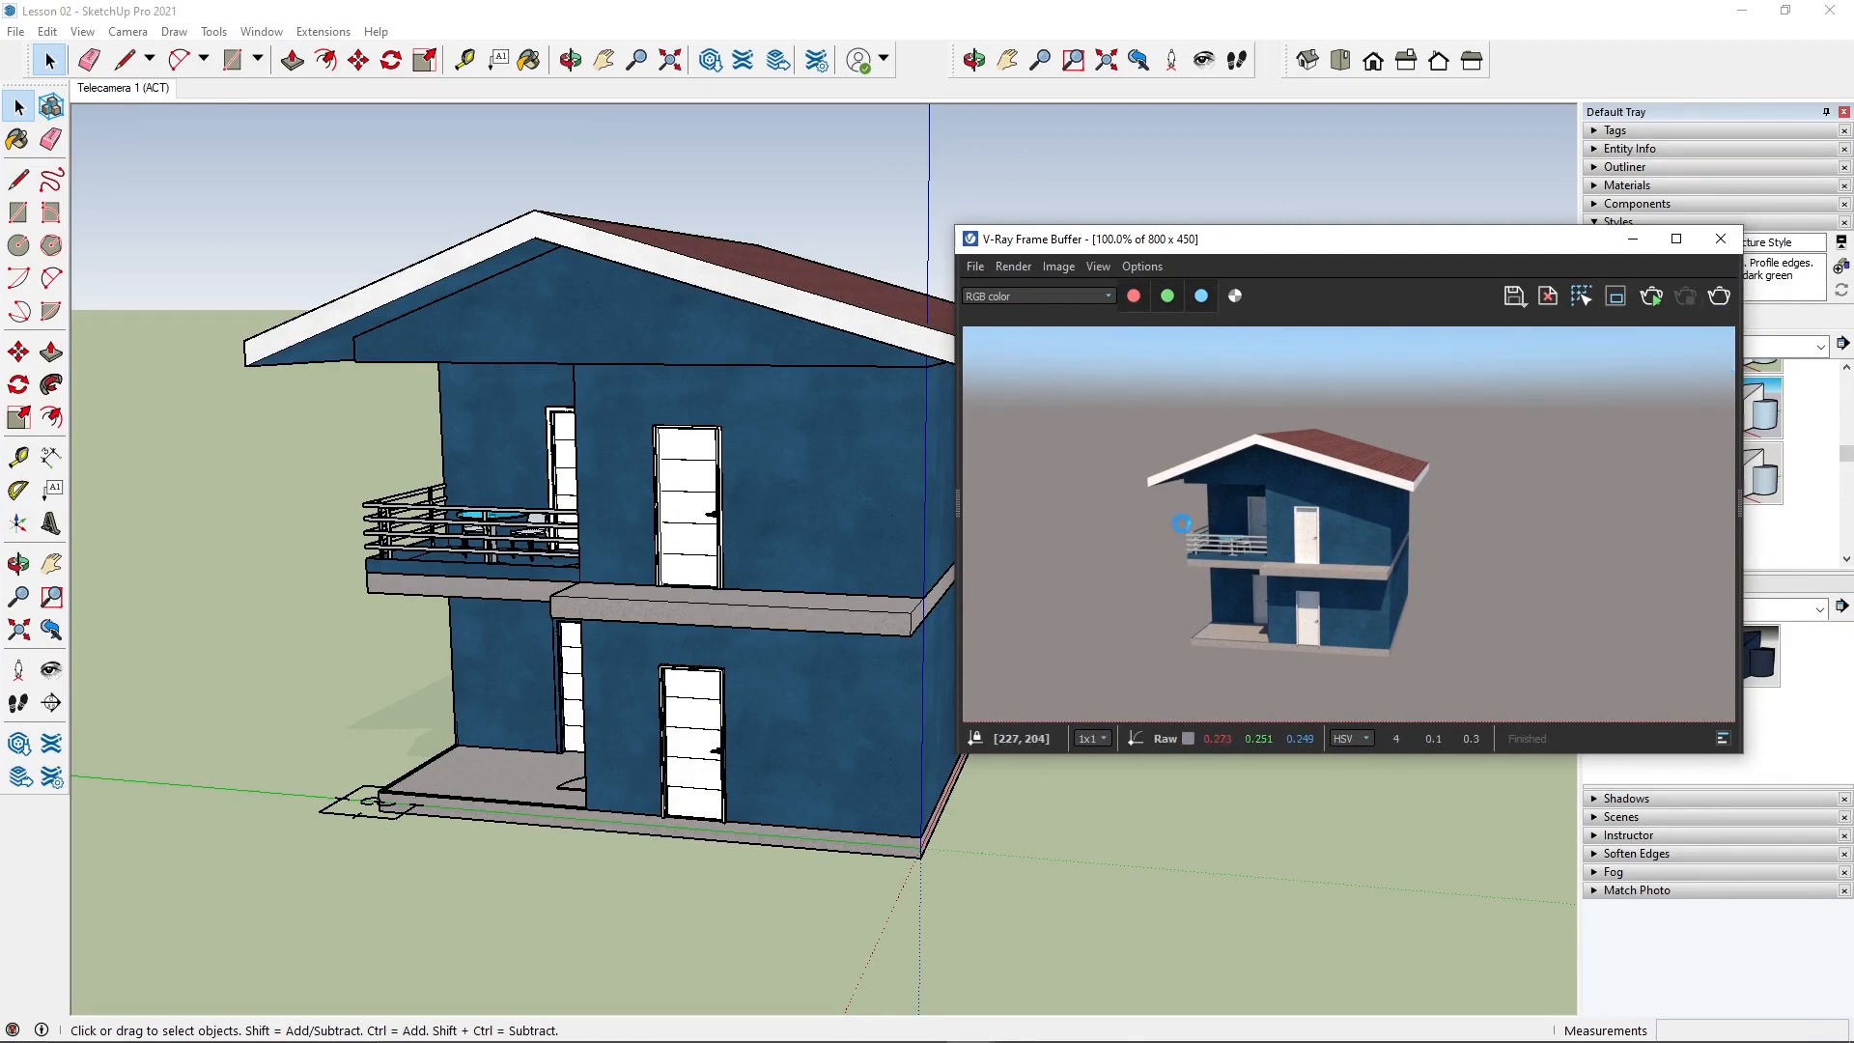
{"action": "left_click_drag", "start_coordinate": [1409, 252], "coordinate": [1426, 255]}
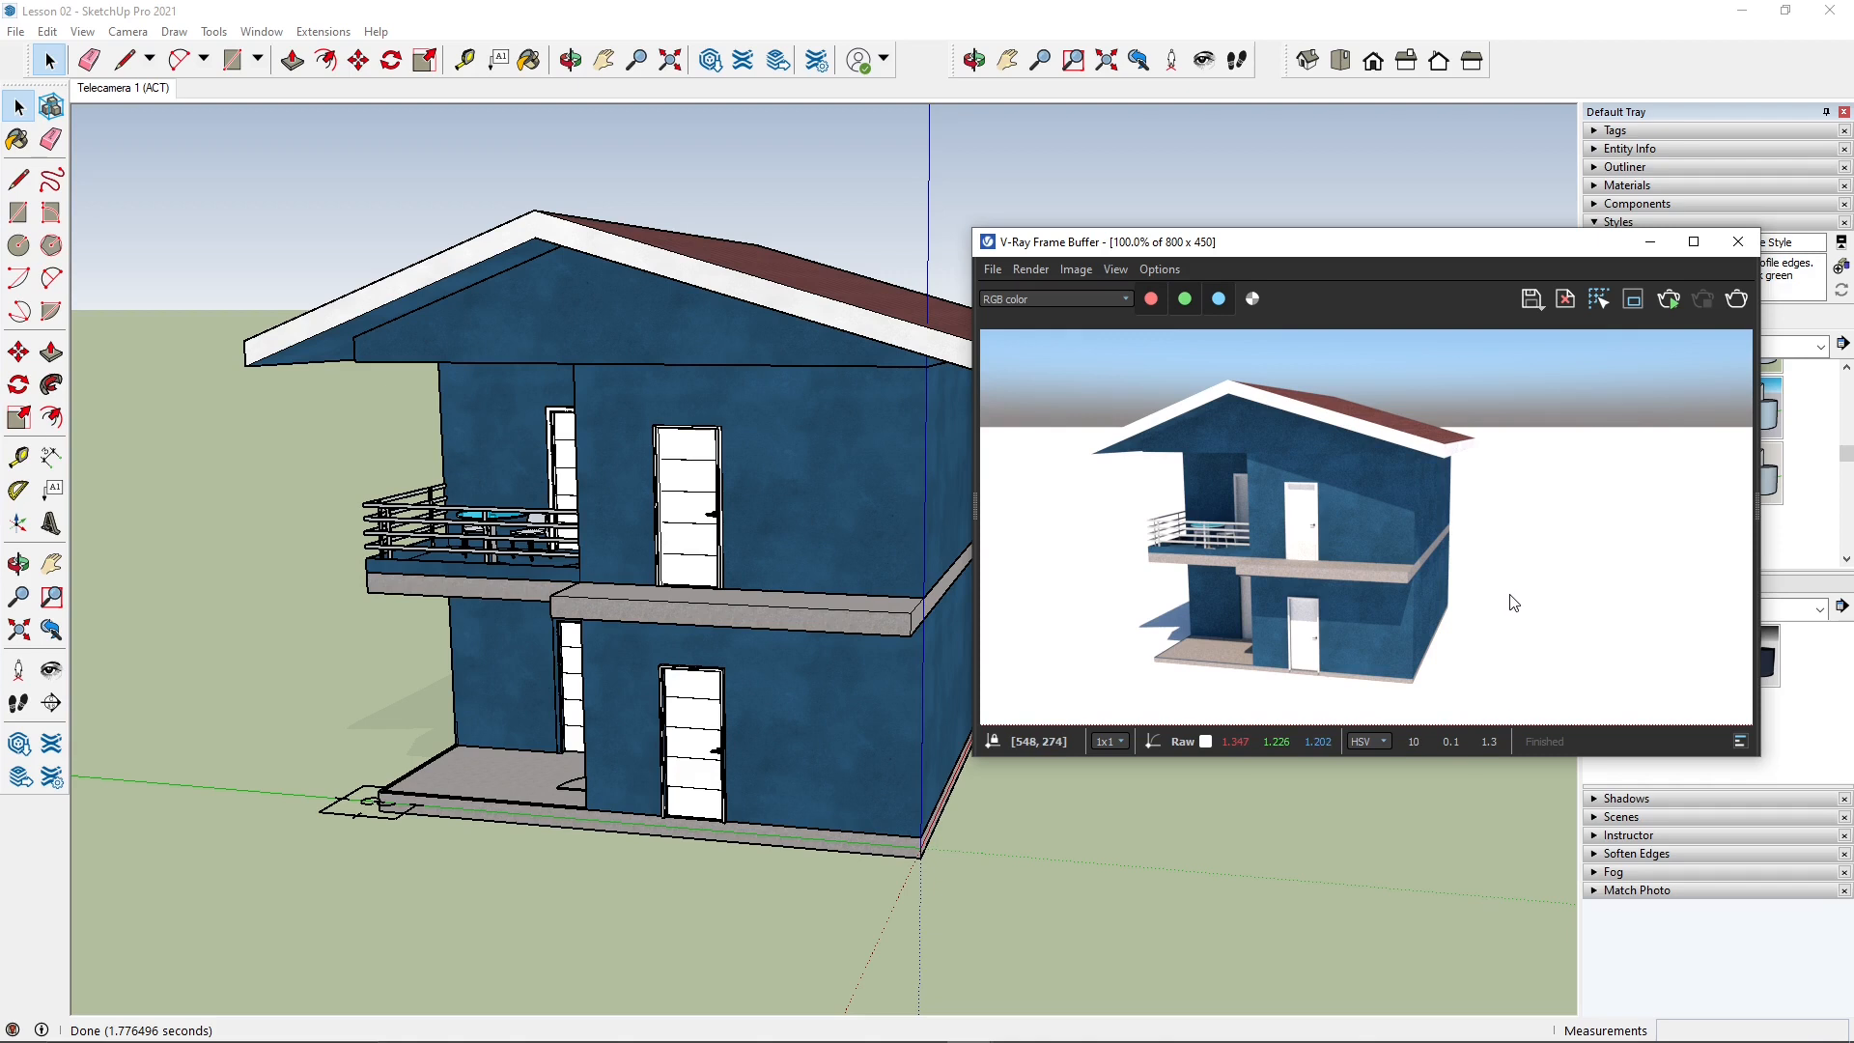
{"action": "left_click_drag", "start_coordinate": [1265, 262], "coordinate": [1303, 246]}
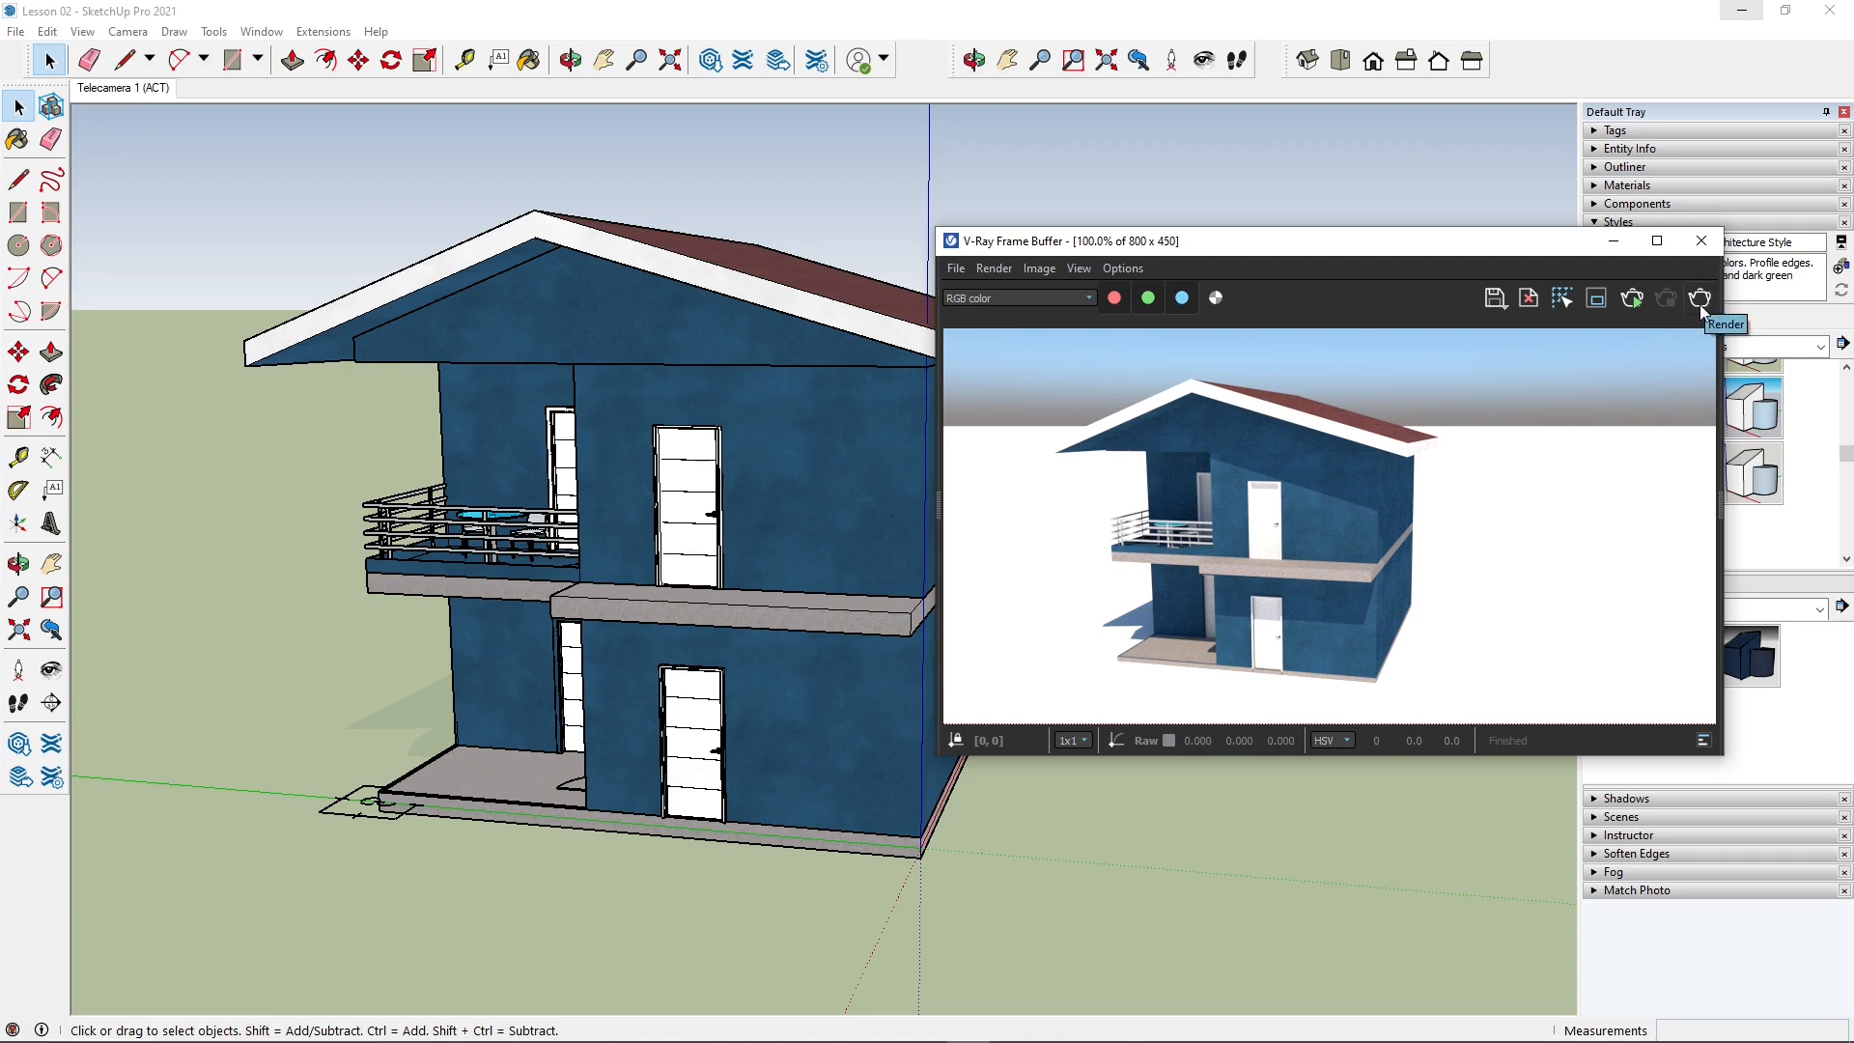
Step: Start an interactive render and turn the model to show the balcony corner and the side wall with windows
{"action": "left_click", "coordinate": [1629, 303]}
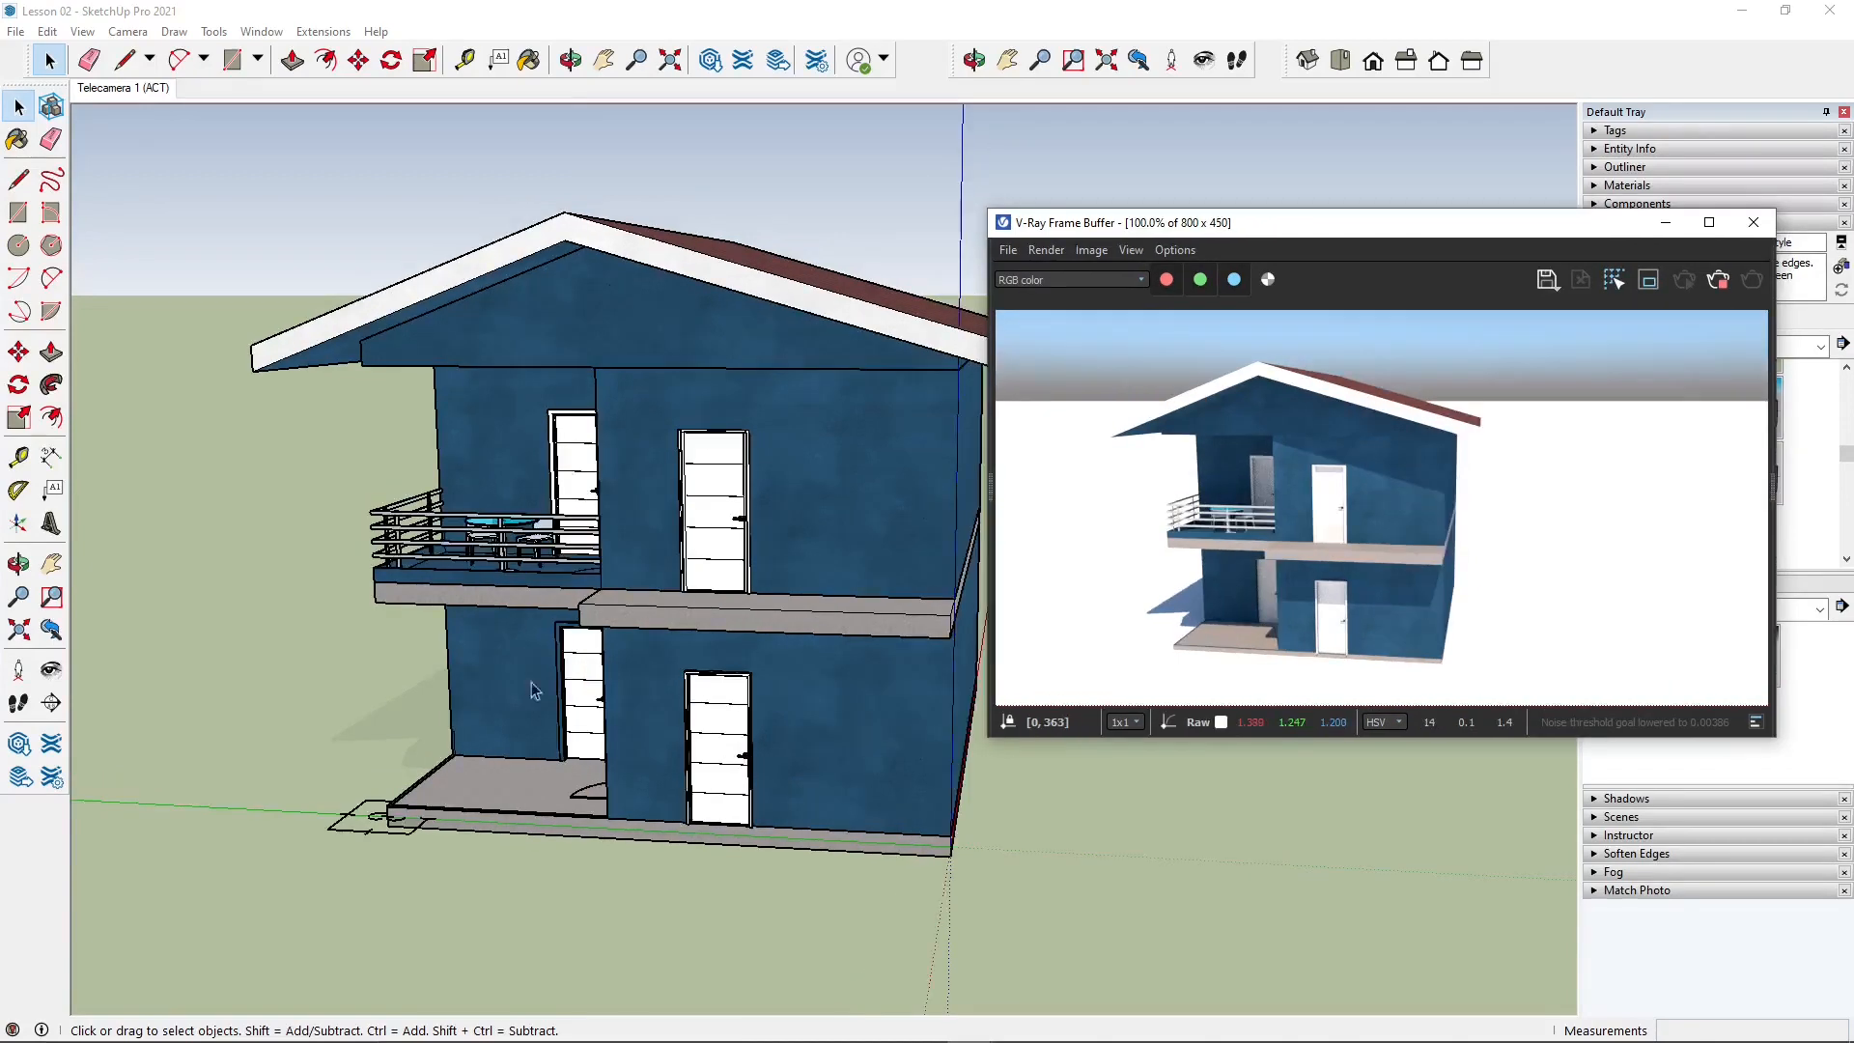
{"action": "middle_click_drag", "start_coordinate": [562, 693], "coordinate": [787, 628]}
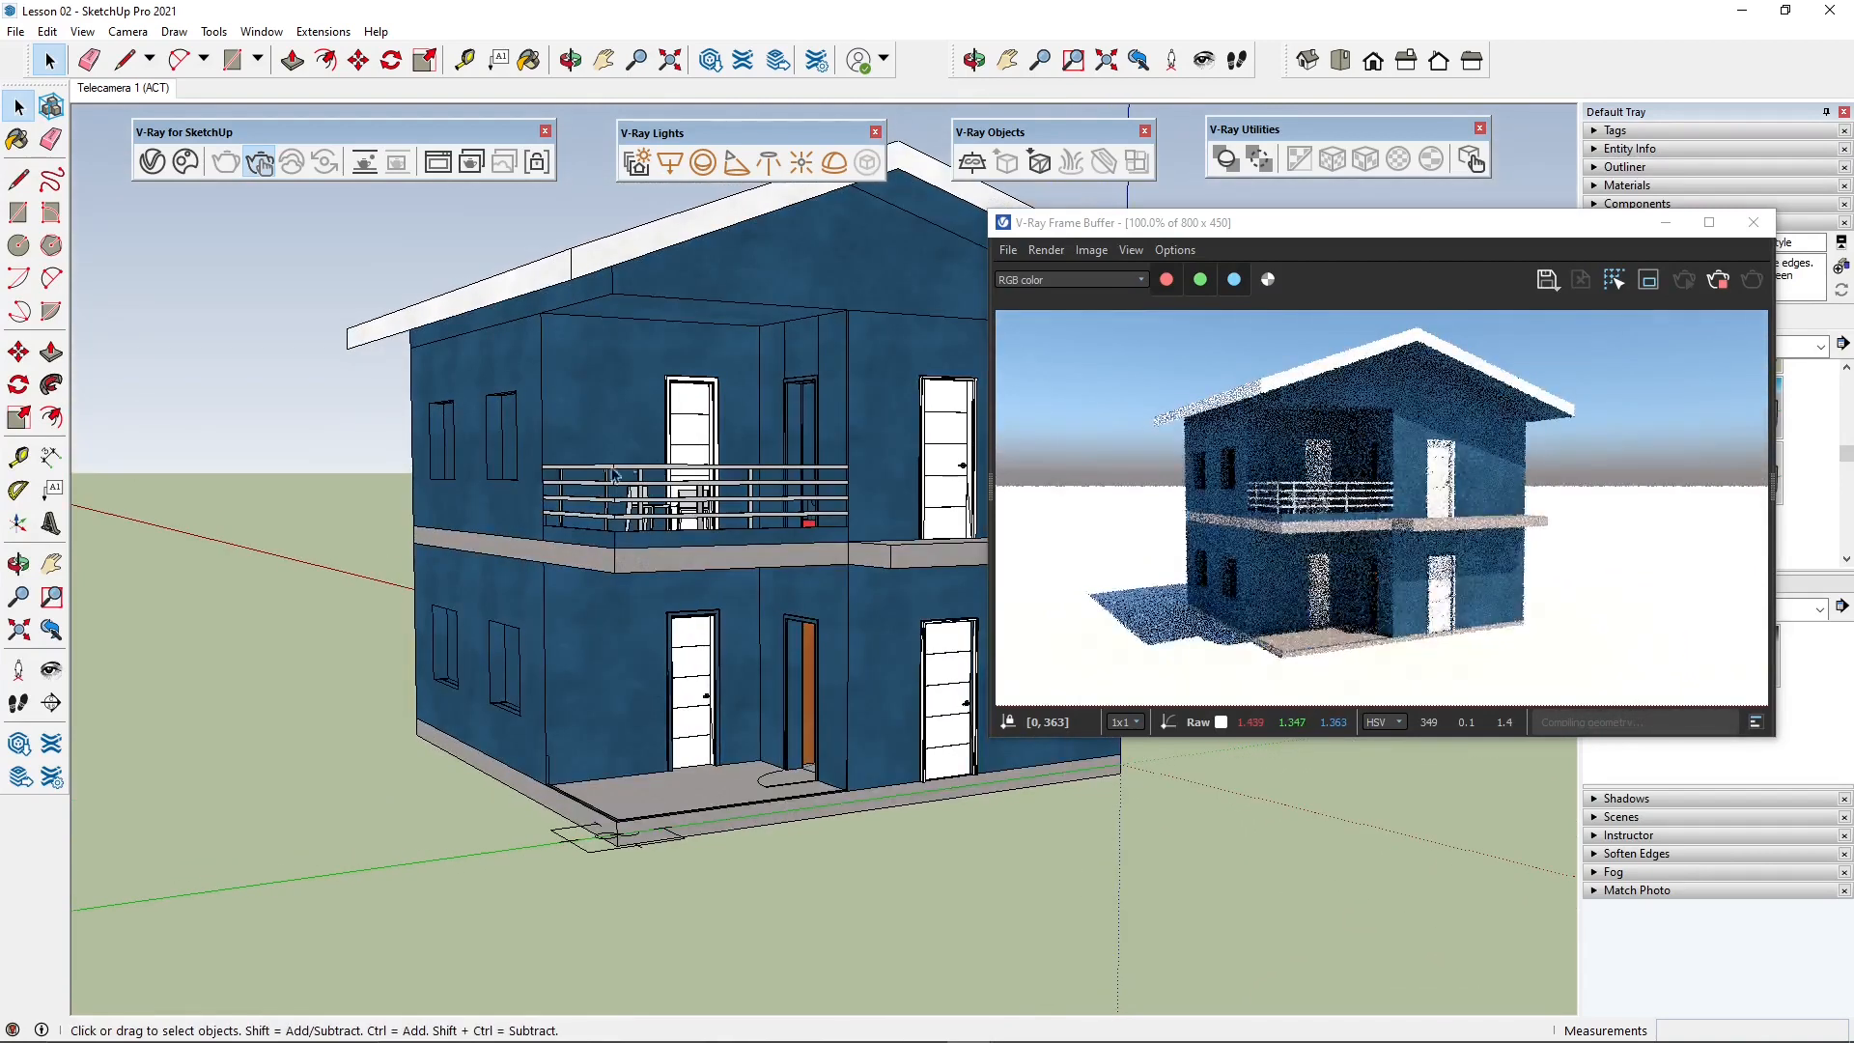
{"action": "middle_click_drag", "start_coordinate": [792, 531], "coordinate": [864, 526]}
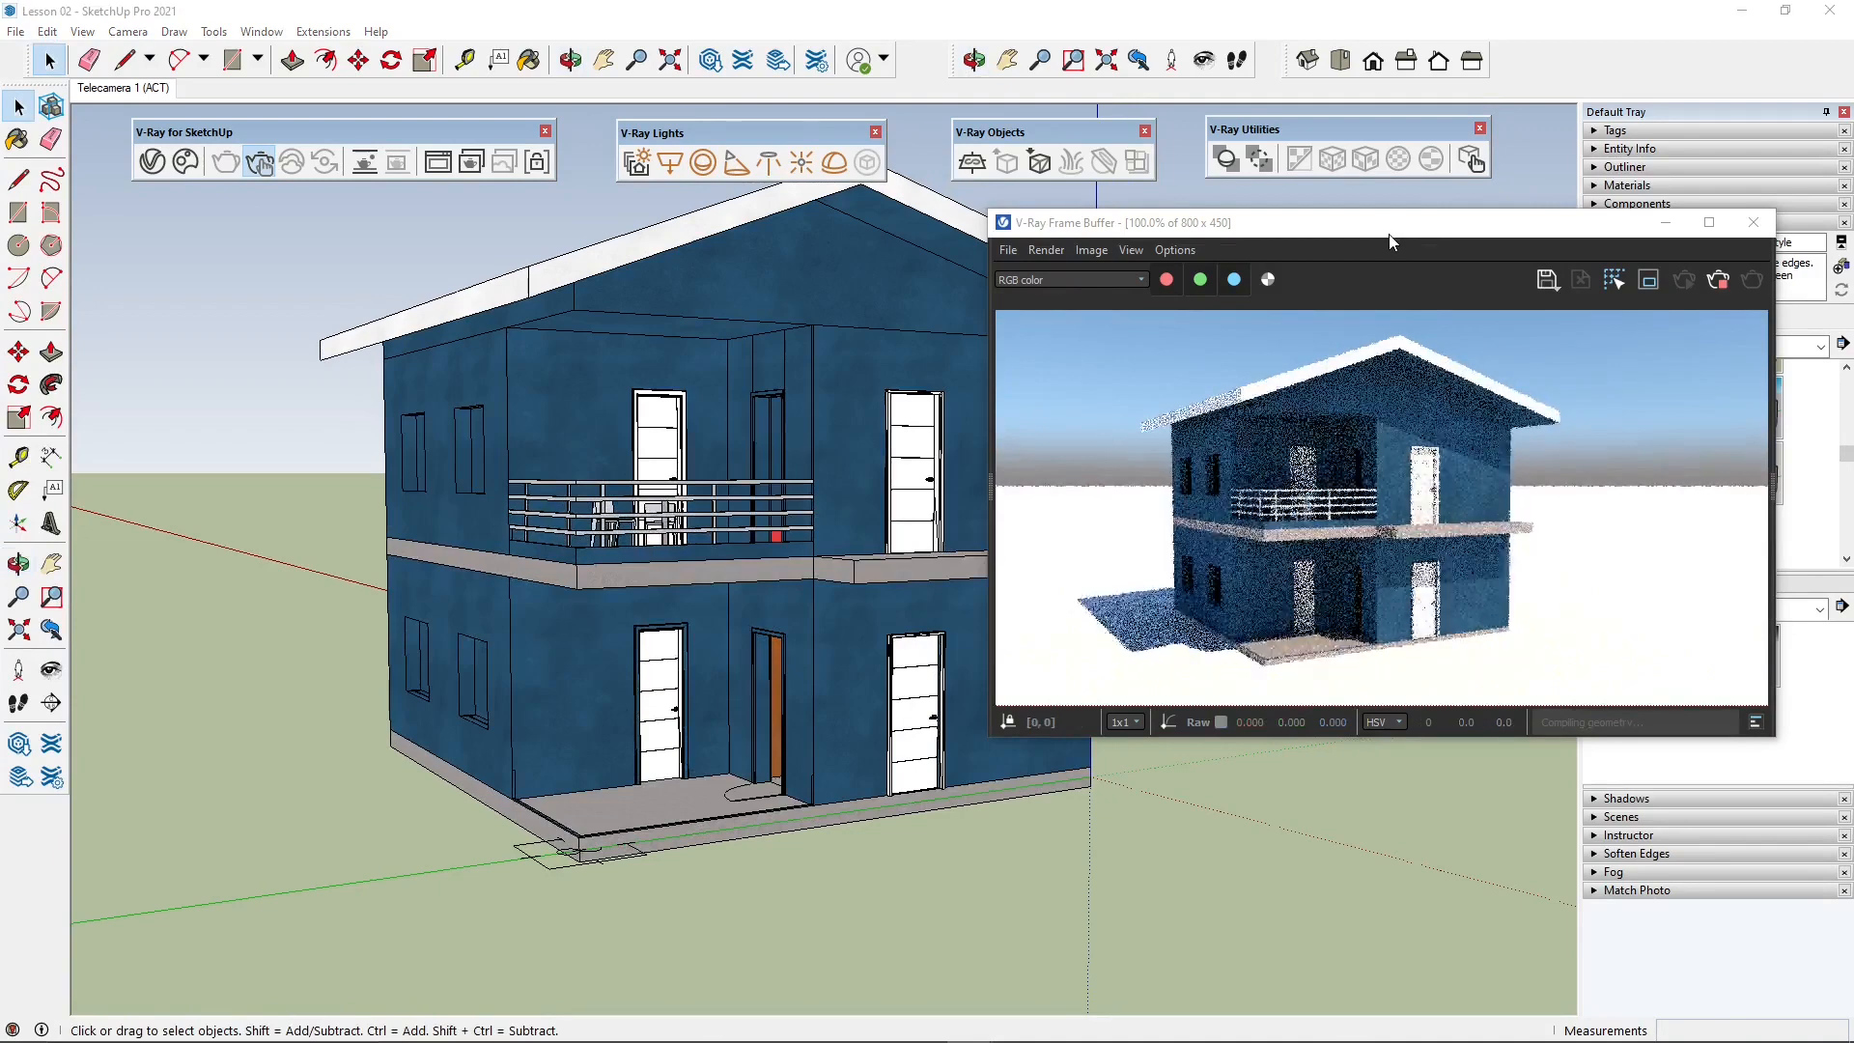
{"action": "left_click_drag", "start_coordinate": [1388, 227], "coordinate": [1403, 227]}
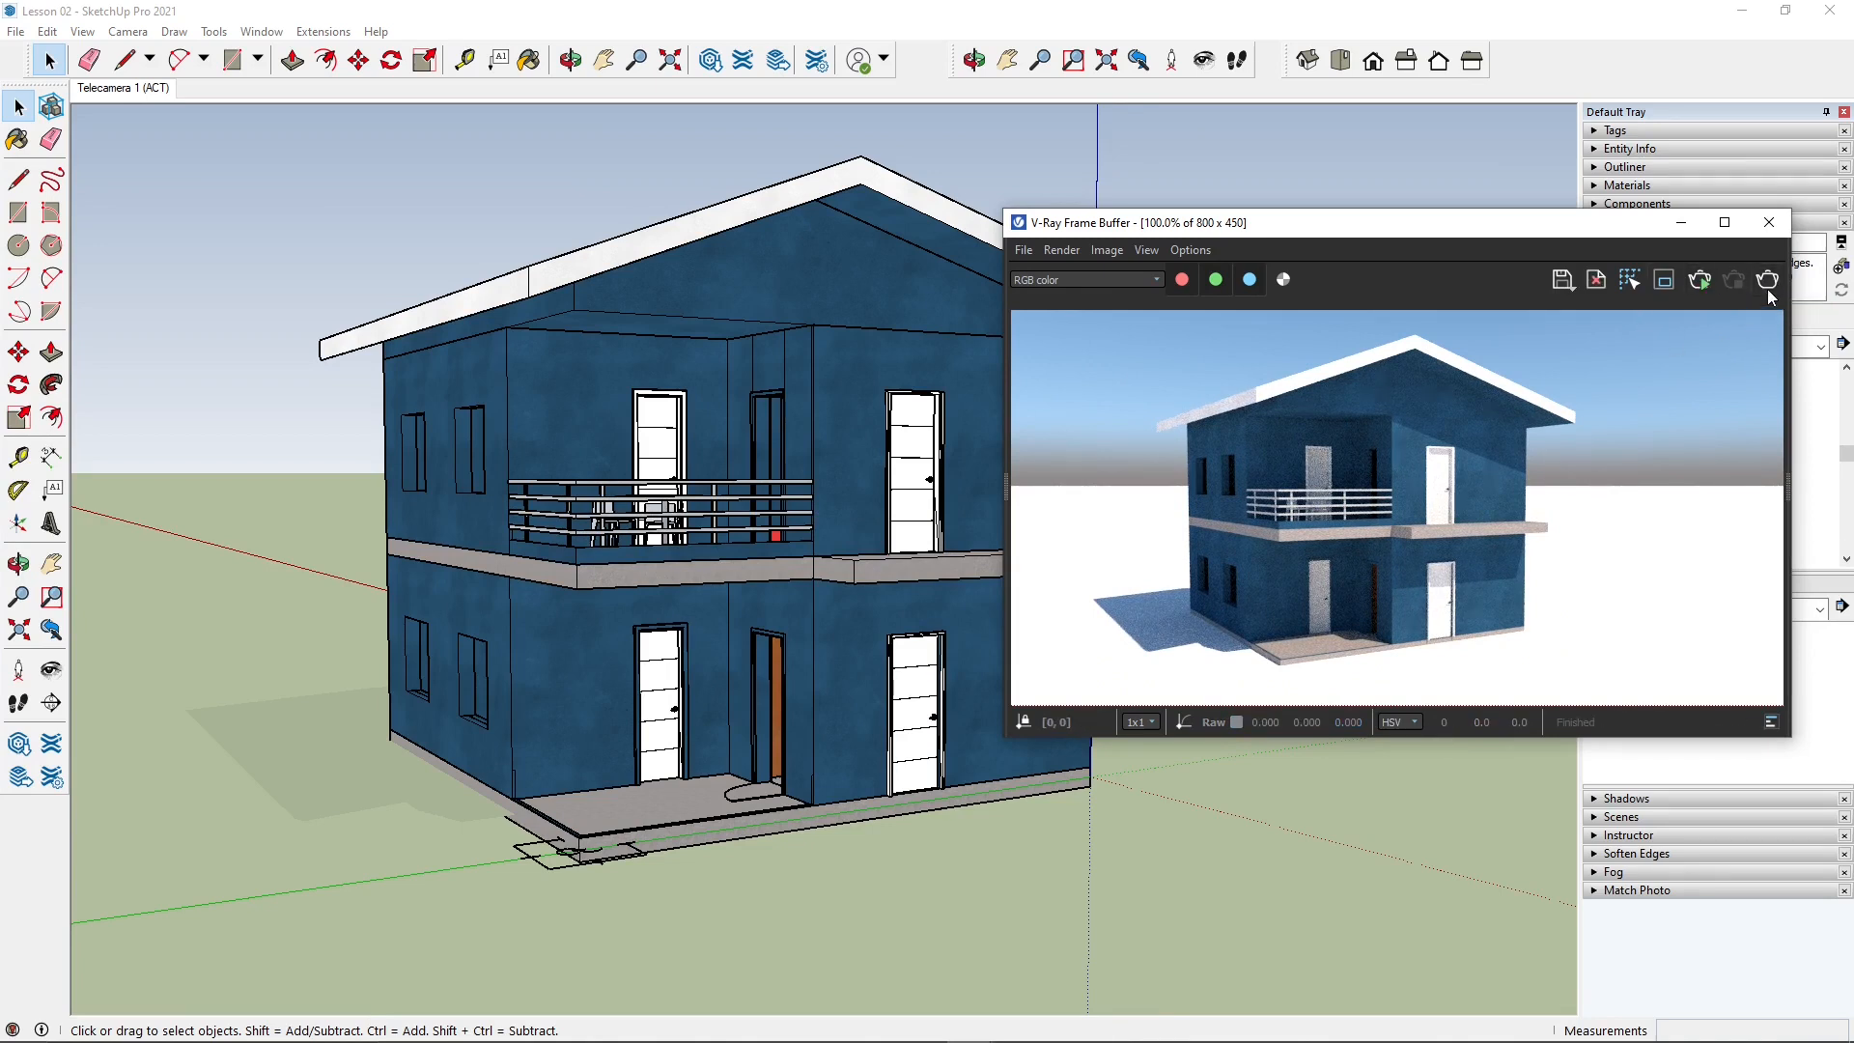
Step: Render the balcony corner view, stop the render early and reposition the V-Ray Frame Buffer beside the model
{"action": "left_click", "coordinate": [1767, 288]}
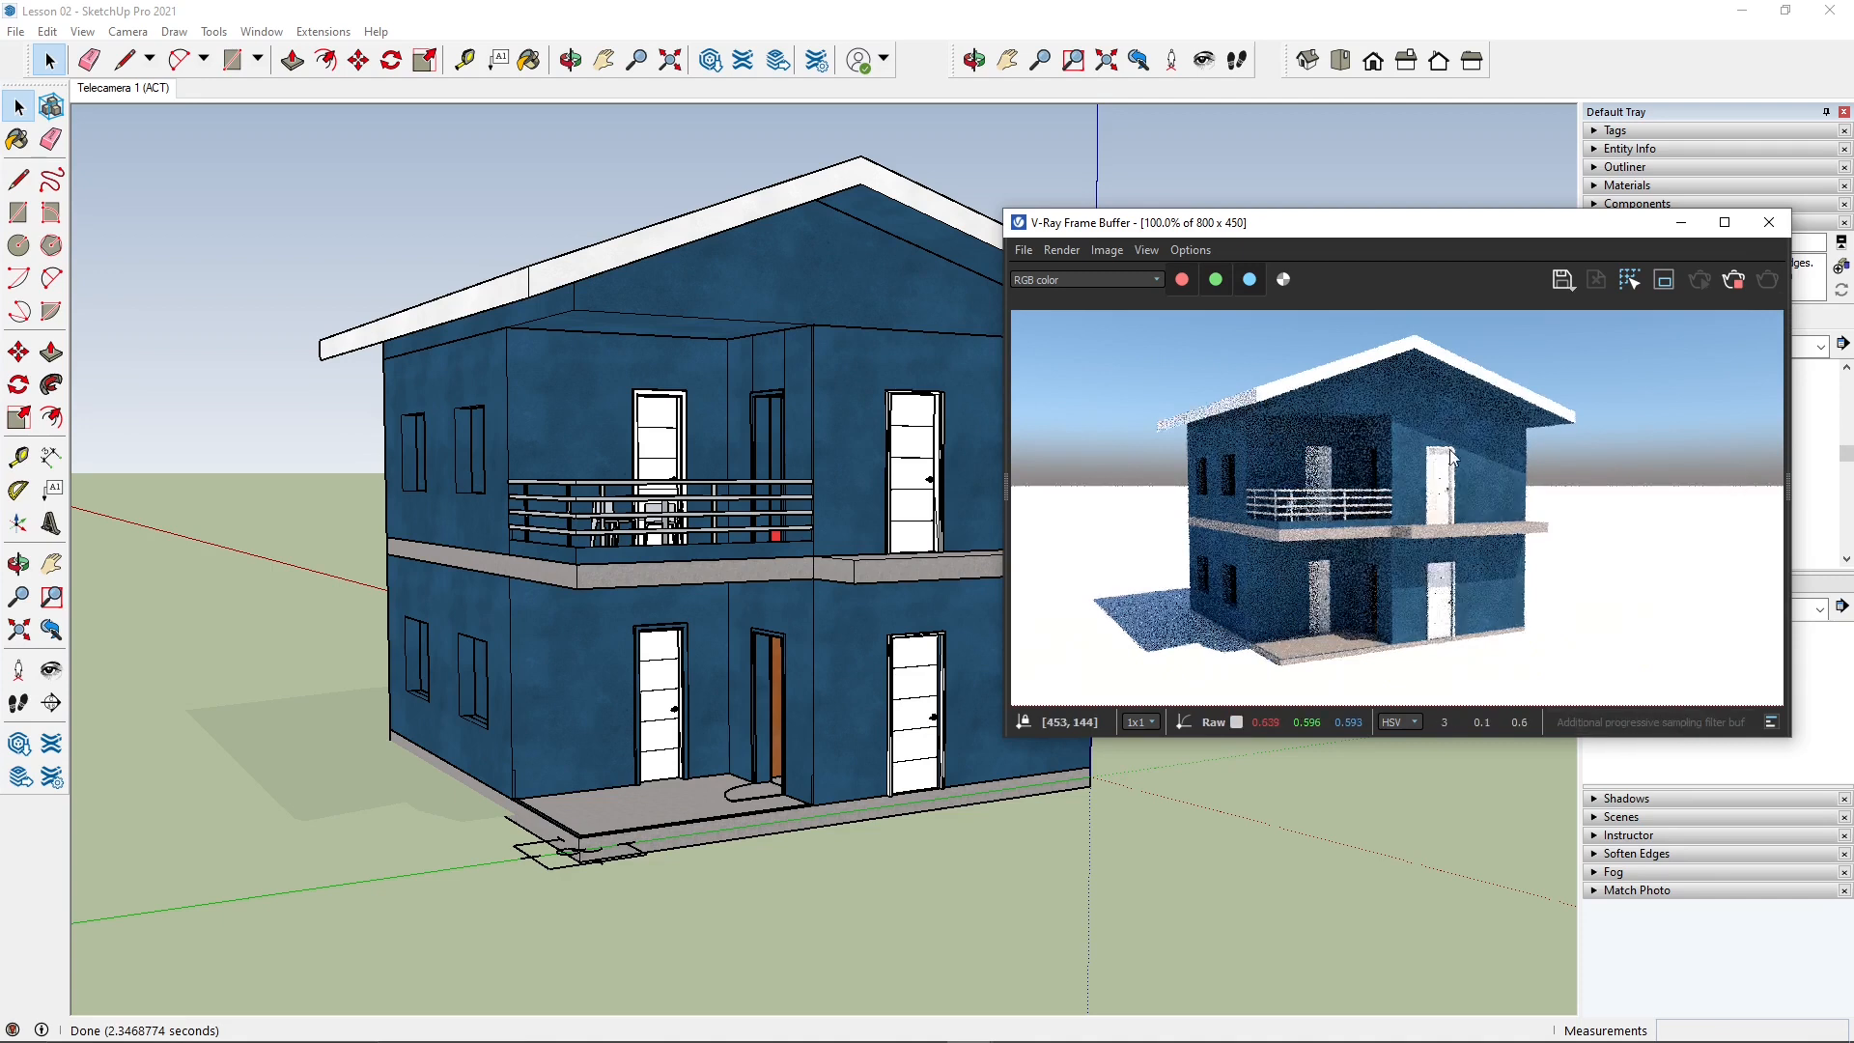
{"action": "left_click", "coordinate": [1734, 280]}
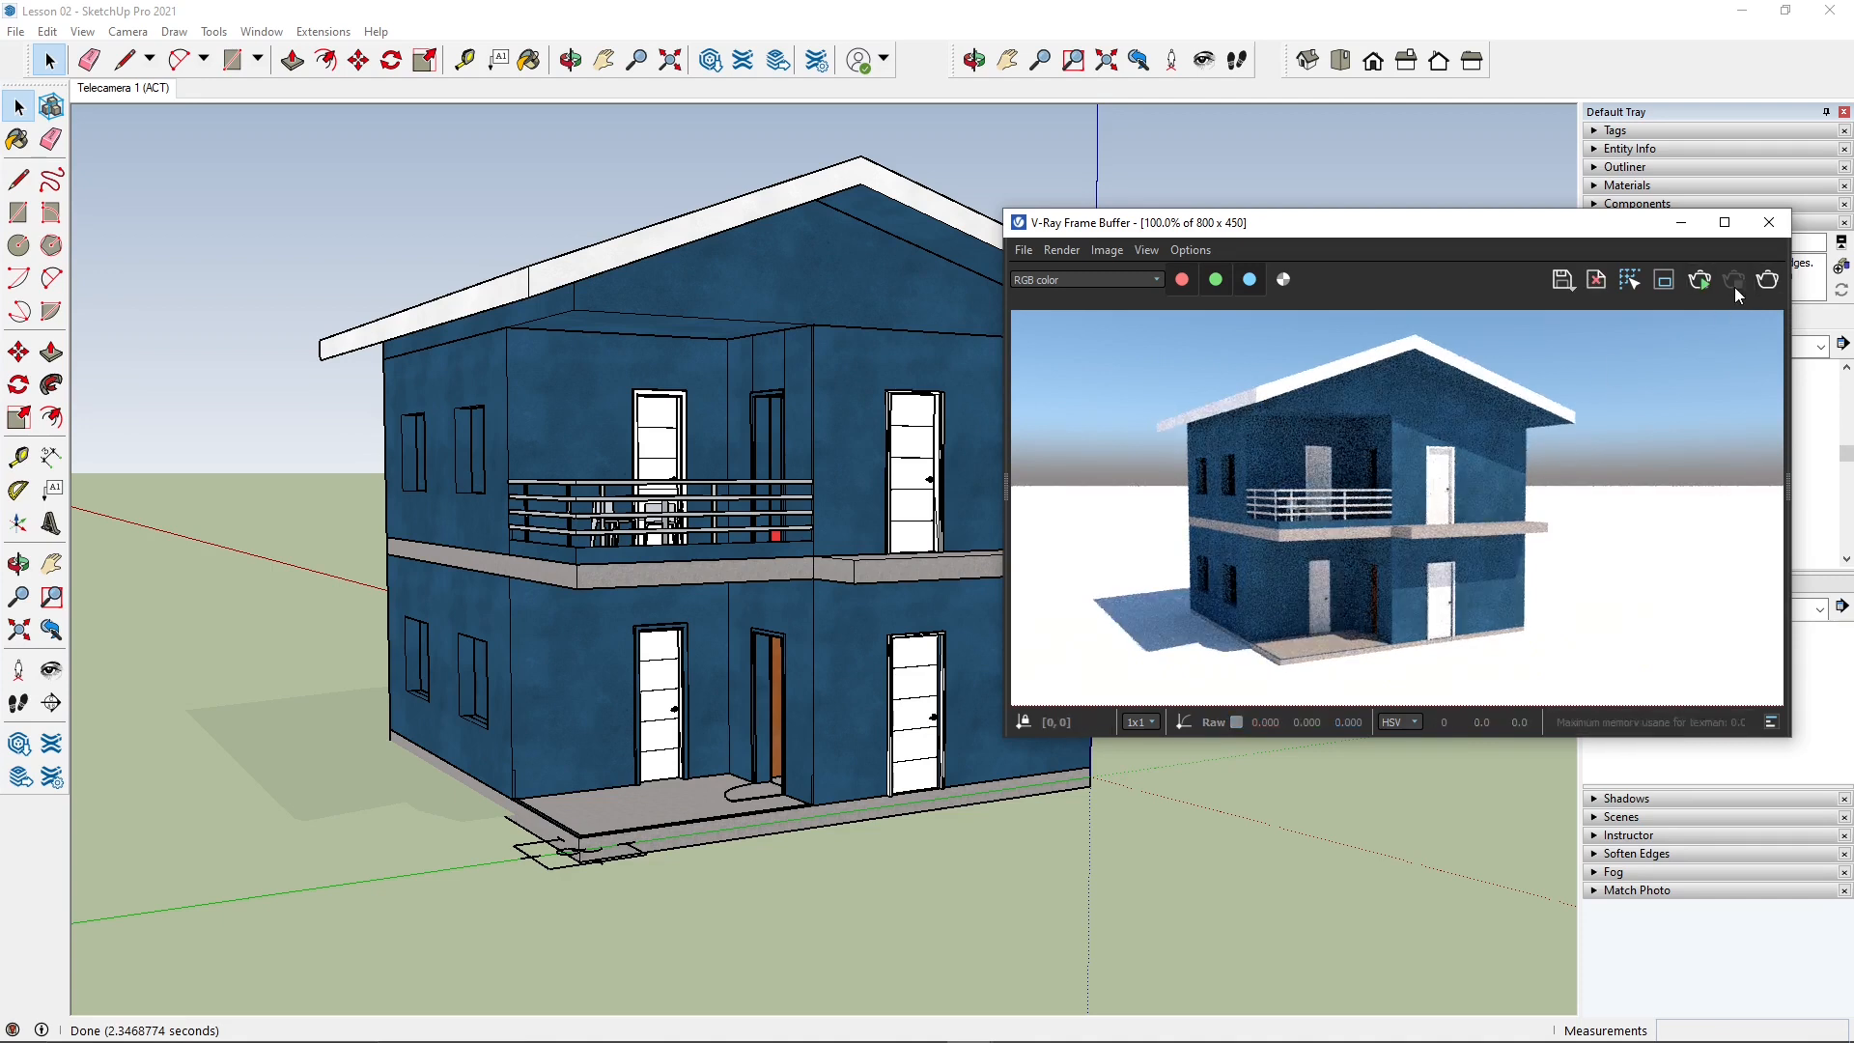
{"action": "left_click_drag", "start_coordinate": [1267, 224], "coordinate": [1268, 214]}
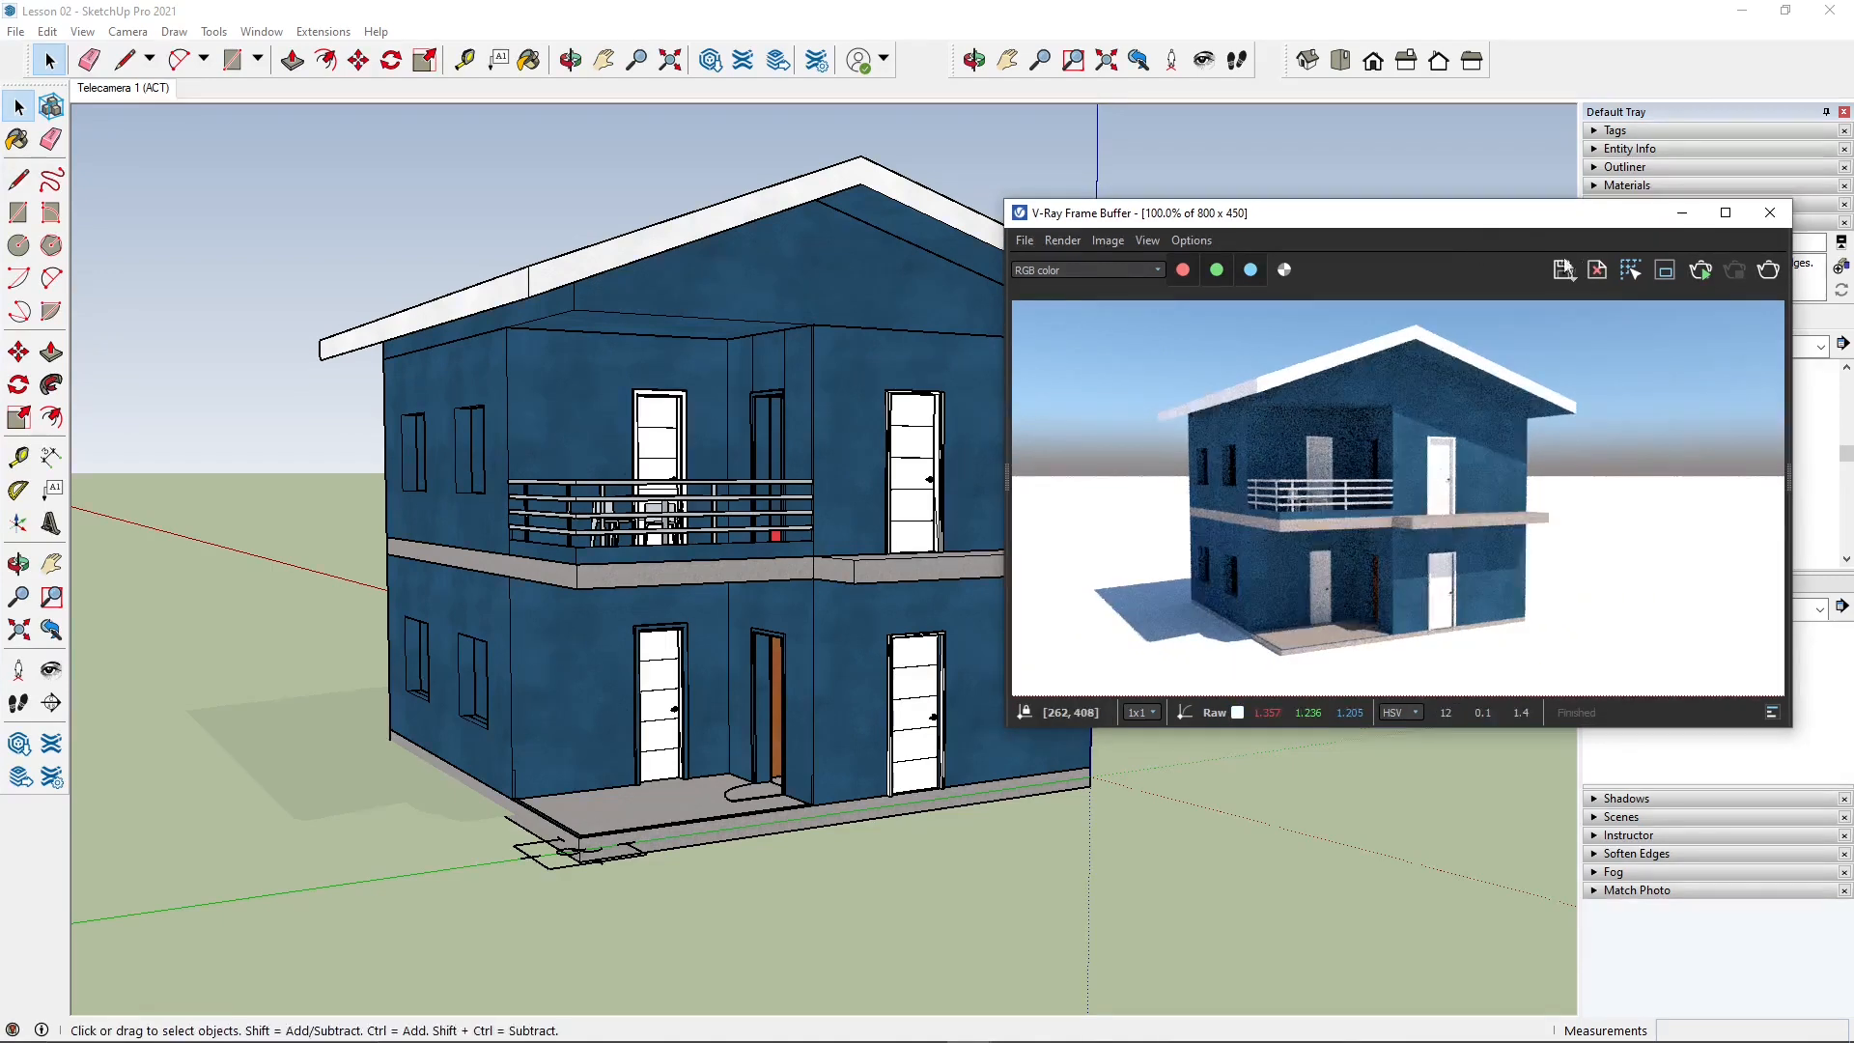
{"action": "left_click_drag", "start_coordinate": [1458, 222], "coordinate": [1343, 203]}
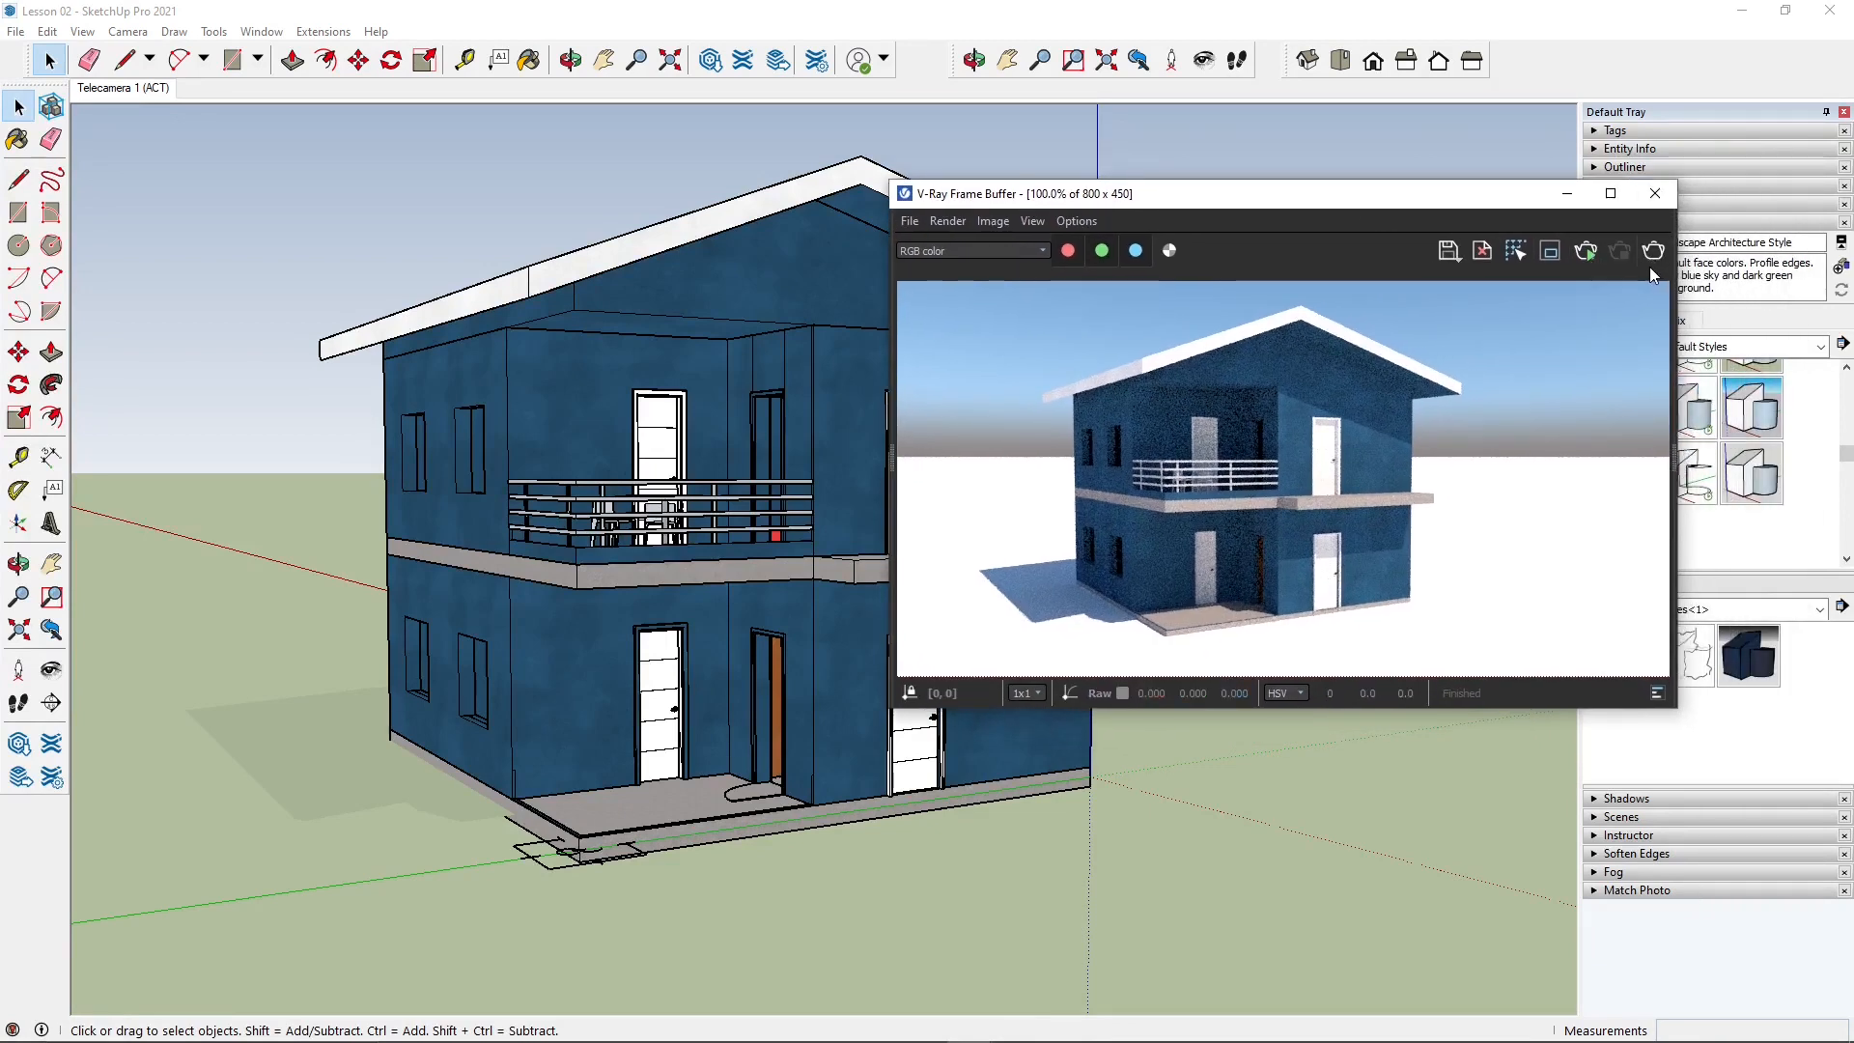
{"action": "left_click_drag", "start_coordinate": [1328, 226], "coordinate": [1386, 232]}
{"action": "left_click", "coordinate": [243, 307]}
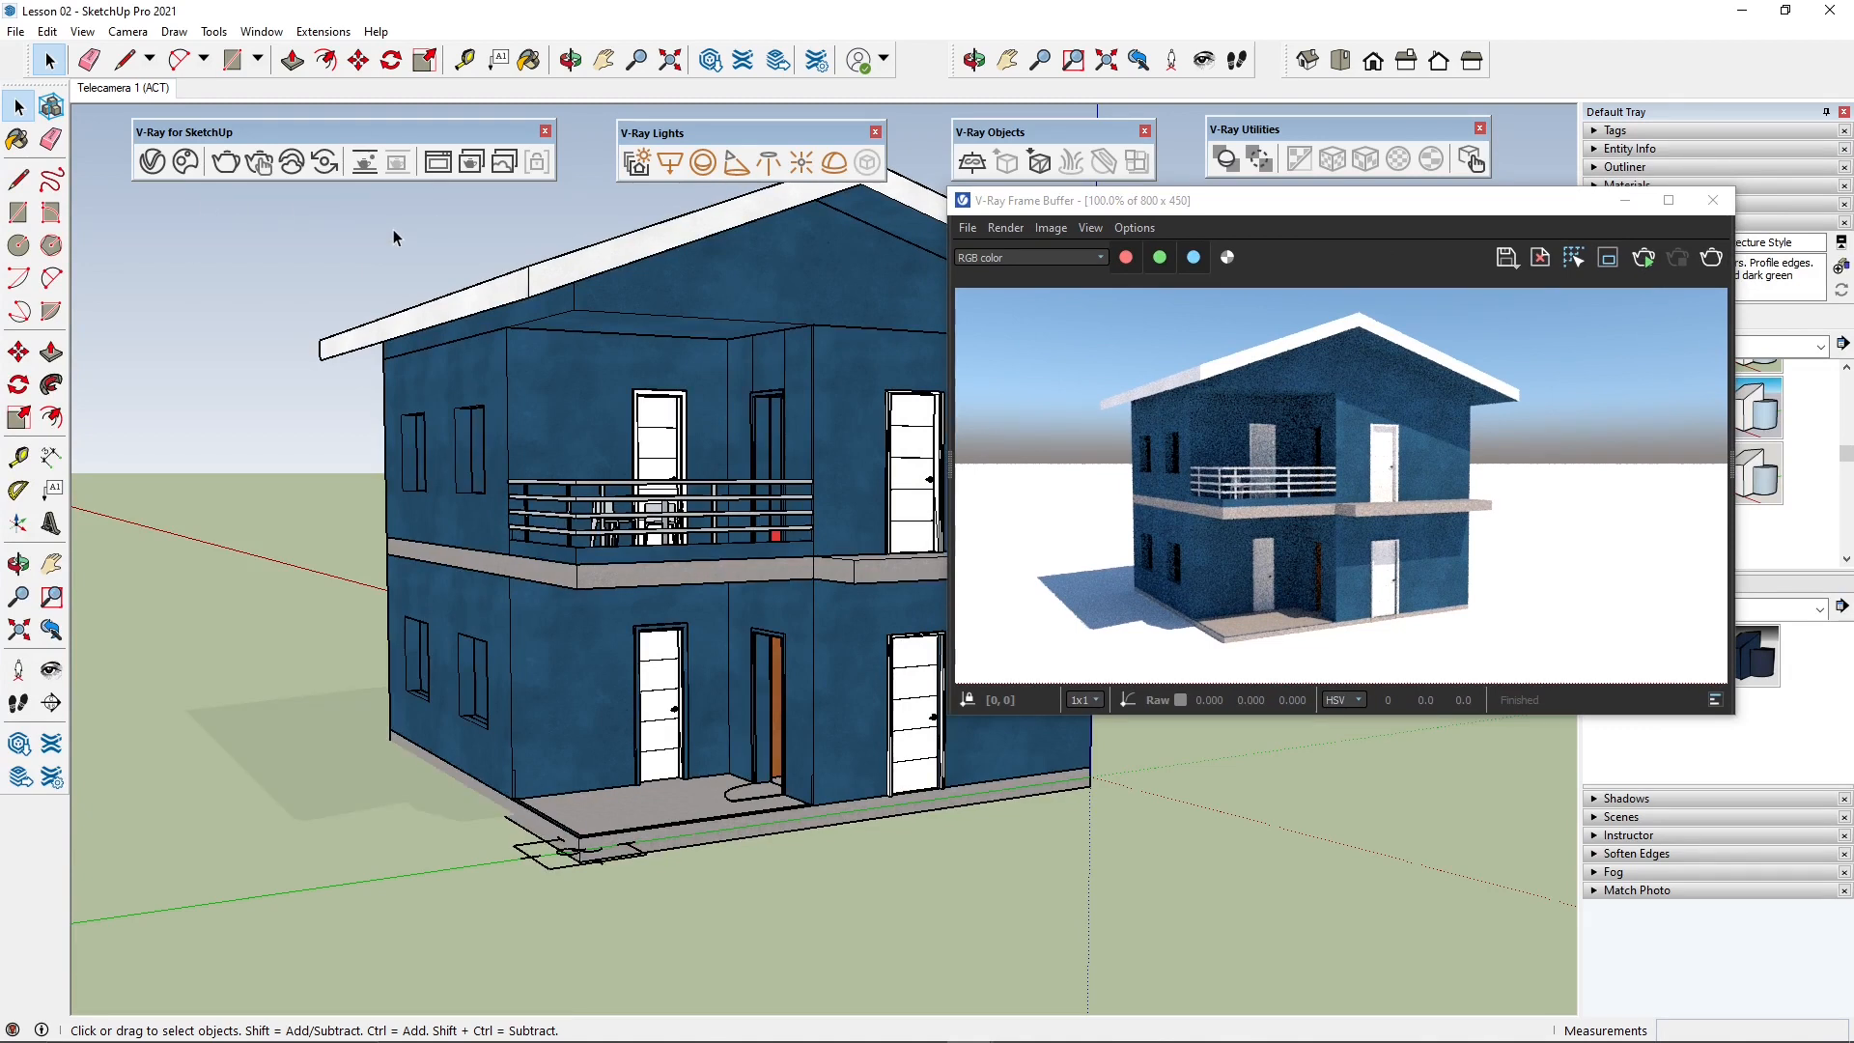
{"action": "left_click_drag", "start_coordinate": [296, 132], "coordinate": [297, 135]}
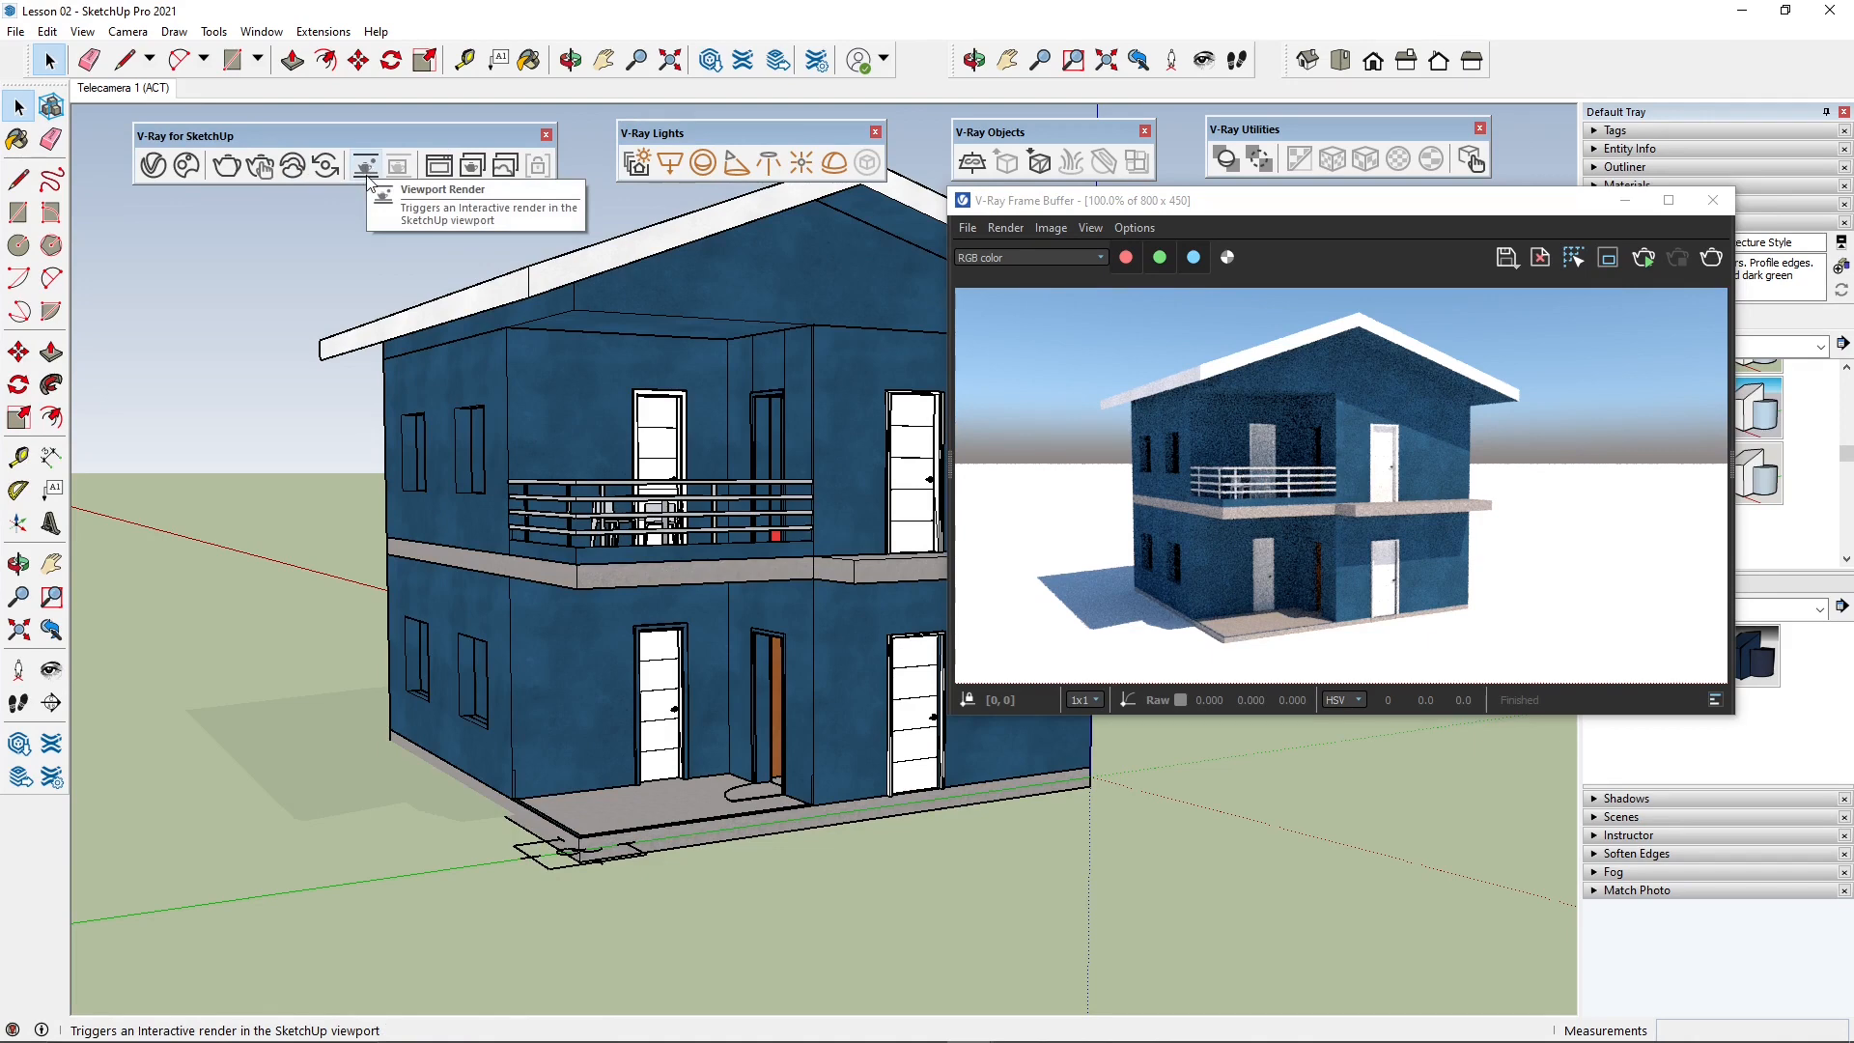
Step: Close the V-Ray Frame Buffer, start a viewport render and turn the model to reveal more of the roof
{"action": "left_click", "coordinate": [1716, 200]}
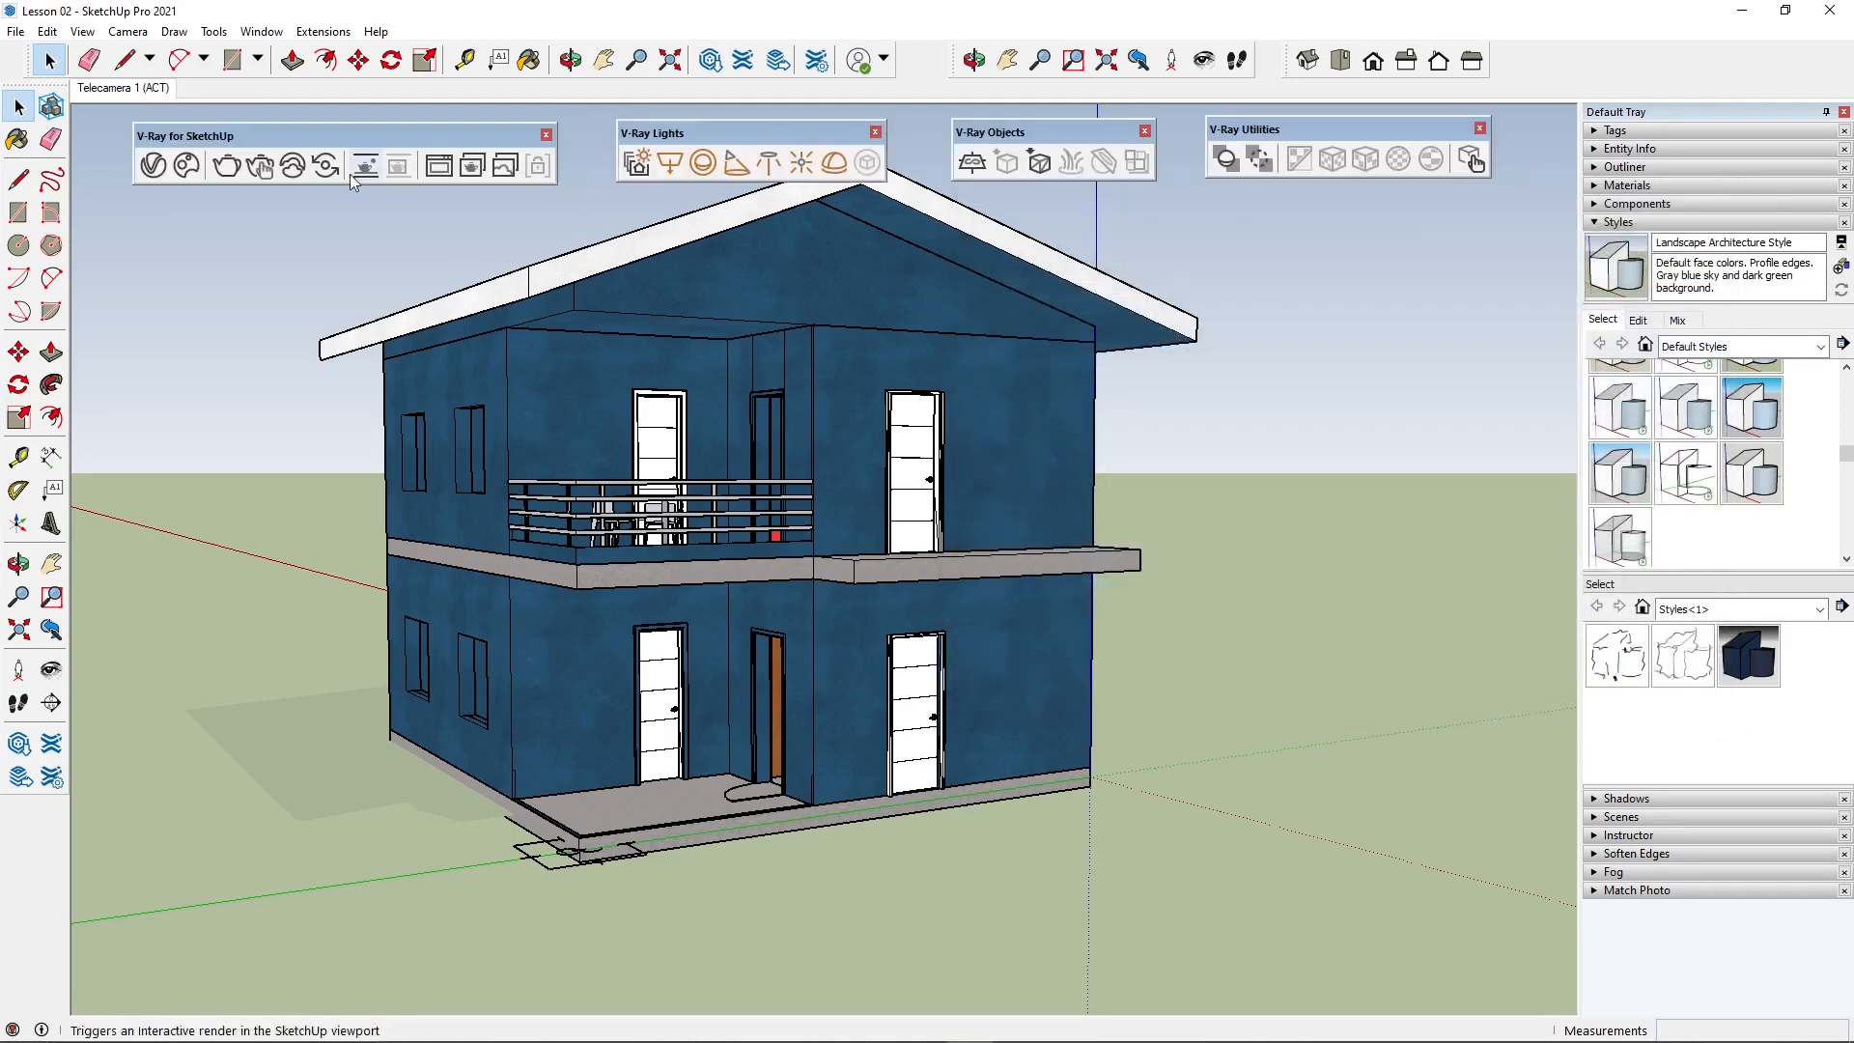
{"action": "left_click", "coordinate": [367, 168]}
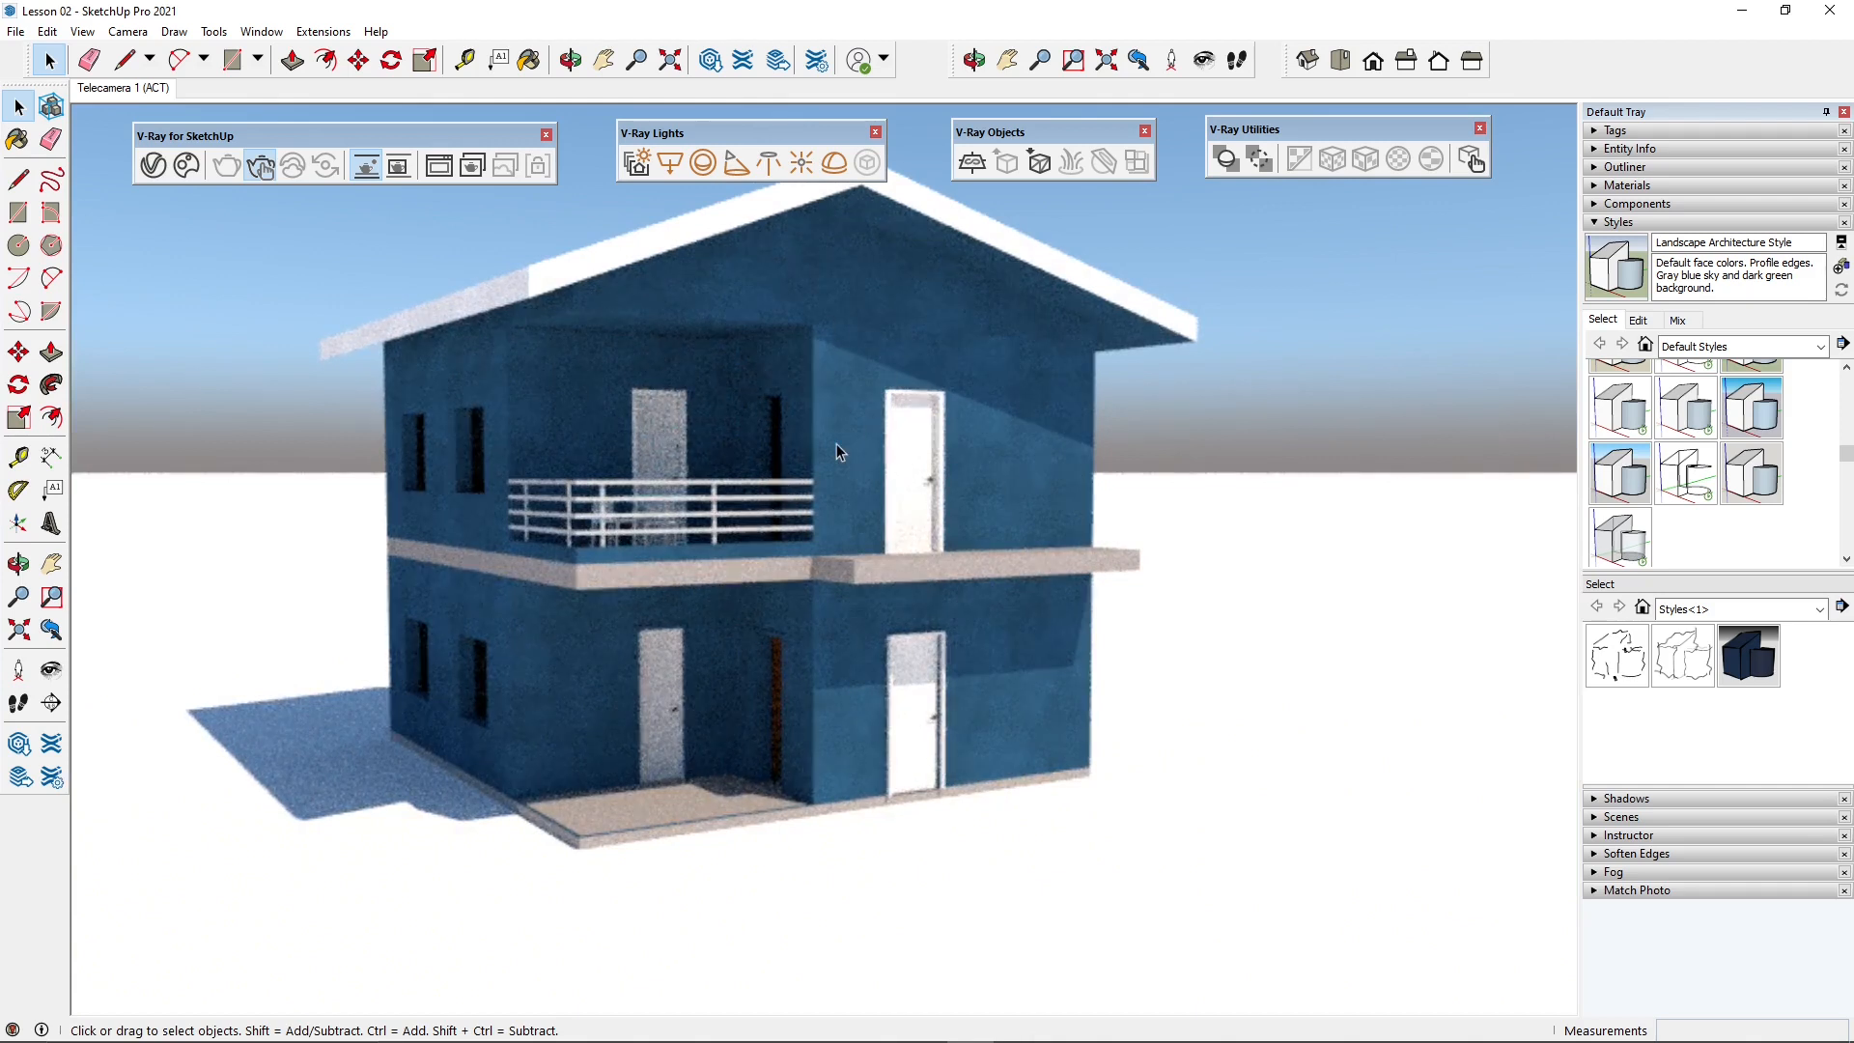
{"action": "middle_click_drag", "start_coordinate": [693, 407], "coordinate": [729, 379]}
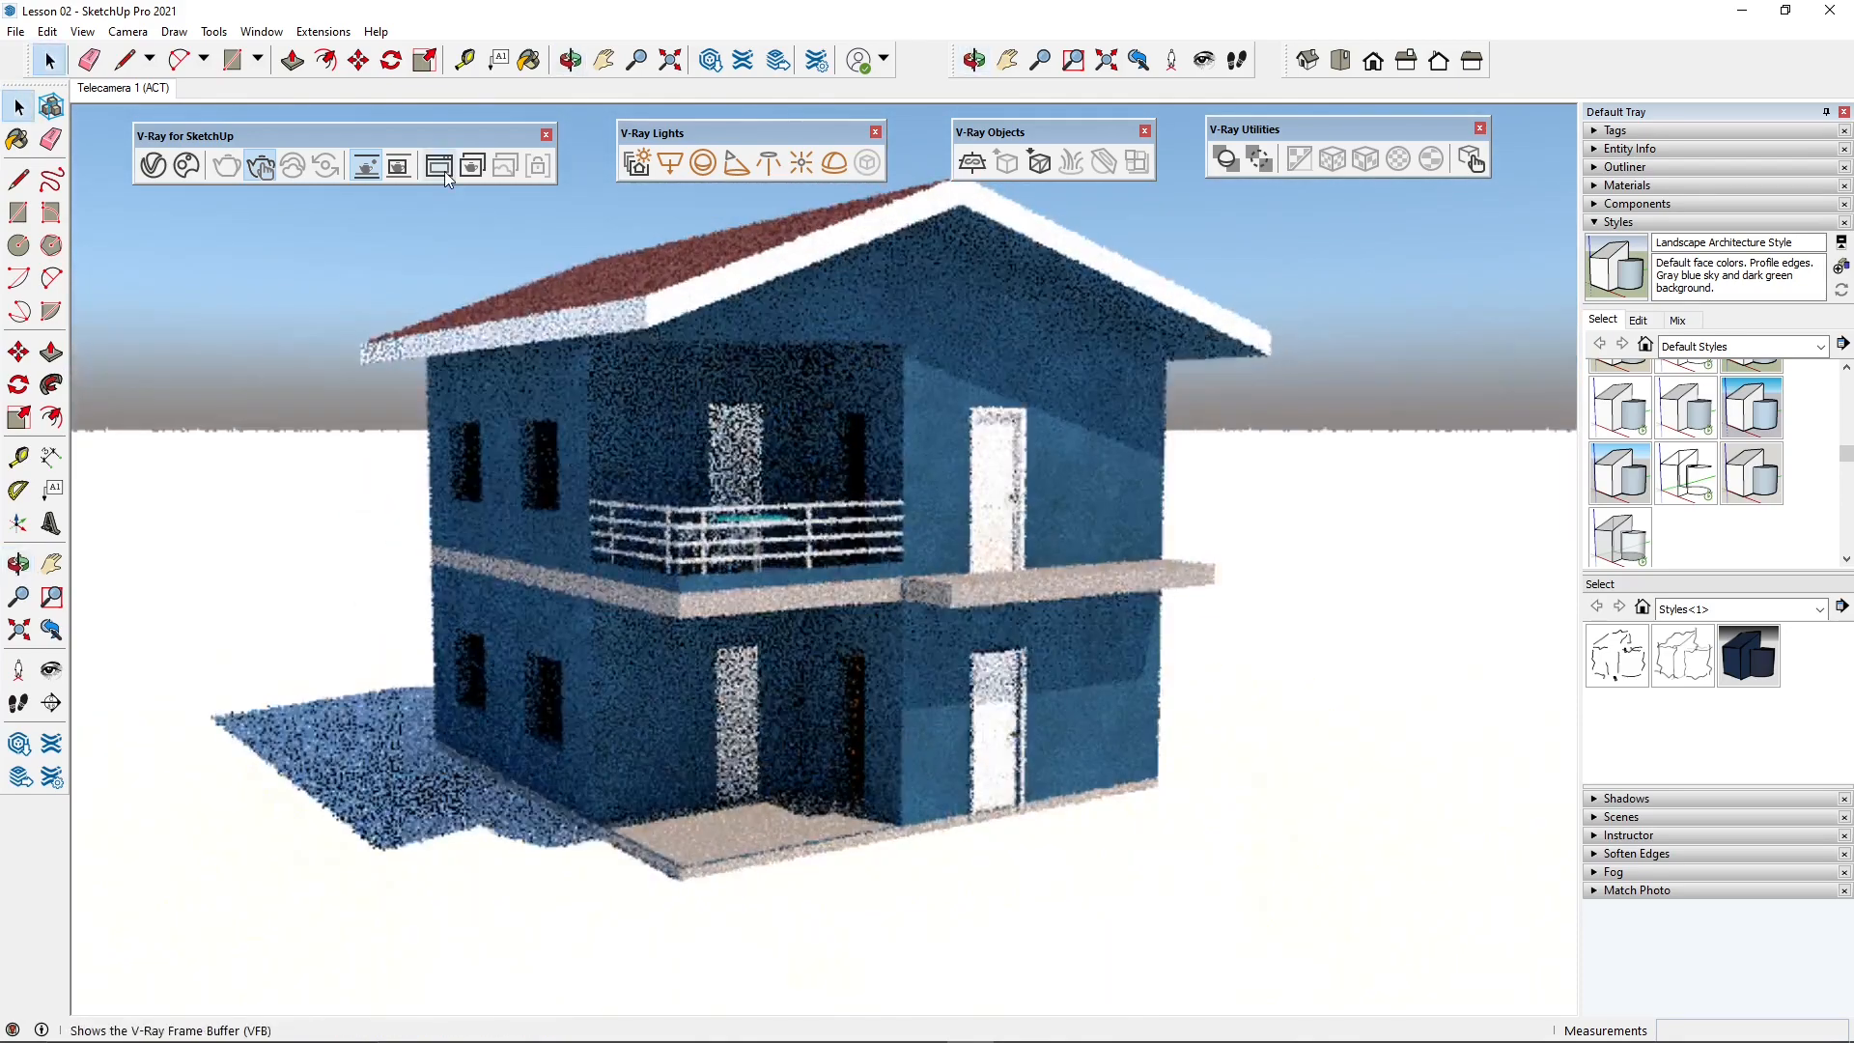
Step: Show the V-Ray Frame Buffer during the viewport render, move it clear of the house and reframe the model
{"action": "left_click", "coordinate": [439, 166]}
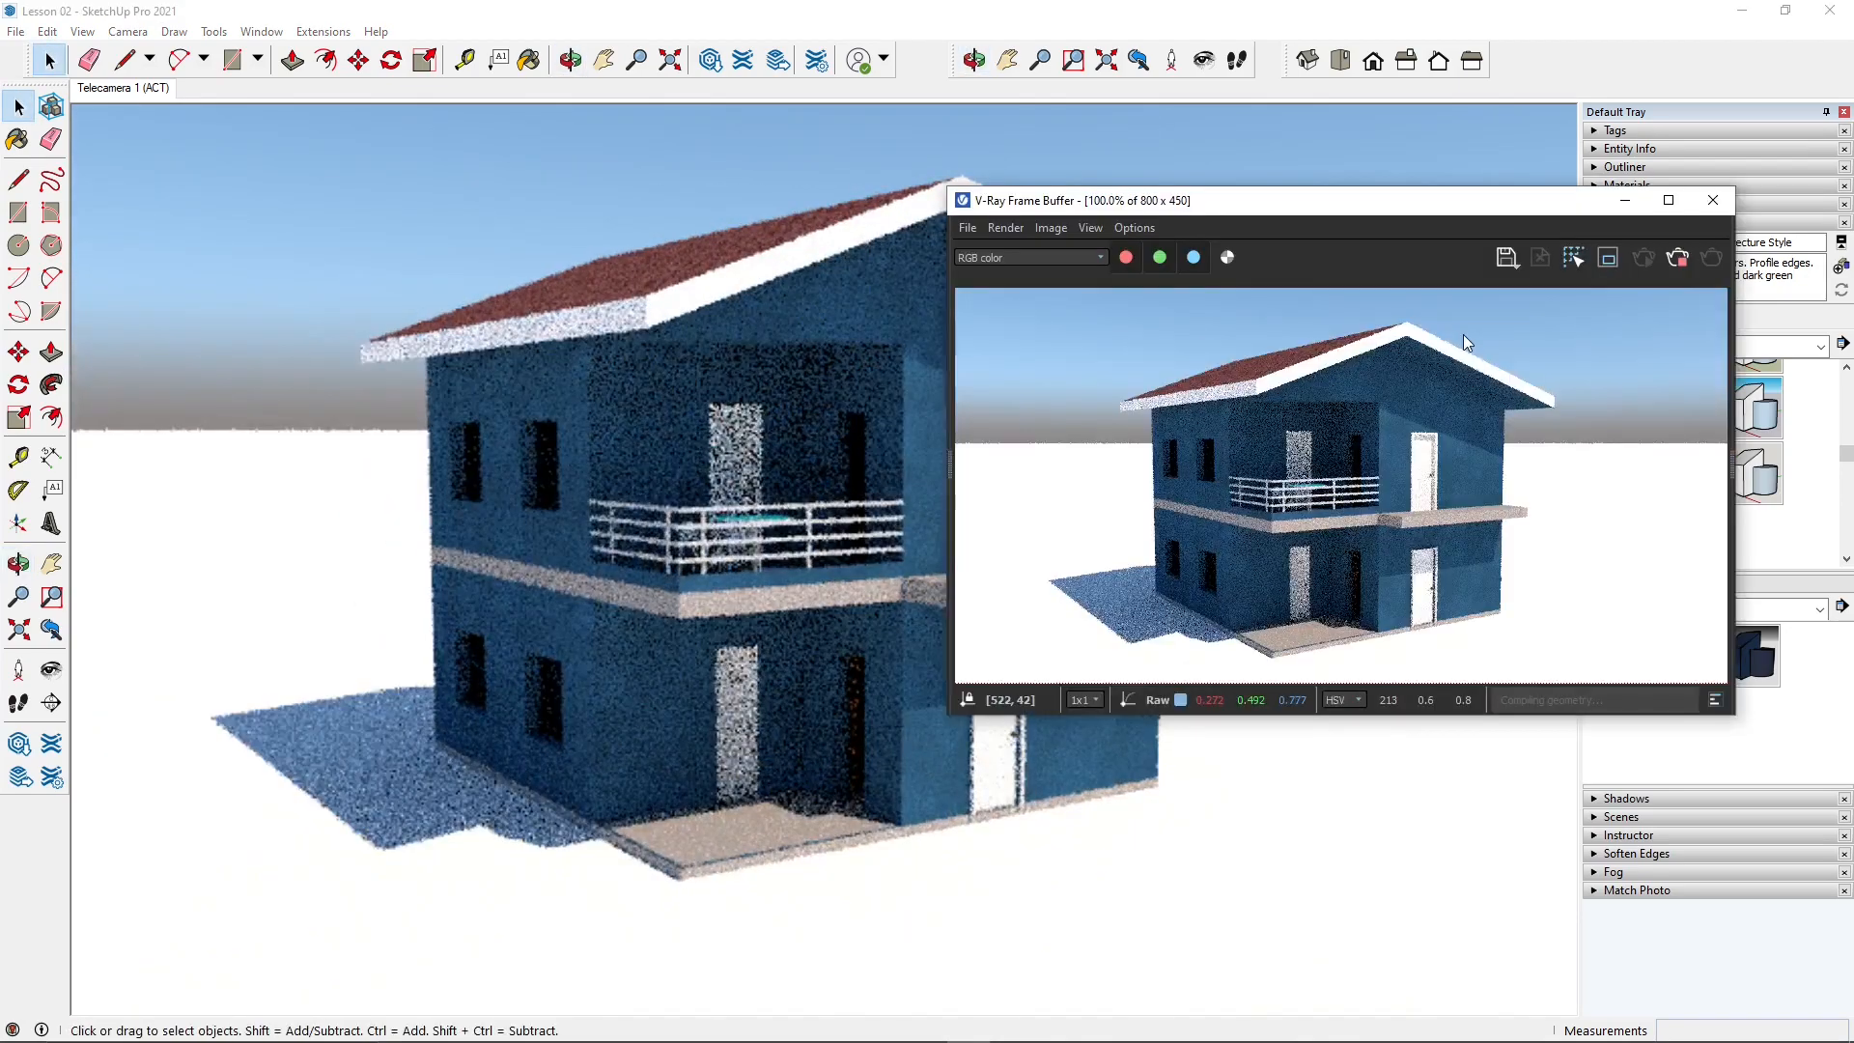
{"action": "left_click", "coordinate": [1647, 263]}
{"action": "middle_click_drag", "start_coordinate": [237, 567], "coordinate": [299, 620]}
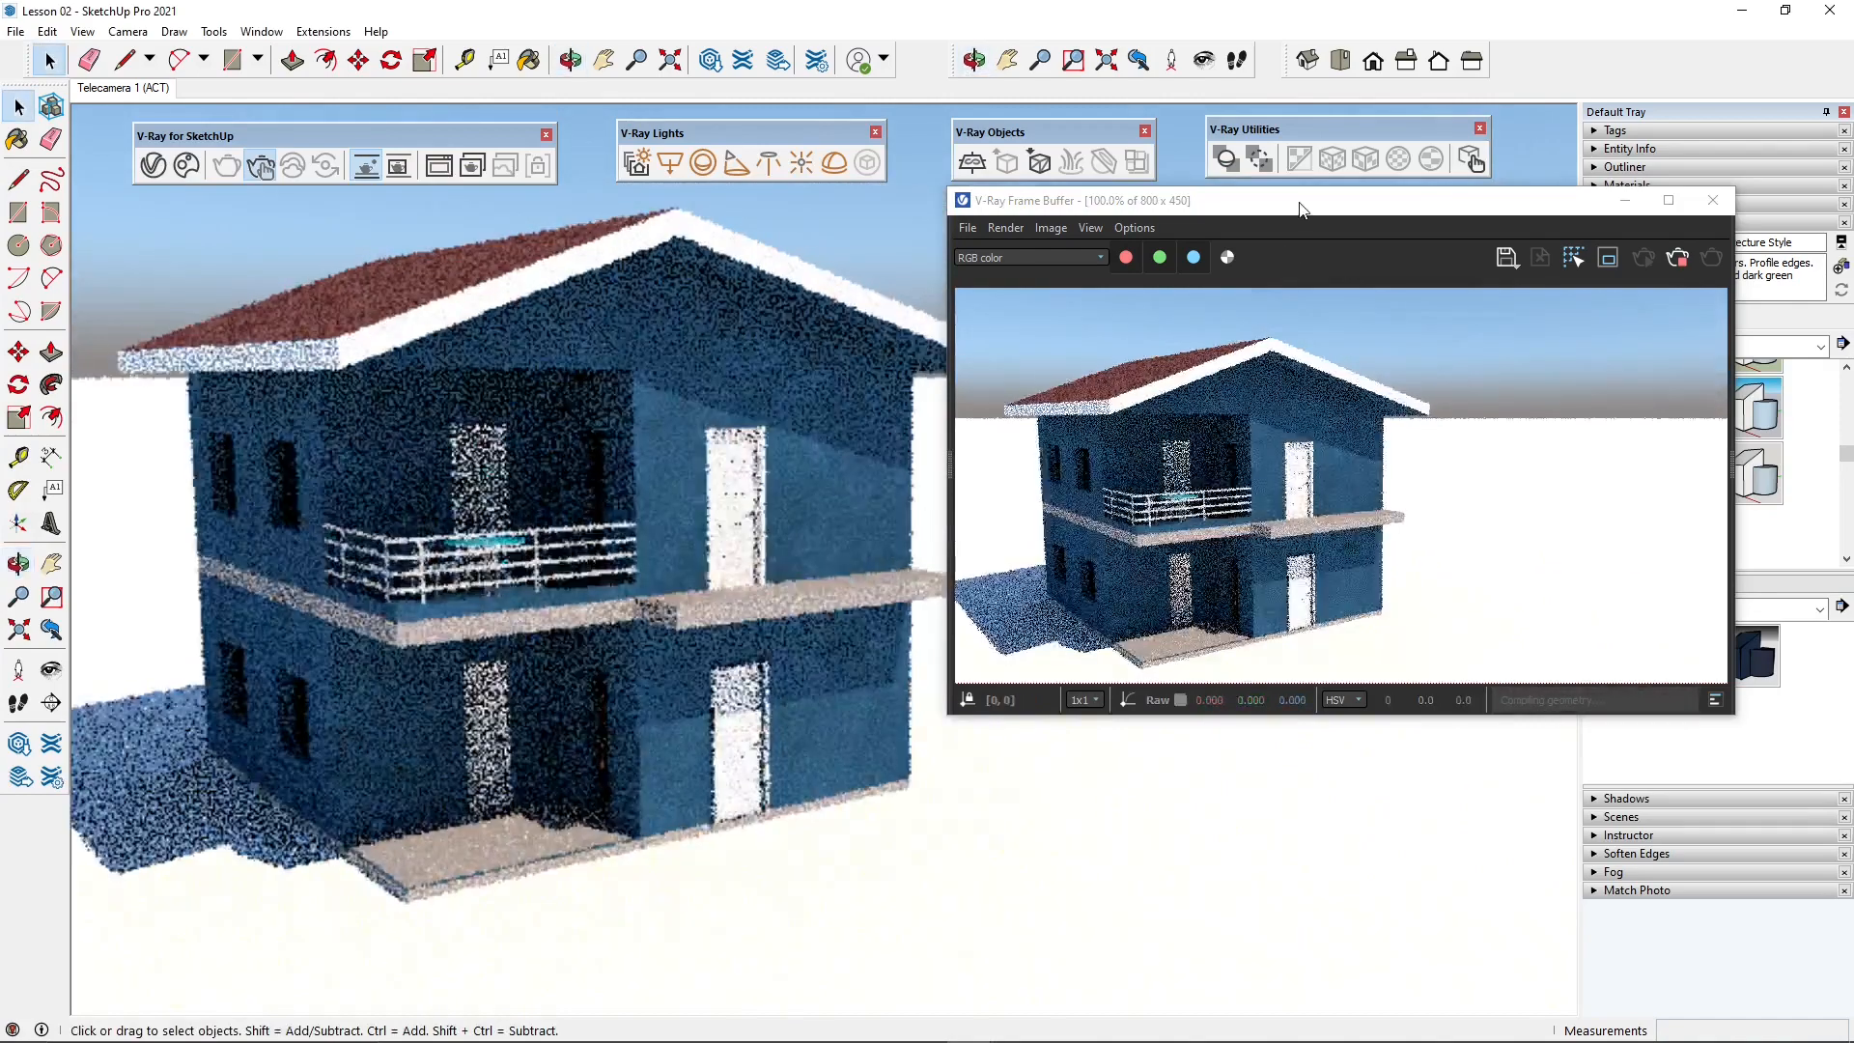
{"action": "left_click_drag", "start_coordinate": [1302, 208], "coordinate": [1418, 255]}
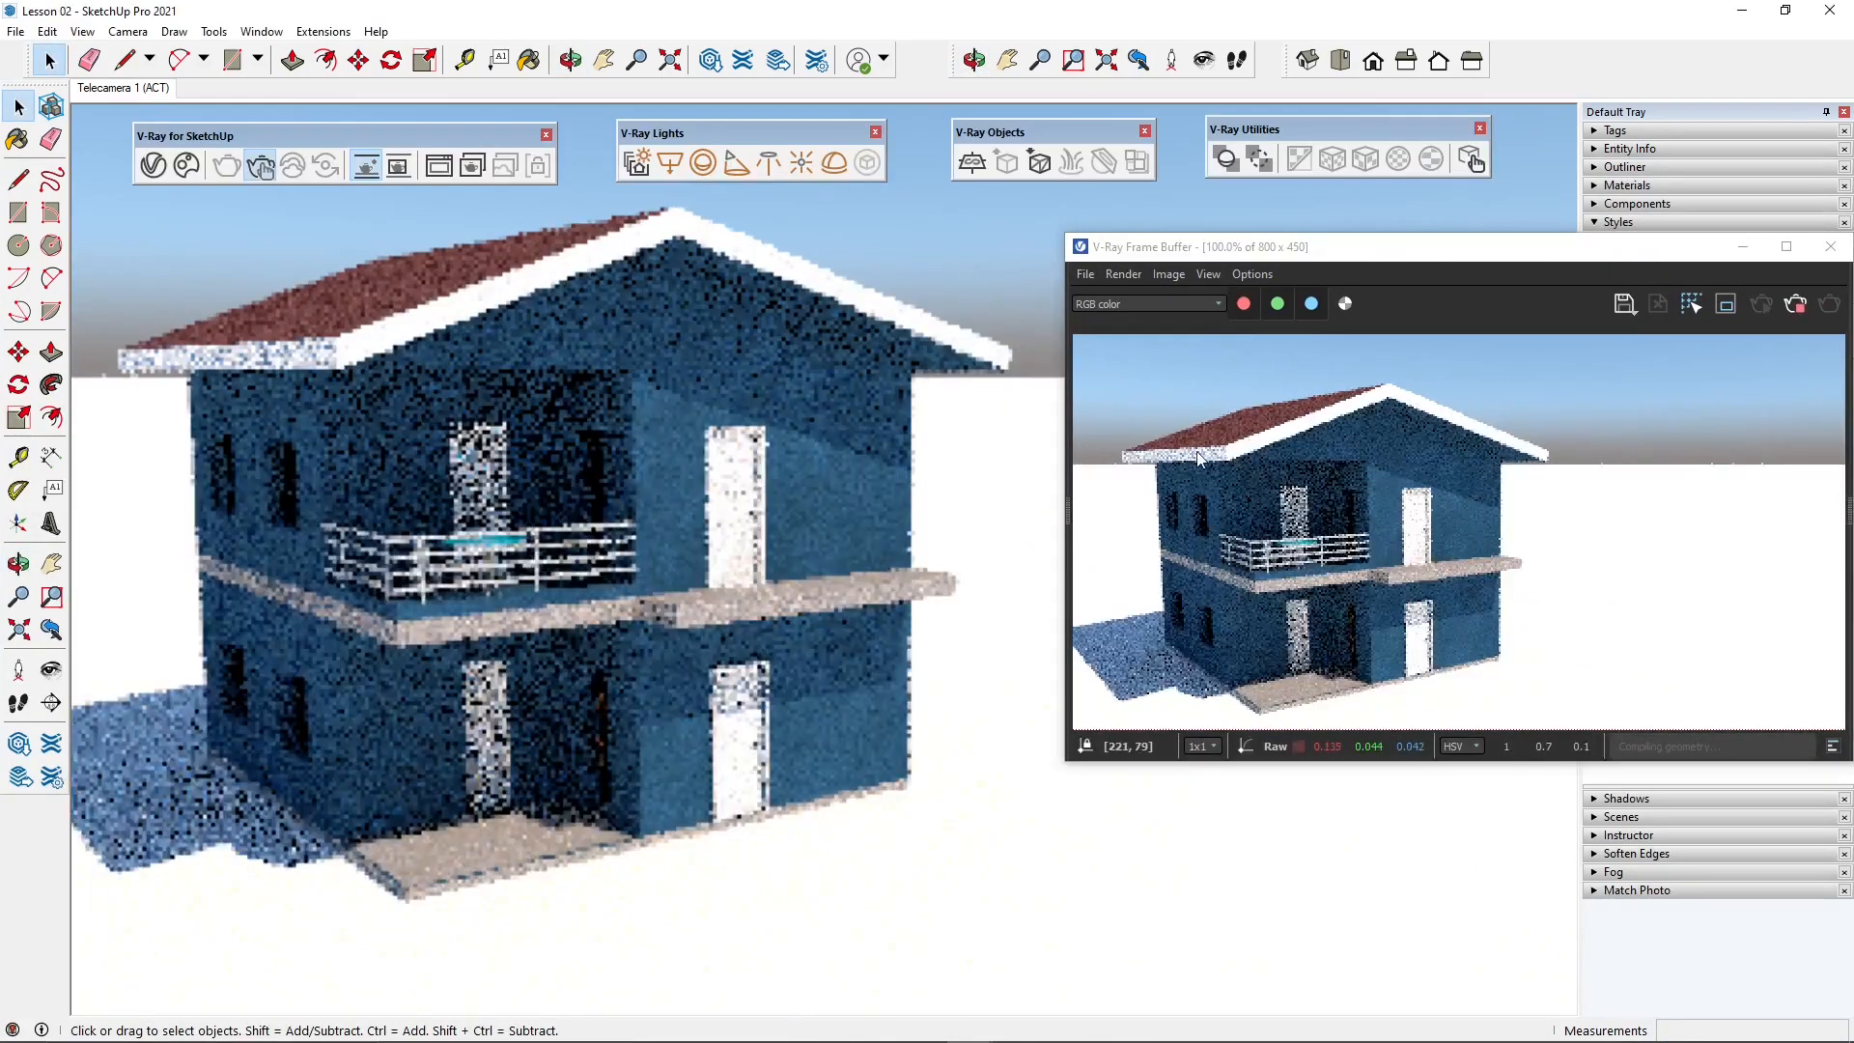
{"action": "middle_click_drag", "start_coordinate": [628, 579], "coordinate": [493, 617]}
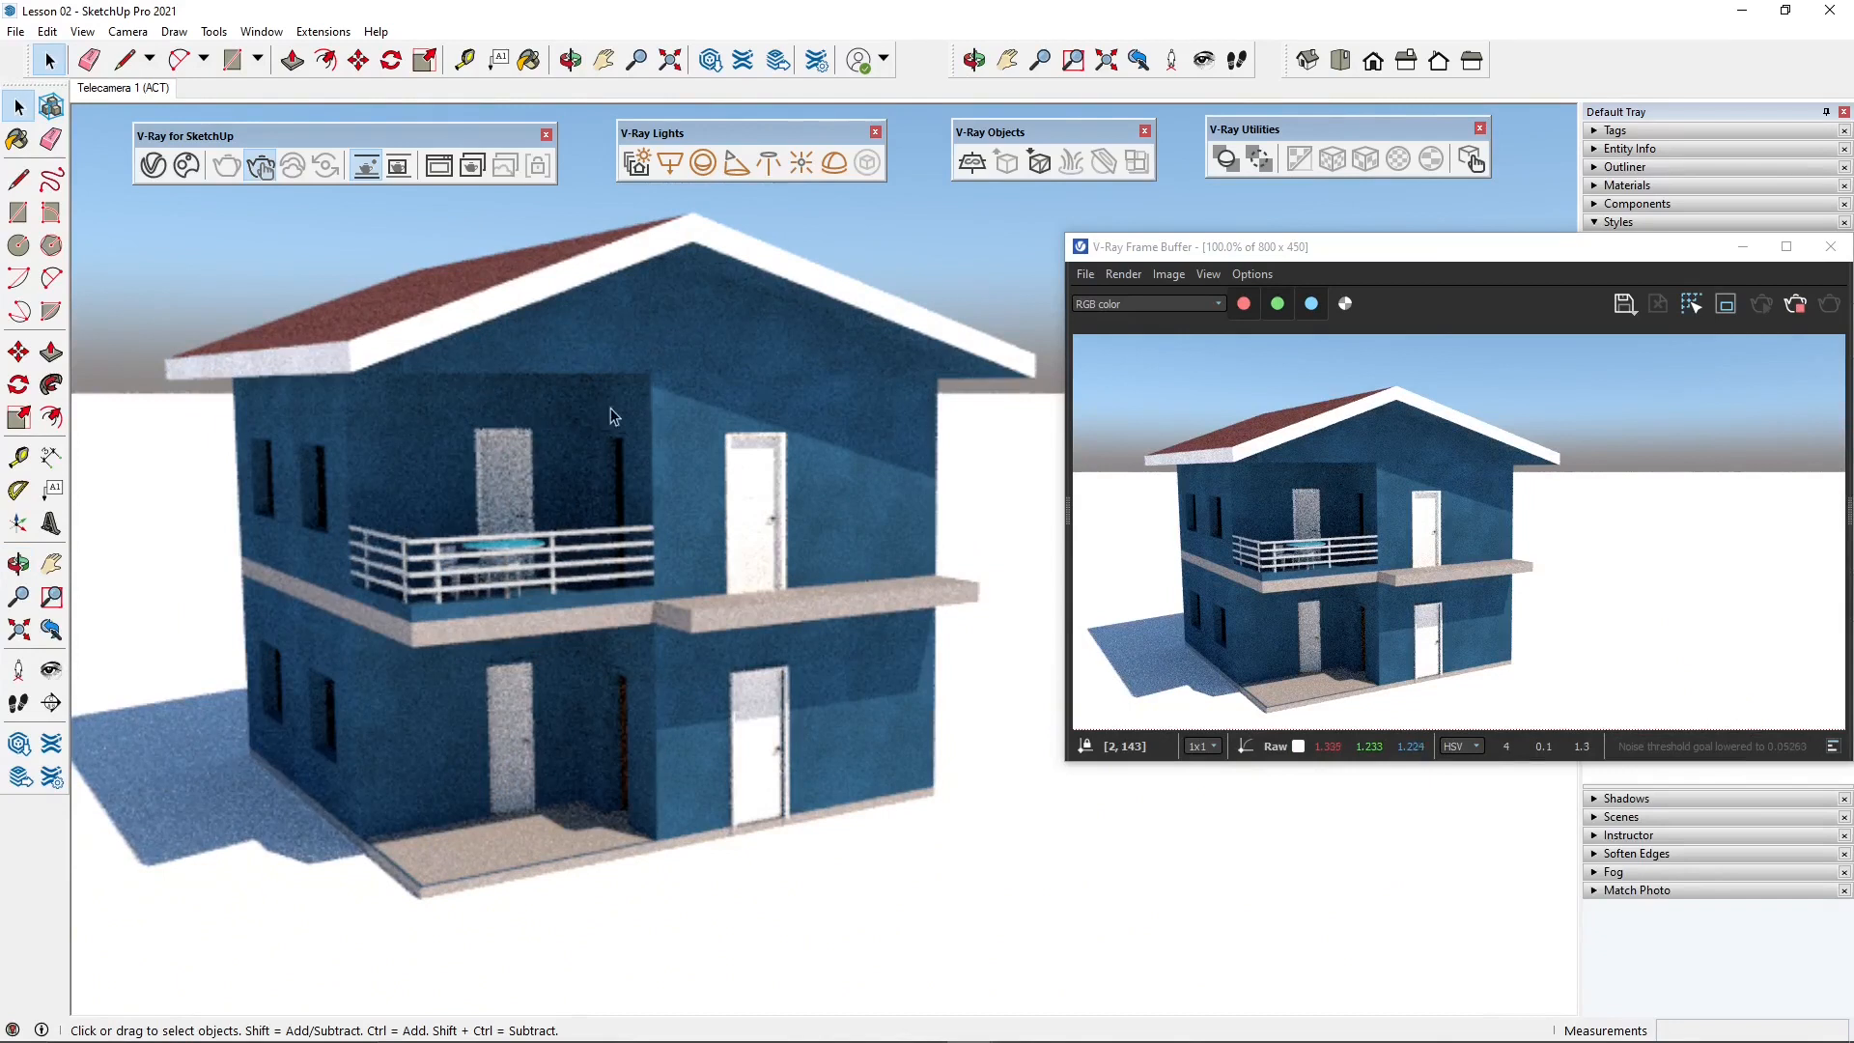
Step: Reposition and enlarge the V-Ray Frame Buffer, stop the viewport render and clear the selection in the model
{"action": "left_click", "coordinate": [1393, 254]}
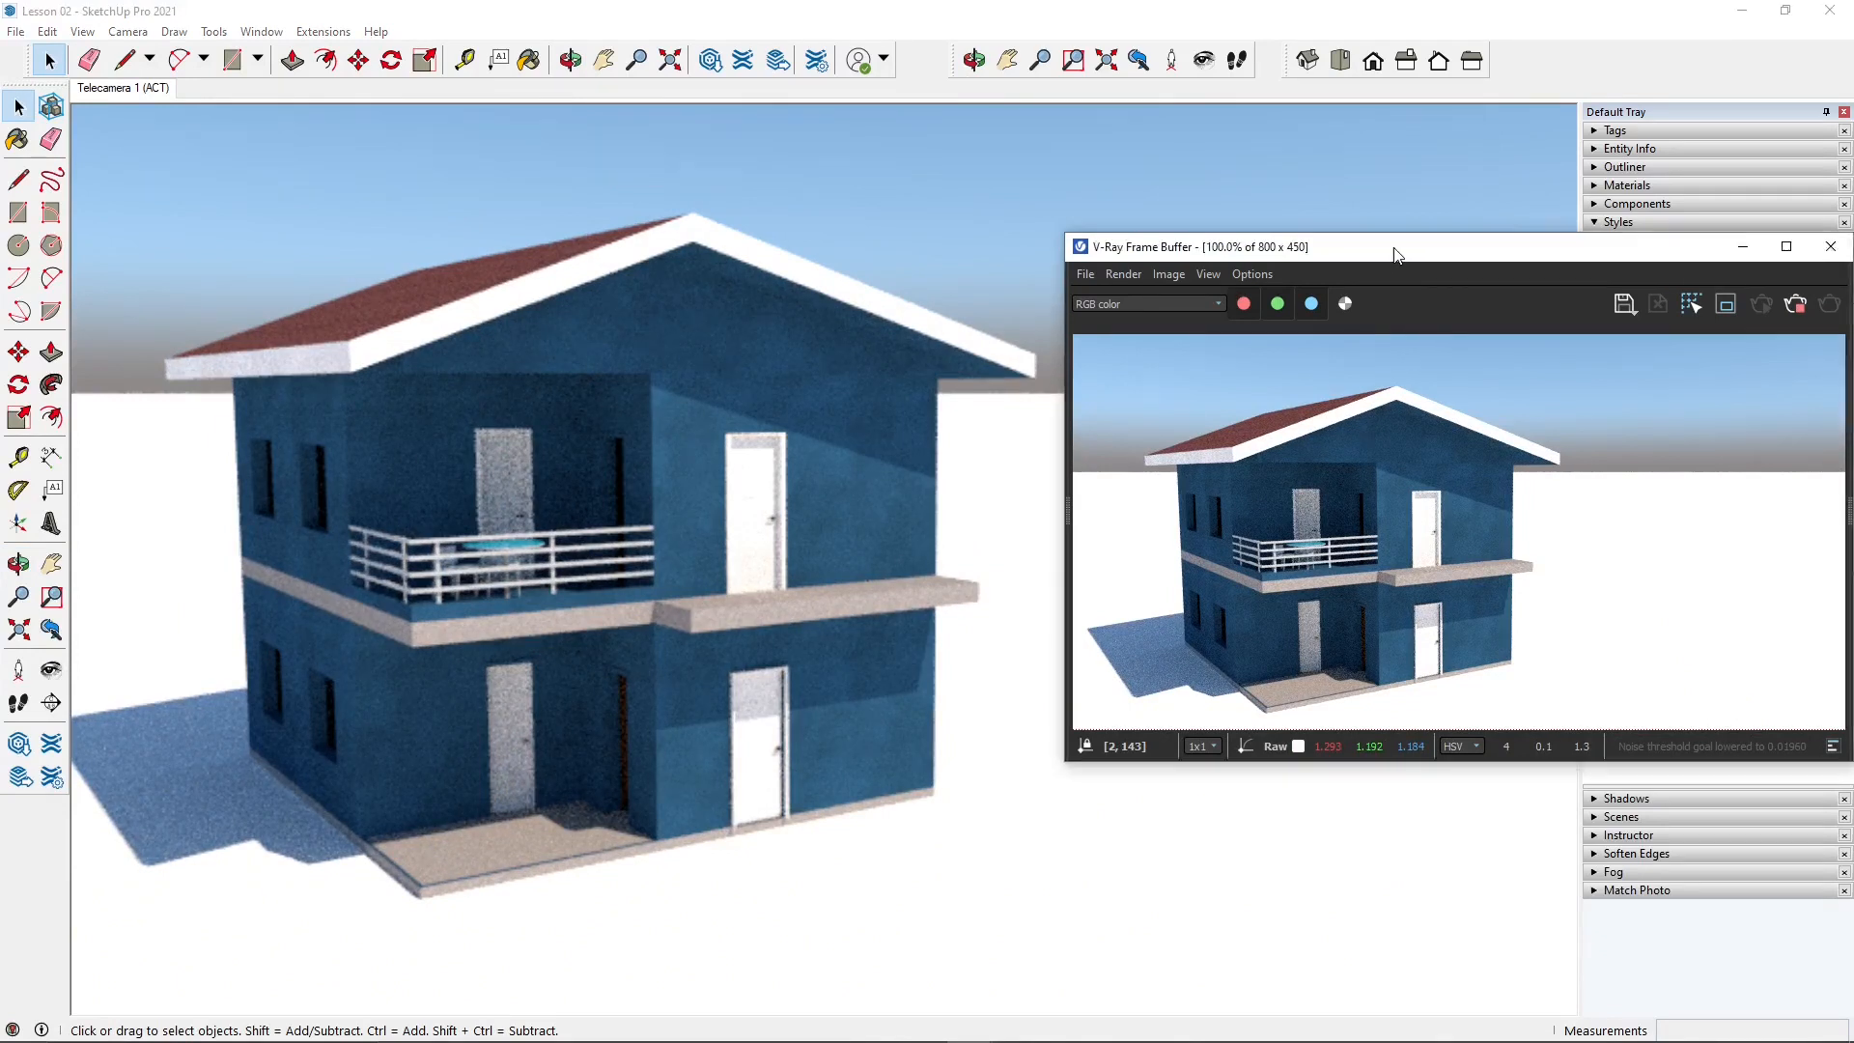
{"action": "left_click_drag", "start_coordinate": [1394, 254], "coordinate": [1315, 253]}
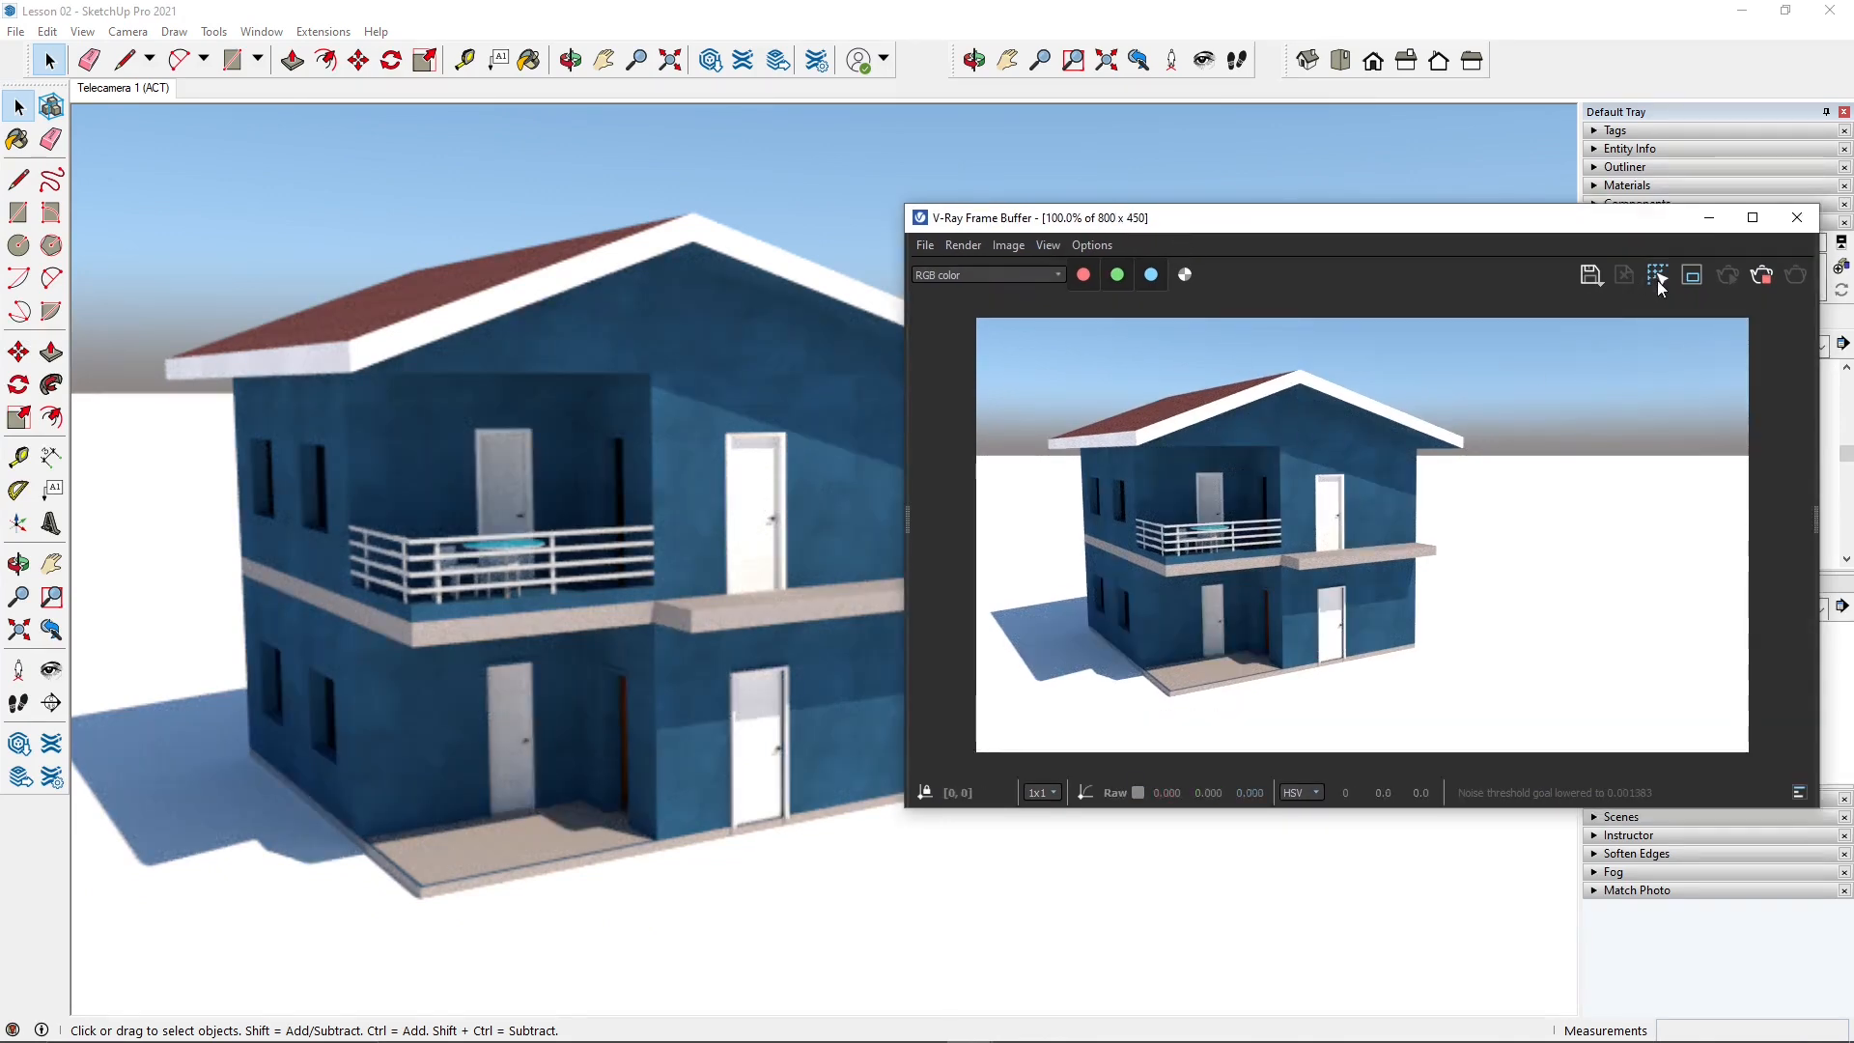
{"action": "left_click", "coordinate": [612, 473]}
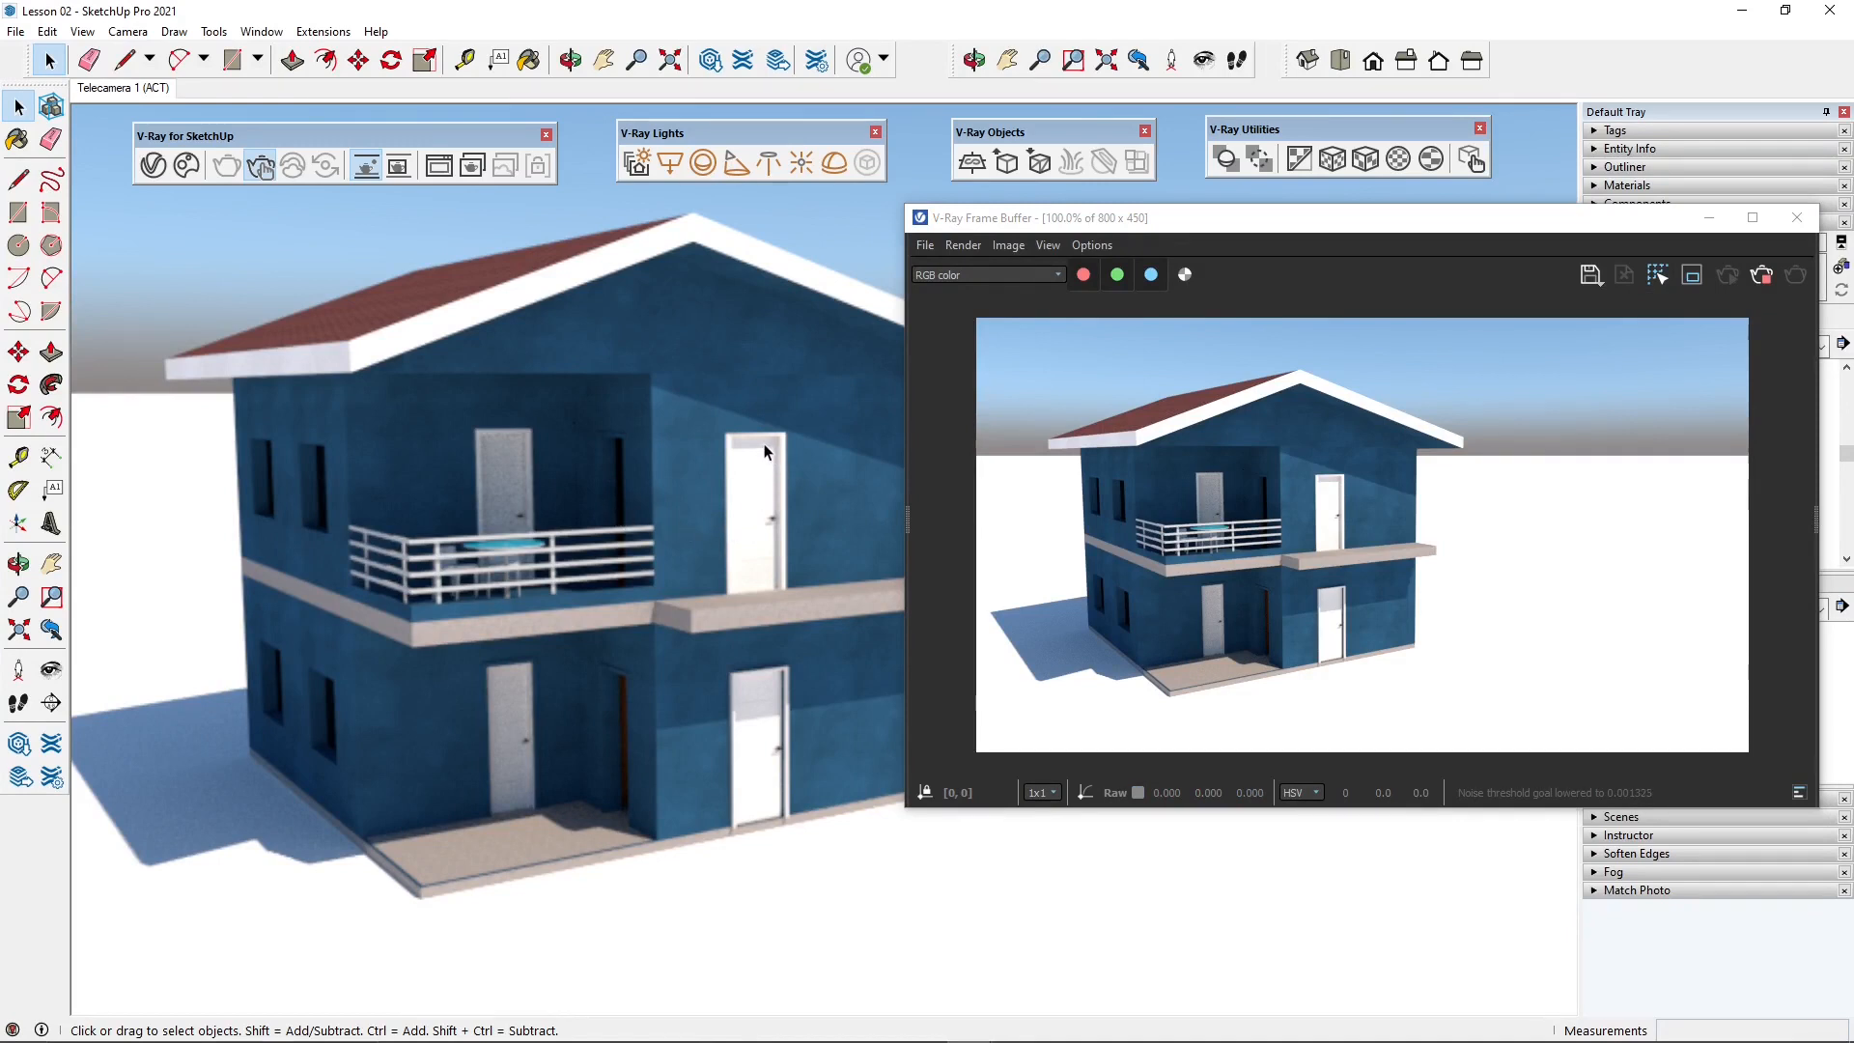
{"action": "left_click", "coordinate": [1755, 278]}
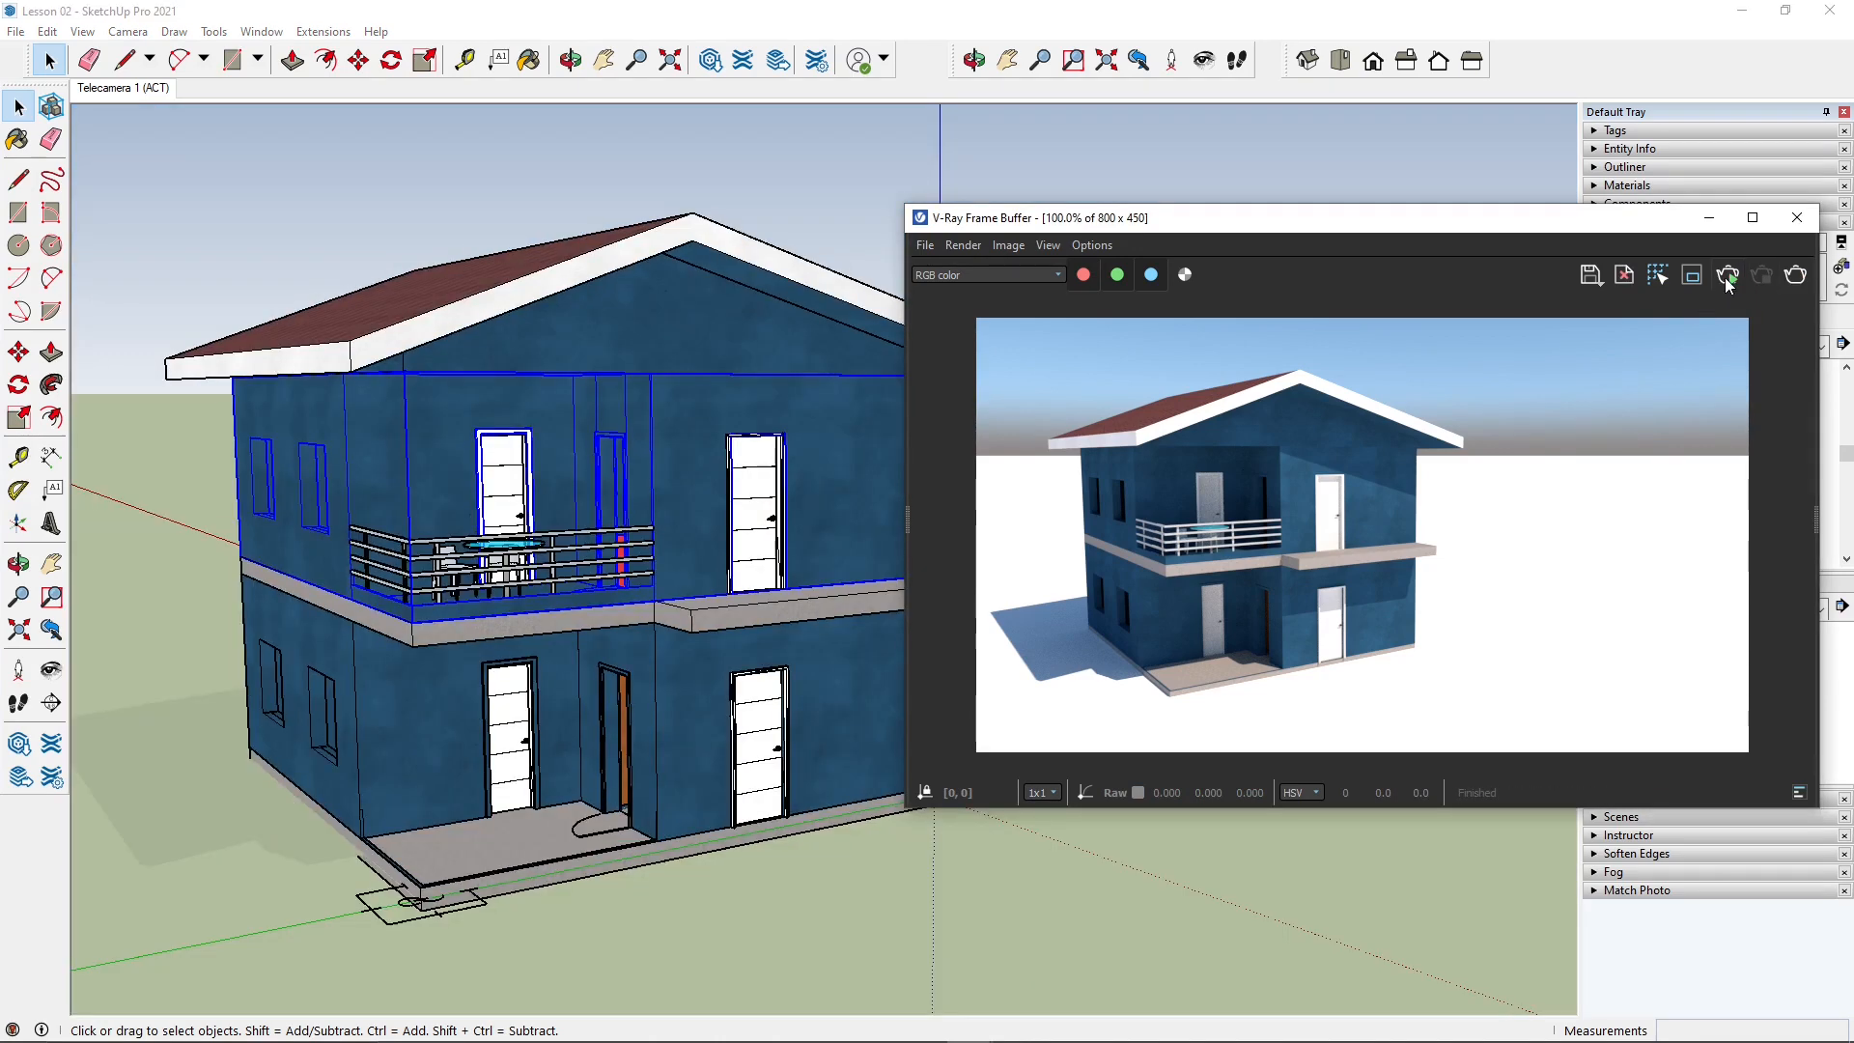
{"action": "left_click", "coordinate": [270, 106]}
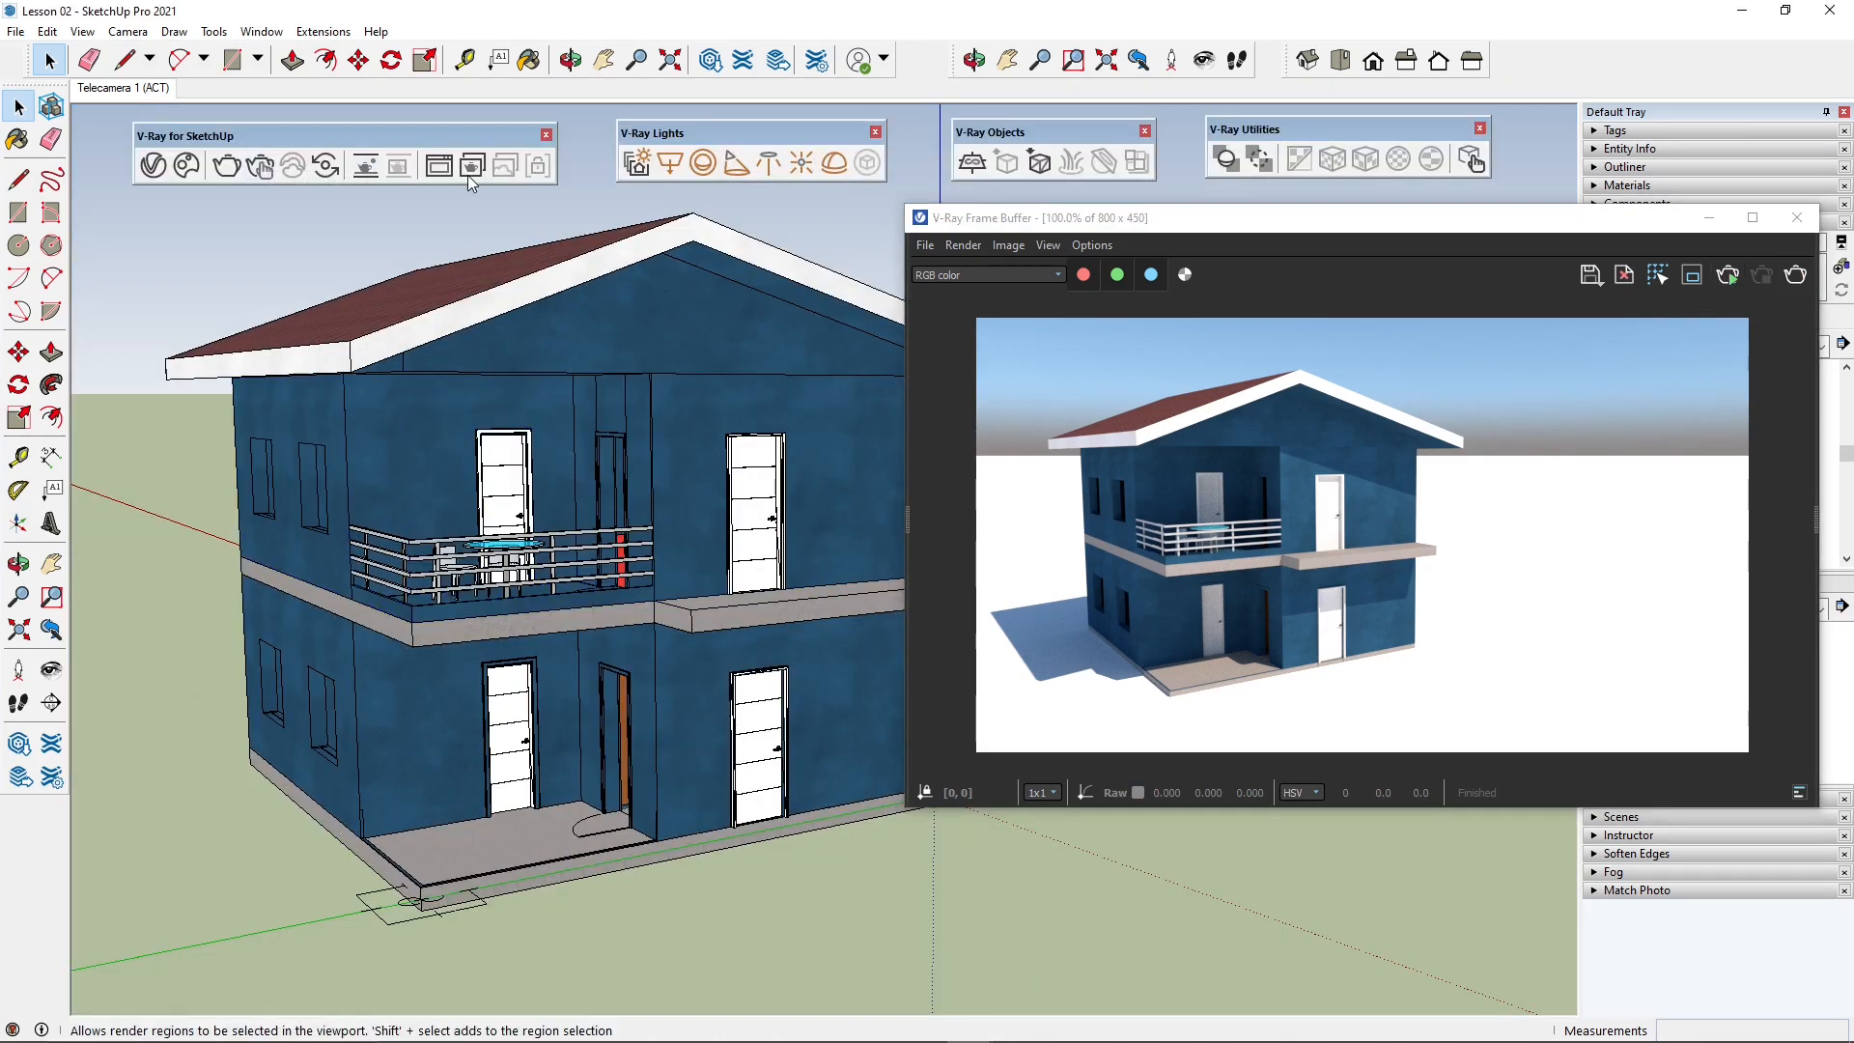
Step: Run the viewport render again, examine the balcony and doors at up to 400% in the frame buffer, and stop it
{"action": "left_click", "coordinate": [364, 176]}
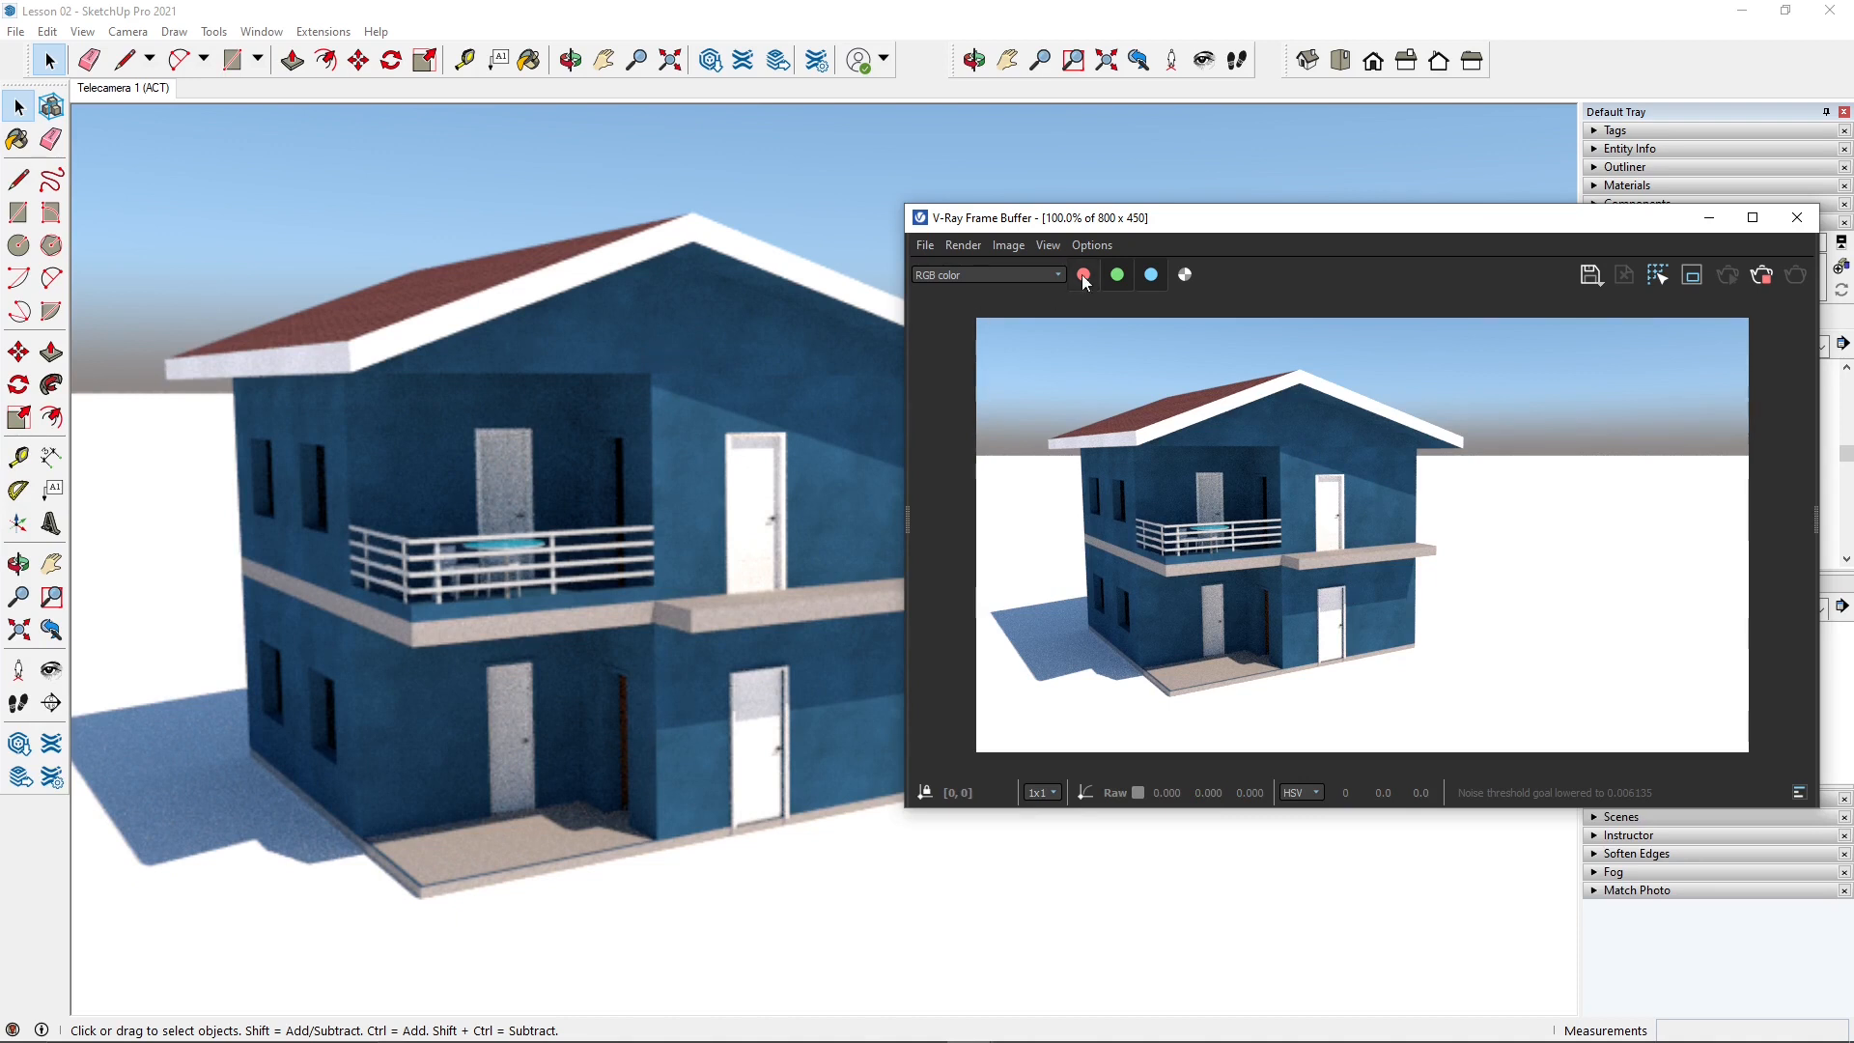
{"action": "left_click_drag", "start_coordinate": [1209, 218], "coordinate": [1206, 212]}
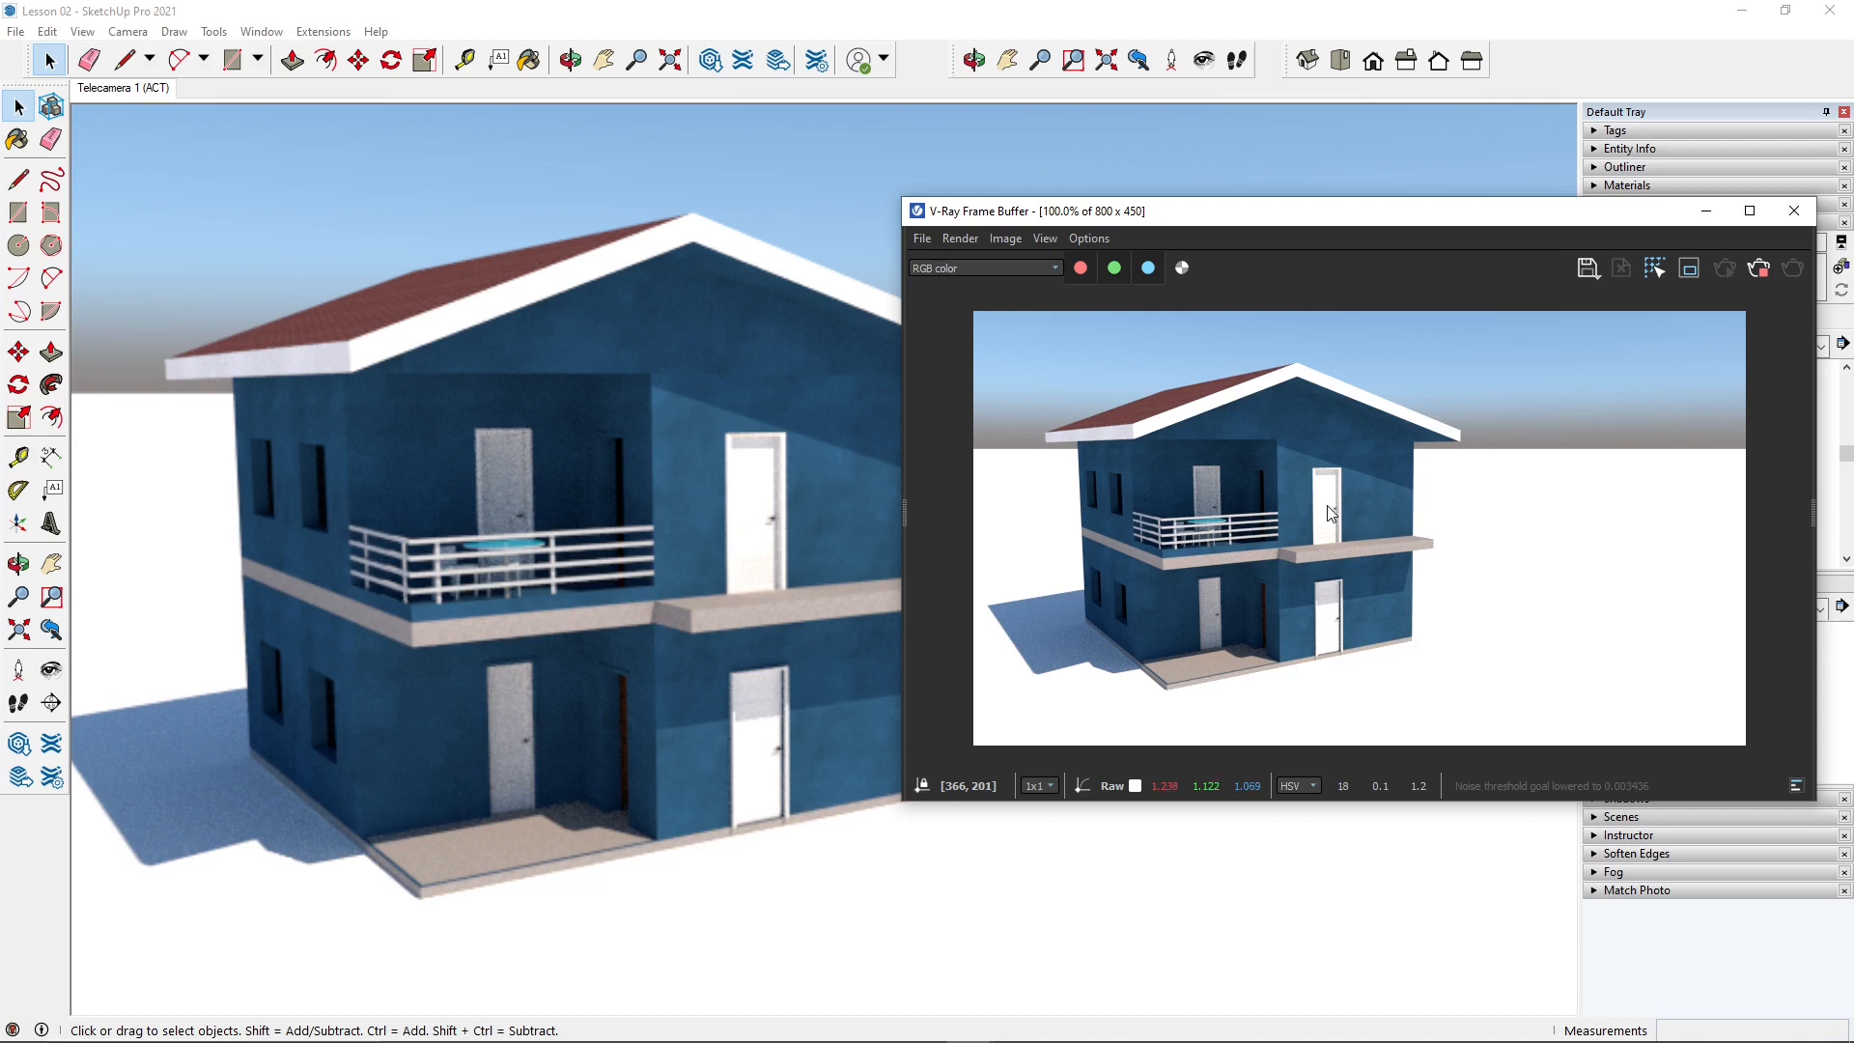
{"action": "scroll", "coordinate": [1132, 420], "scroll_direction": "up", "scroll_amount": 2}
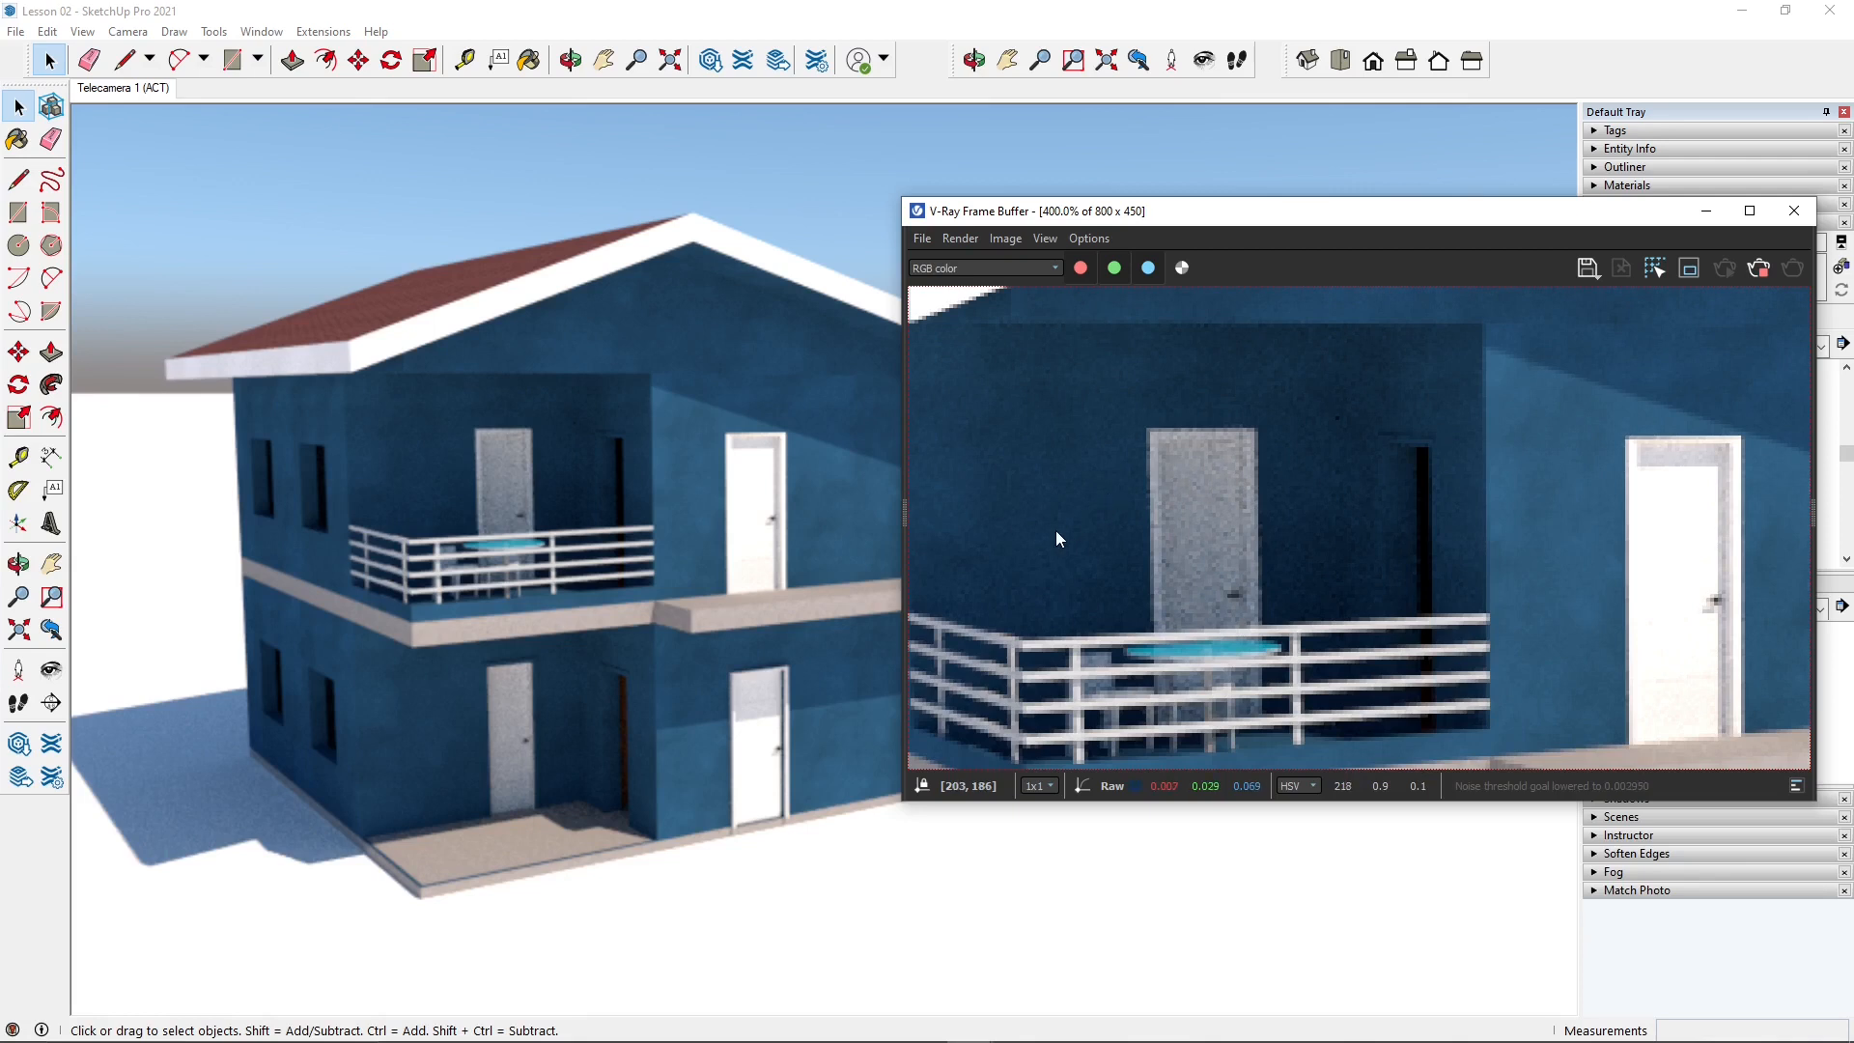
{"action": "scroll", "coordinate": [1222, 494], "scroll_direction": "down", "scroll_amount": 1}
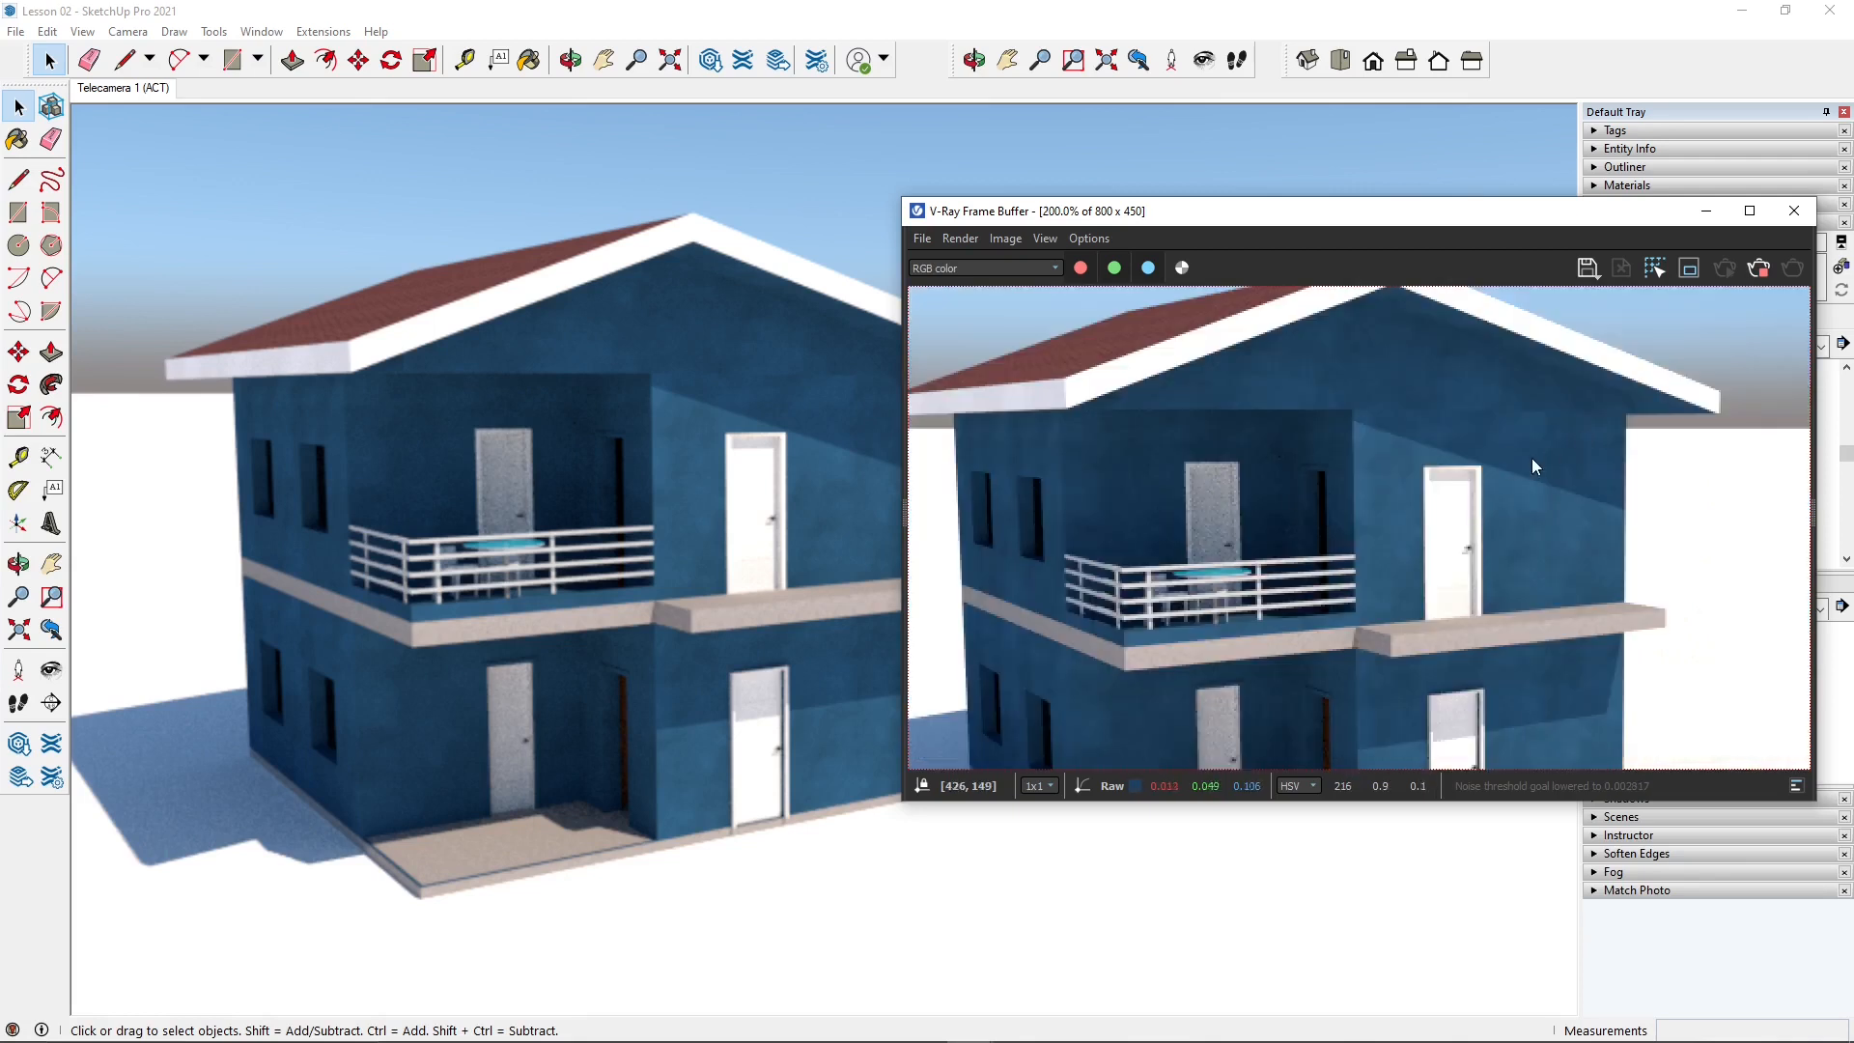
{"action": "scroll", "coordinate": [1337, 538], "scroll_direction": "up", "scroll_amount": 1}
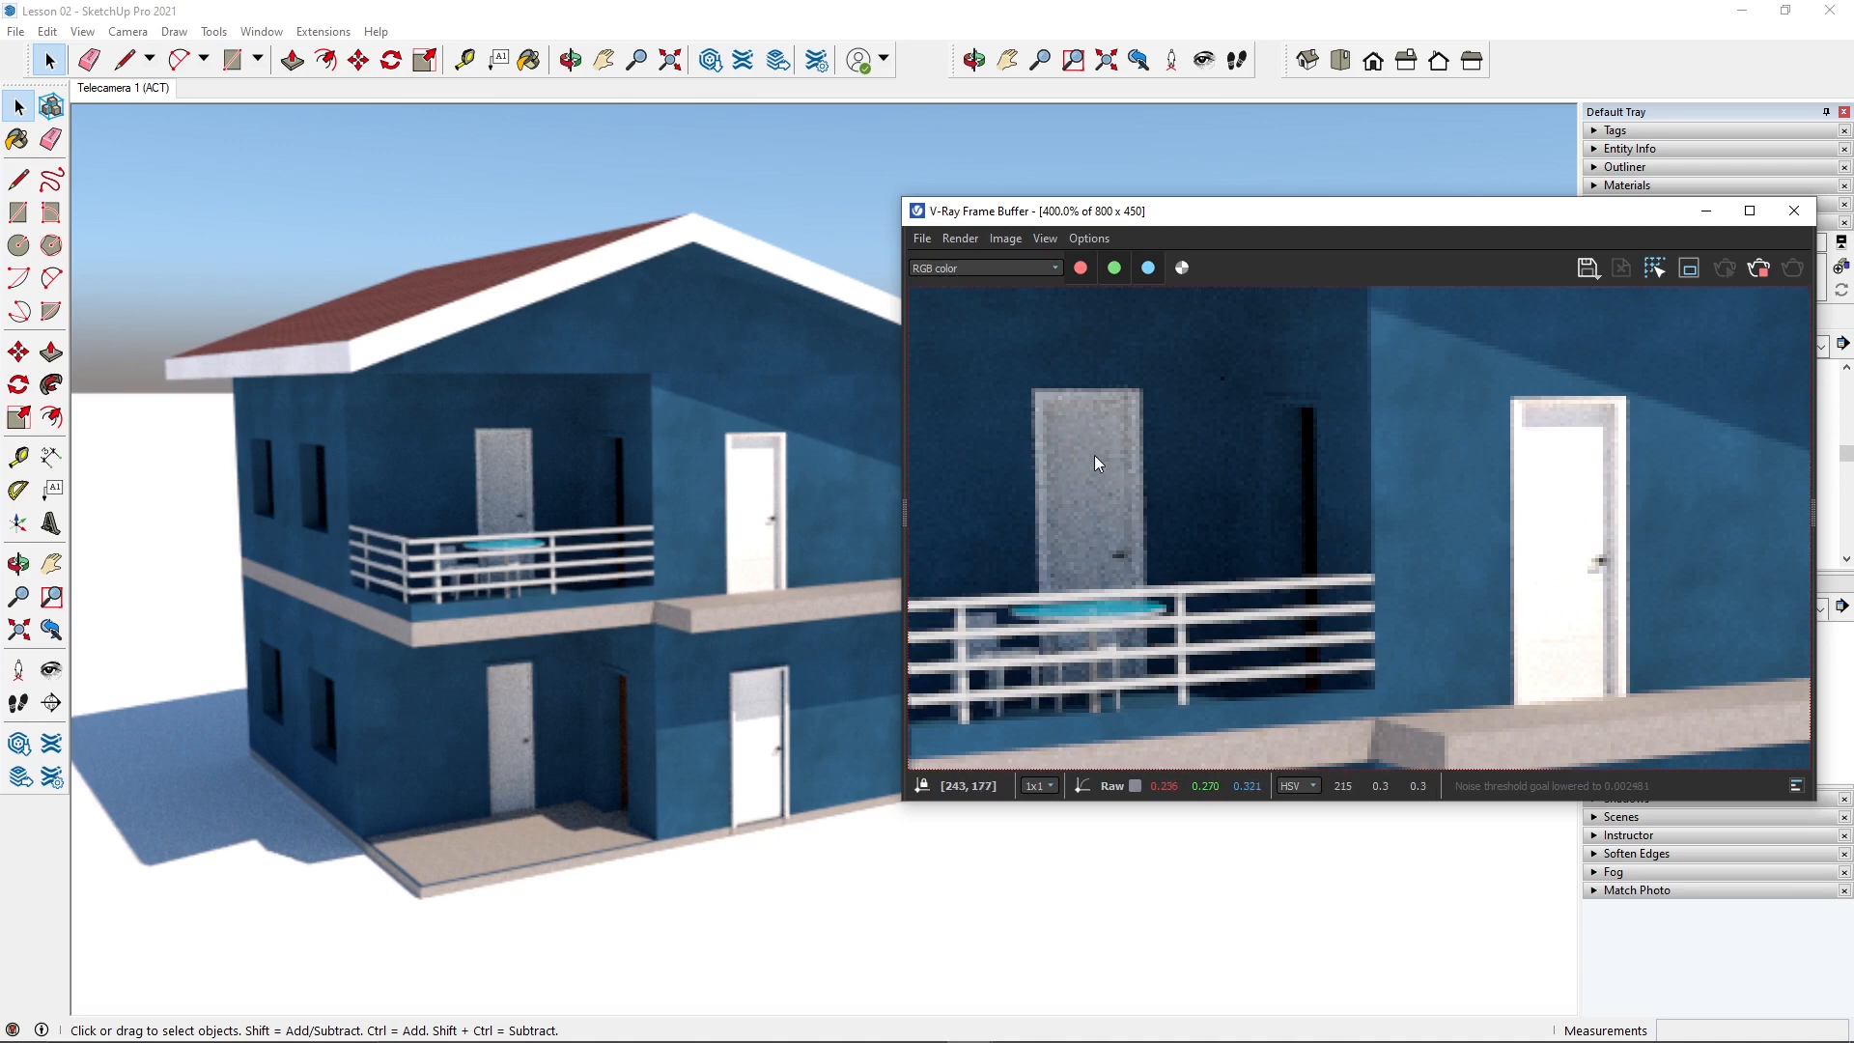
{"action": "scroll", "coordinate": [1093, 455], "scroll_direction": "down", "scroll_amount": 1}
{"action": "scroll", "coordinate": [1488, 539], "scroll_direction": "down", "scroll_amount": 2}
{"action": "scroll", "coordinate": [1295, 568], "scroll_direction": "up", "scroll_amount": 1}
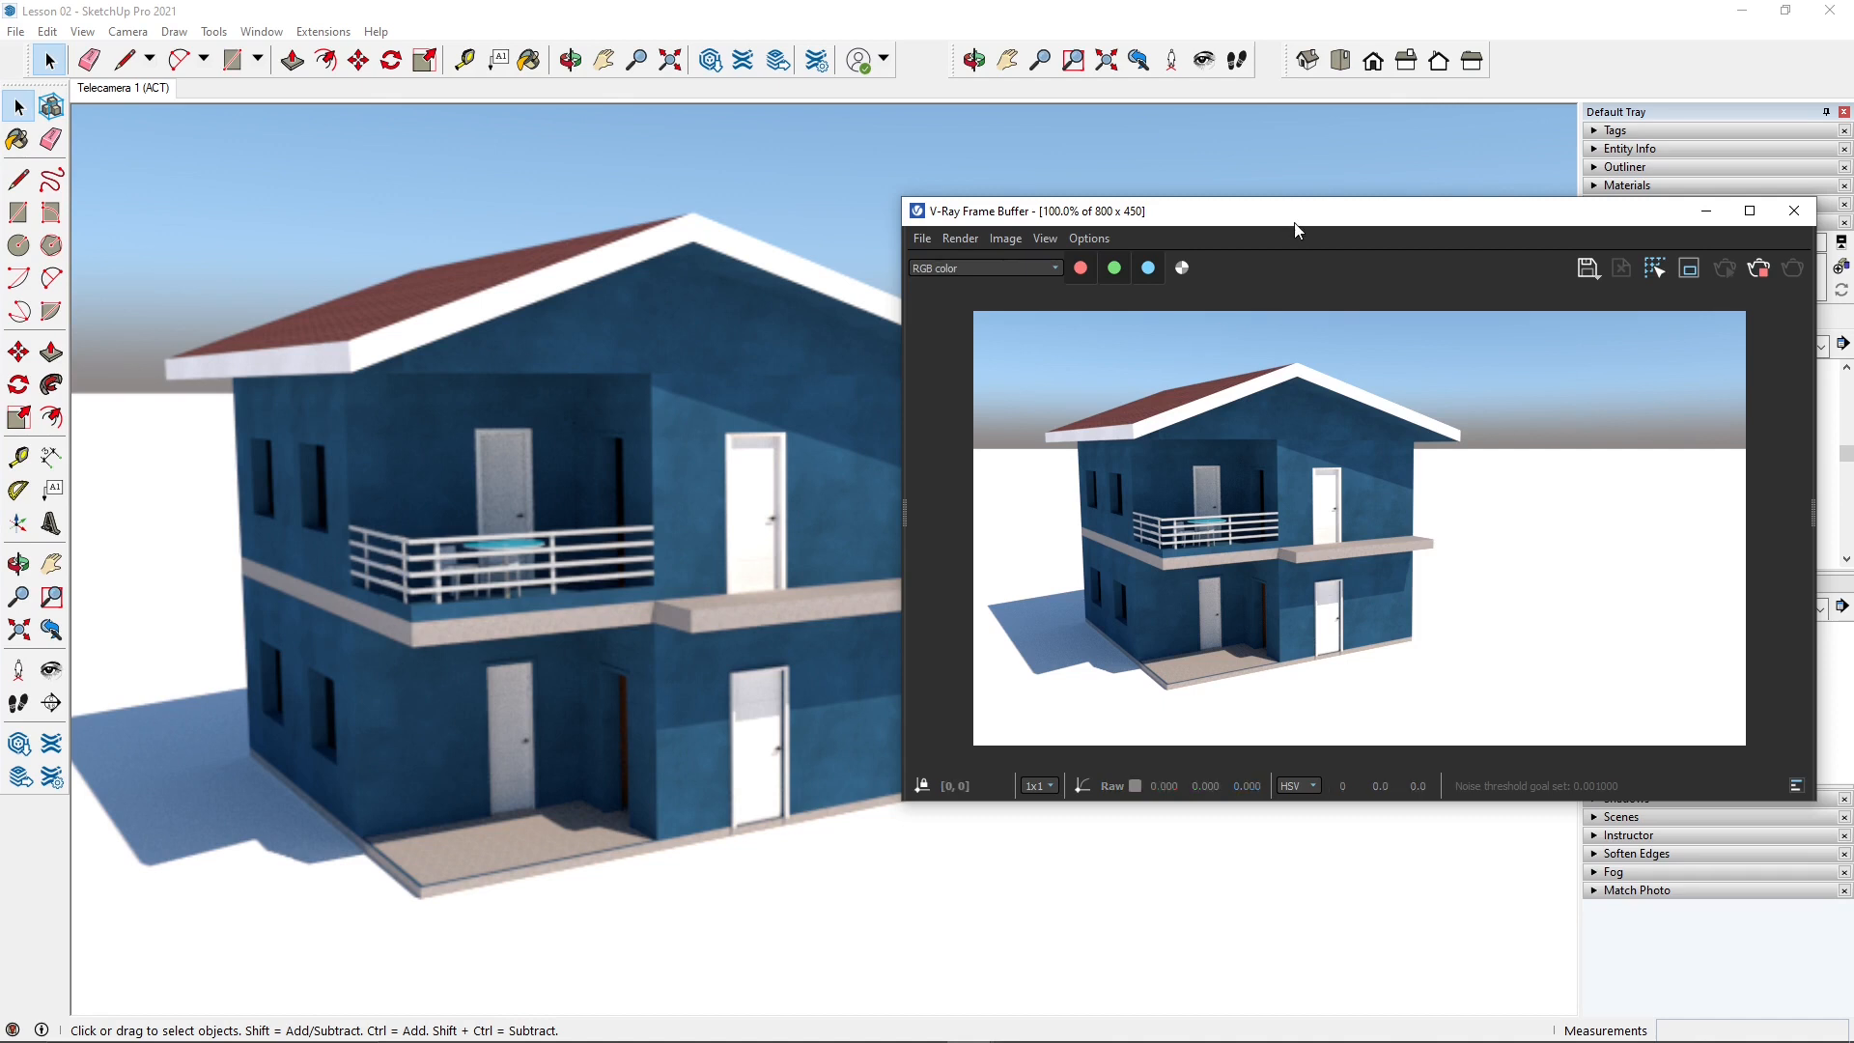
{"action": "left_click_drag", "start_coordinate": [1297, 230], "coordinate": [1292, 228]}
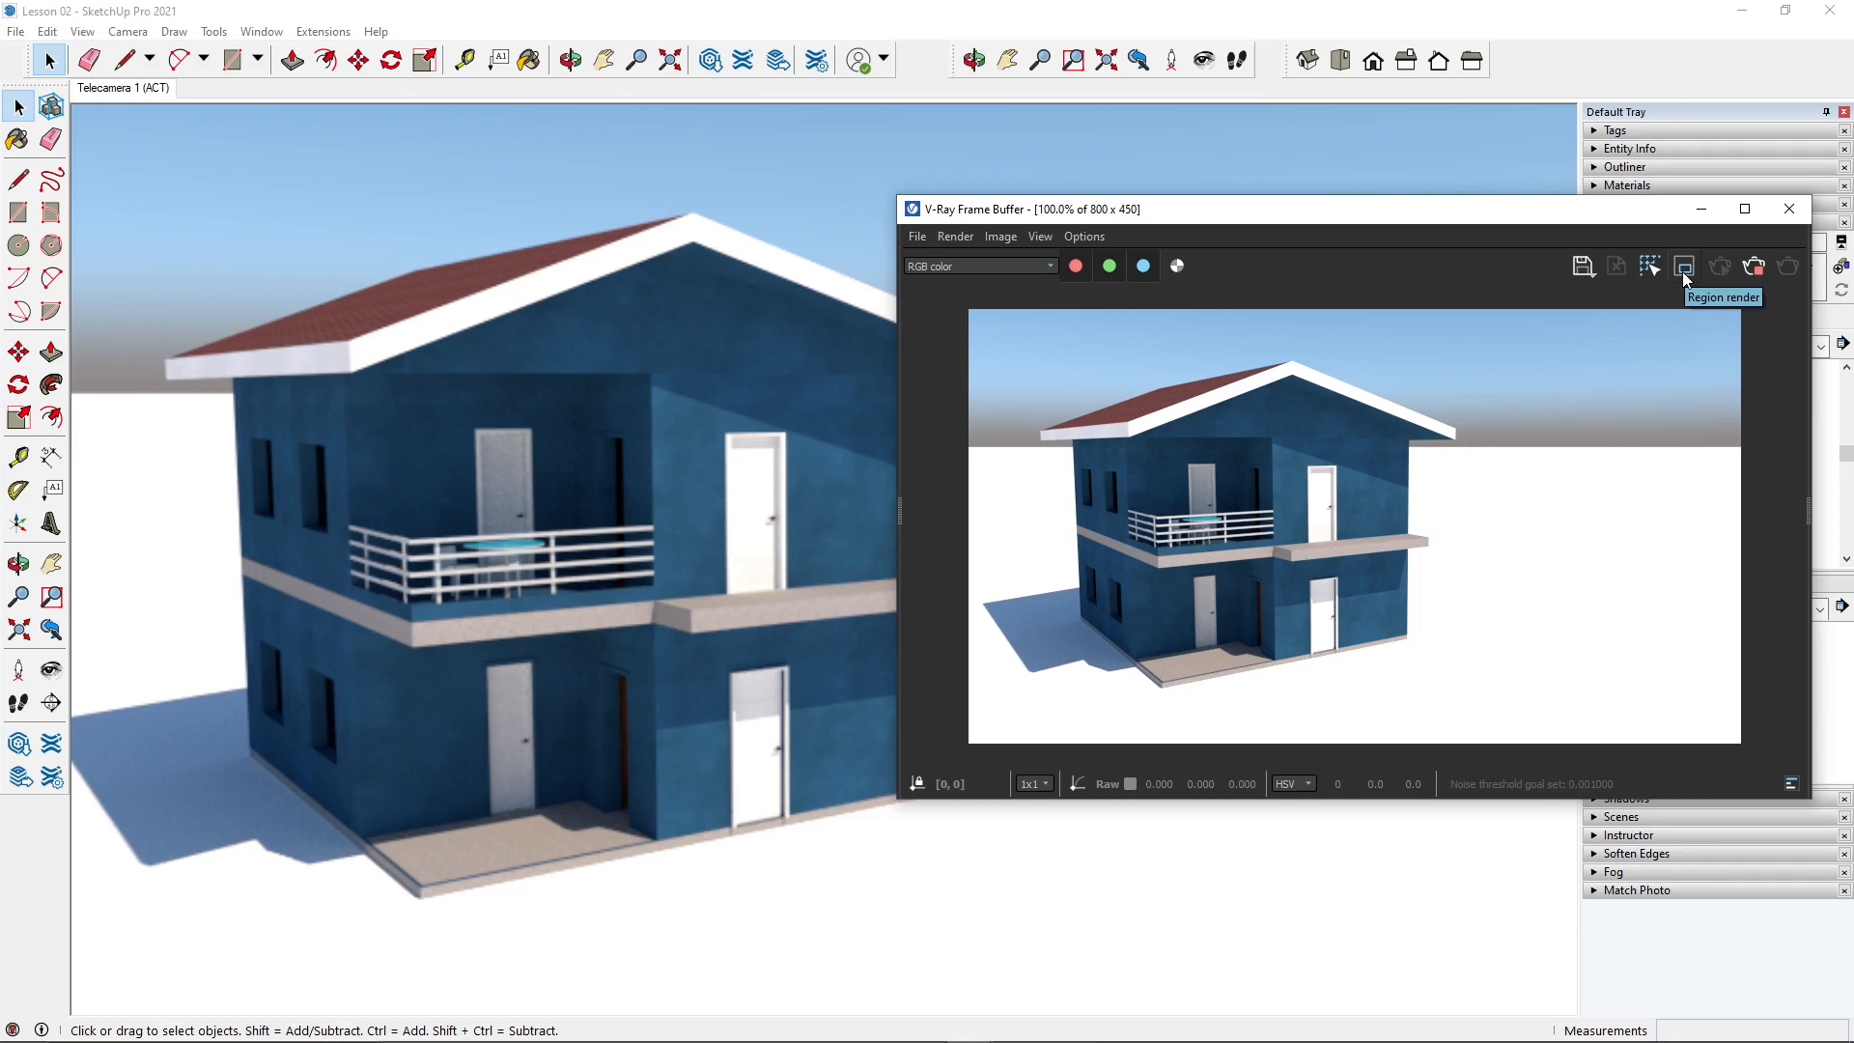
{"action": "left_click", "coordinate": [1756, 270]}
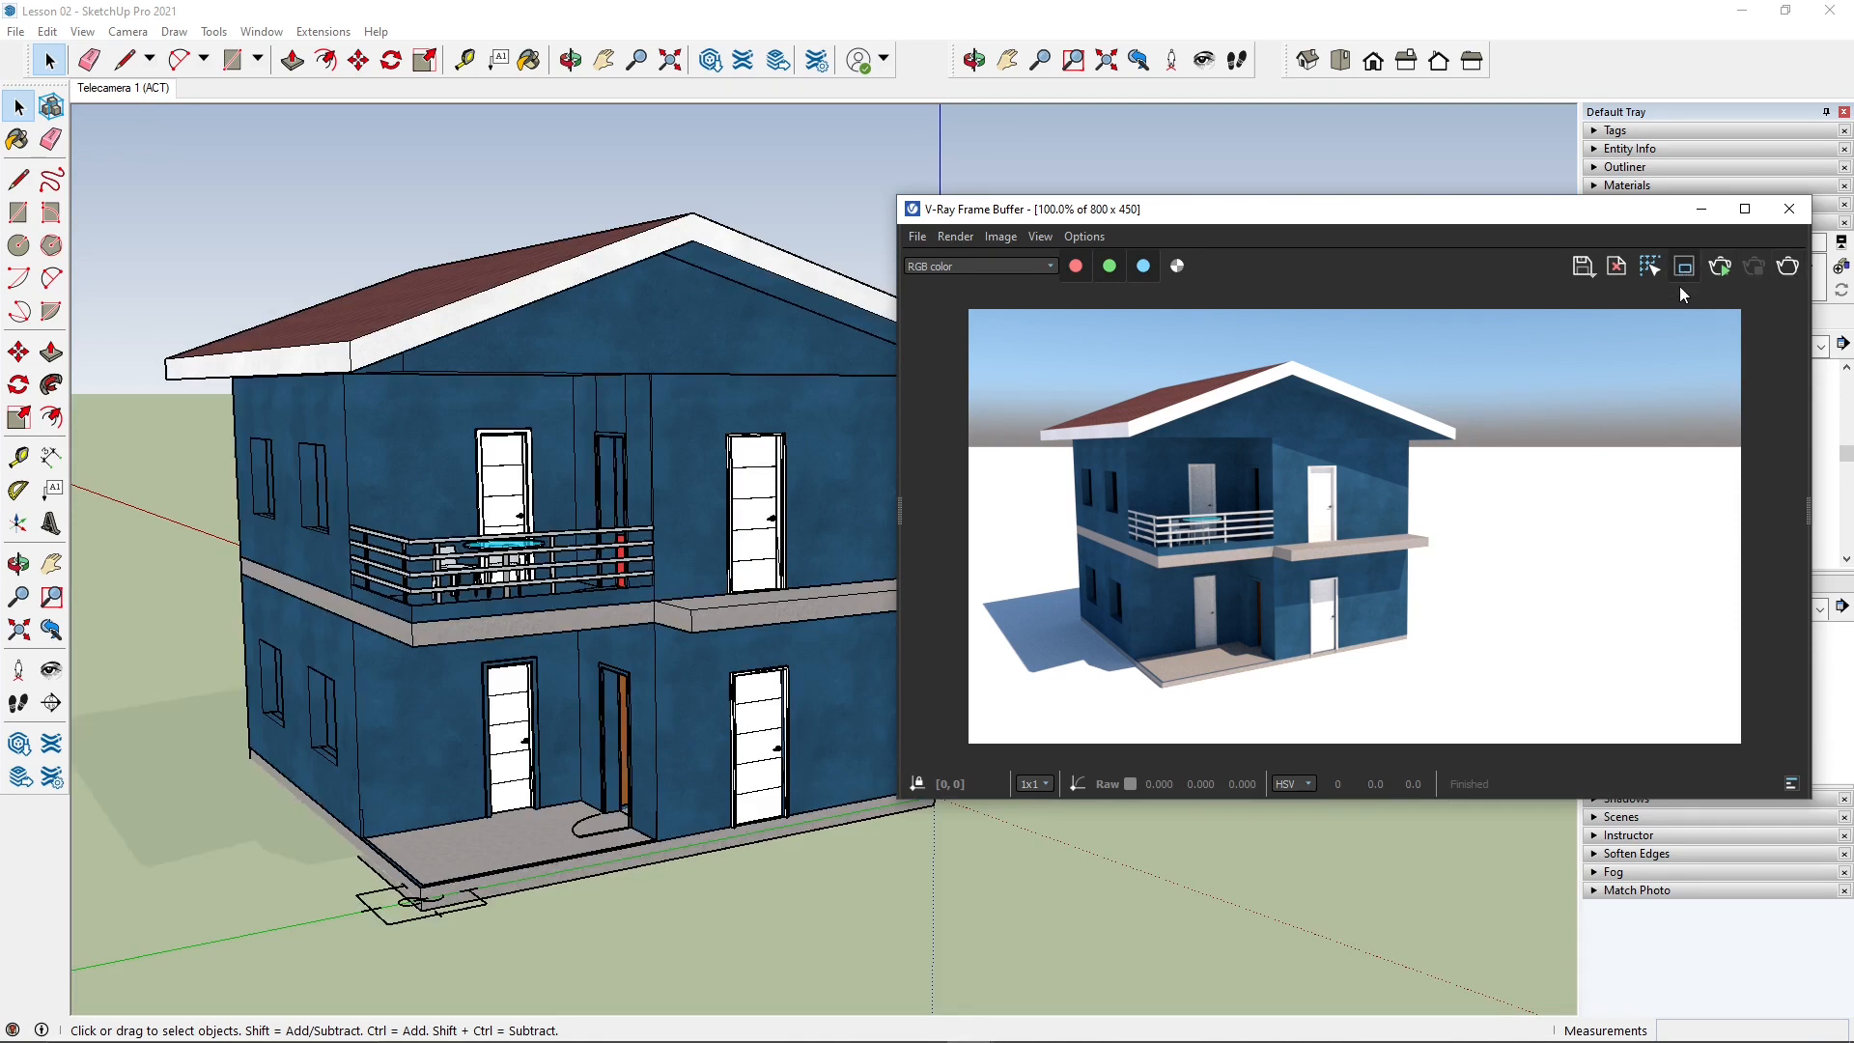
Step: Define a render region around the upper-floor front door, clear the old image and render only that region
{"action": "left_click", "coordinate": [1683, 270]}
{"action": "left_click_drag", "start_coordinate": [1255, 406], "coordinate": [1385, 575]}
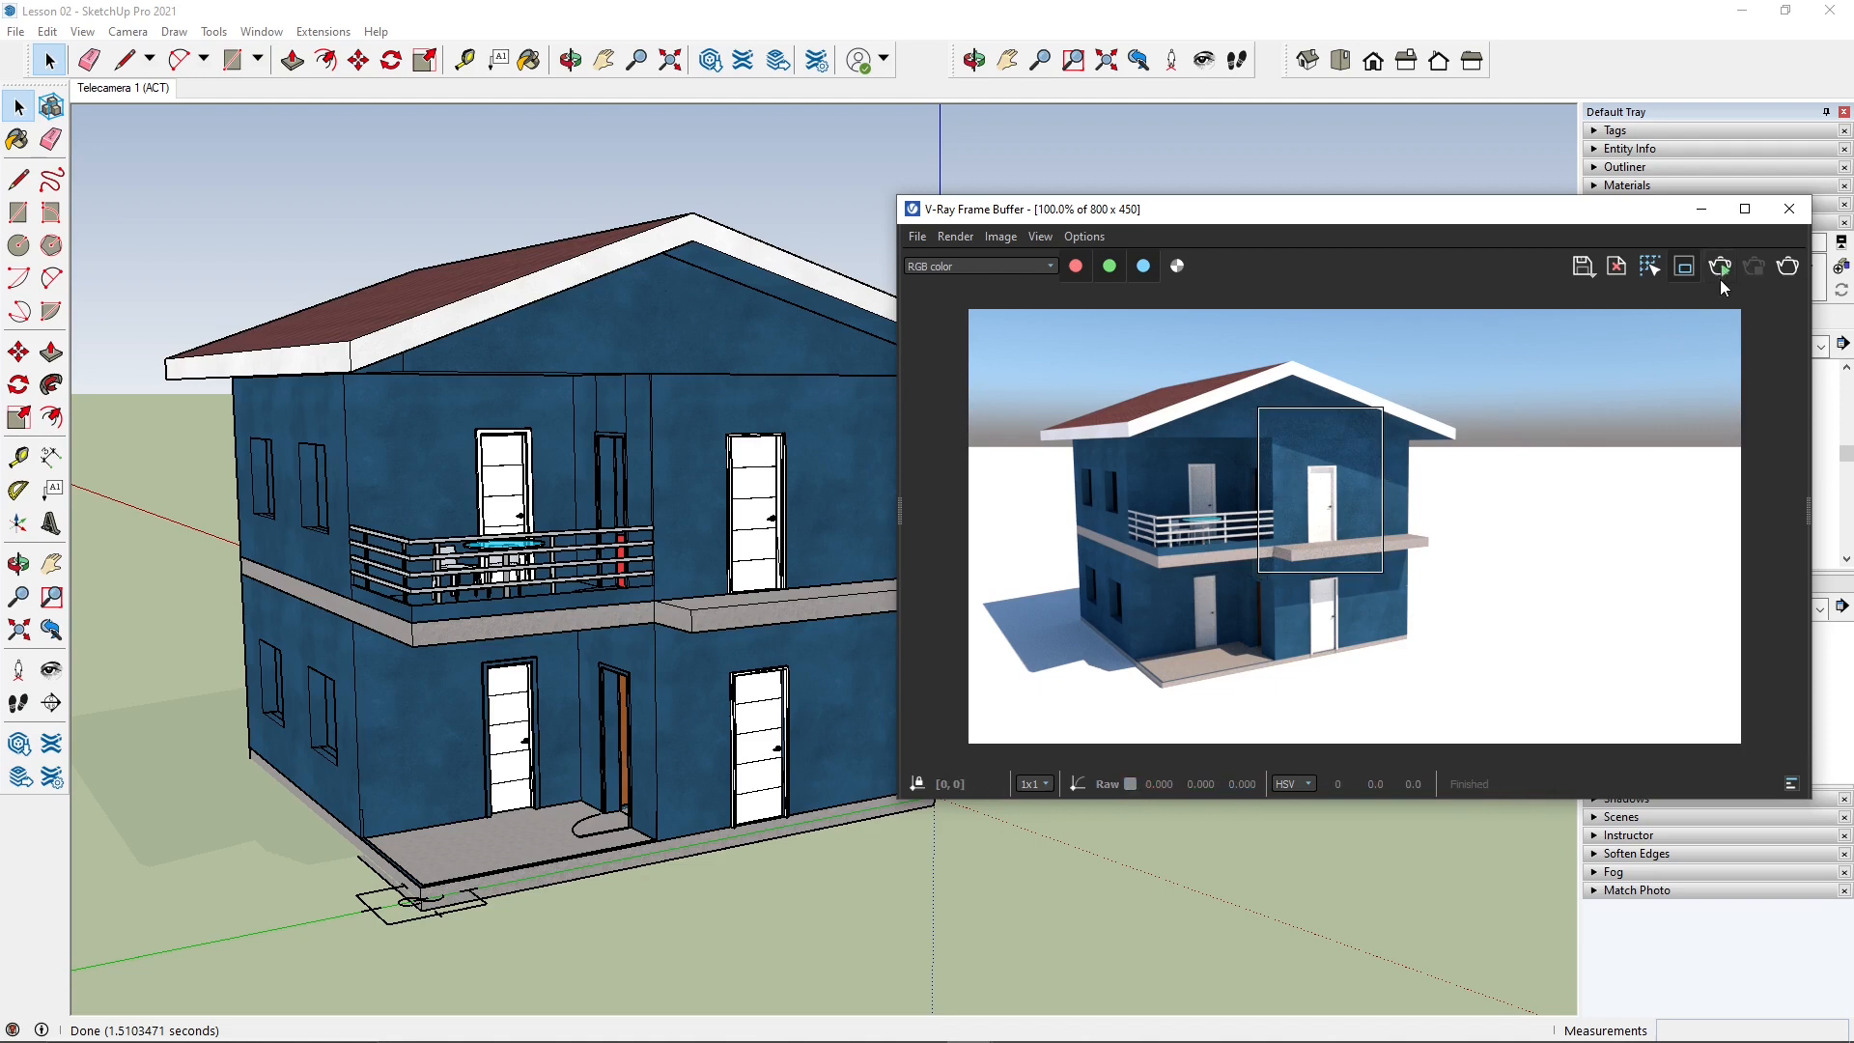
{"action": "left_click", "coordinate": [1617, 269]}
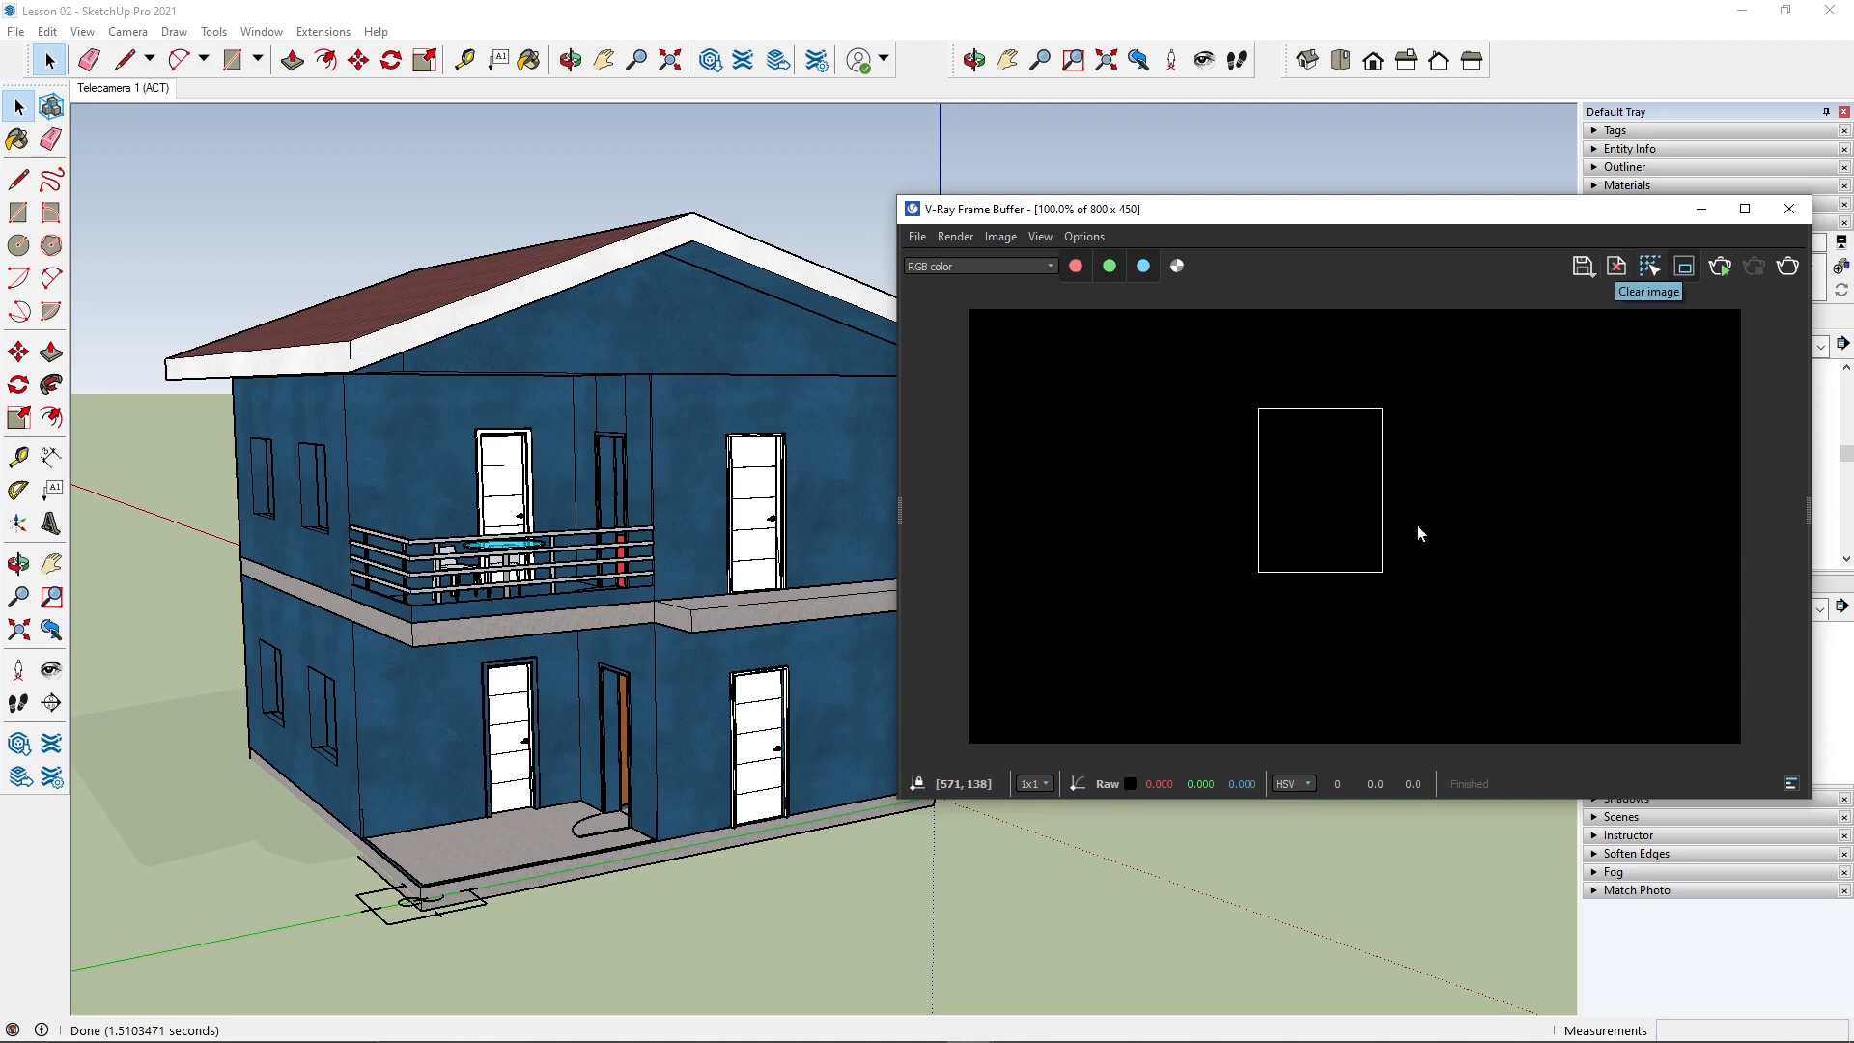
{"action": "left_click", "coordinate": [1718, 275]}
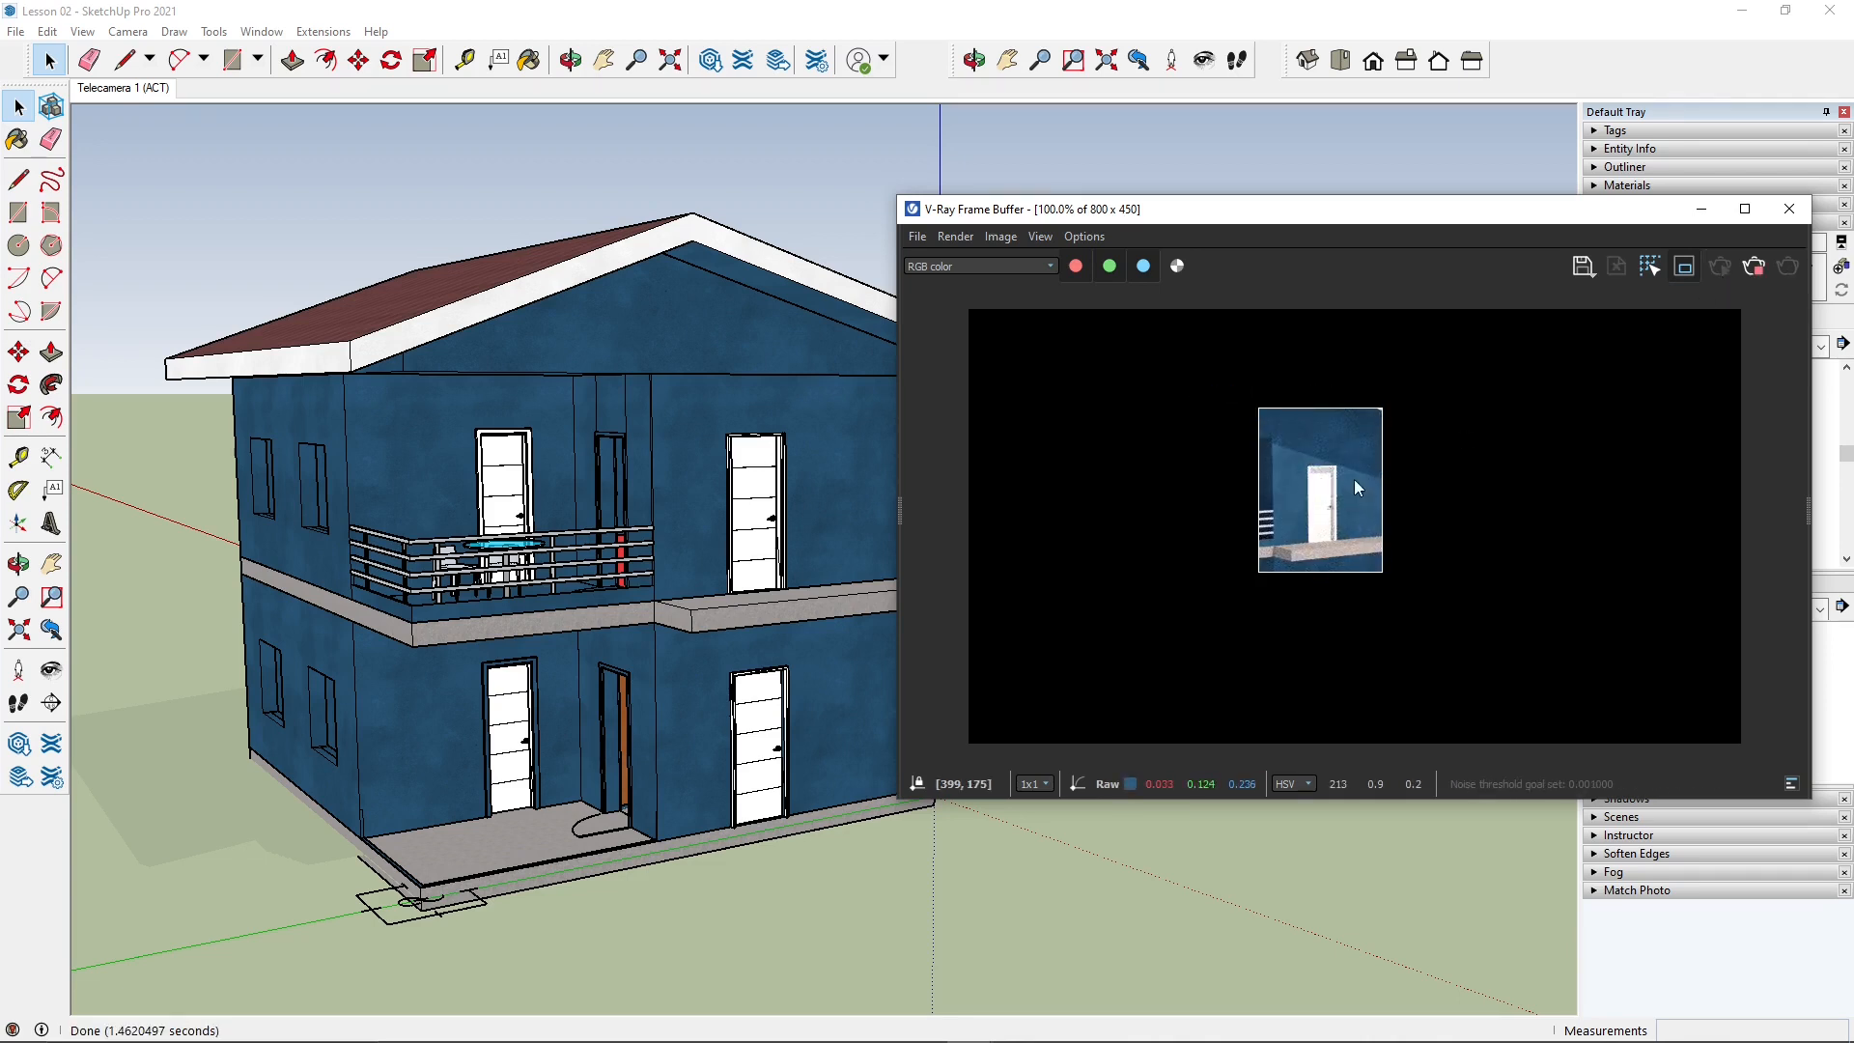
{"action": "left_click", "coordinate": [1753, 271]}
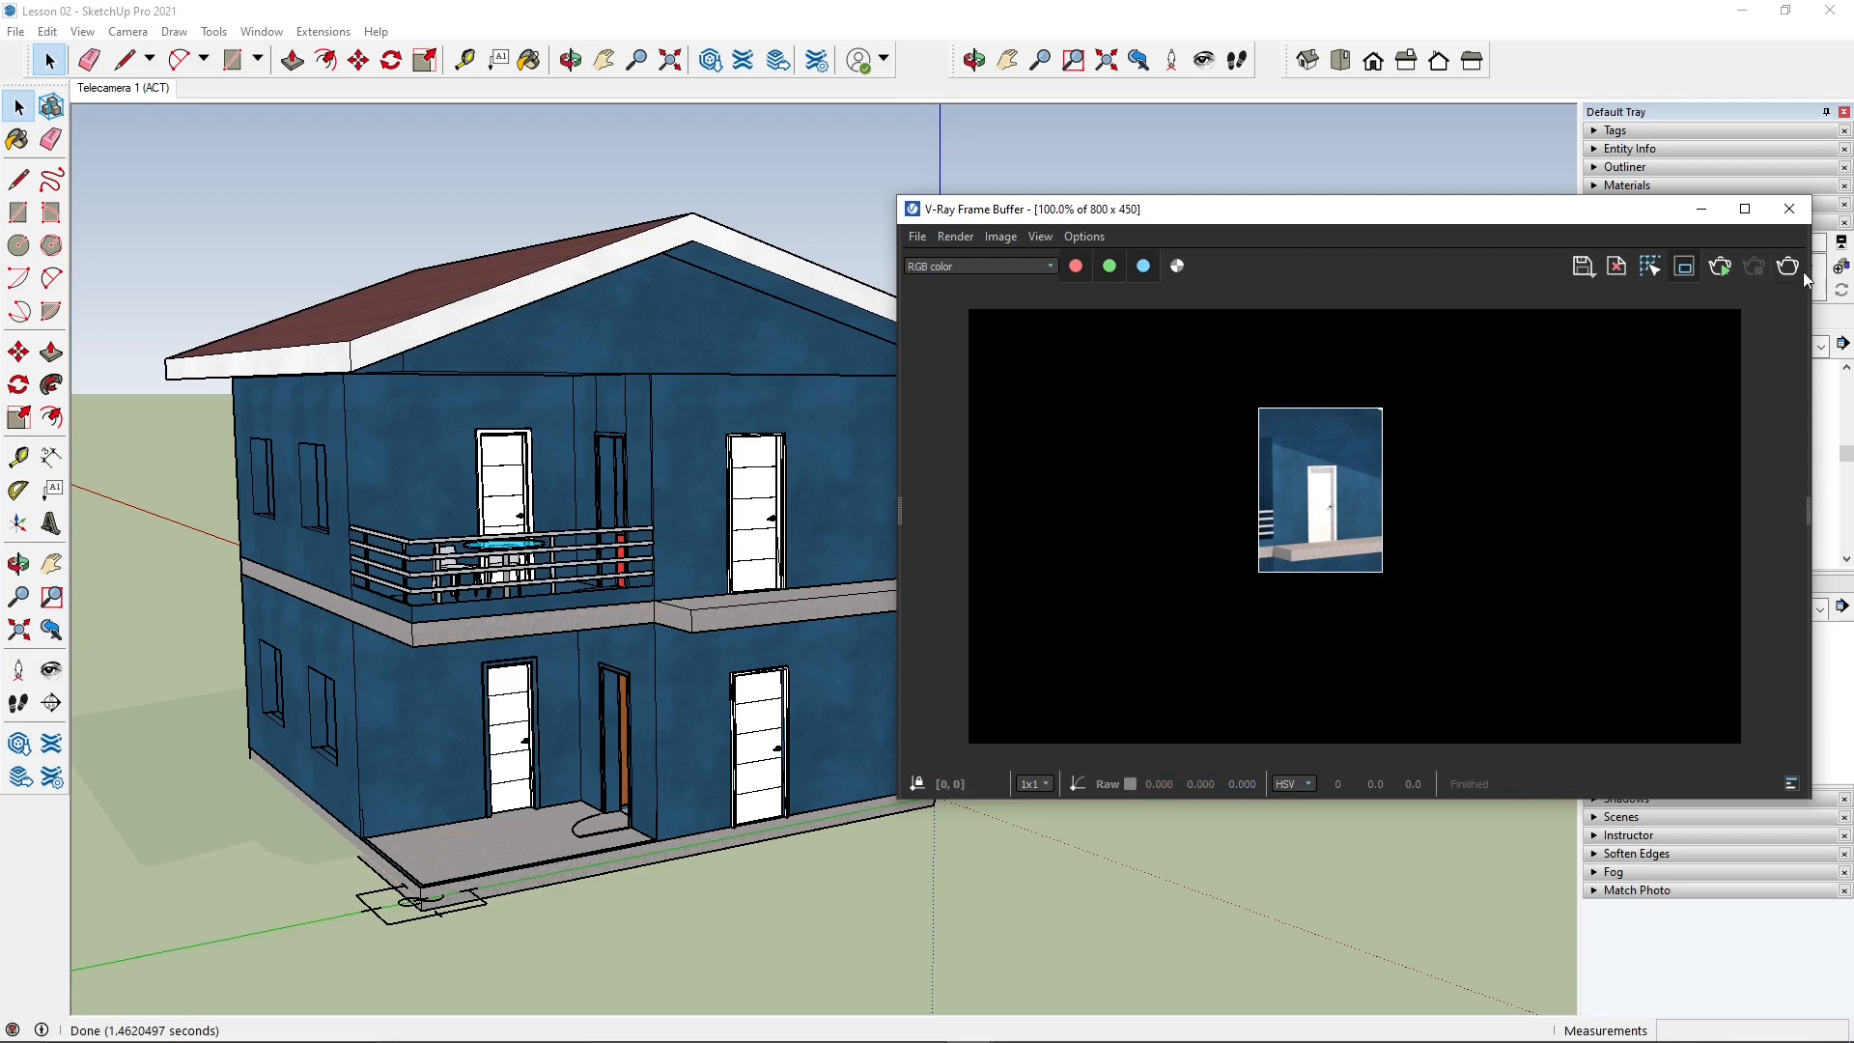
{"action": "left_click", "coordinate": [1787, 267]}
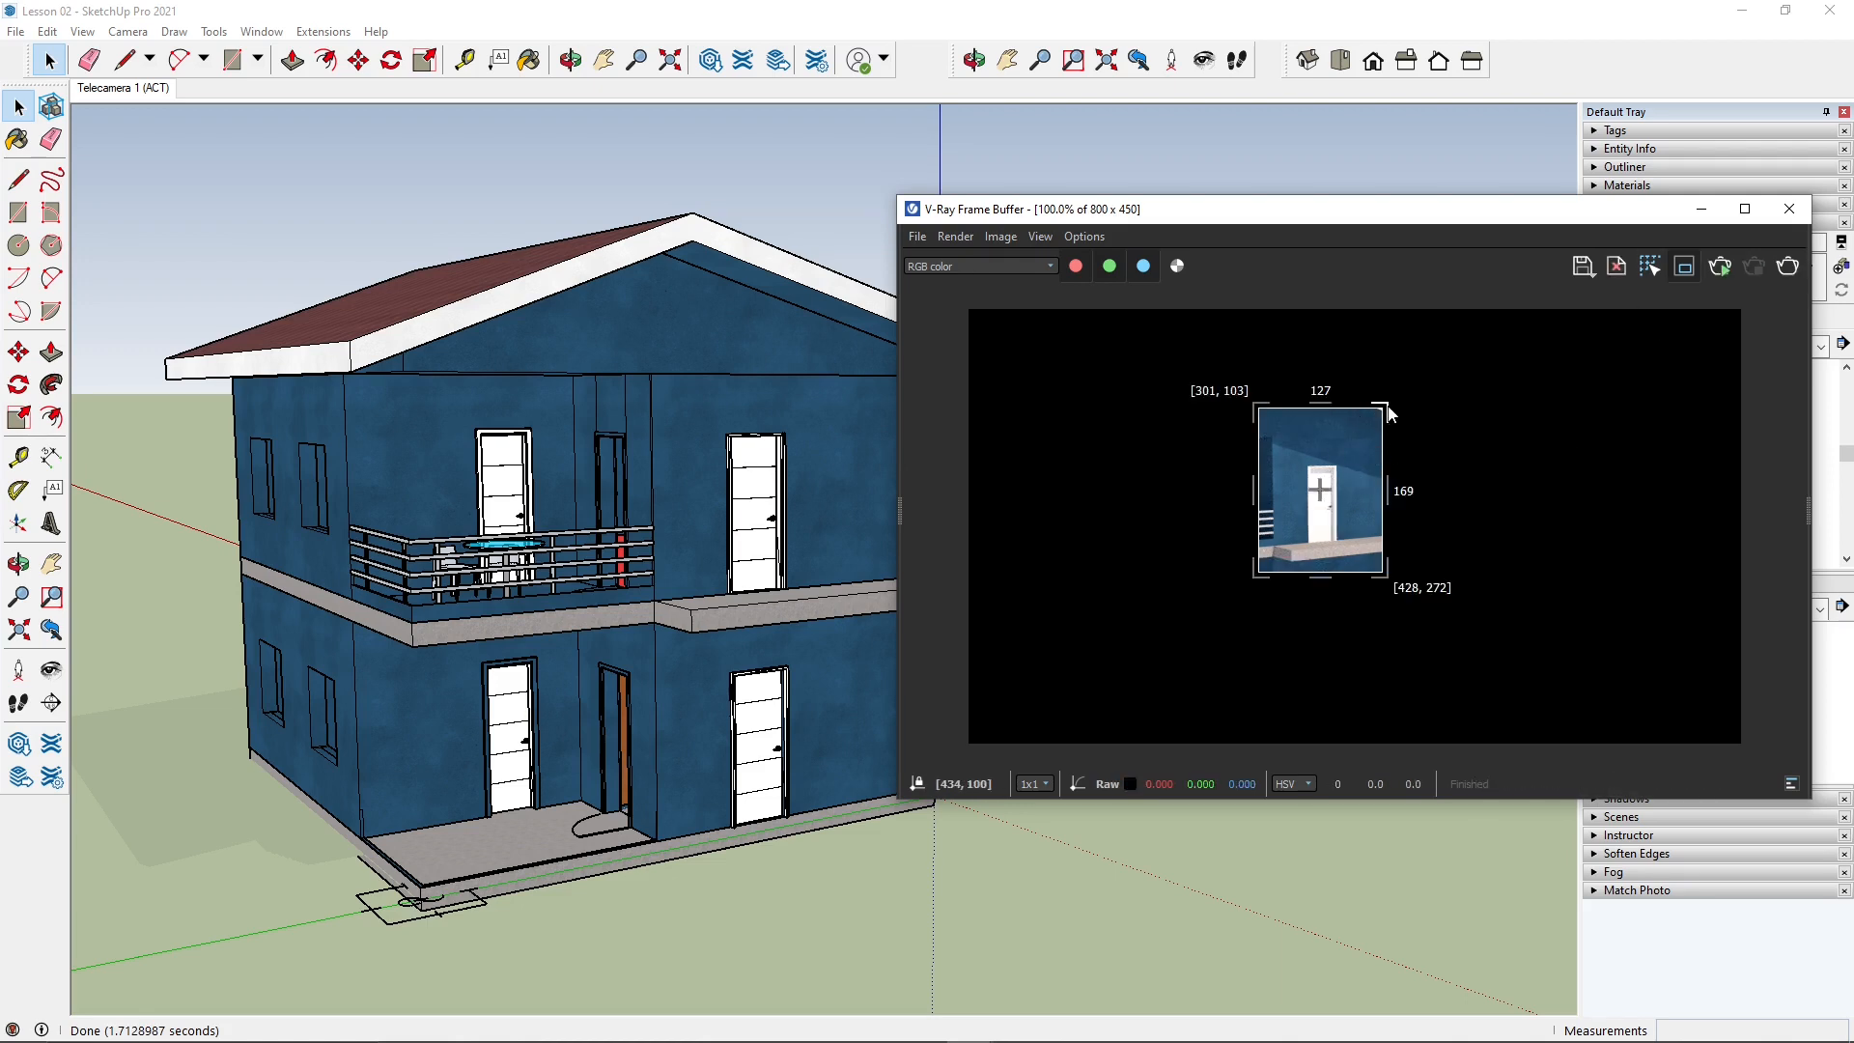
Step: Enlarge the render region to about 278 × 204 pixels around the upper-floor door and render it interactively
{"action": "left_click_drag", "start_coordinate": [1381, 408], "coordinate": [1470, 386]}
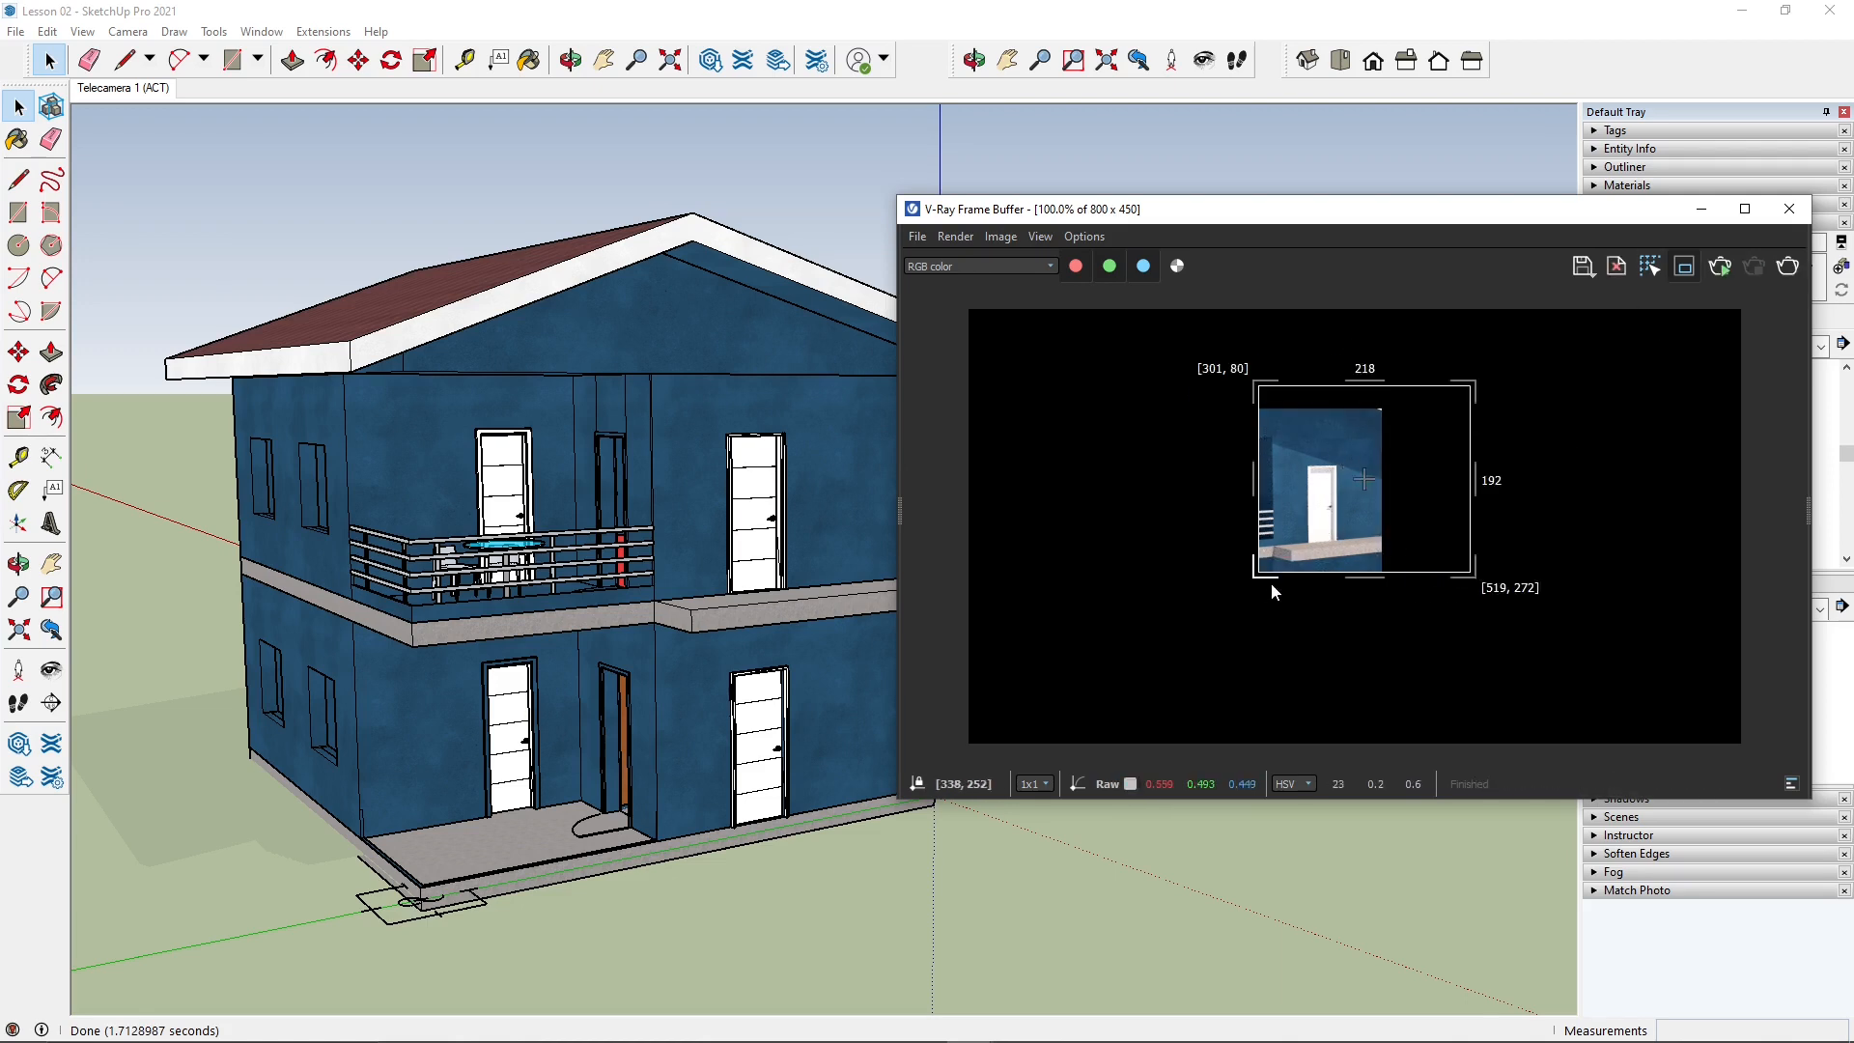
{"action": "left_click_drag", "start_coordinate": [1258, 573], "coordinate": [1200, 584]}
{"action": "left_click_drag", "start_coordinate": [1446, 220], "coordinate": [1392, 209]}
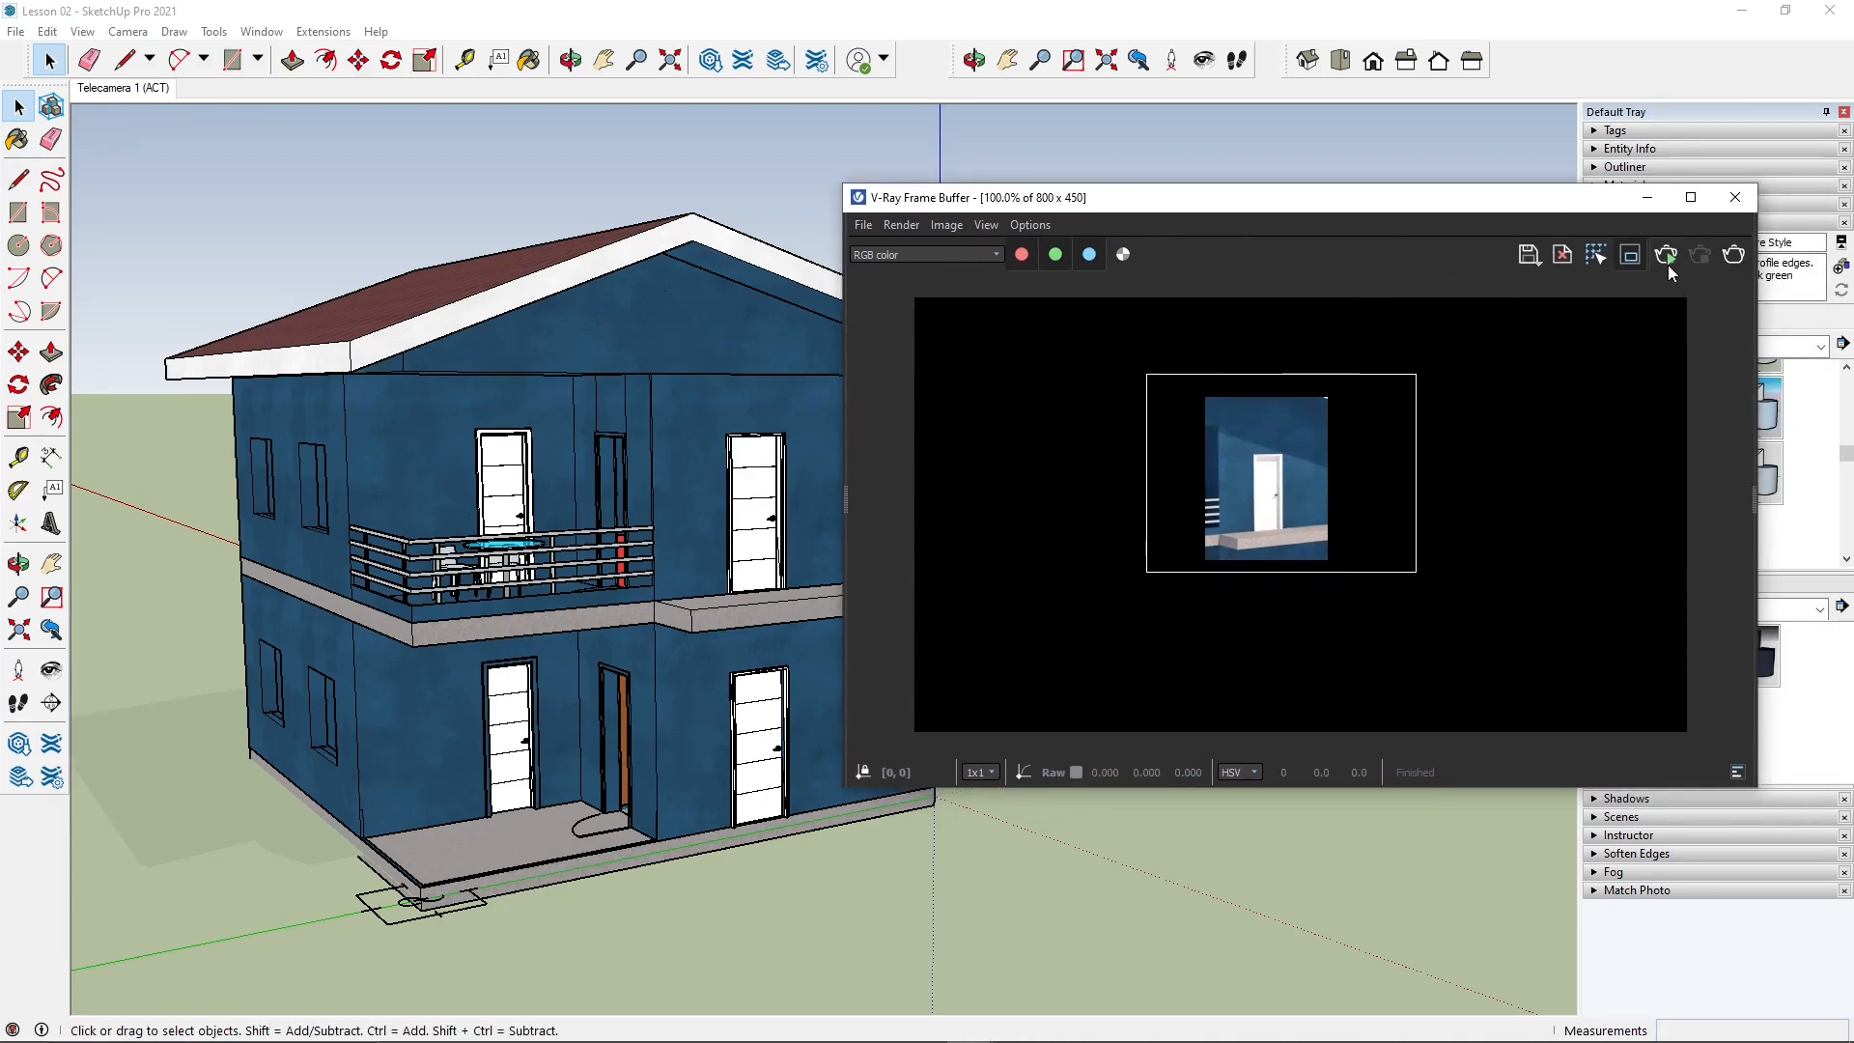
{"action": "left_click", "coordinate": [1735, 256]}
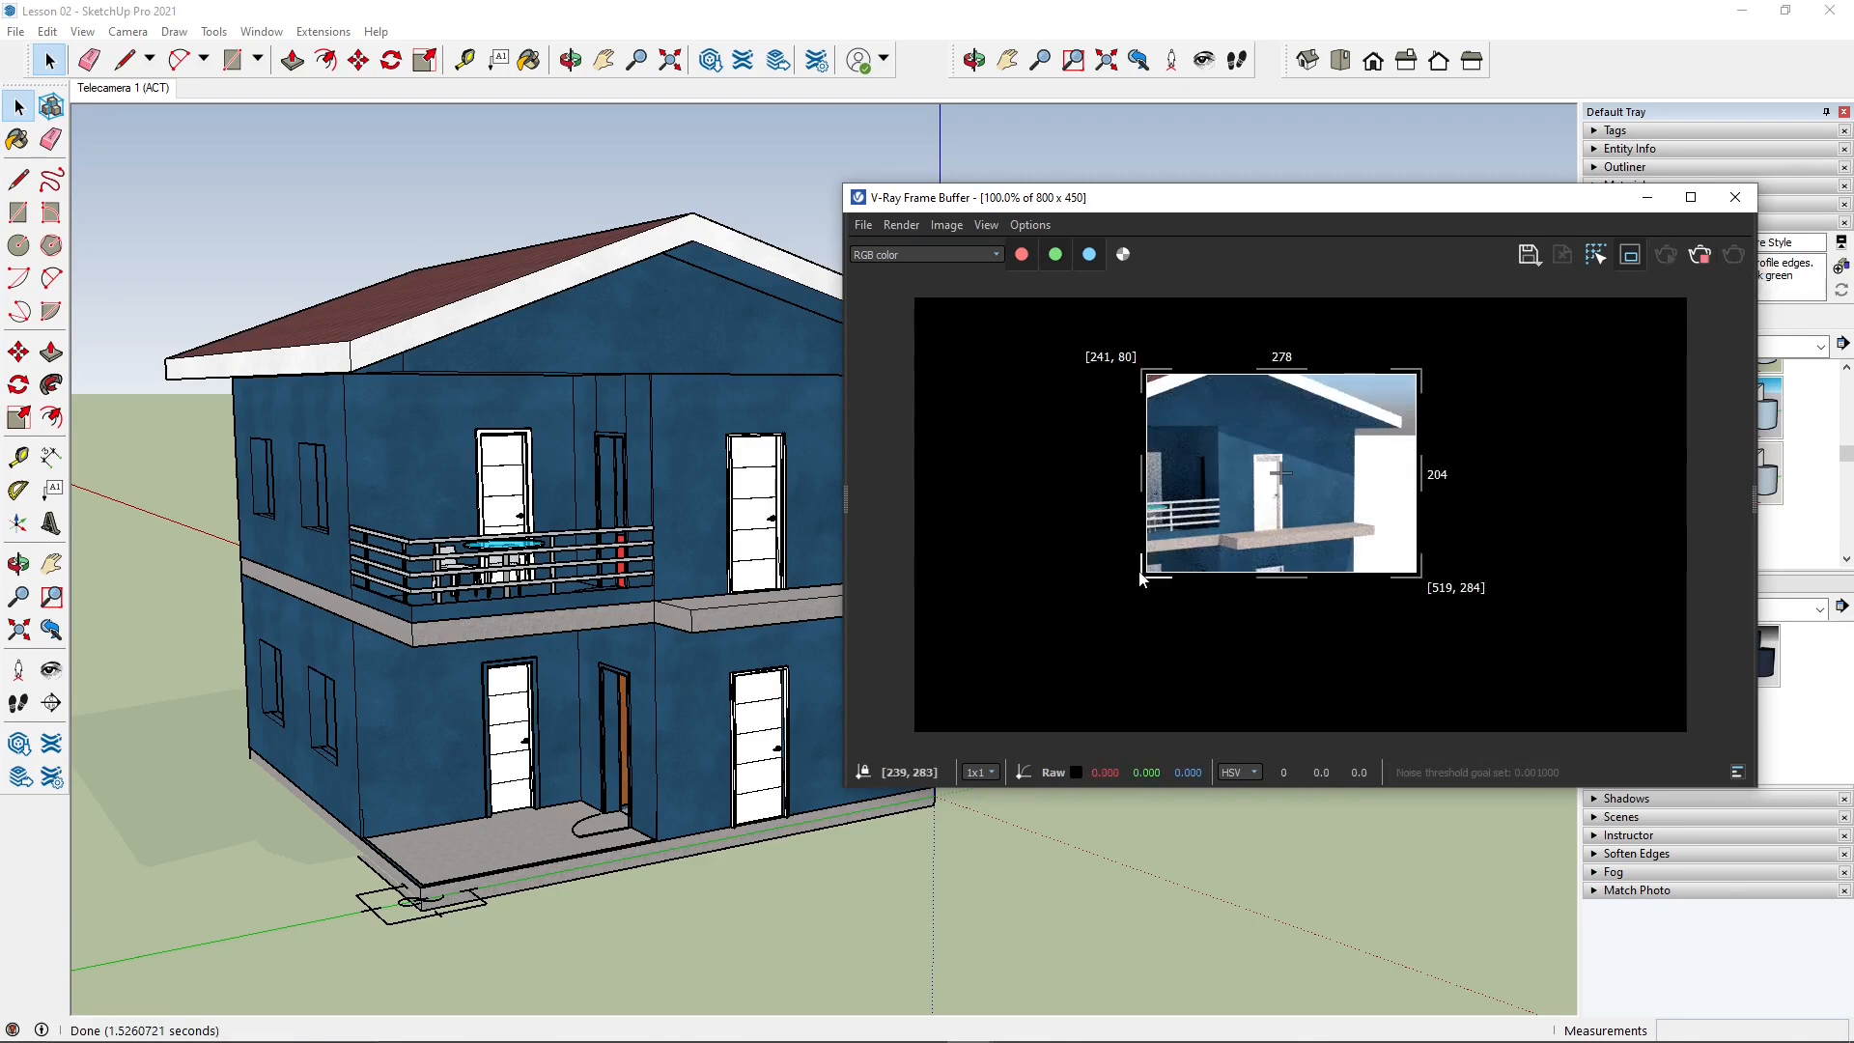
Step: Extend the region over the balcony and draw further render regions over the ground, sky, roof, side wall and ground shadow
{"action": "left_click_drag", "start_coordinate": [1140, 573], "coordinate": [1067, 634]}
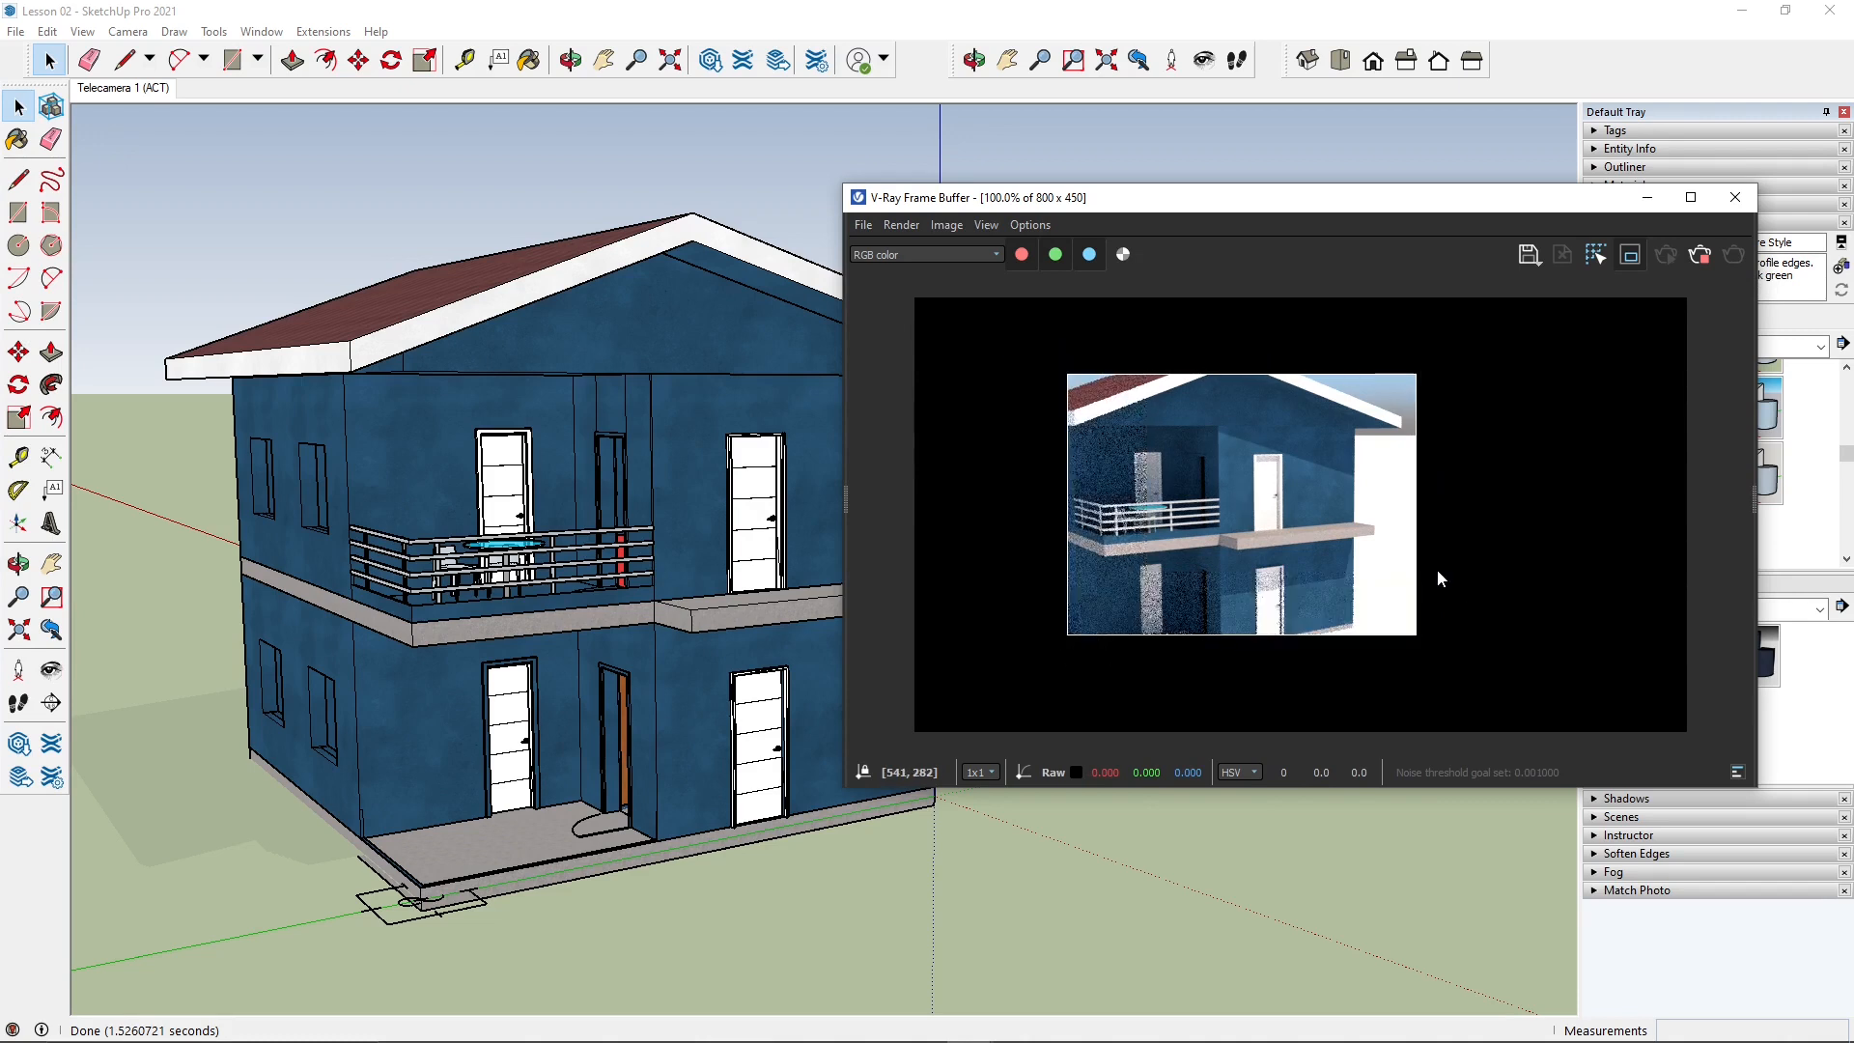
{"action": "left_click_drag", "start_coordinate": [1415, 635], "coordinate": [1592, 669]}
{"action": "left_click_drag", "start_coordinate": [1410, 363], "coordinate": [1599, 491]}
{"action": "left_click_drag", "start_coordinate": [1154, 335], "coordinate": [1226, 373]}
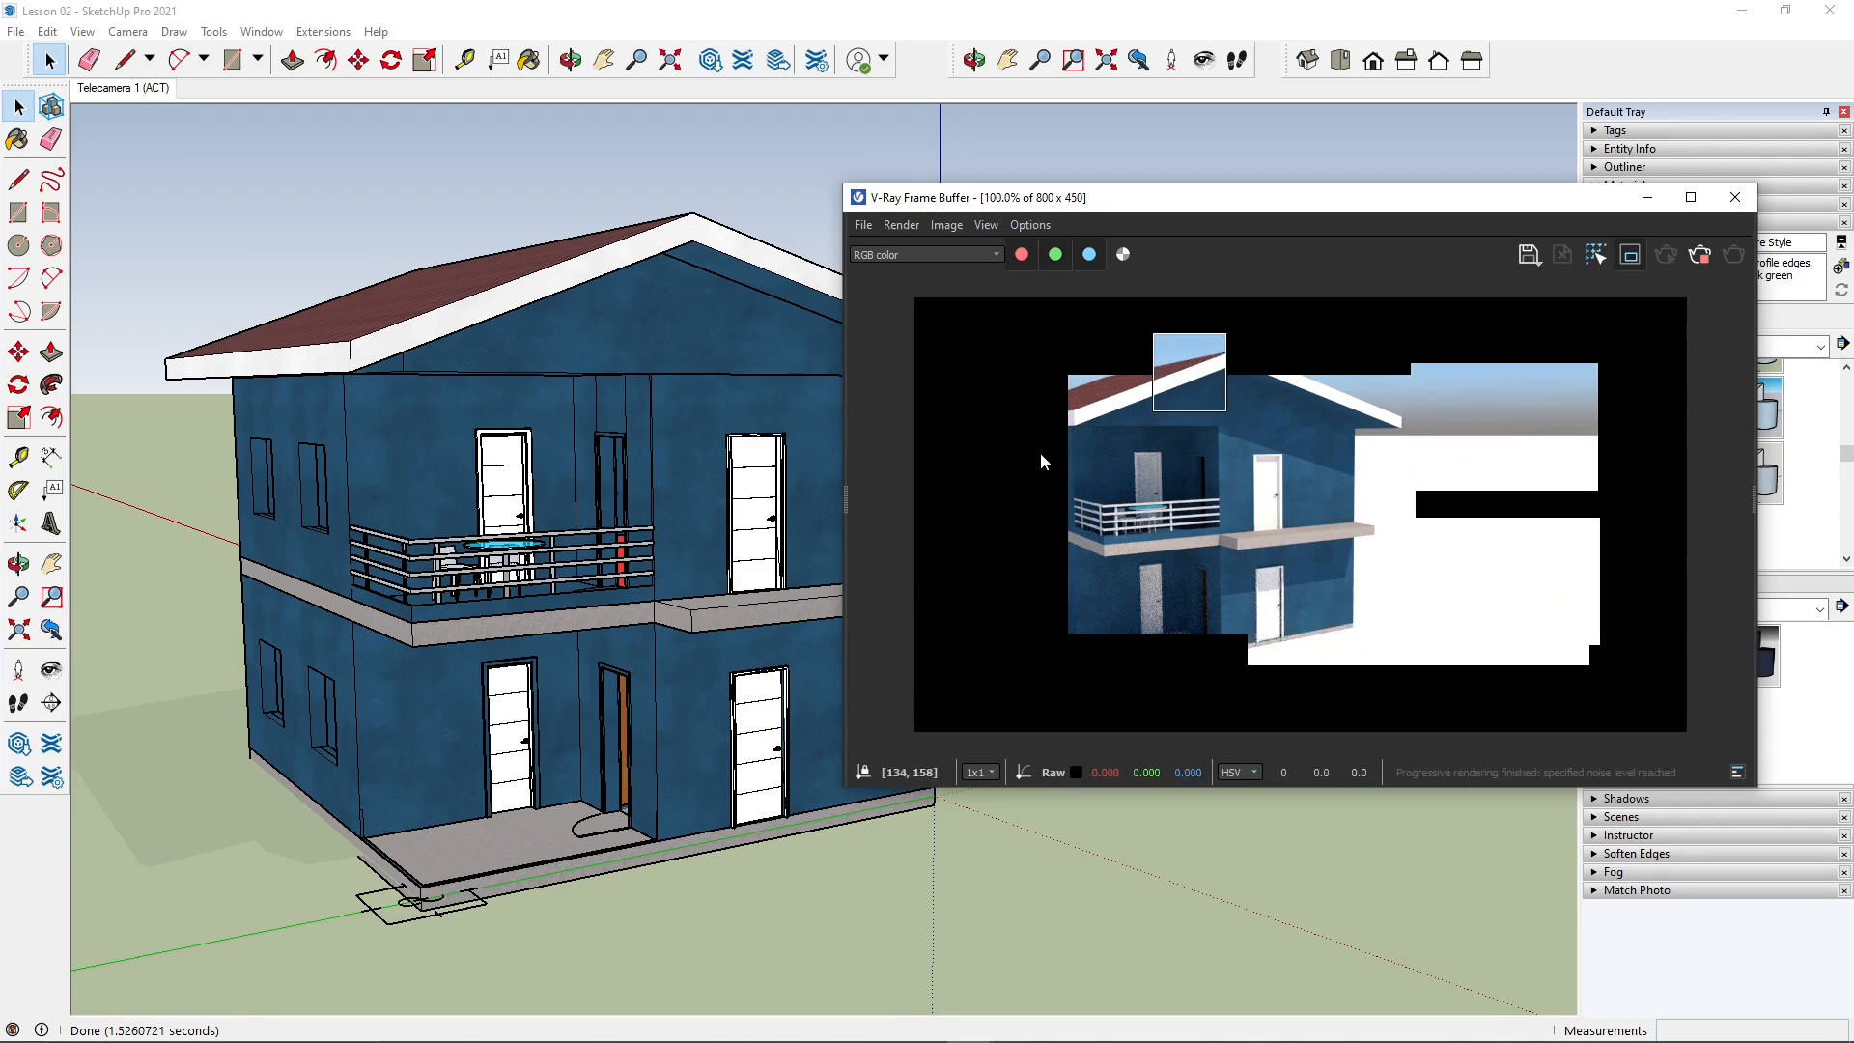
{"action": "left_click_drag", "start_coordinate": [981, 491], "coordinate": [1067, 552]}
{"action": "left_click_drag", "start_coordinate": [1010, 610], "coordinate": [1138, 716]}
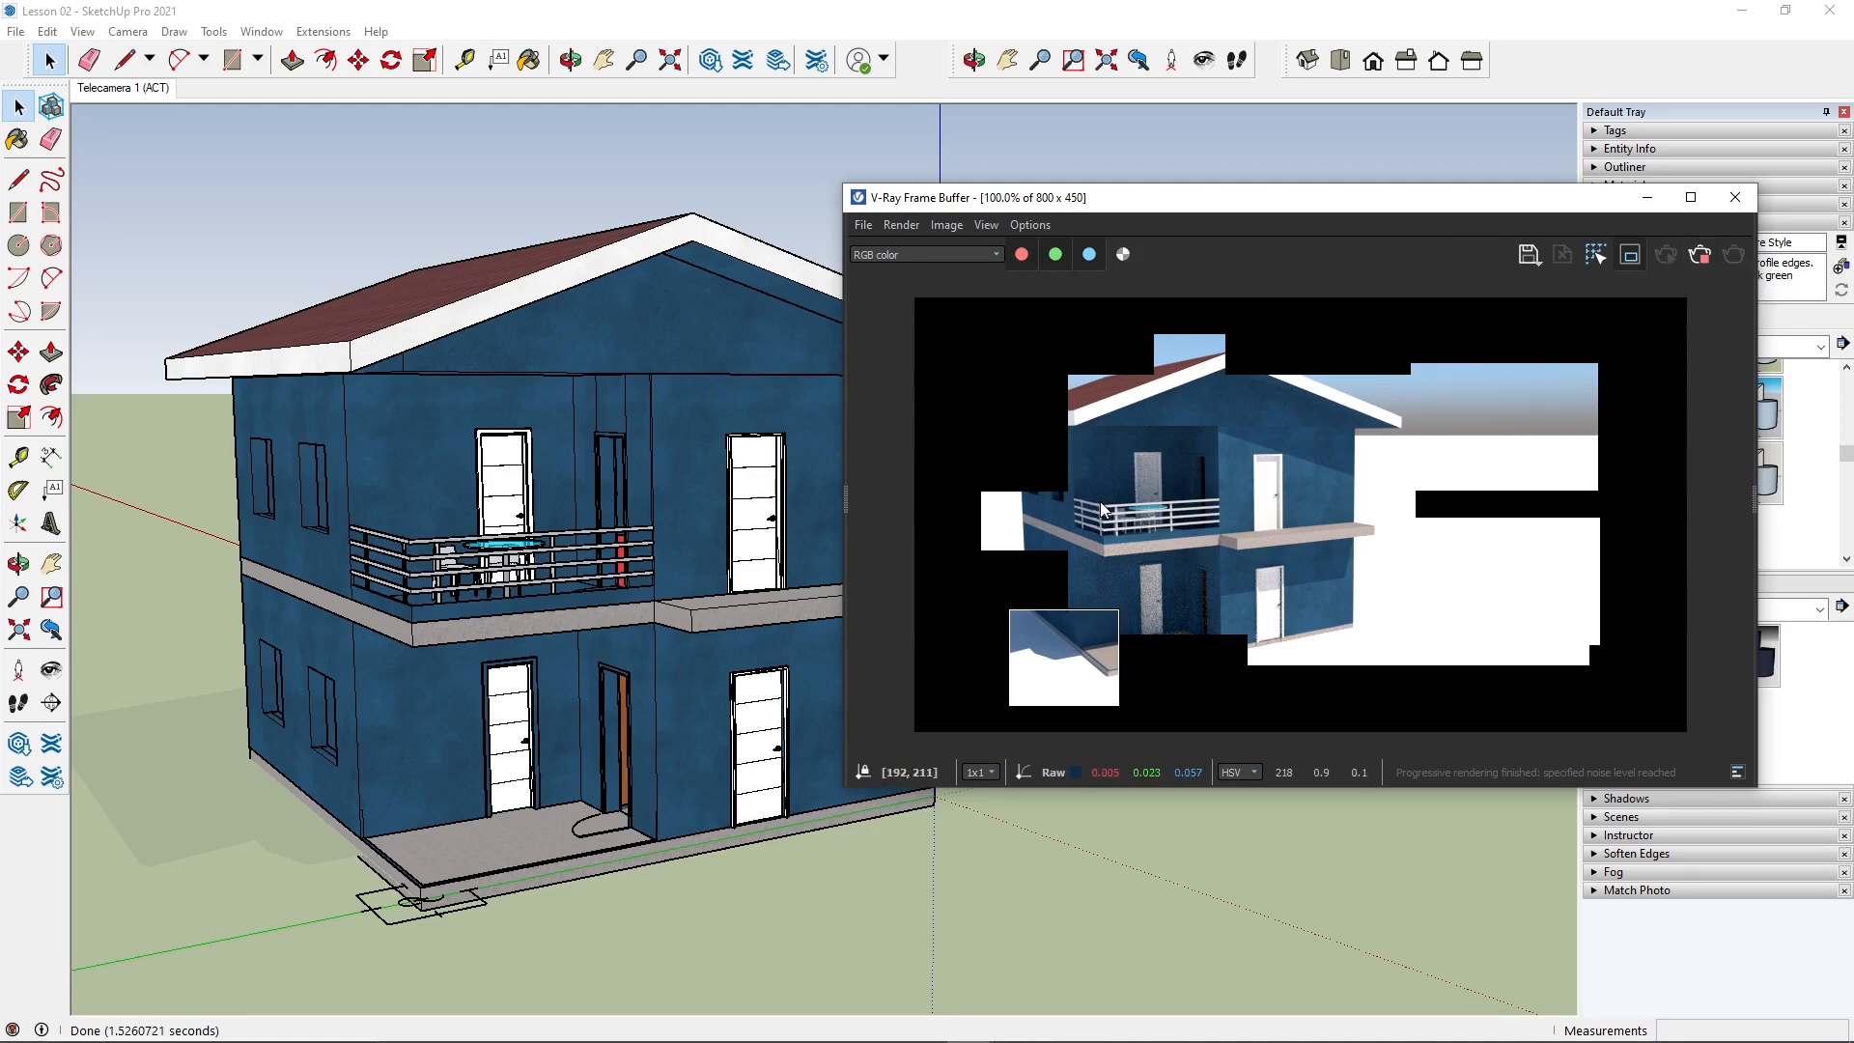
Step: Turn the model slightly several times and place new render regions over the balcony and upper door after each turn
{"action": "mouse_move", "coordinate": [452, 750]}
{"action": "middle_mouse_down"}
{"action": "mouse_move", "coordinate": [410, 745]}
{"action": "mouse_move", "coordinate": [485, 713]}
{"action": "middle_mouse_up"}
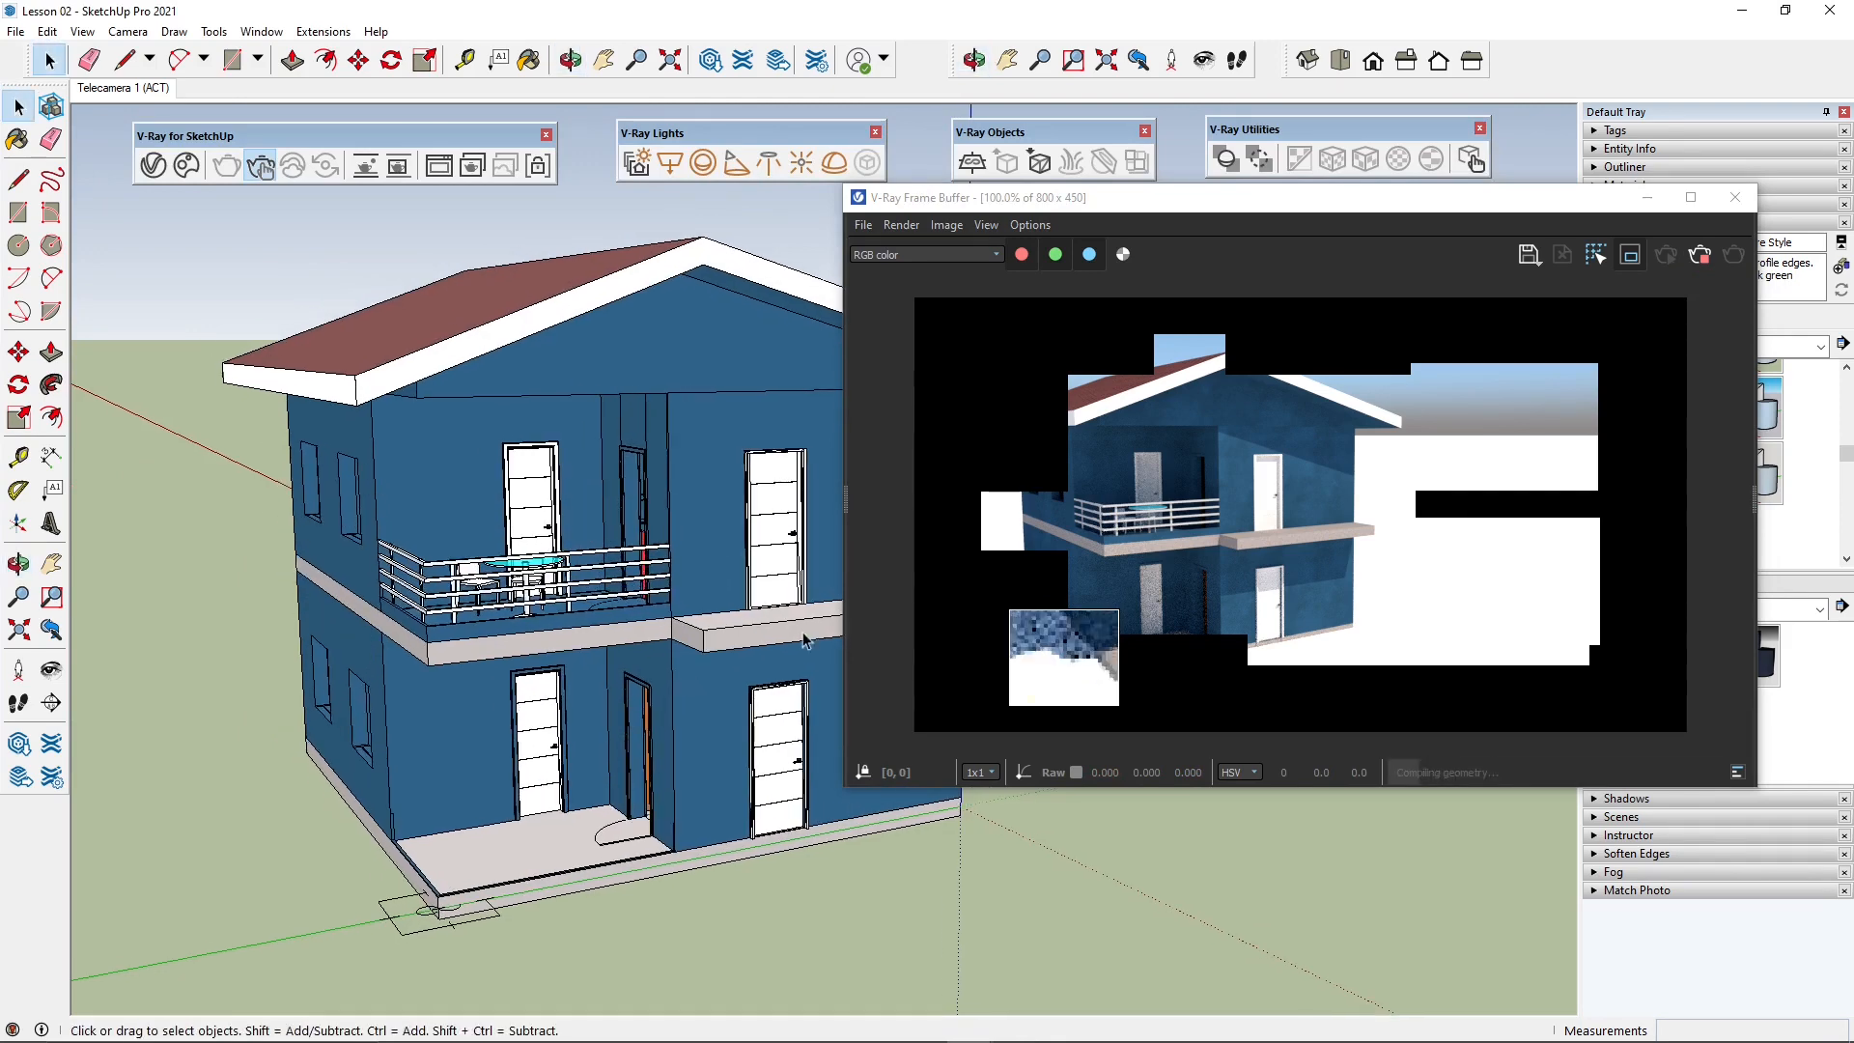
{"action": "left_click", "coordinate": [1195, 489]}
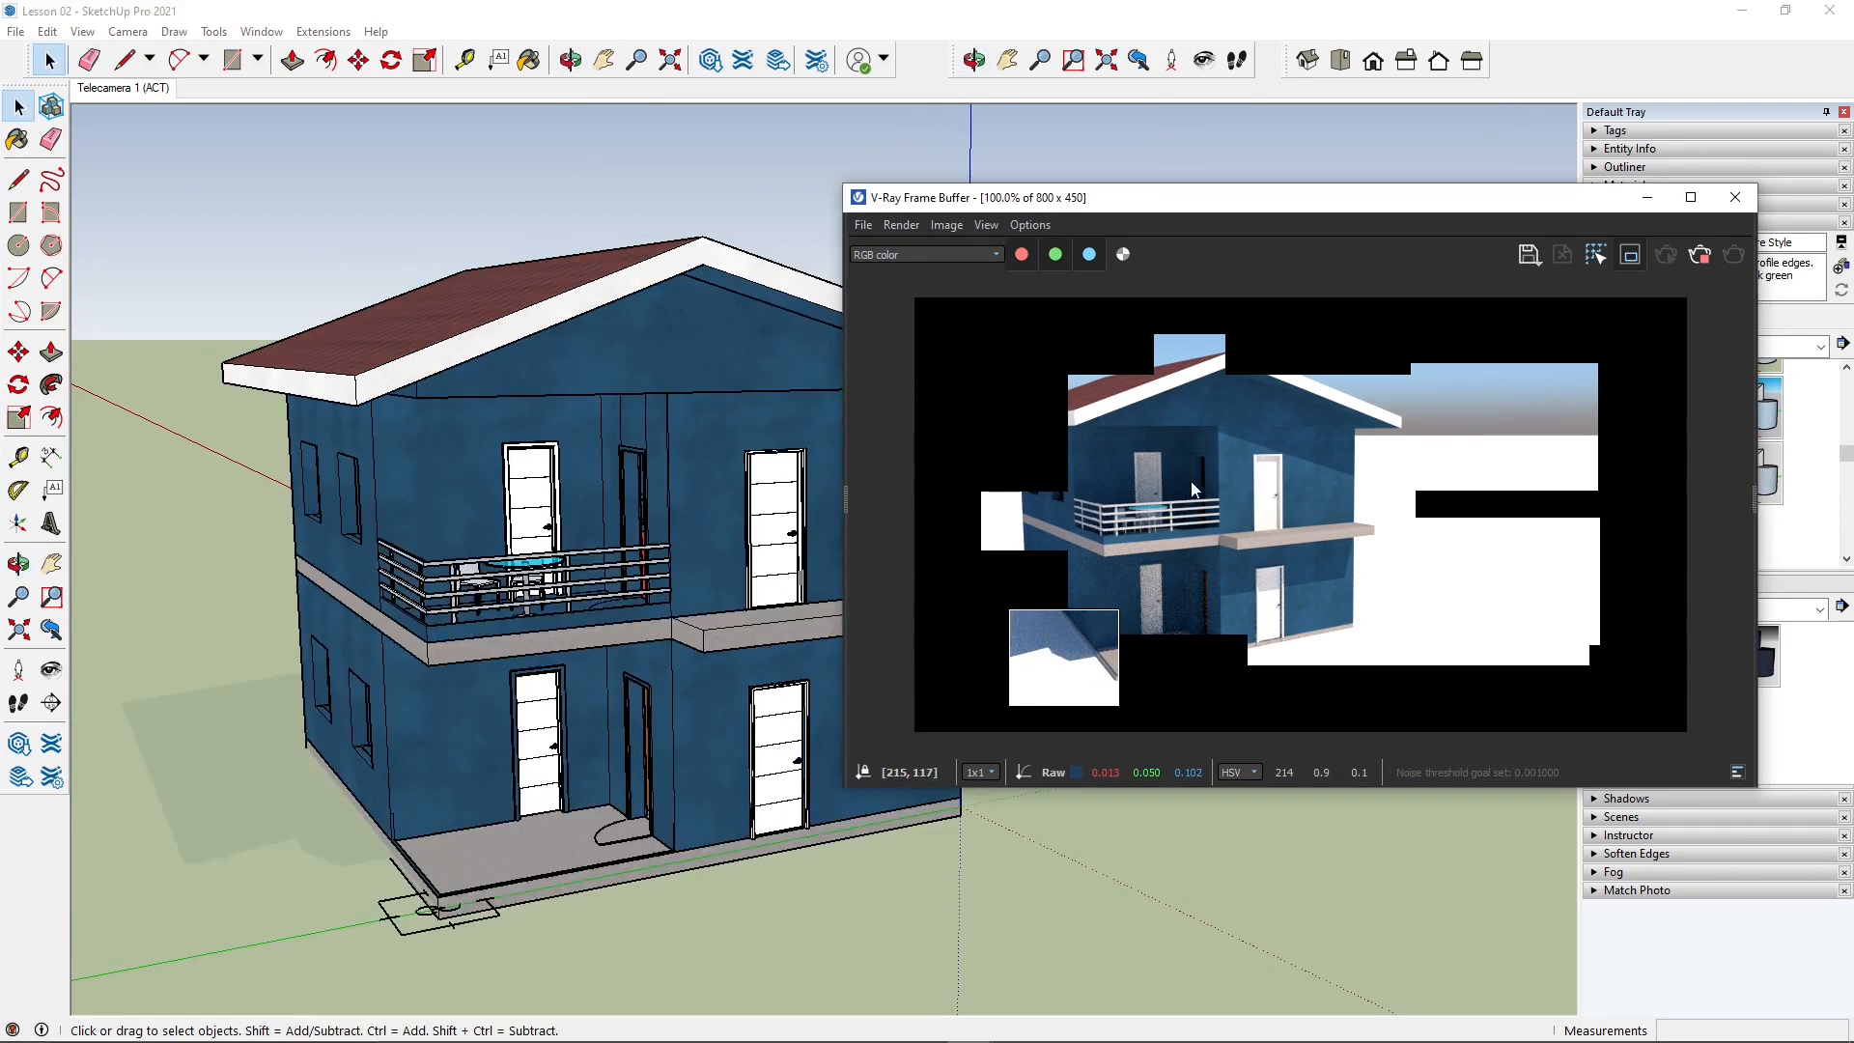
{"action": "left_click_drag", "start_coordinate": [1194, 489], "coordinate": [1277, 564]}
{"action": "middle_click_drag", "start_coordinate": [569, 666], "coordinate": [614, 674]}
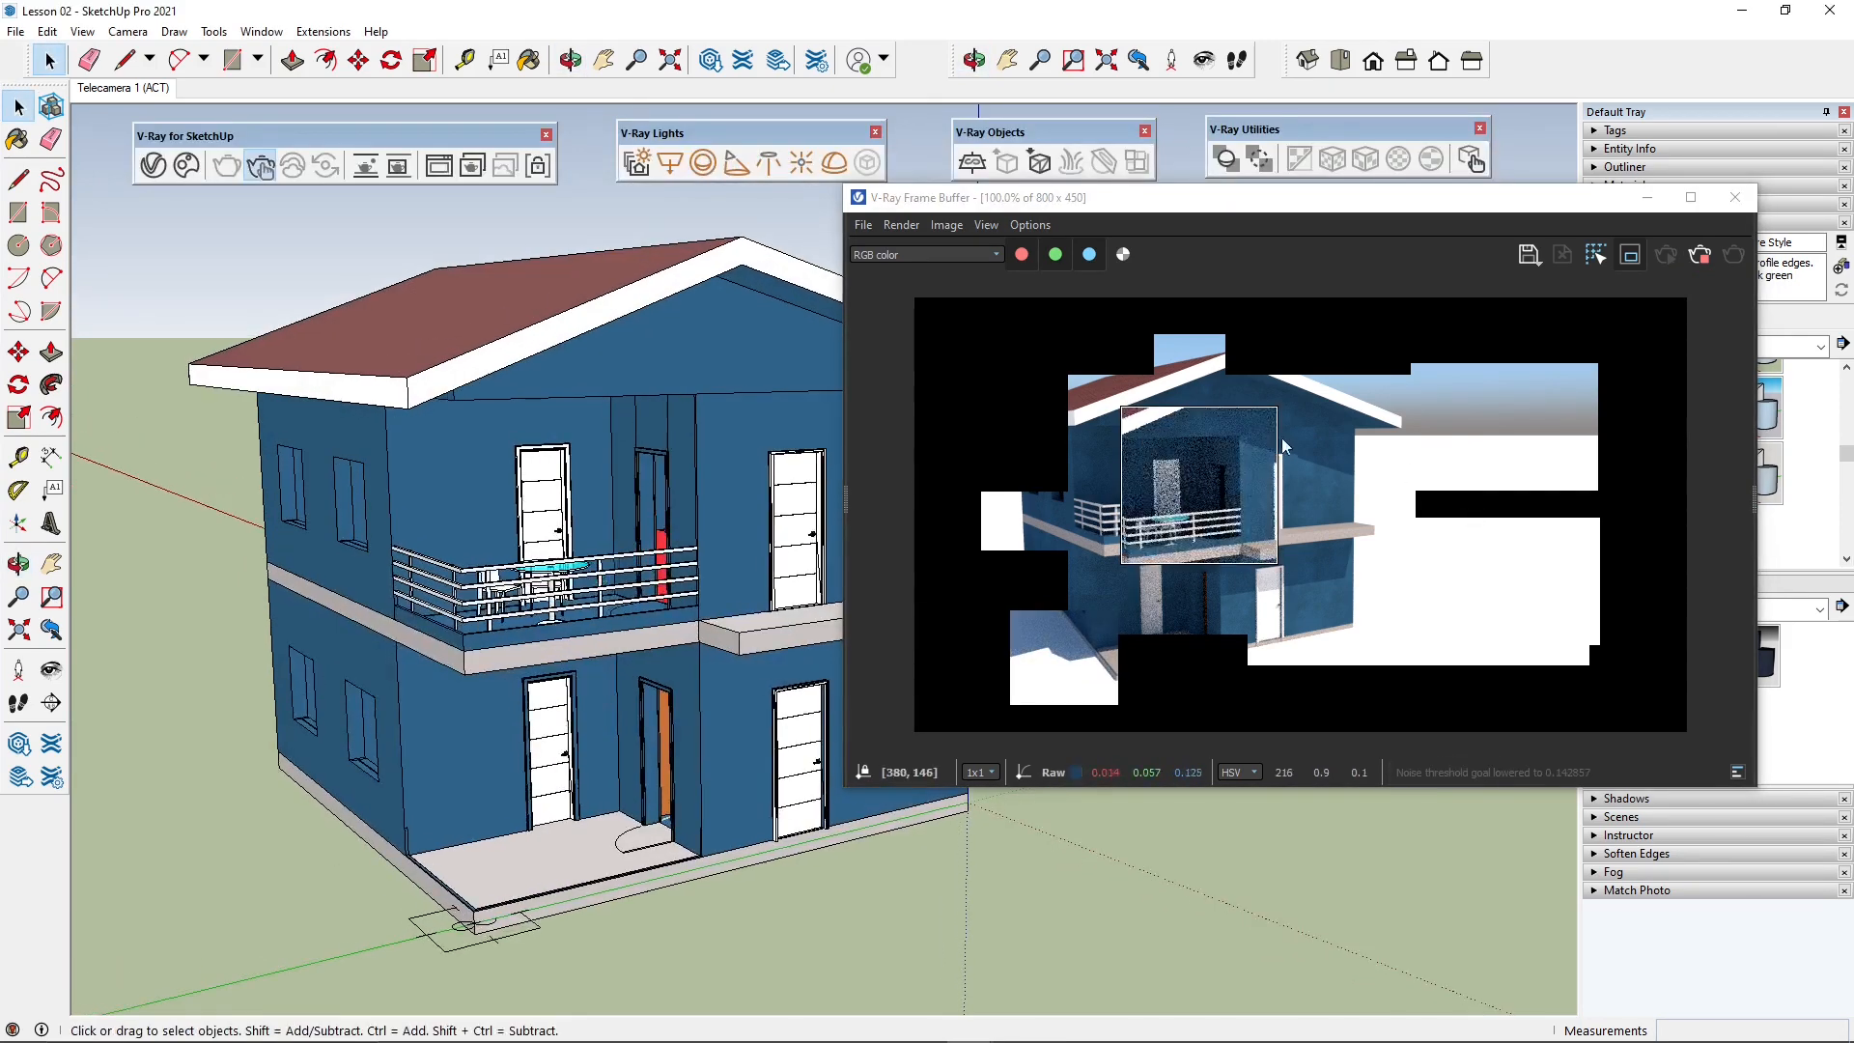
{"action": "left_click_drag", "start_coordinate": [1282, 437], "coordinate": [1400, 586]}
{"action": "mouse_move", "coordinate": [454, 638]}
{"action": "middle_mouse_down"}
{"action": "mouse_move", "coordinate": [496, 643]}
{"action": "mouse_move", "coordinate": [478, 688]}
{"action": "mouse_move", "coordinate": [510, 608]}
{"action": "middle_mouse_up"}
{"action": "left_click", "coordinate": [1282, 512]}
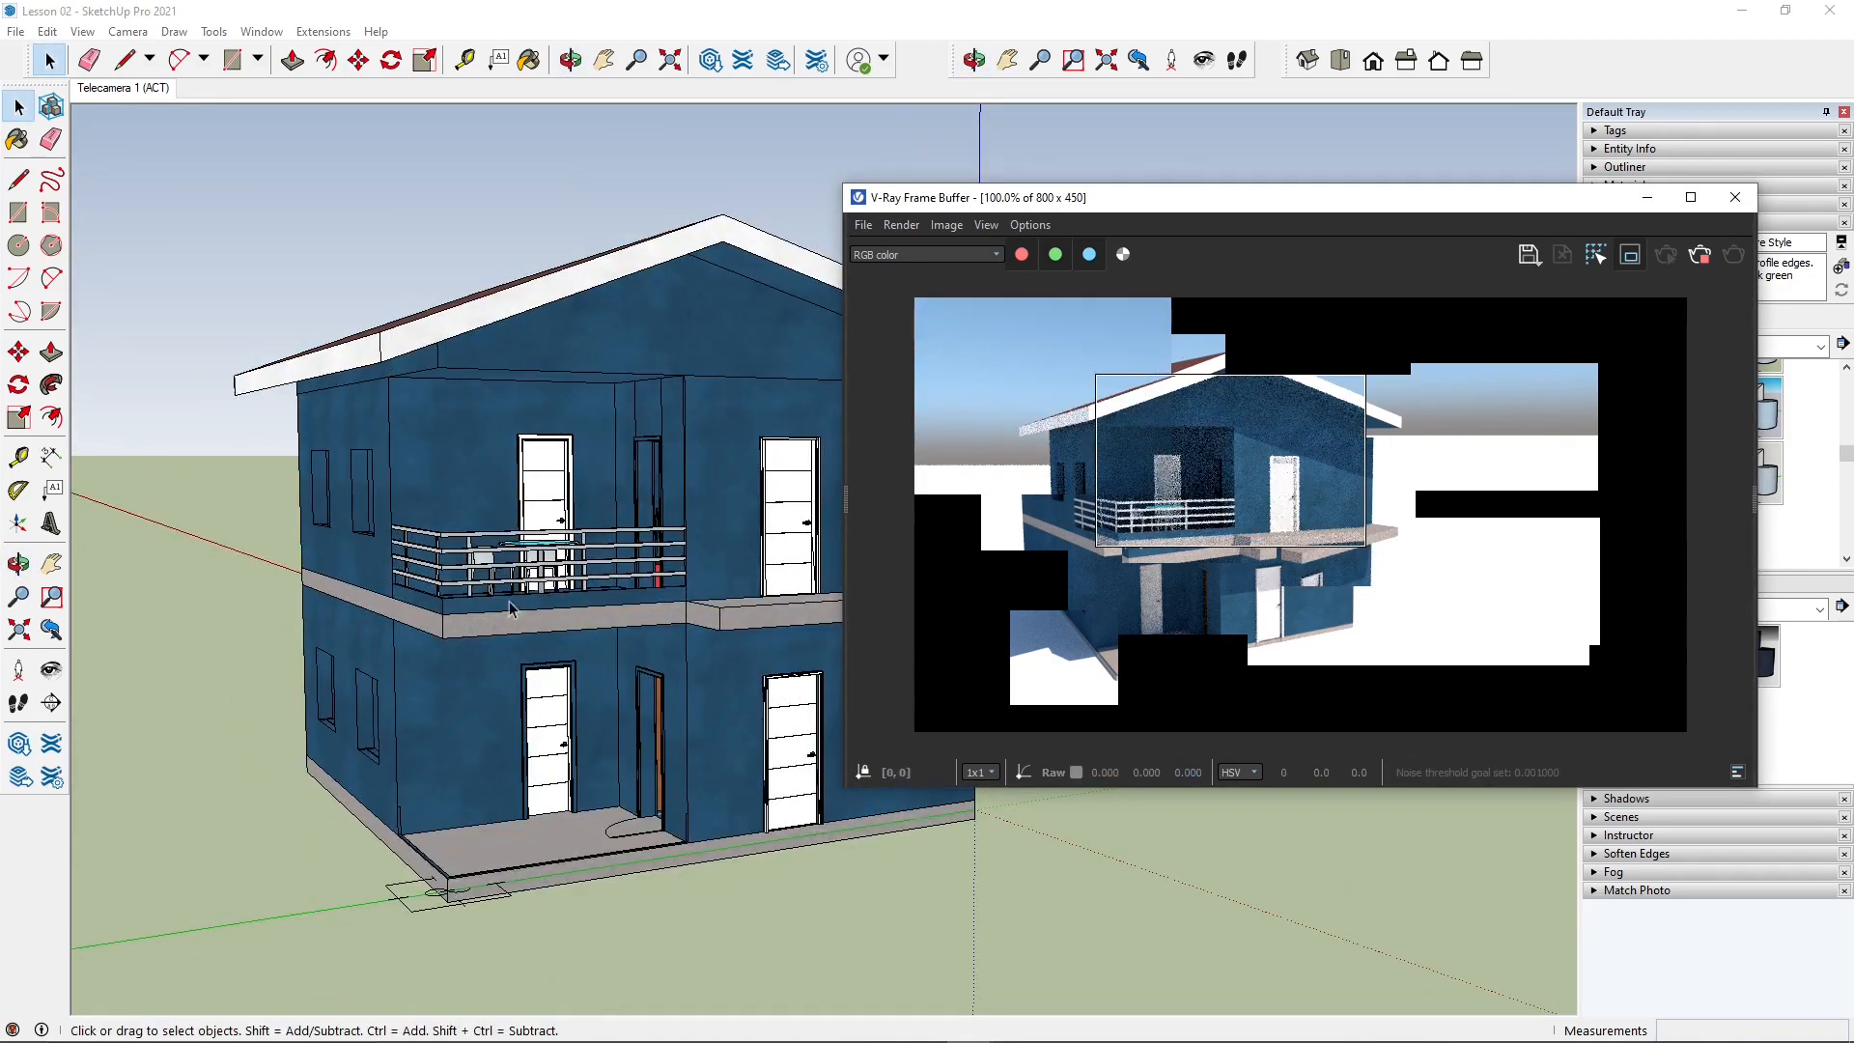
Step: Turn the model toward its windowed side wall, render a region over that wall and show the render in the viewport
{"action": "middle_click_drag", "start_coordinate": [473, 772], "coordinate": [811, 722]}
{"action": "mouse_move", "coordinate": [1029, 455]}
{"action": "left_mouse_down"}
{"action": "mouse_move", "coordinate": [1083, 647]}
{"action": "mouse_move", "coordinate": [1144, 677]}
{"action": "left_mouse_up"}
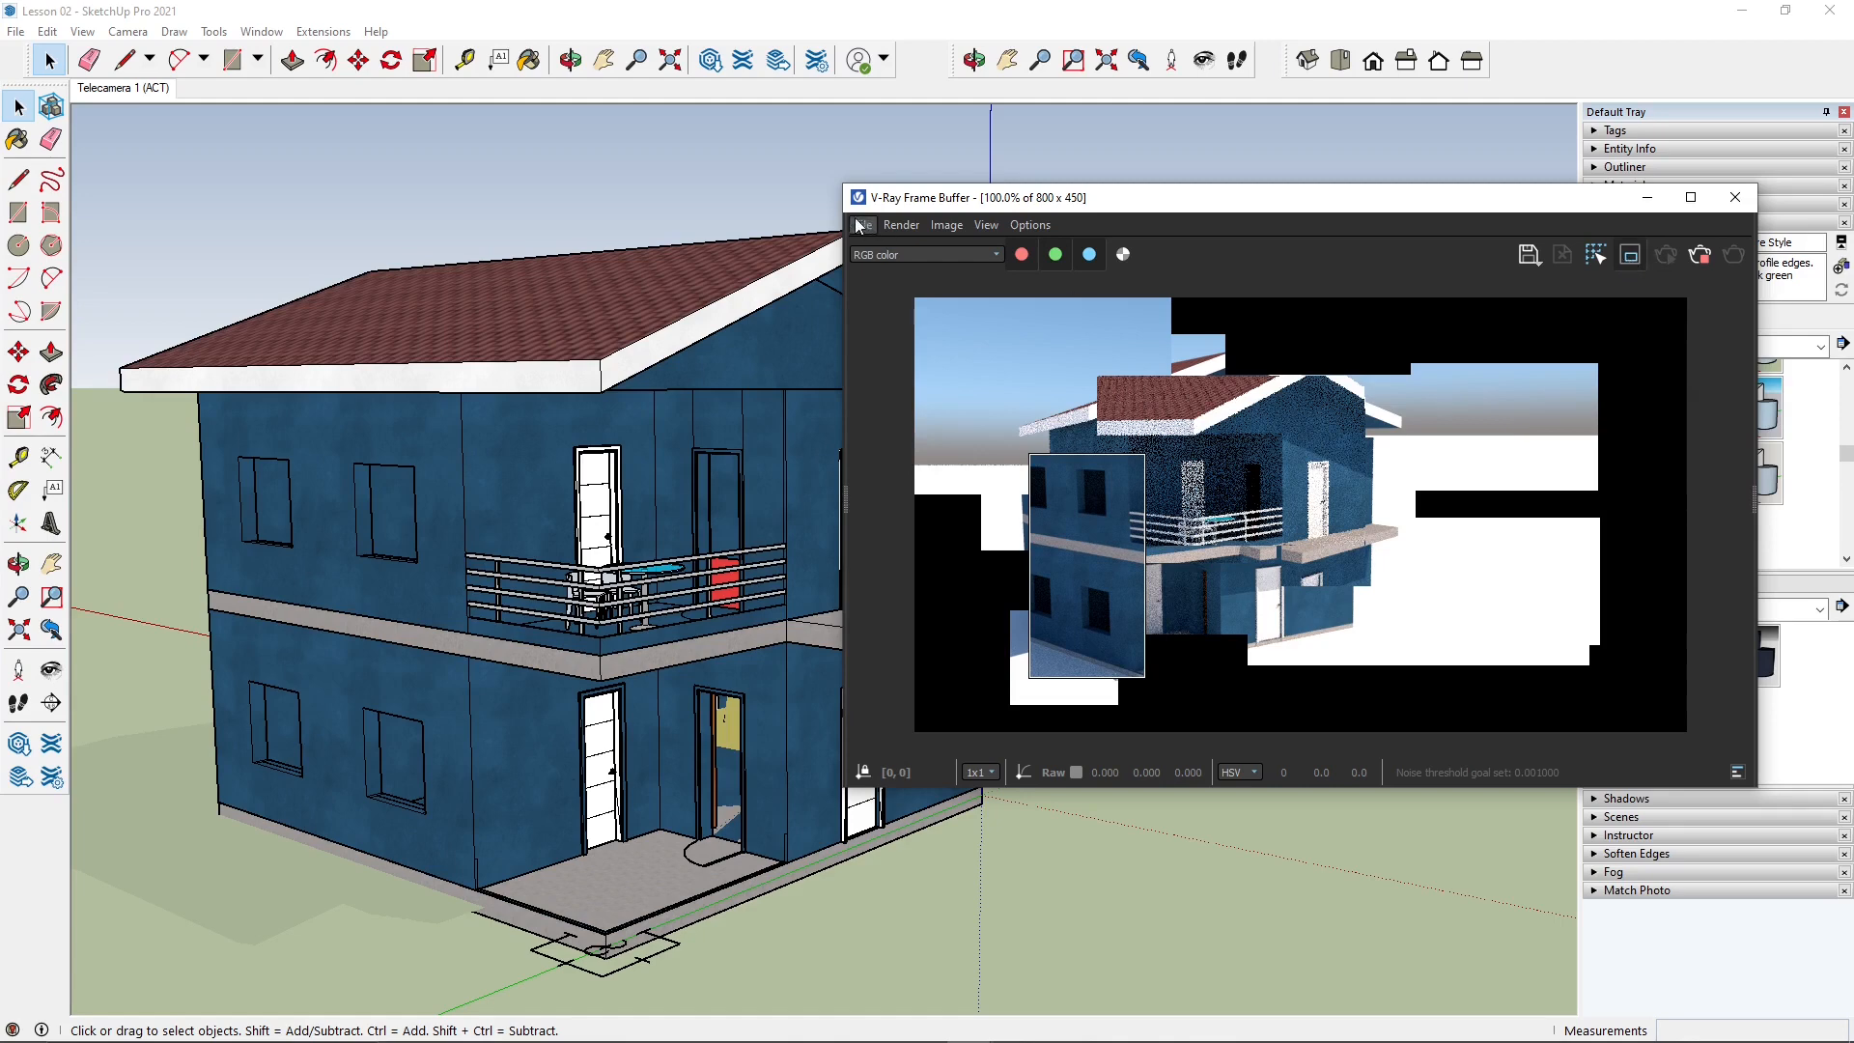
{"action": "left_click", "coordinate": [313, 200]}
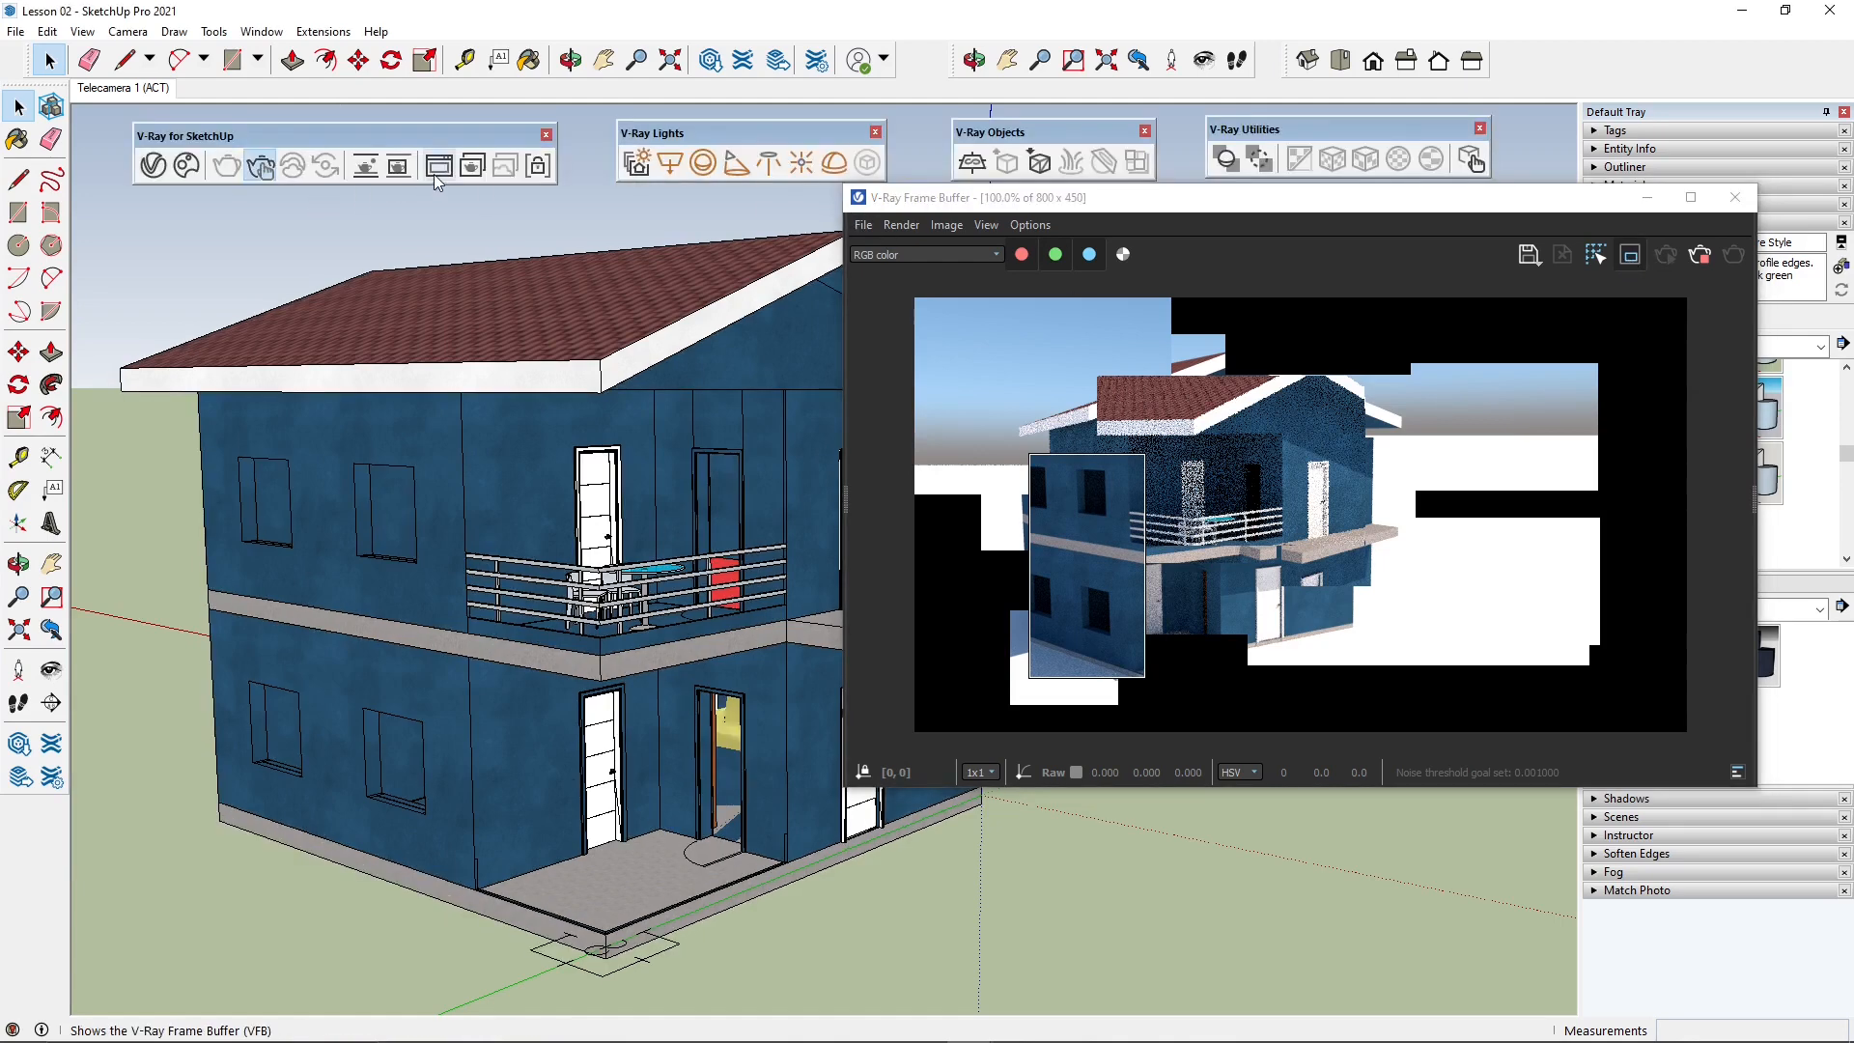
{"action": "left_click", "coordinate": [373, 172]}
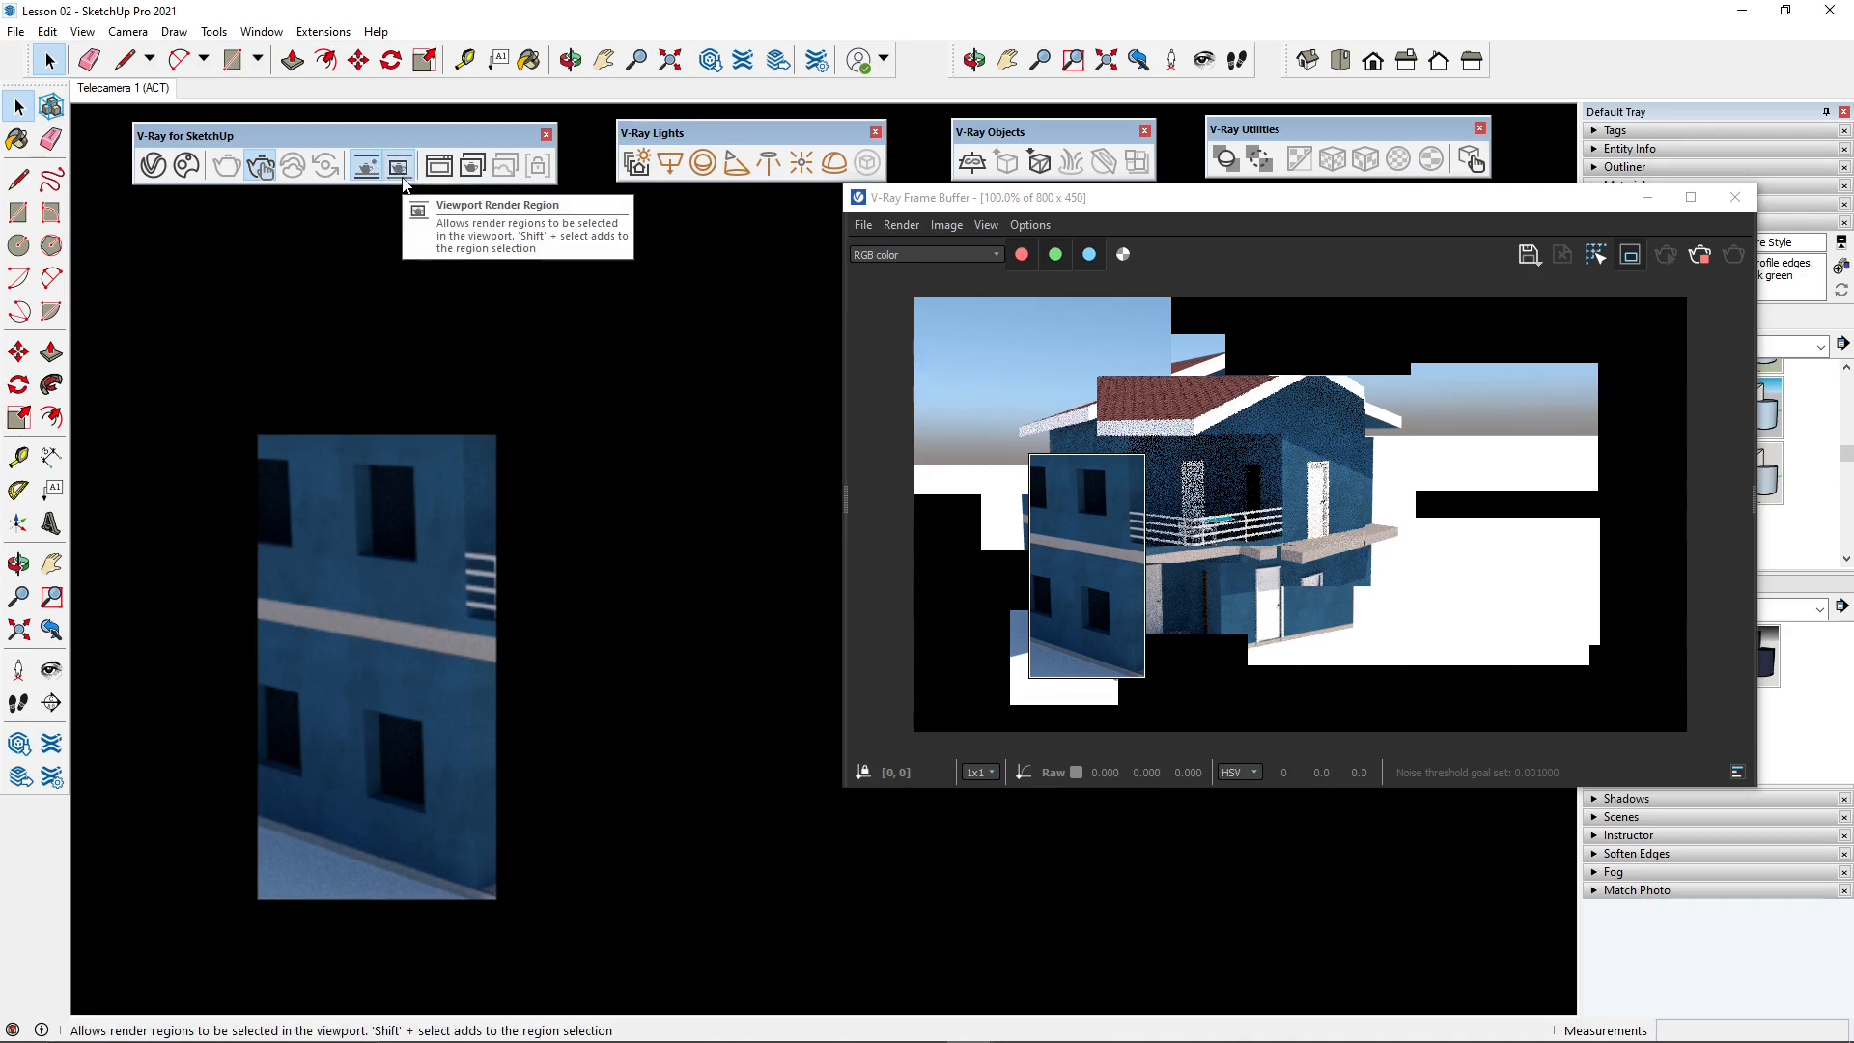
Step: Stop the interactive render and turn off viewport rendering to return to the normal model view
{"action": "left_click_drag", "start_coordinate": [340, 274], "coordinate": [1058, 765]}
{"action": "left_click", "coordinate": [1707, 255]}
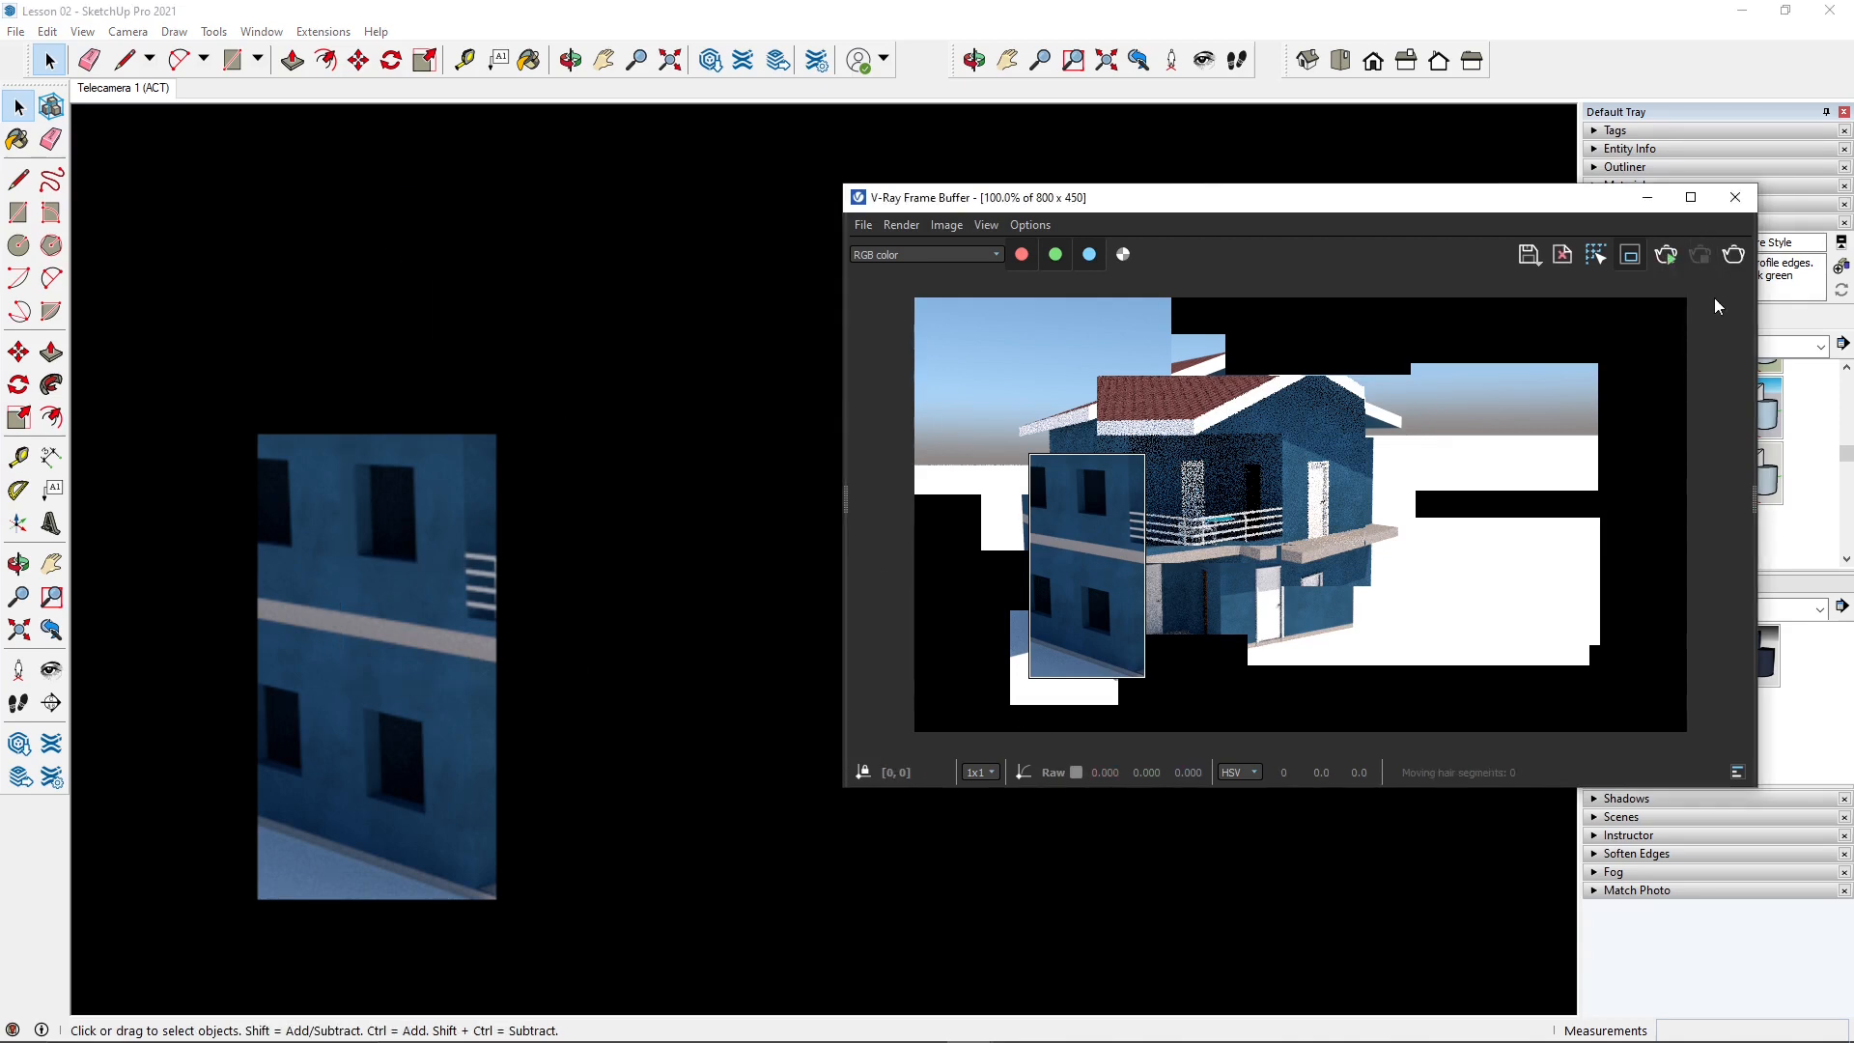
{"action": "left_click", "coordinate": [1735, 198]}
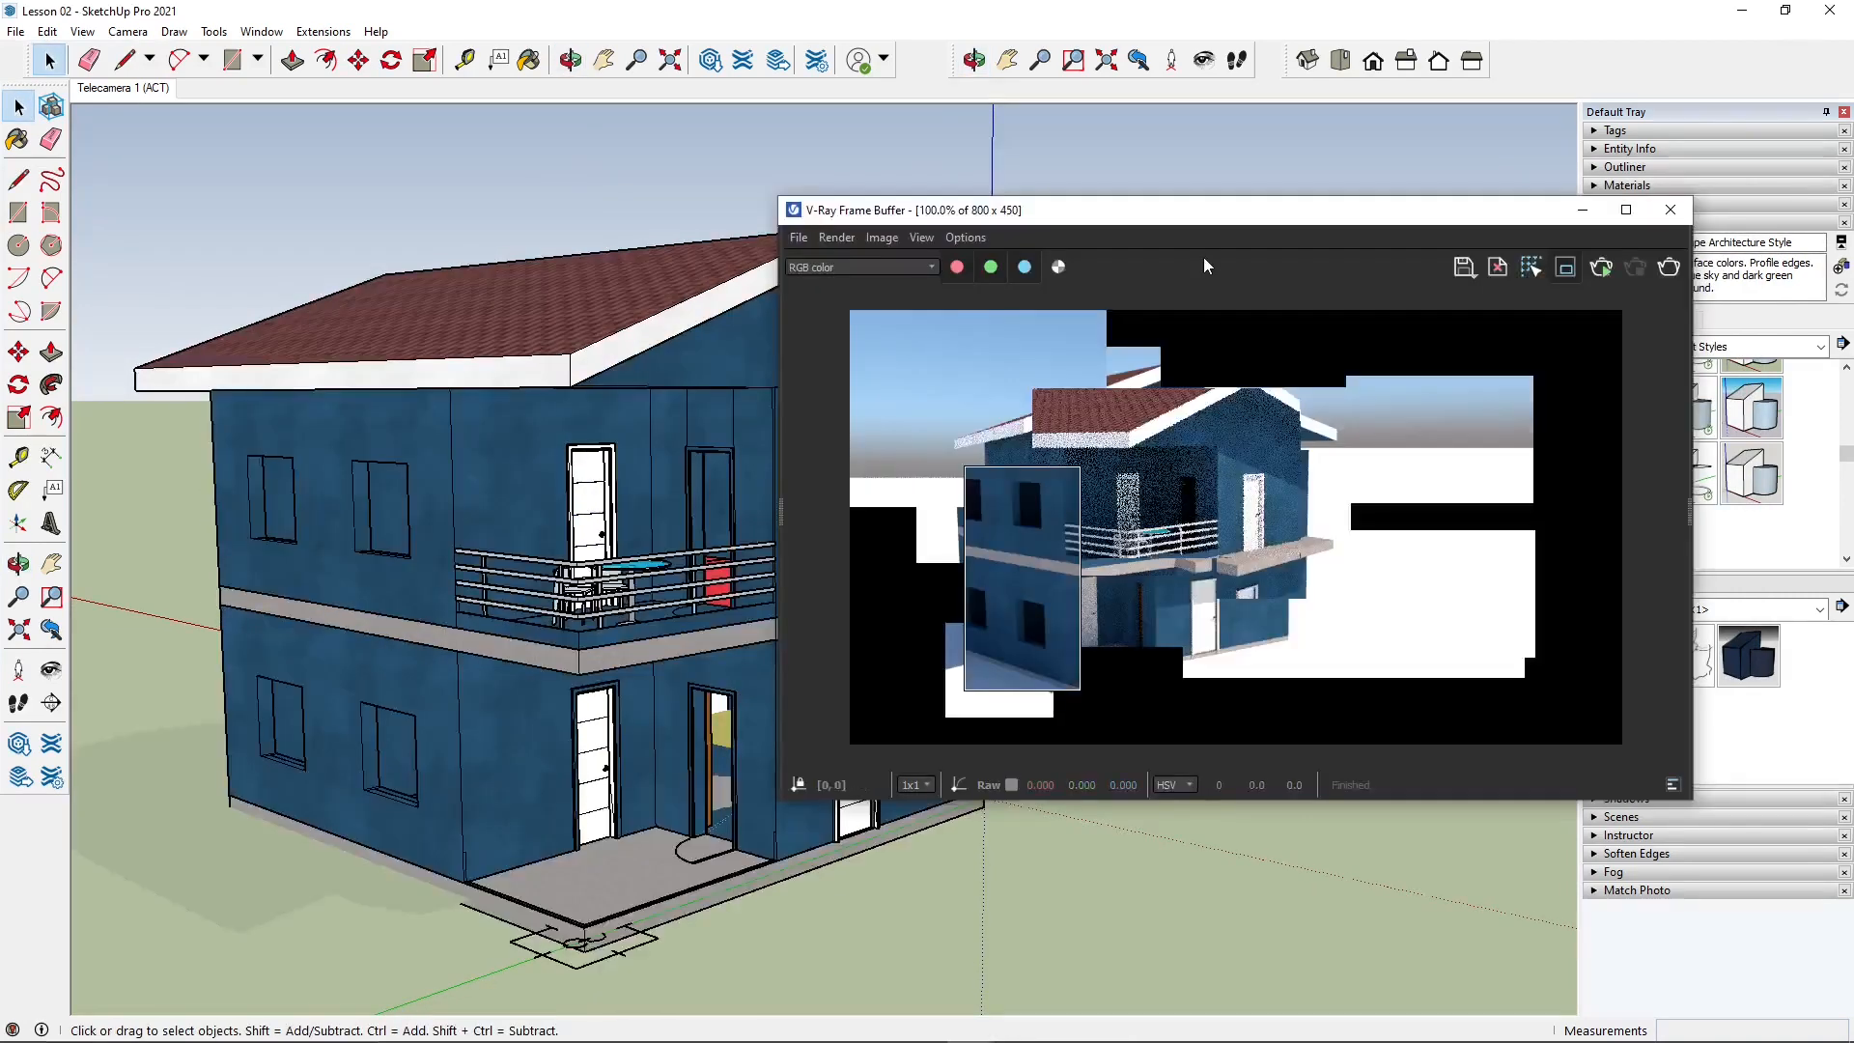
Step: Clear the old image, switch off the render region and render the complete view of the house
{"action": "left_click_drag", "start_coordinate": [1200, 214], "coordinate": [1152, 230]}
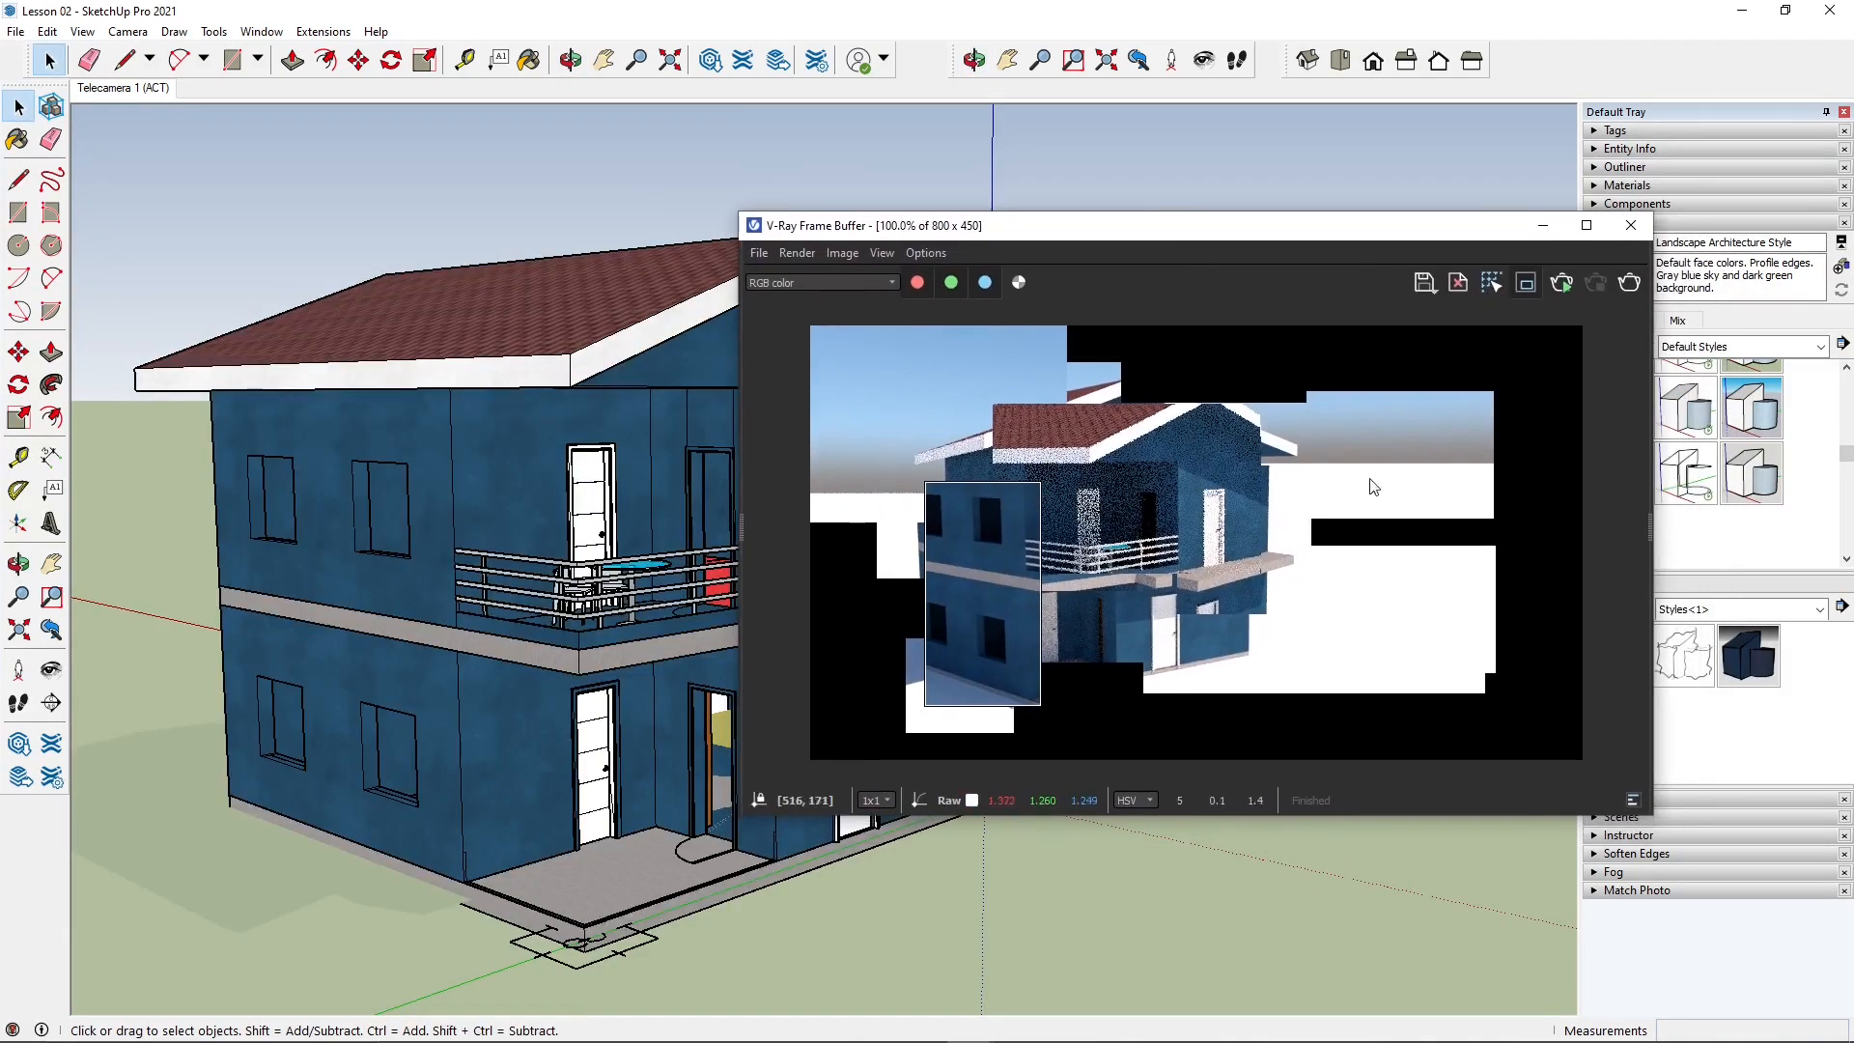
{"action": "left_click", "coordinate": [1458, 287]}
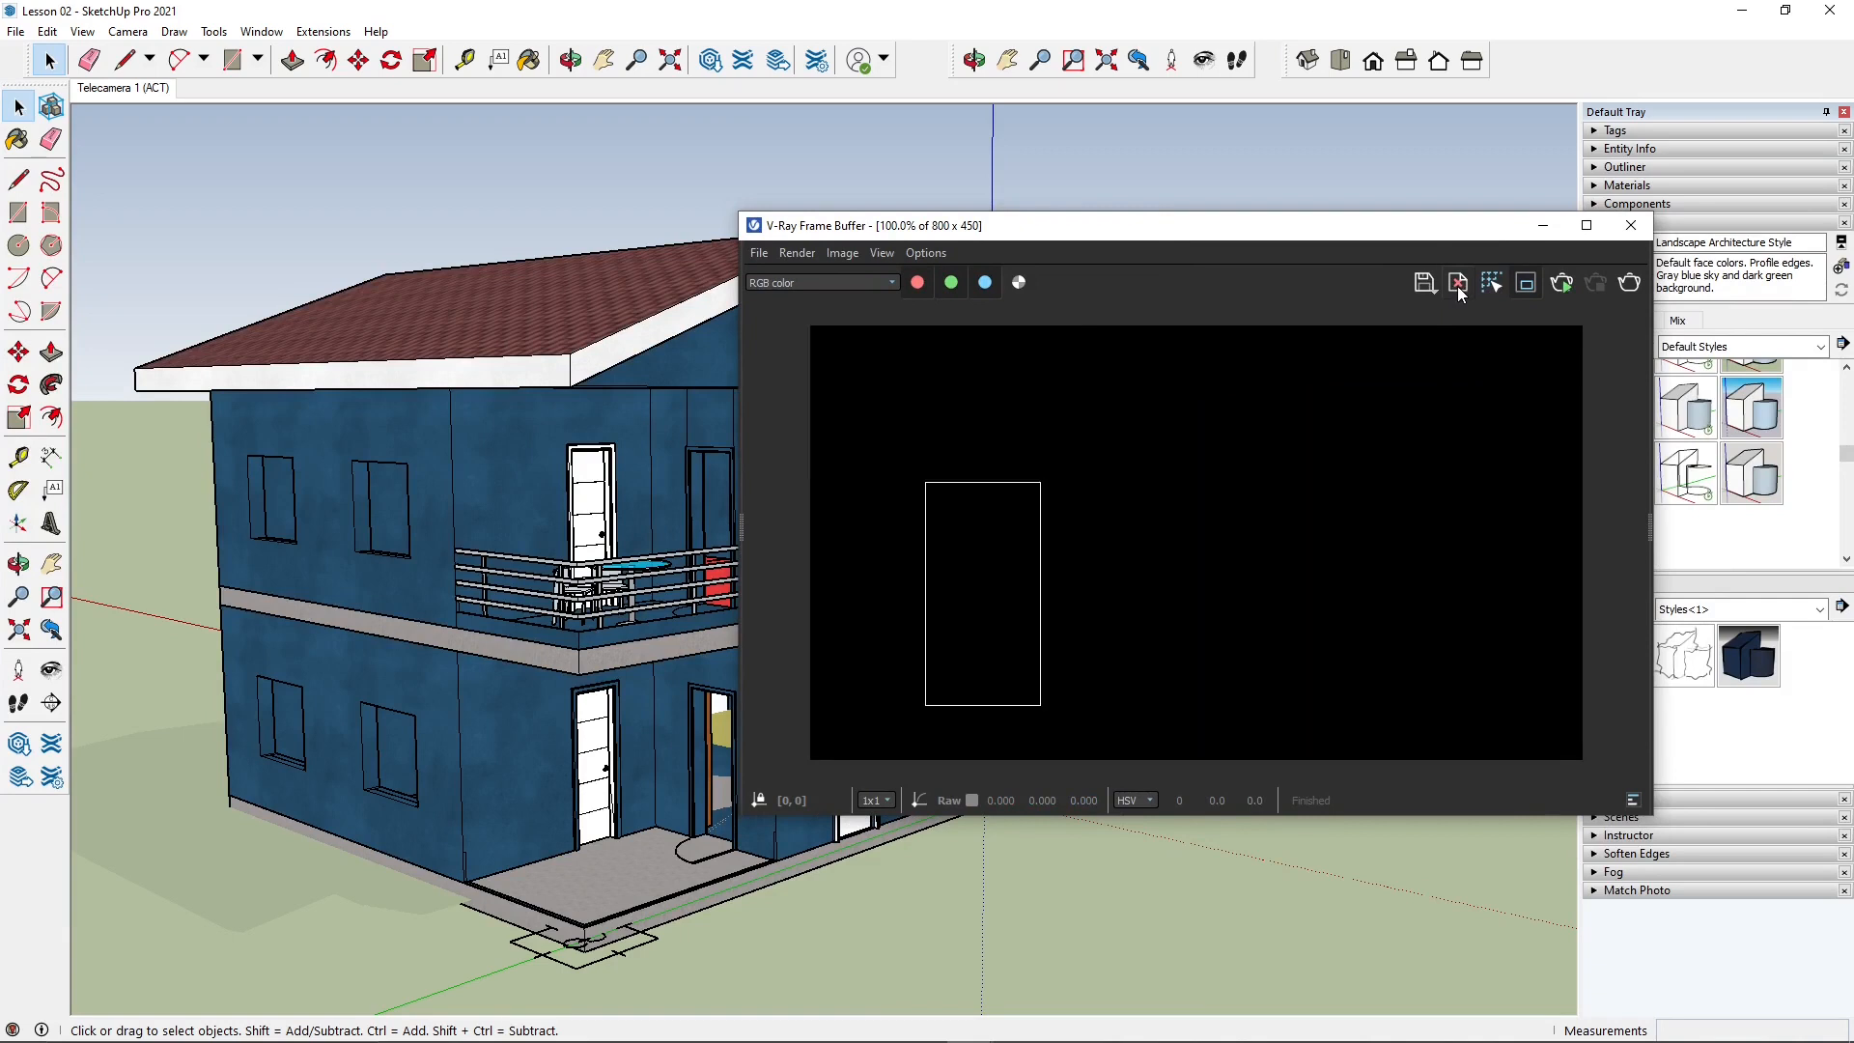
{"action": "left_click", "coordinate": [1526, 290]}
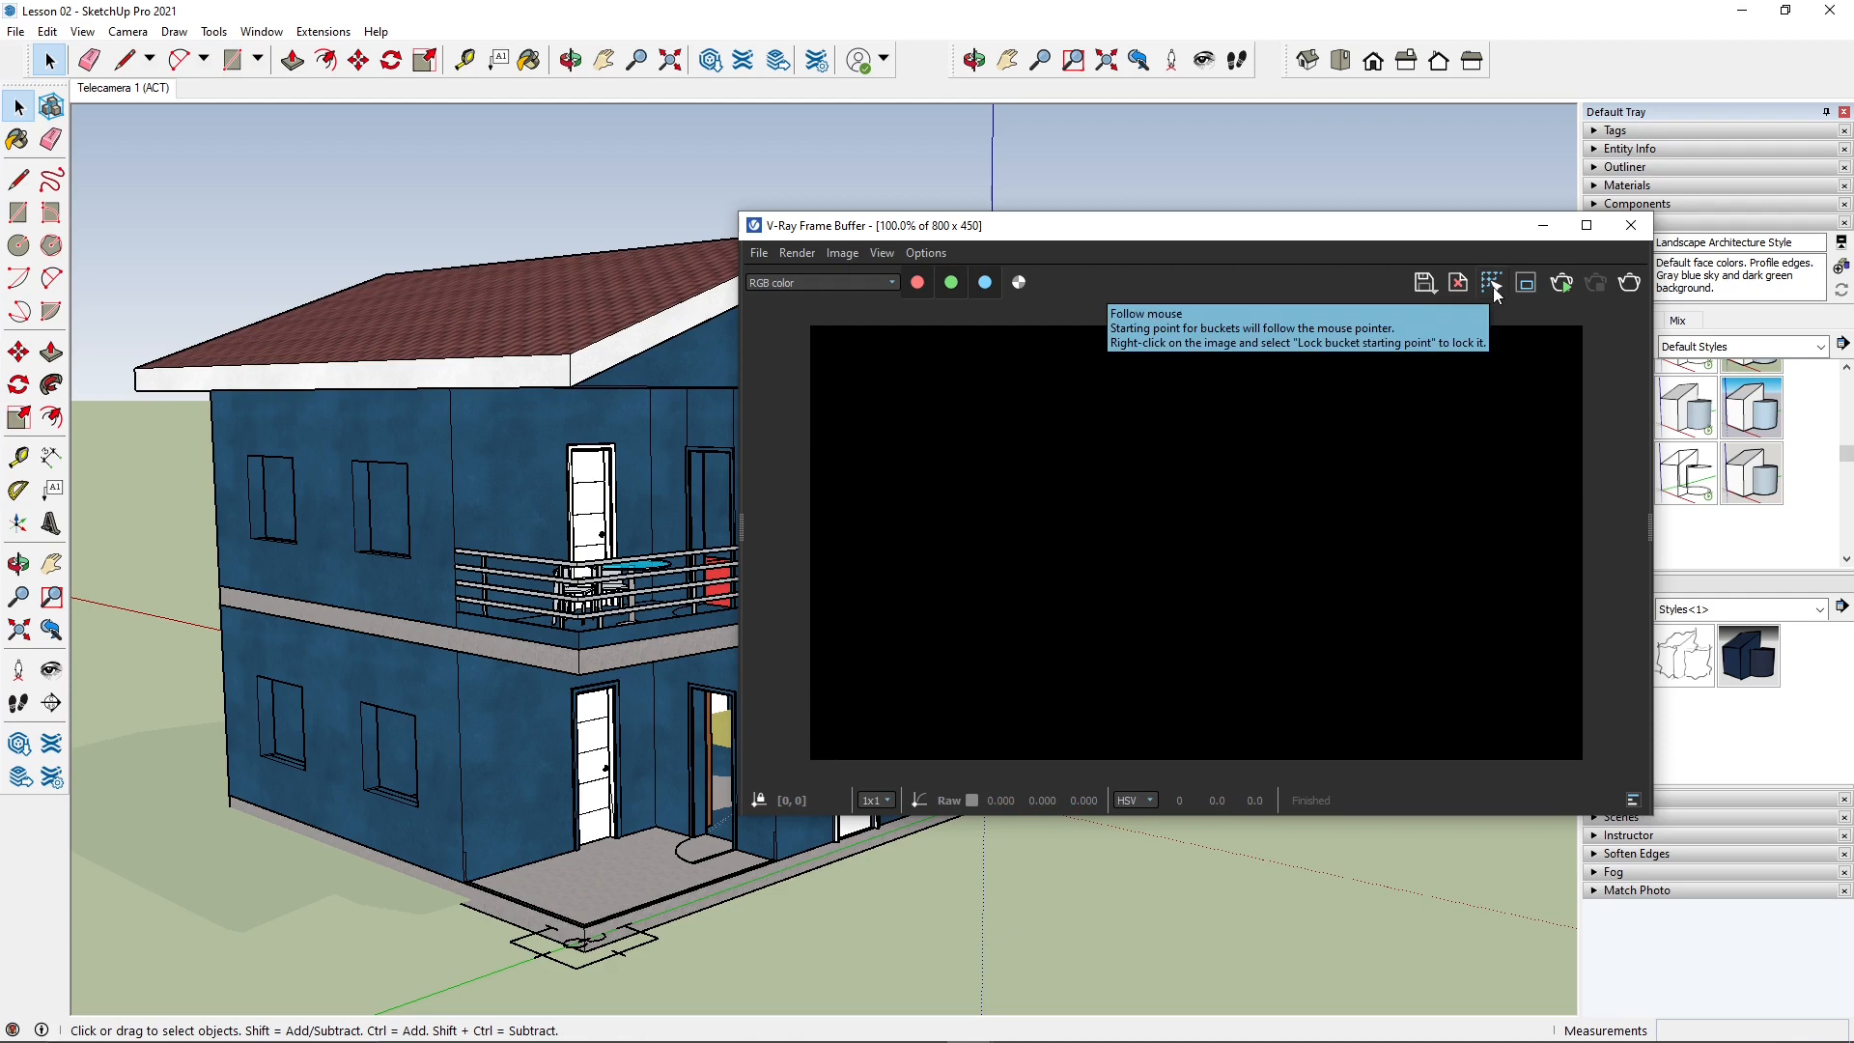
{"action": "left_click_drag", "start_coordinate": [1311, 230], "coordinate": [1380, 233]}
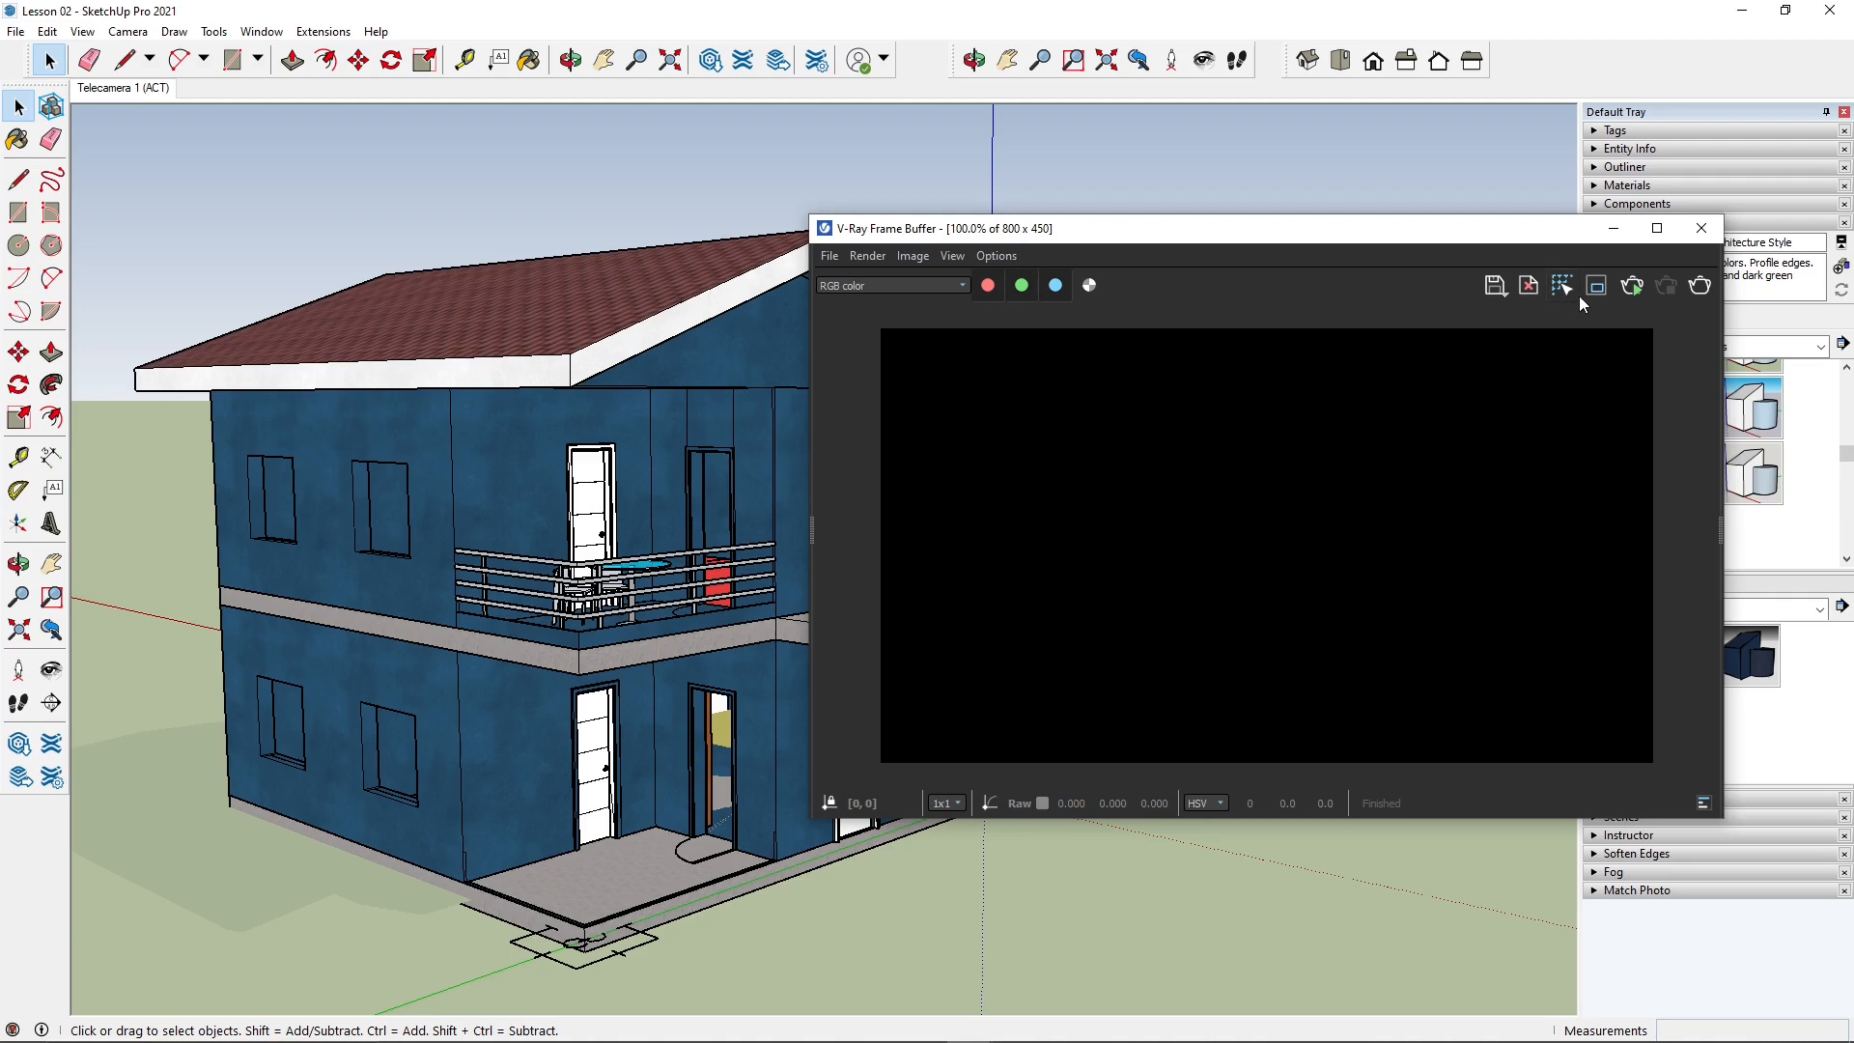
{"action": "left_click", "coordinate": [1699, 287]}
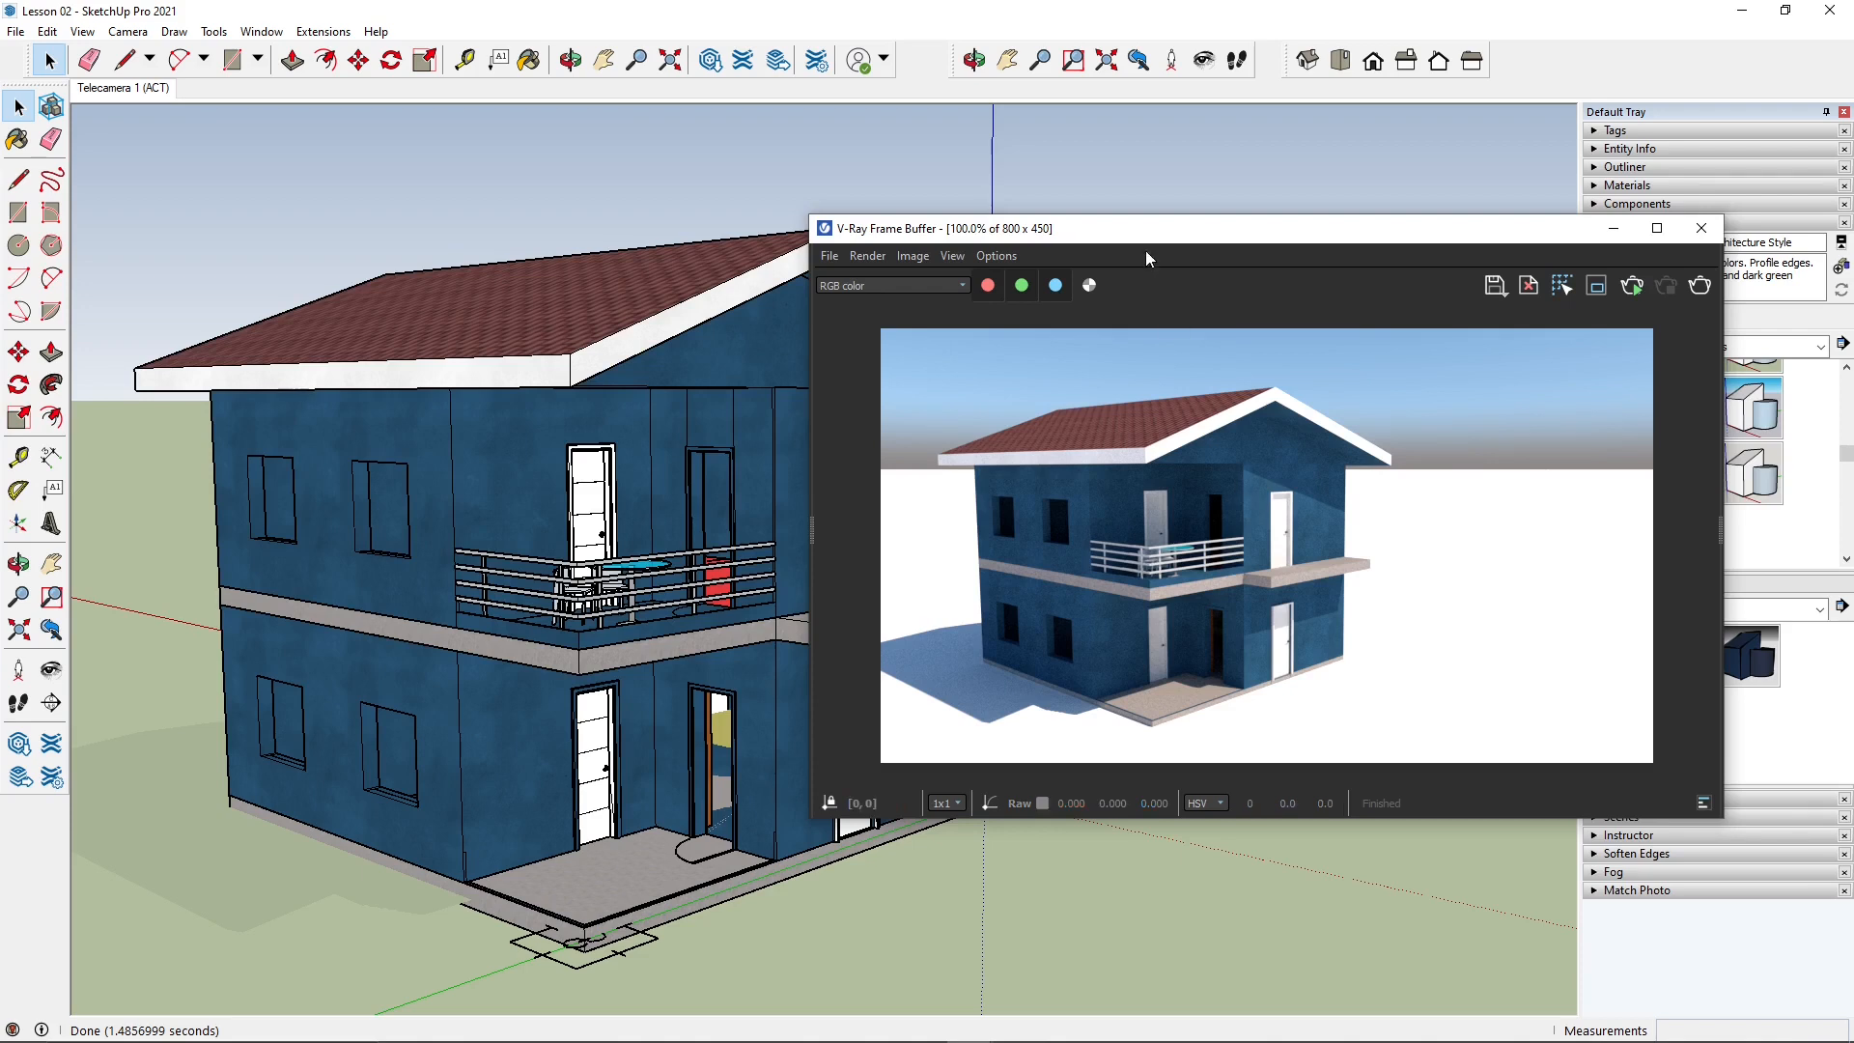
{"action": "left_click_drag", "start_coordinate": [1213, 232], "coordinate": [1277, 228]}
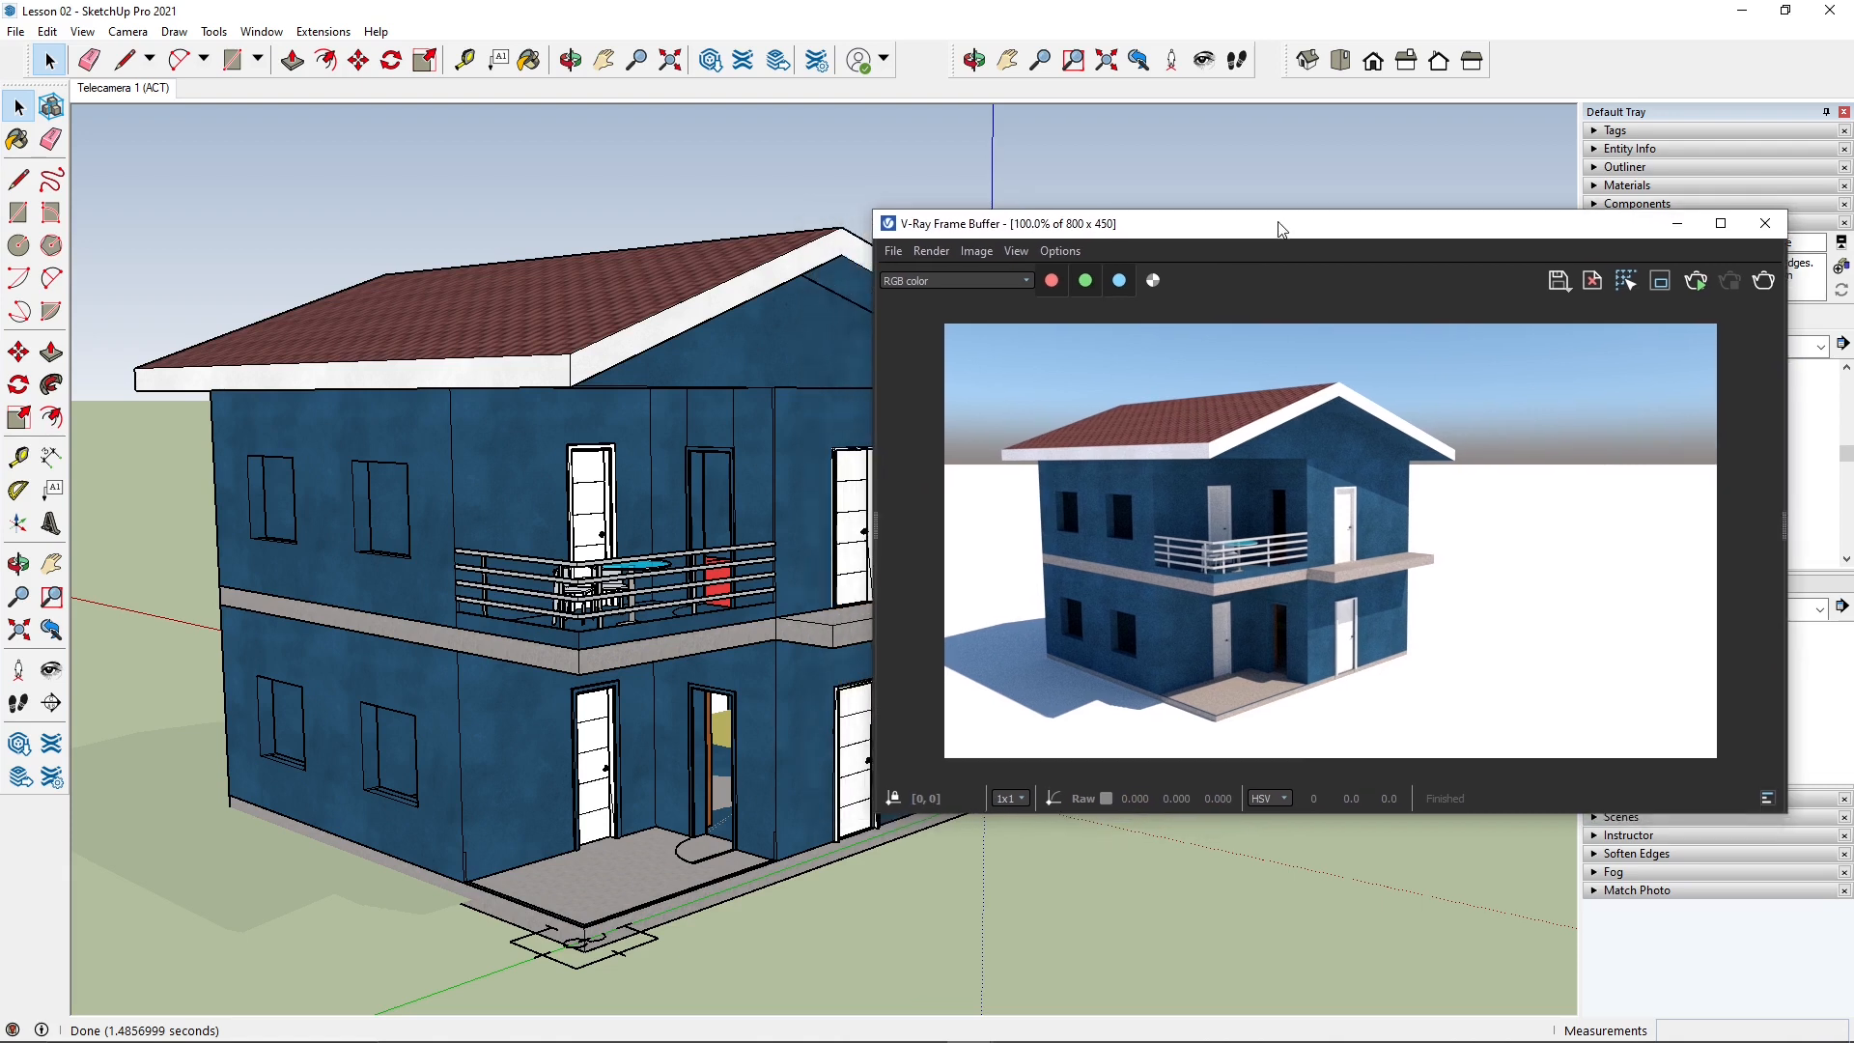
{"action": "left_click_drag", "start_coordinate": [1450, 235], "coordinate": [1454, 235]}
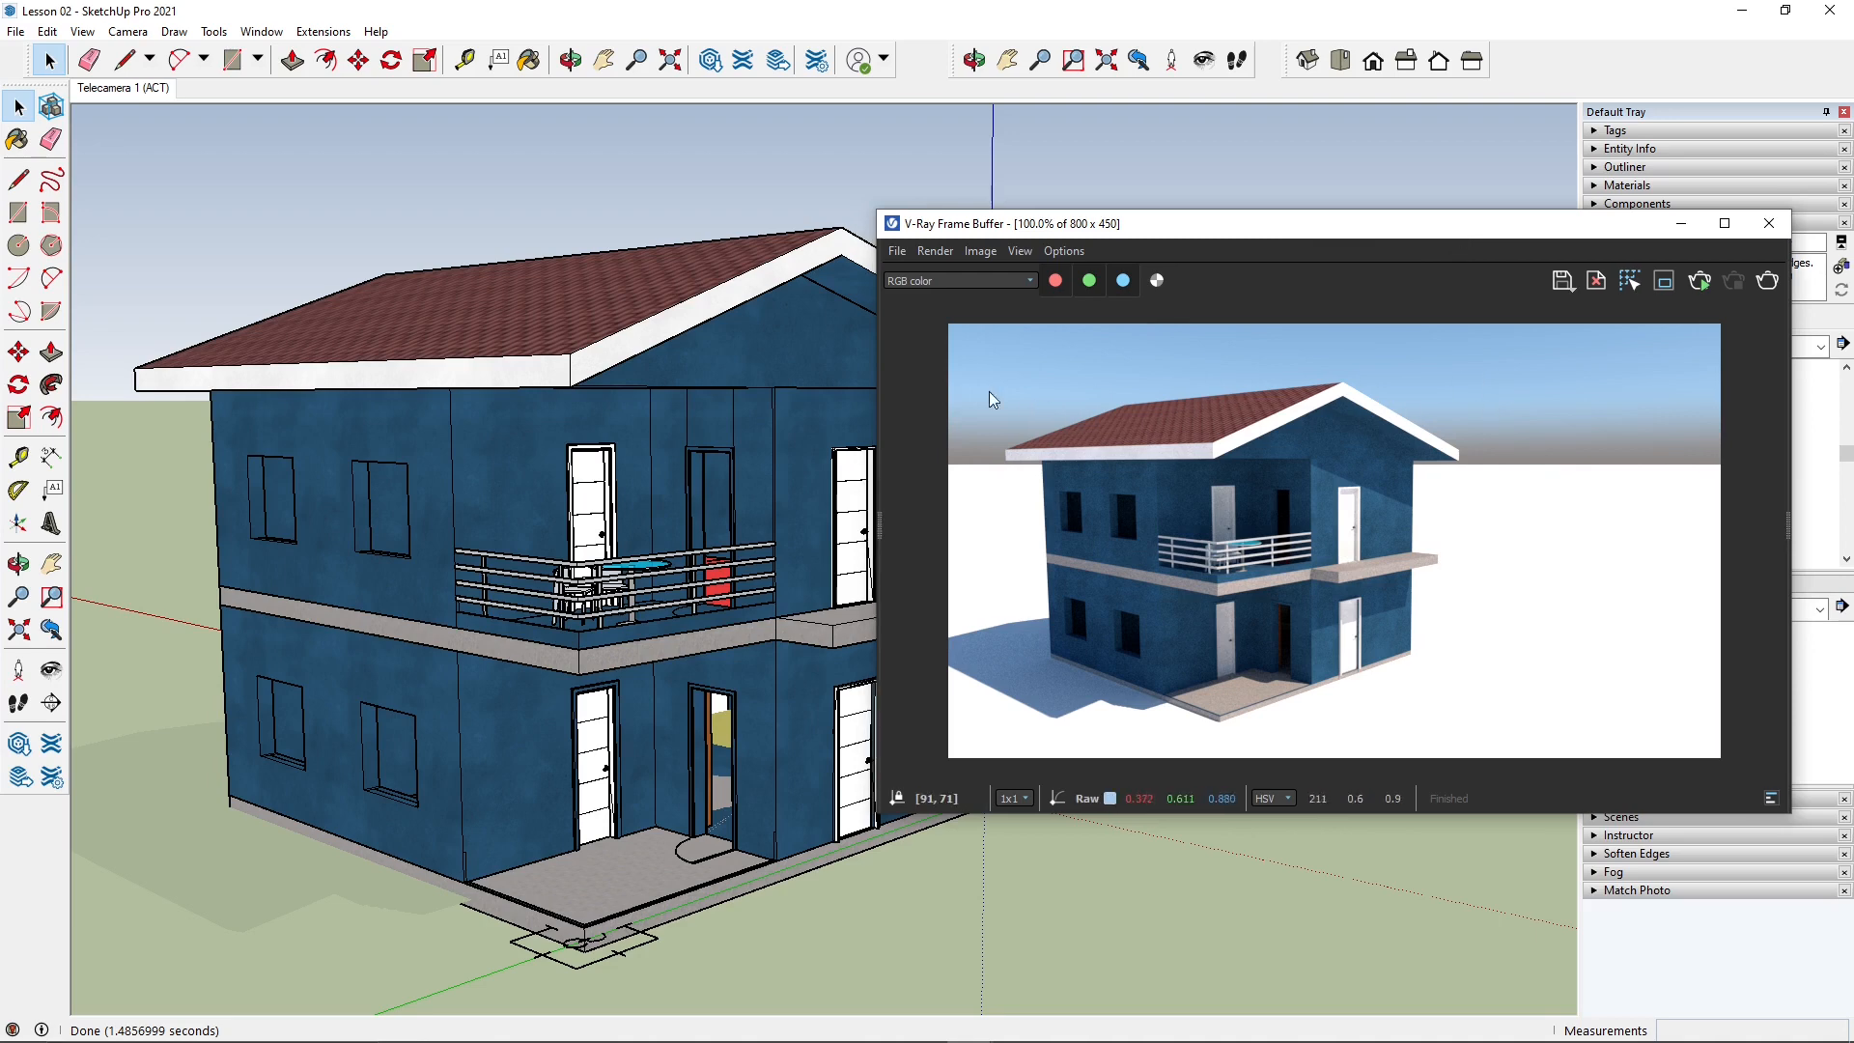
Step: Turn off Progressive in the V-Ray Asset Editor's Render settings
{"action": "left_click", "coordinate": [449, 260]}
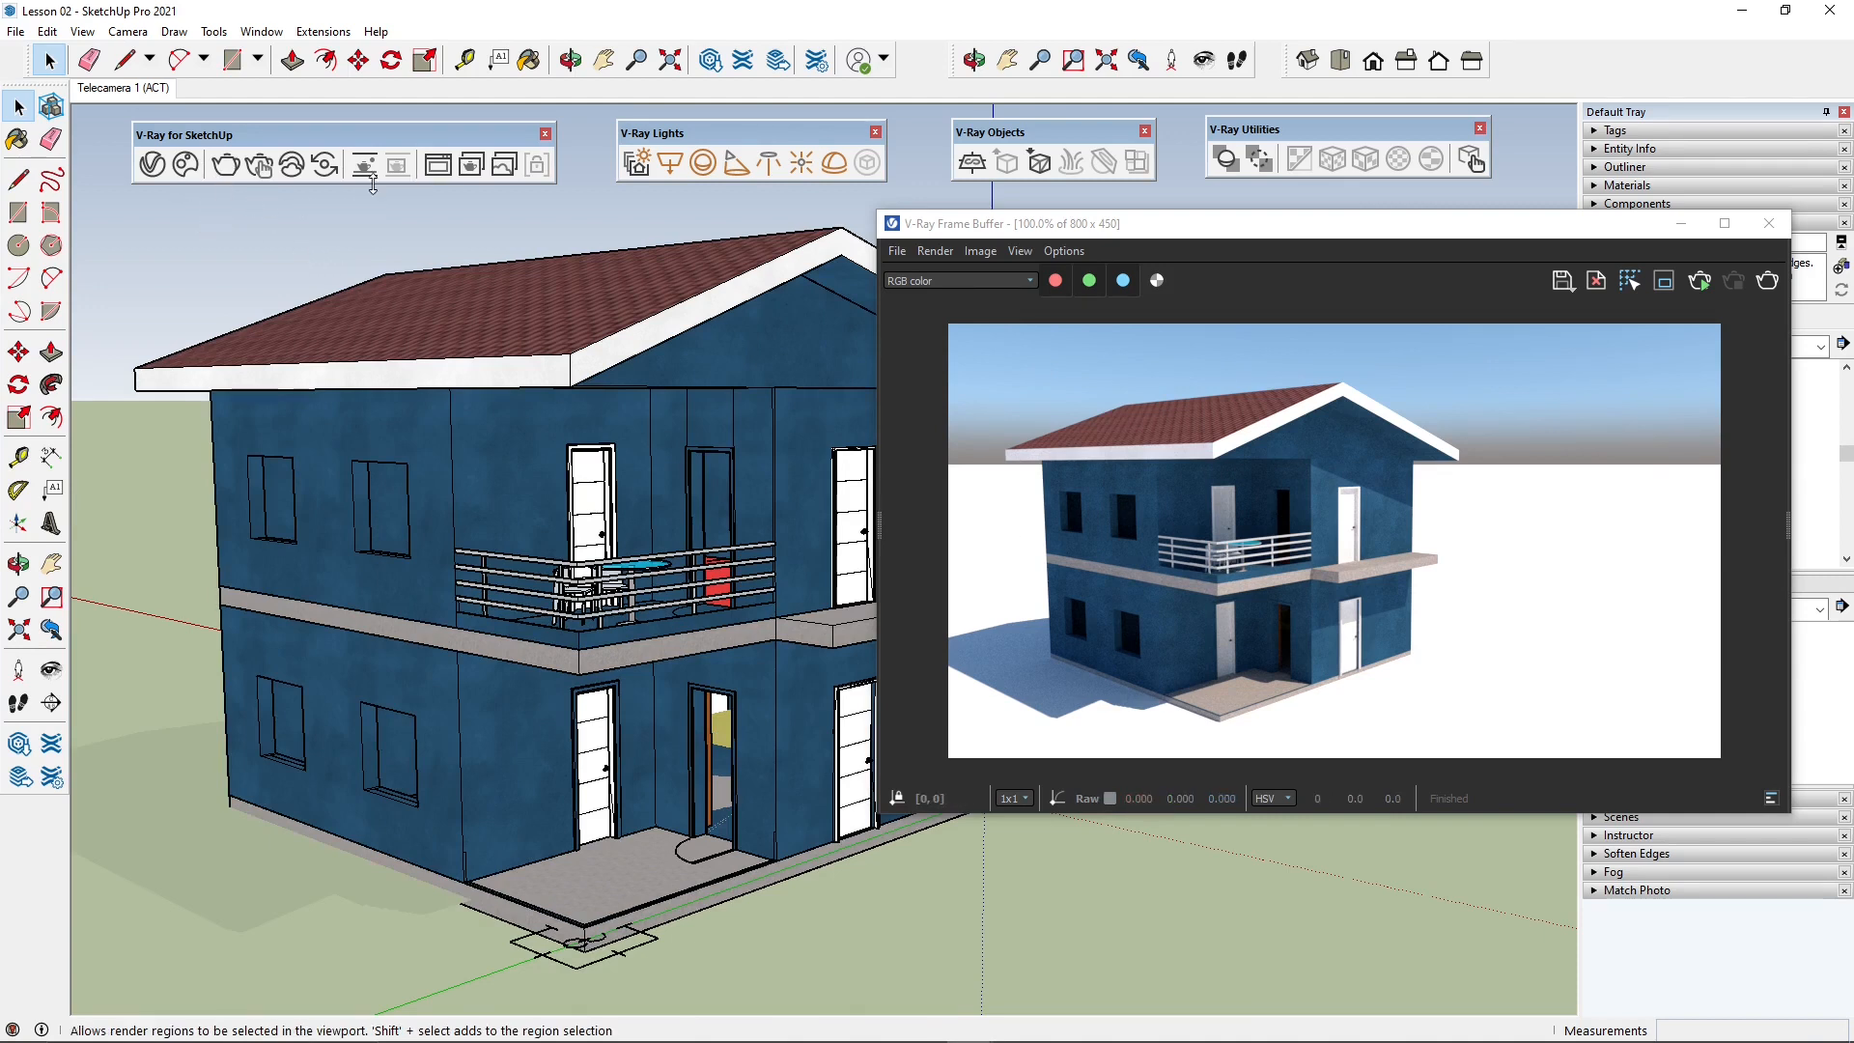
{"action": "left_click", "coordinate": [152, 164]}
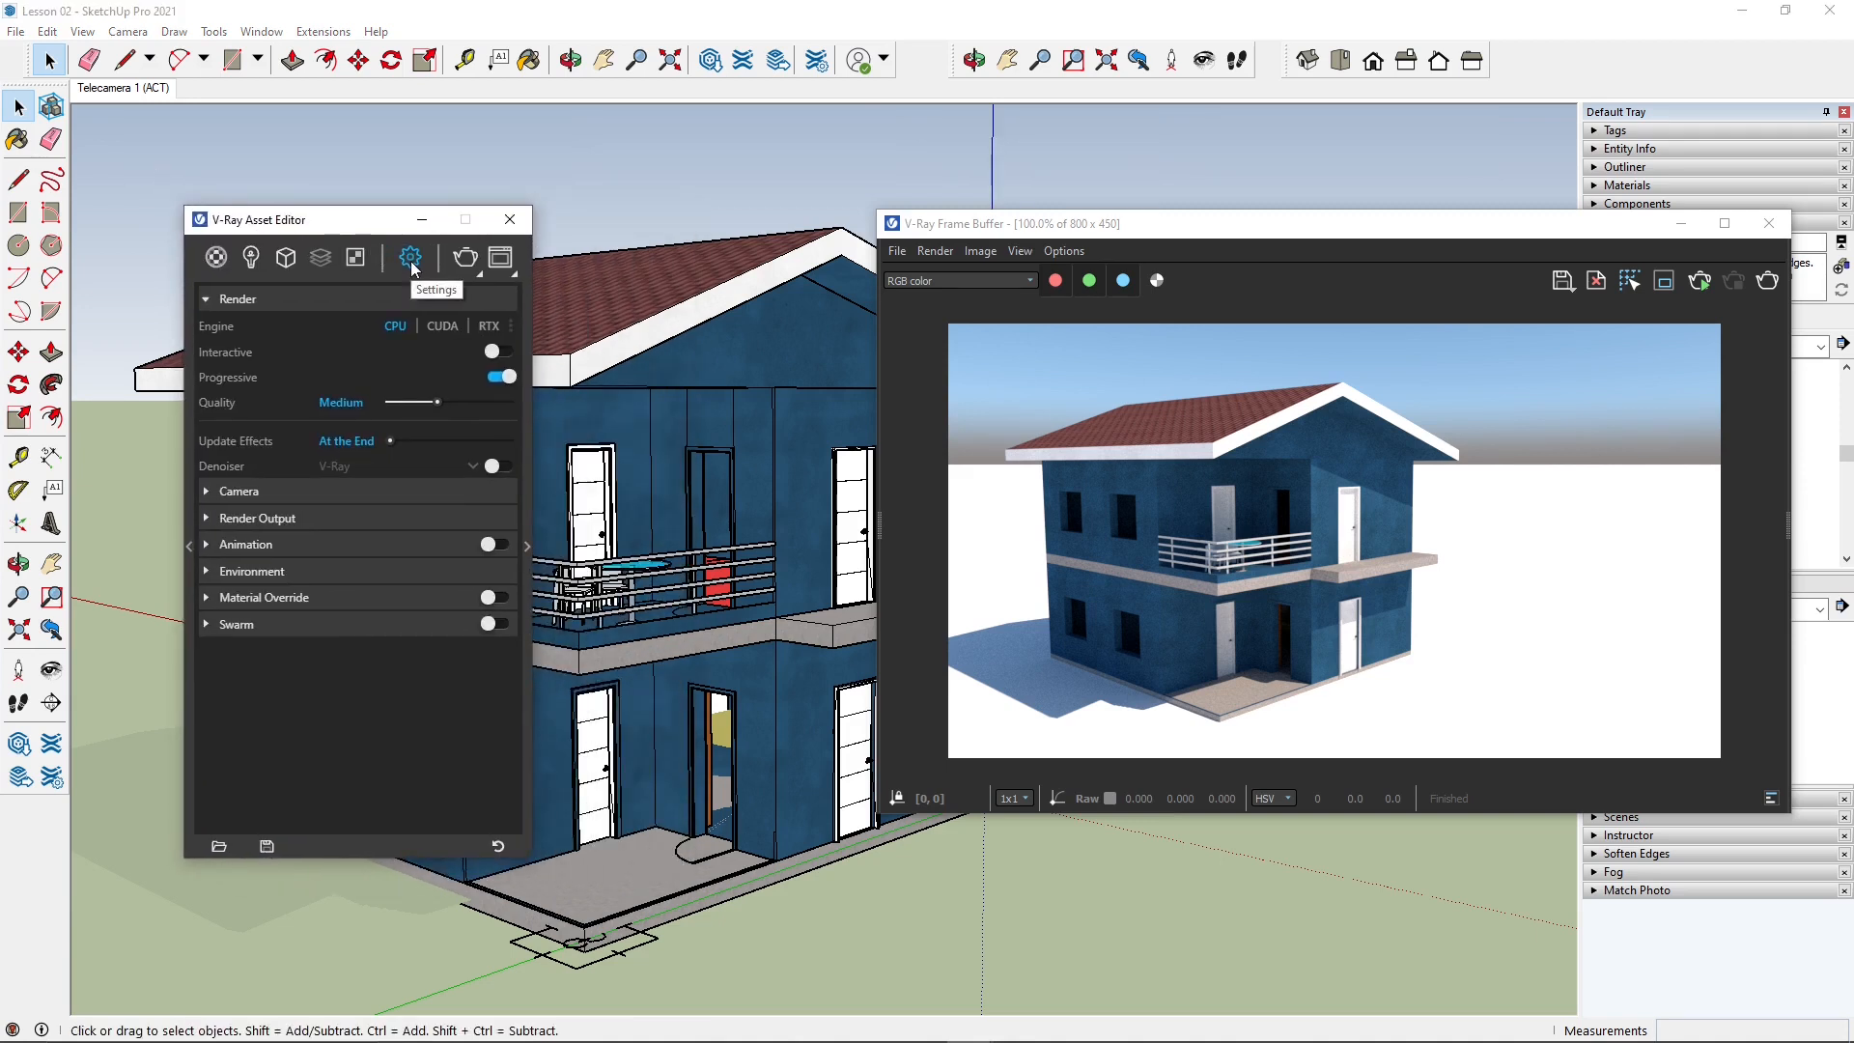
{"action": "left_click", "coordinate": [207, 300]}
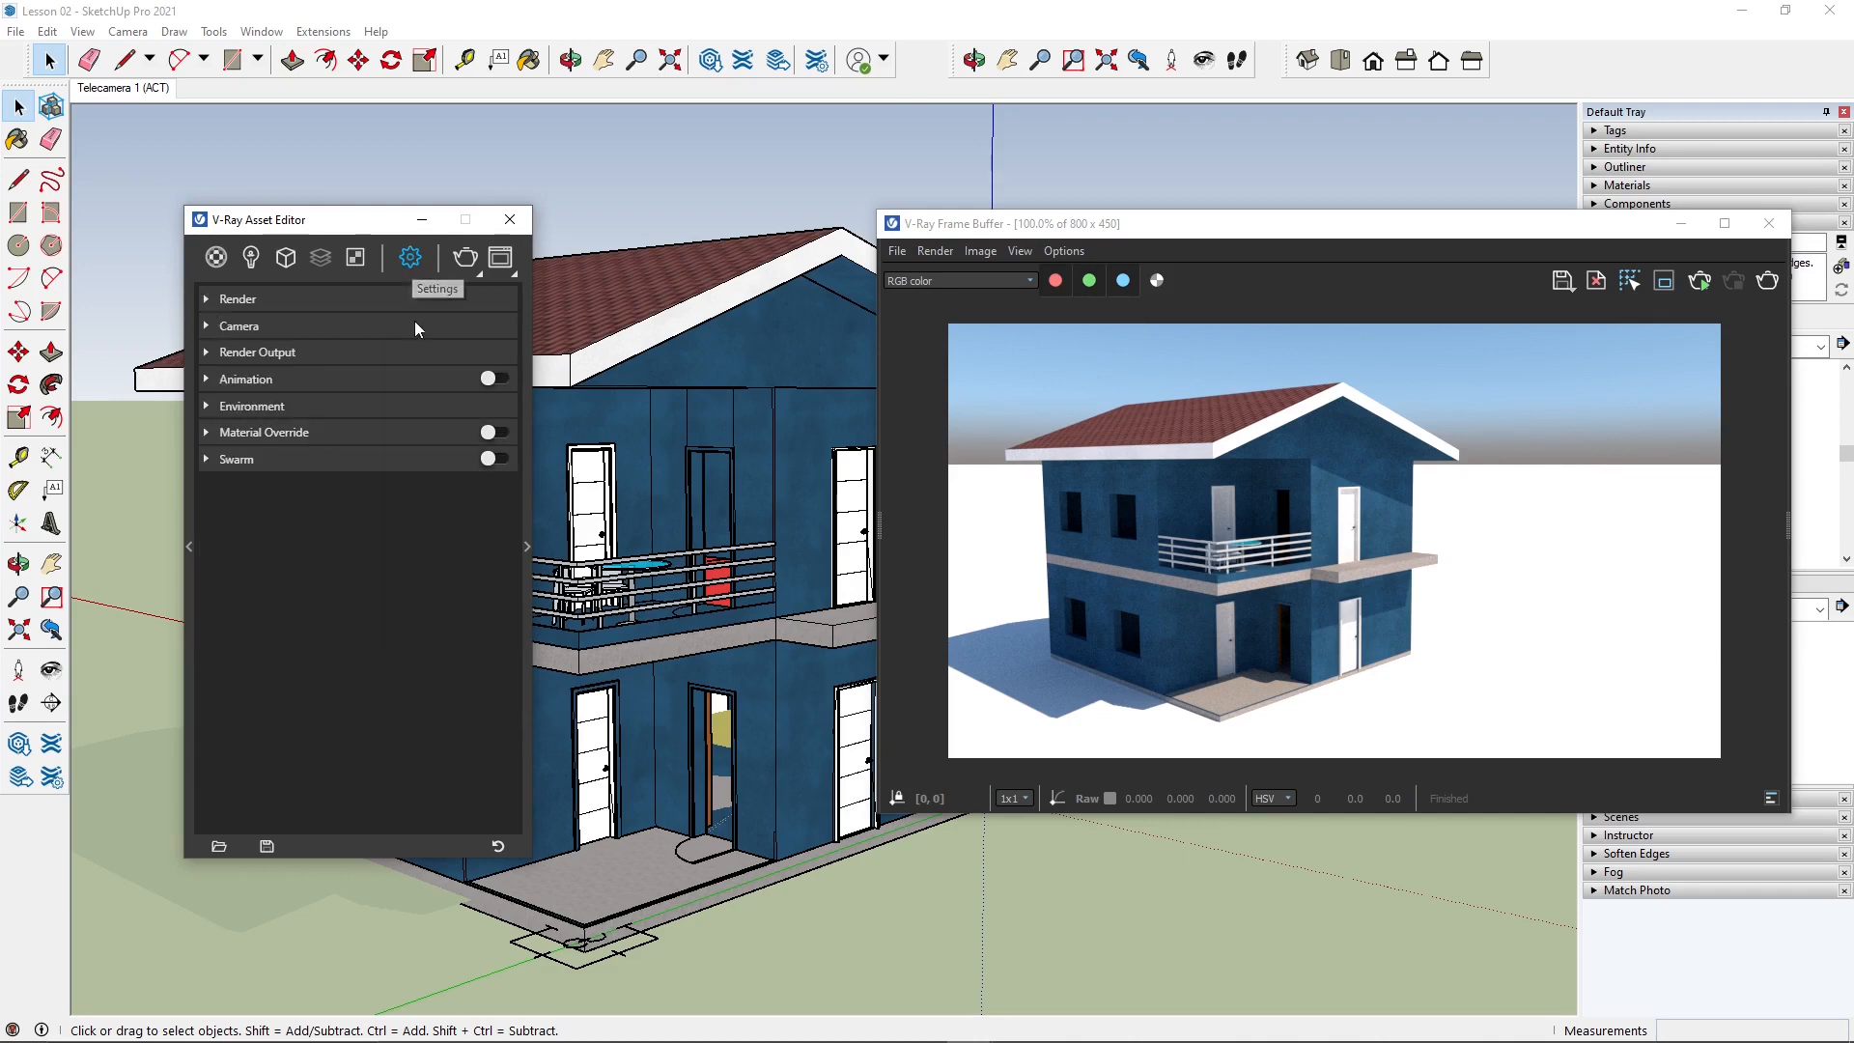
{"action": "left_click", "coordinate": [206, 294]}
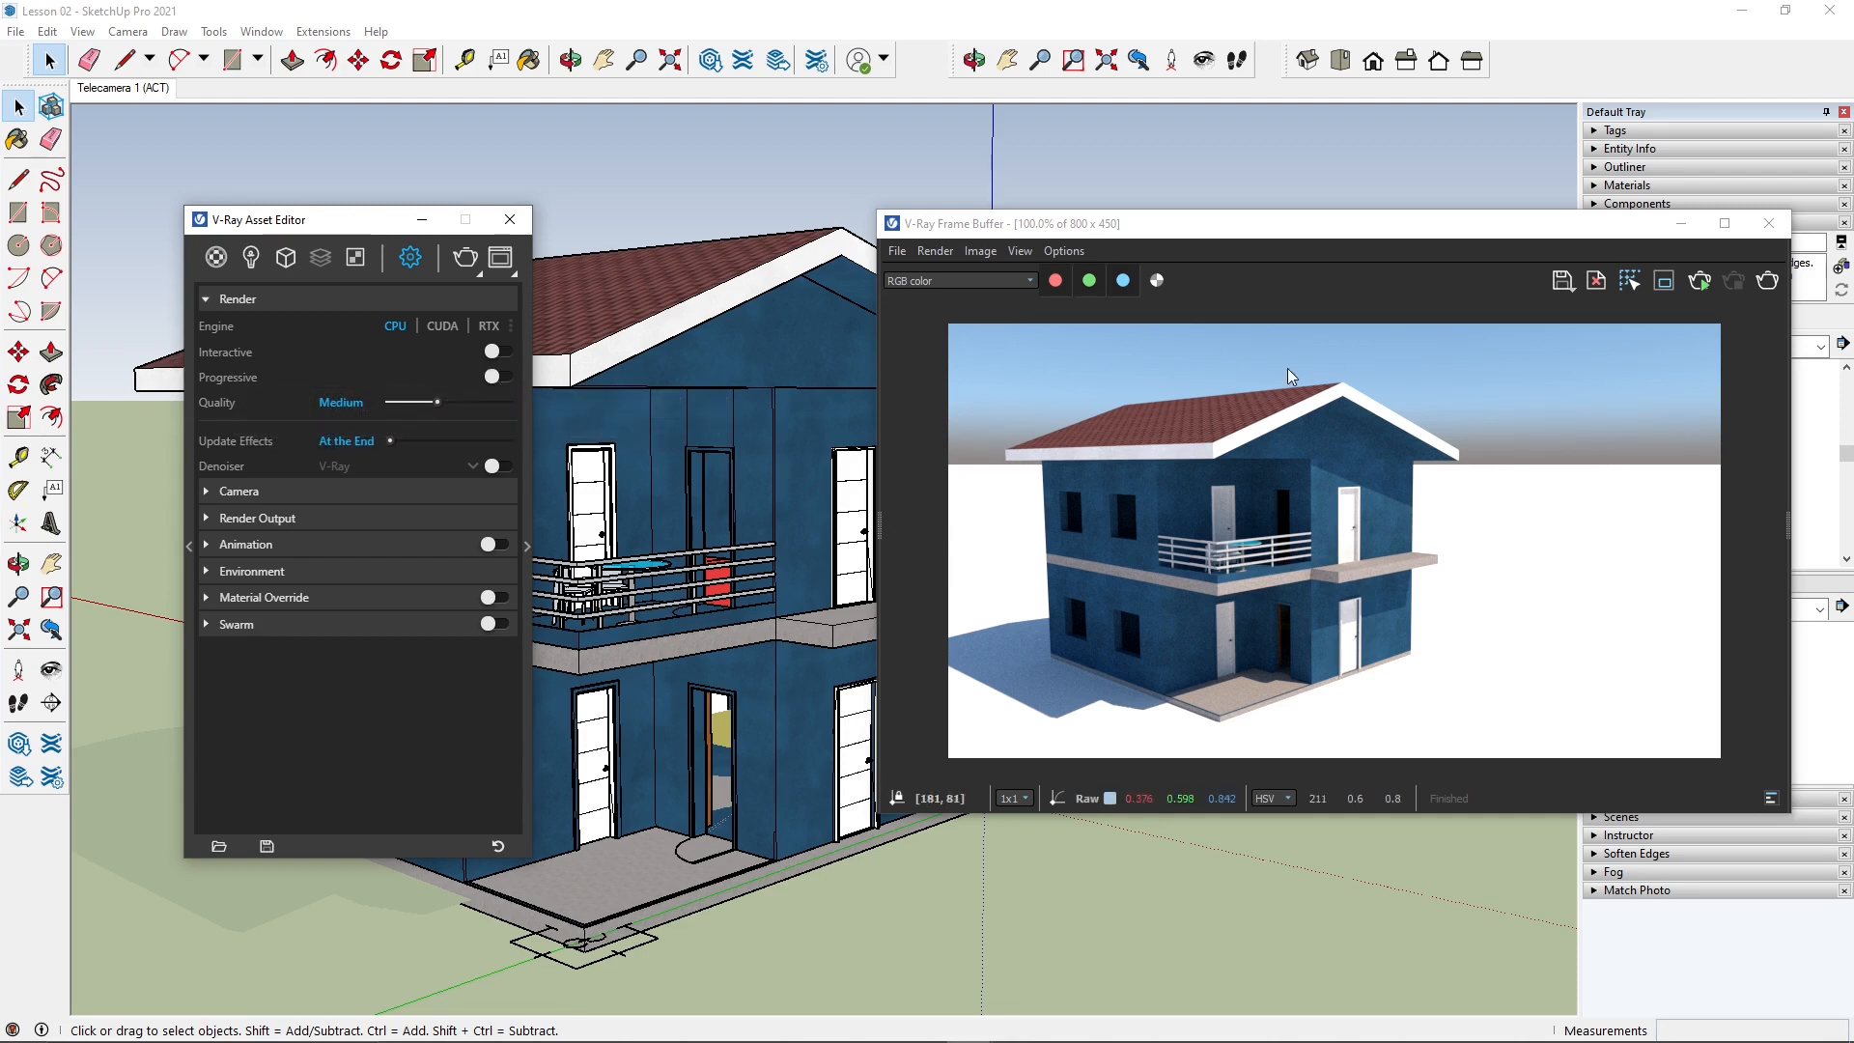
Step: Clear the frame buffer image, render the house in bucket mode and enlarge the frame buffer window
{"action": "left_click", "coordinate": [1595, 279]}
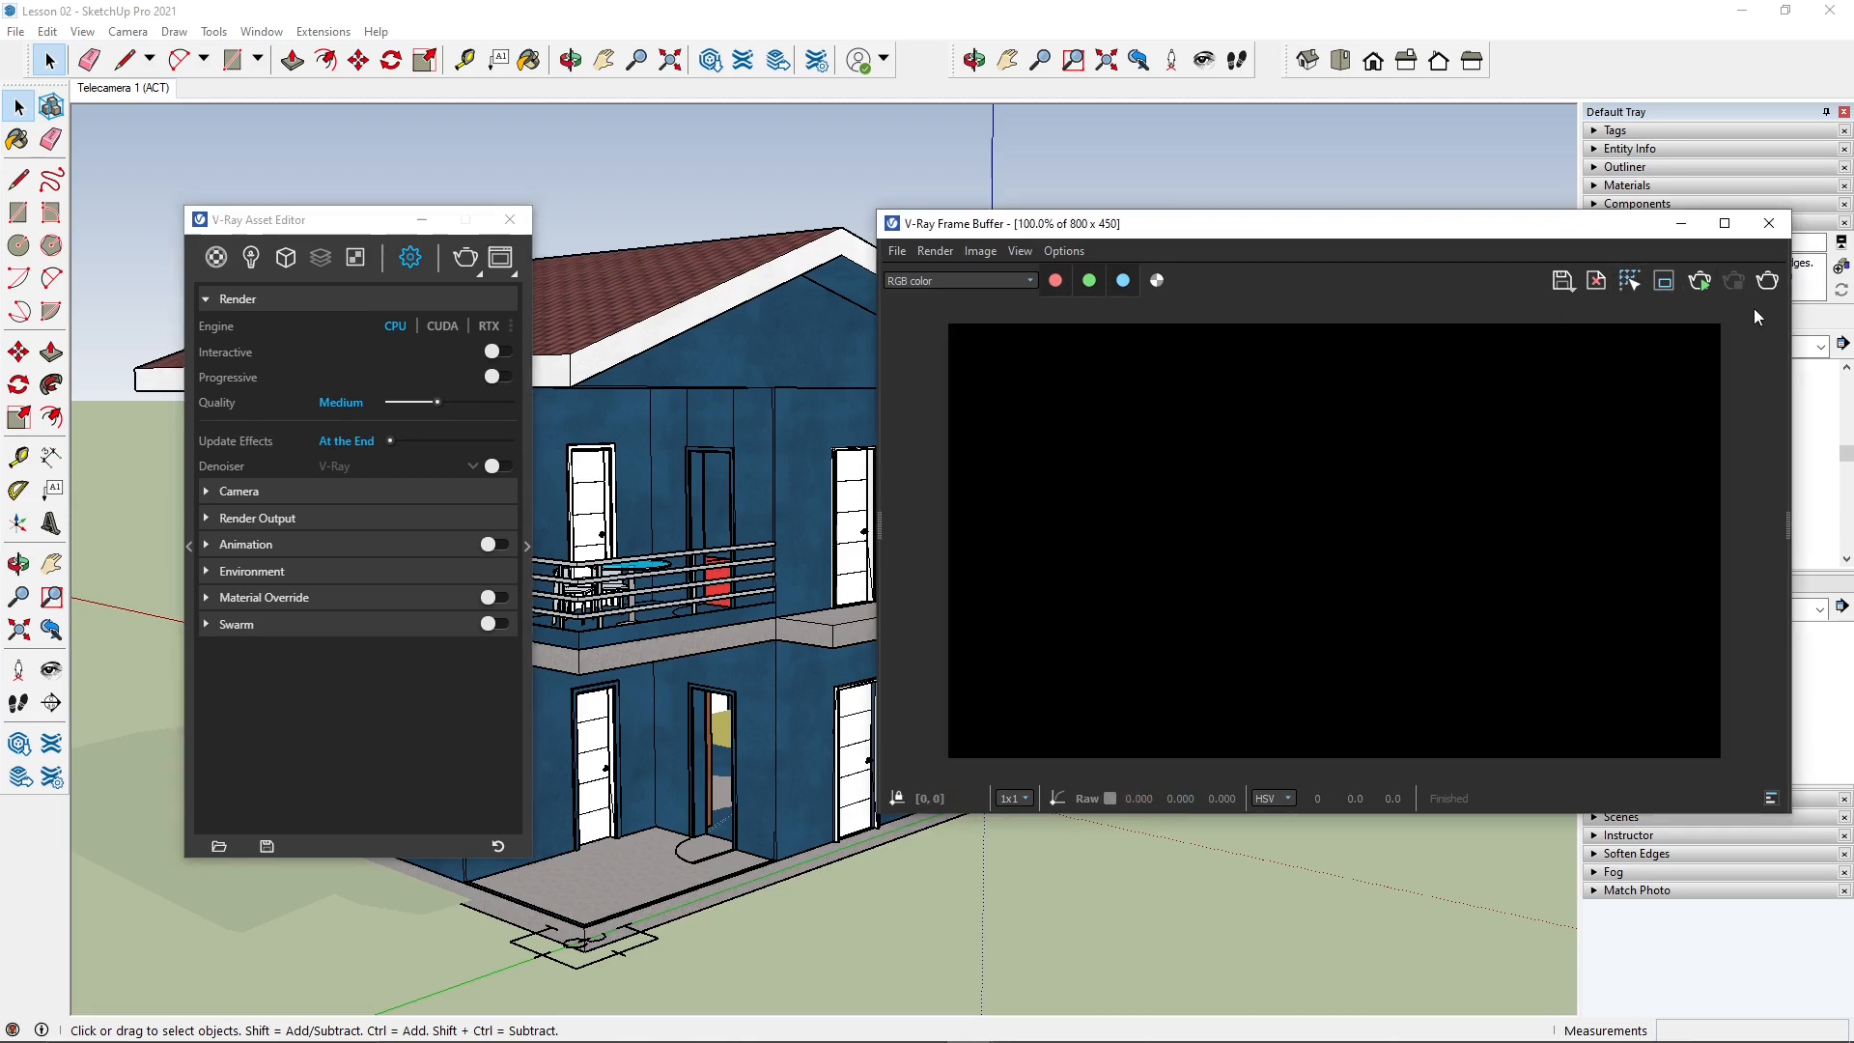
{"action": "left_click", "coordinate": [1767, 280]}
{"action": "left_click_drag", "start_coordinate": [1248, 227], "coordinate": [1162, 210]}
{"action": "left_click_drag", "start_coordinate": [1709, 800], "coordinate": [1747, 863]}
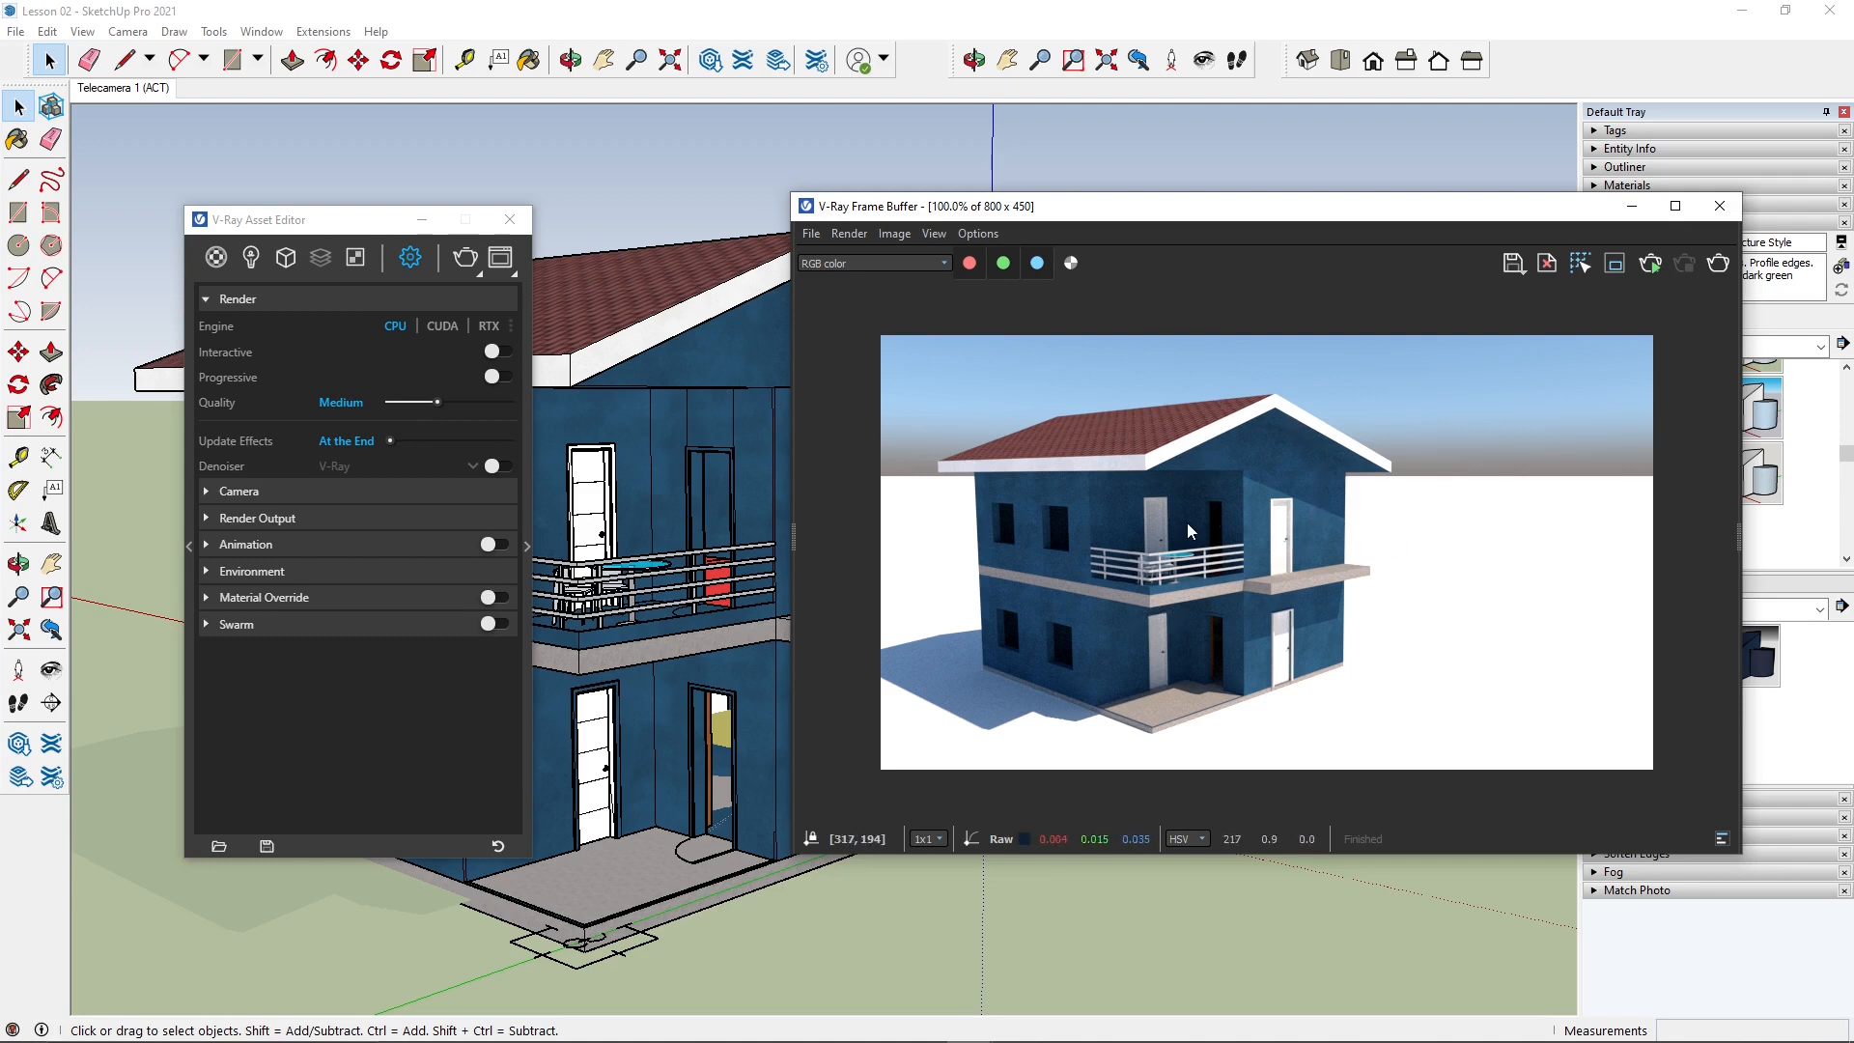
Step: Try the Follow mouse option on a new bucket render and bring up the command for locking the bucket starting point
{"action": "left_click", "coordinate": [1582, 263]}
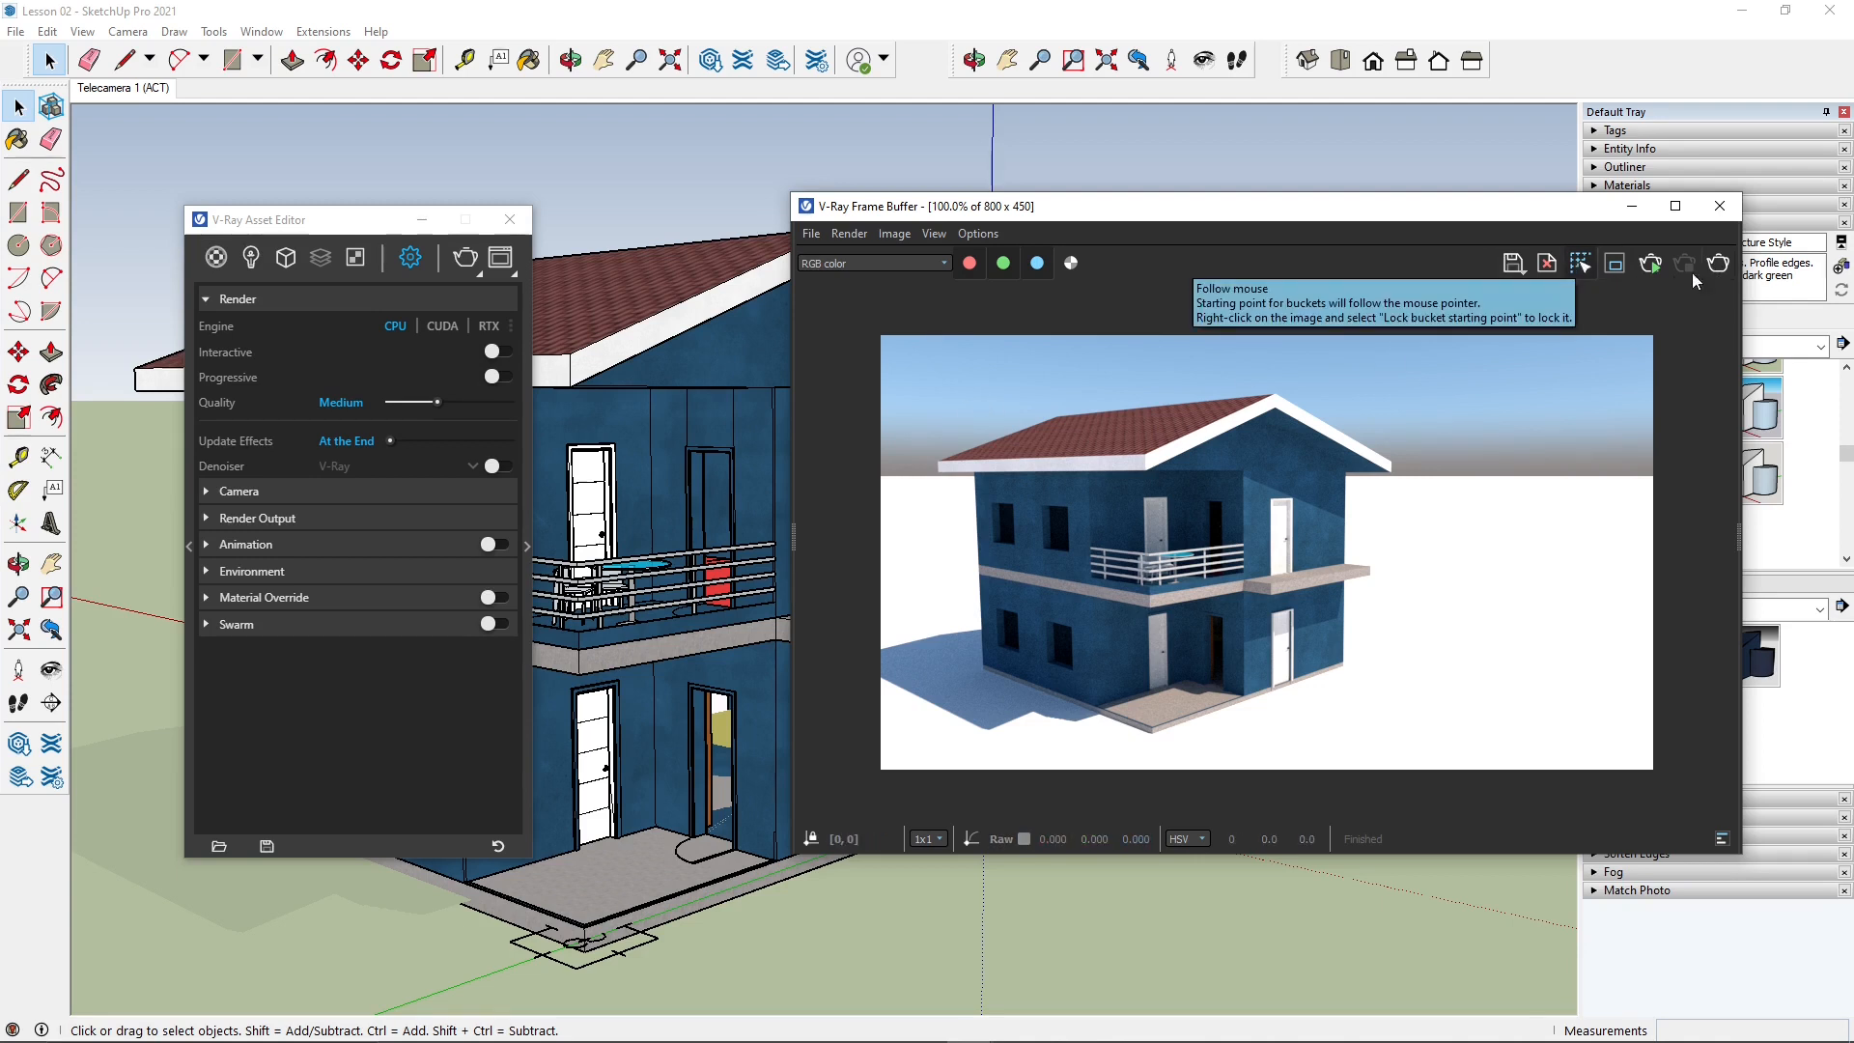
{"action": "left_click", "coordinate": [1581, 264]}
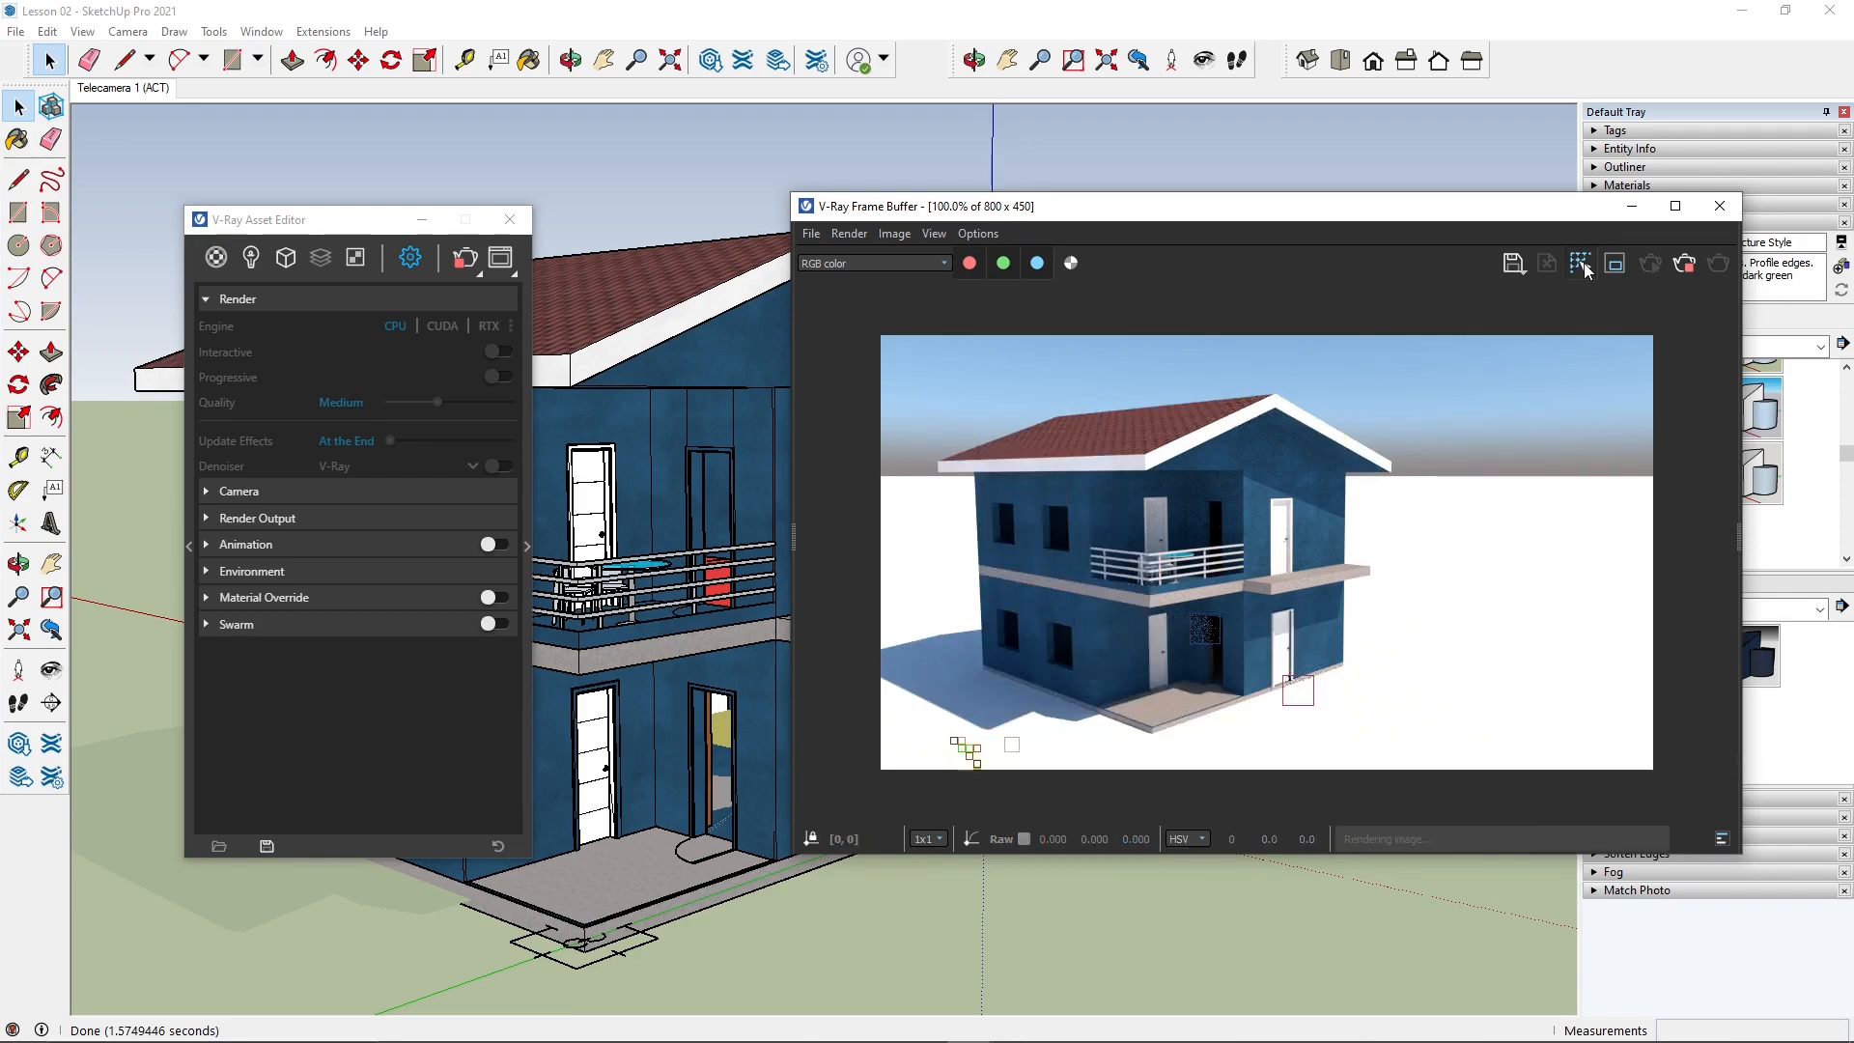
{"action": "left_click", "coordinate": [1580, 271]}
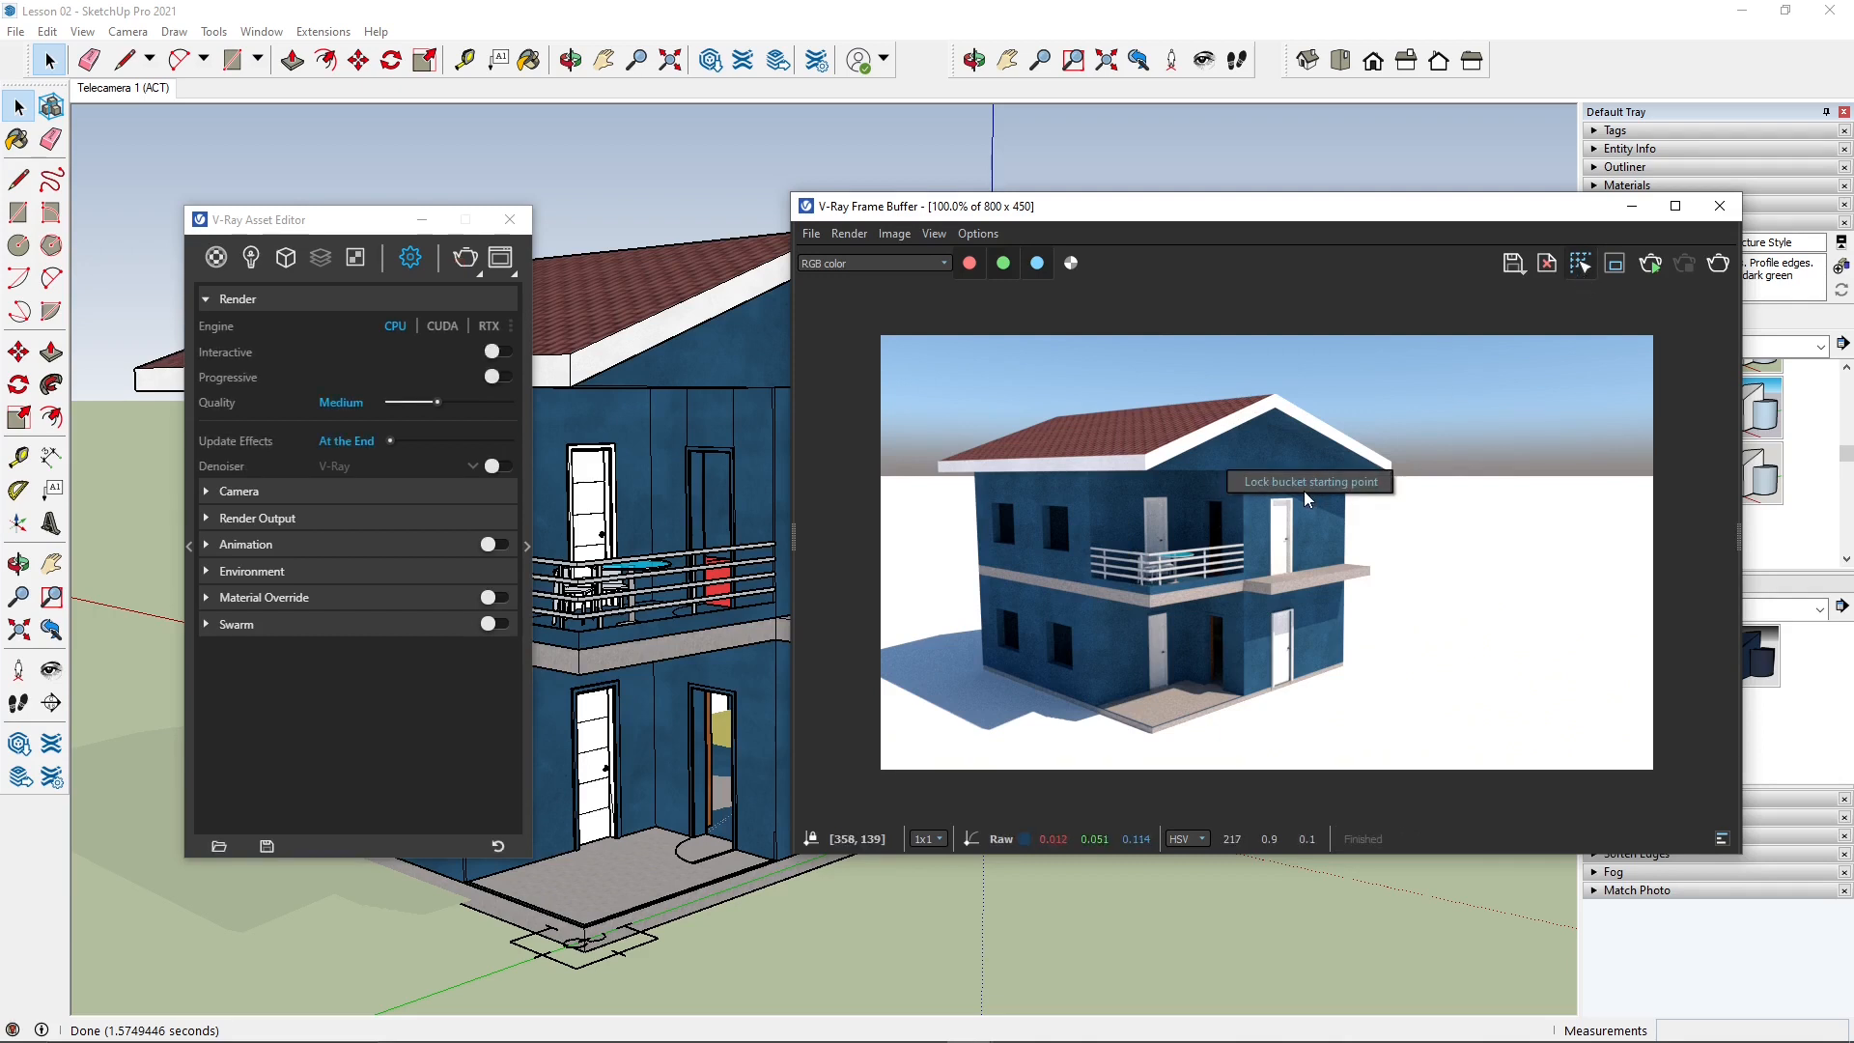
{"action": "left_click", "coordinate": [1246, 461]}
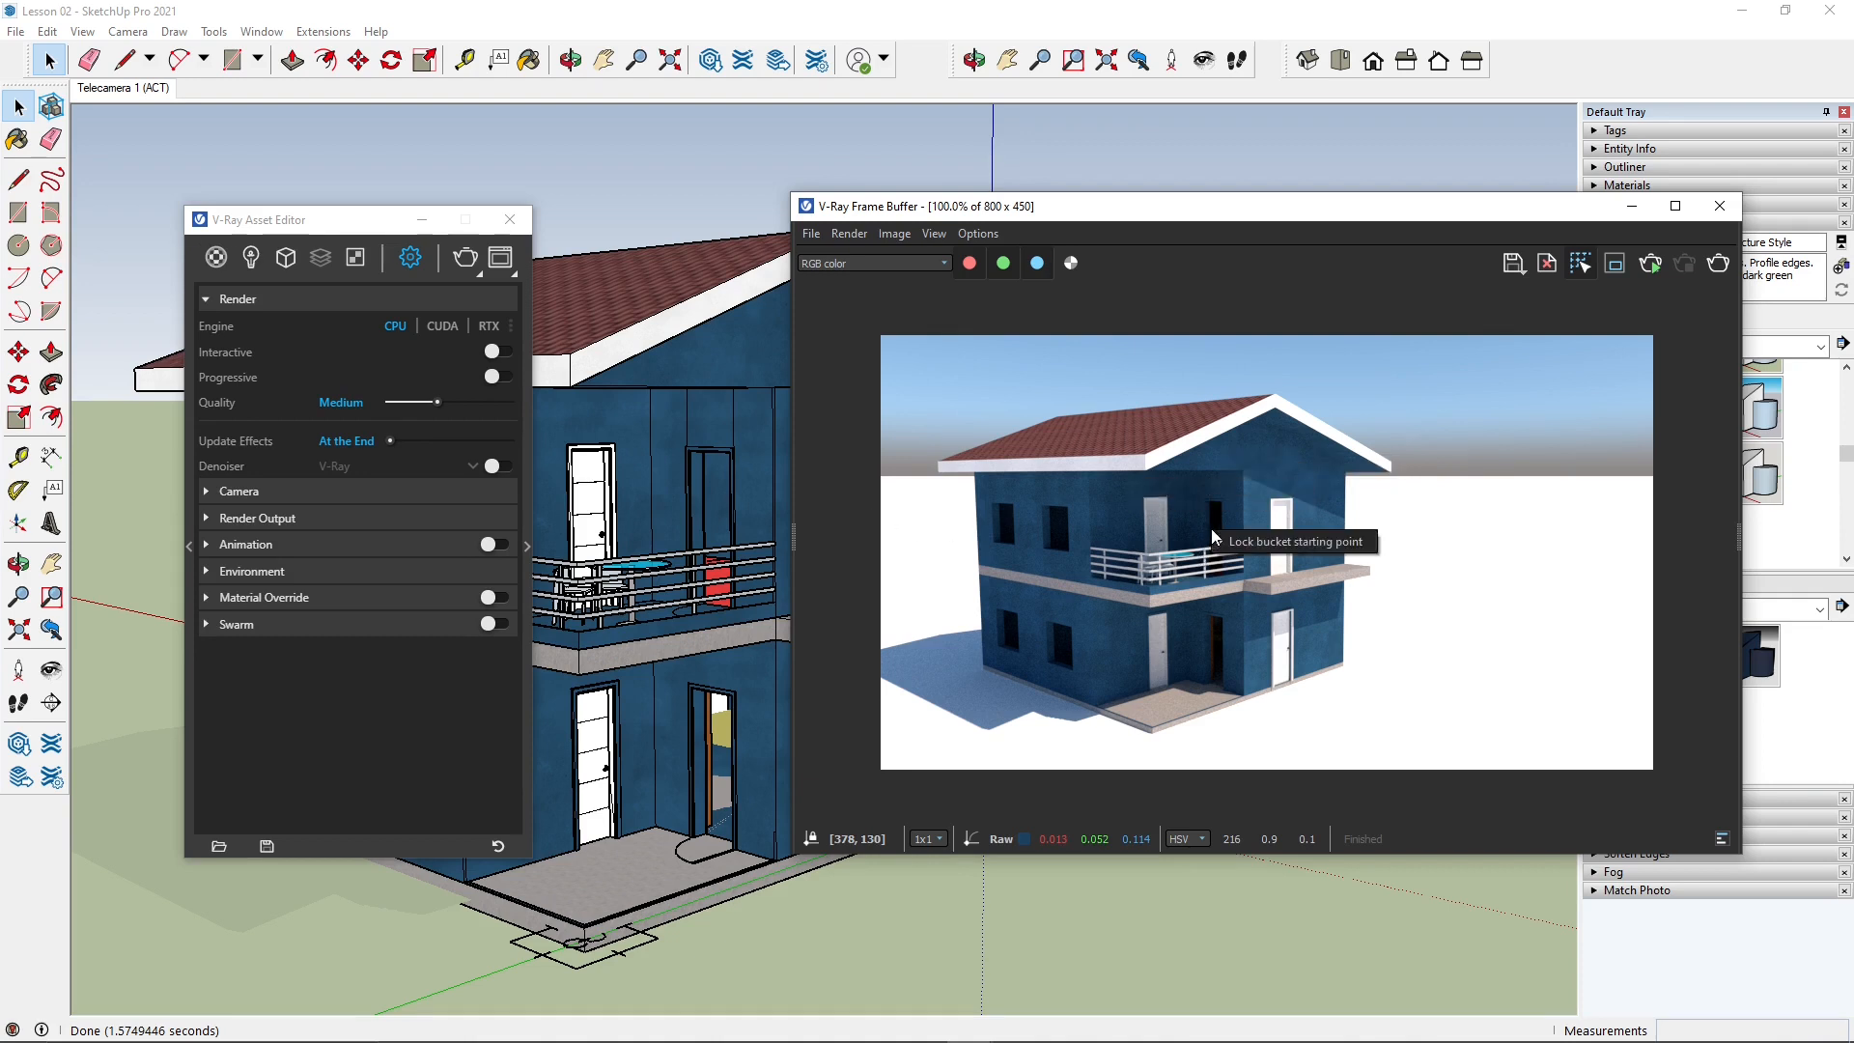
{"action": "left_click", "coordinate": [1216, 490]}
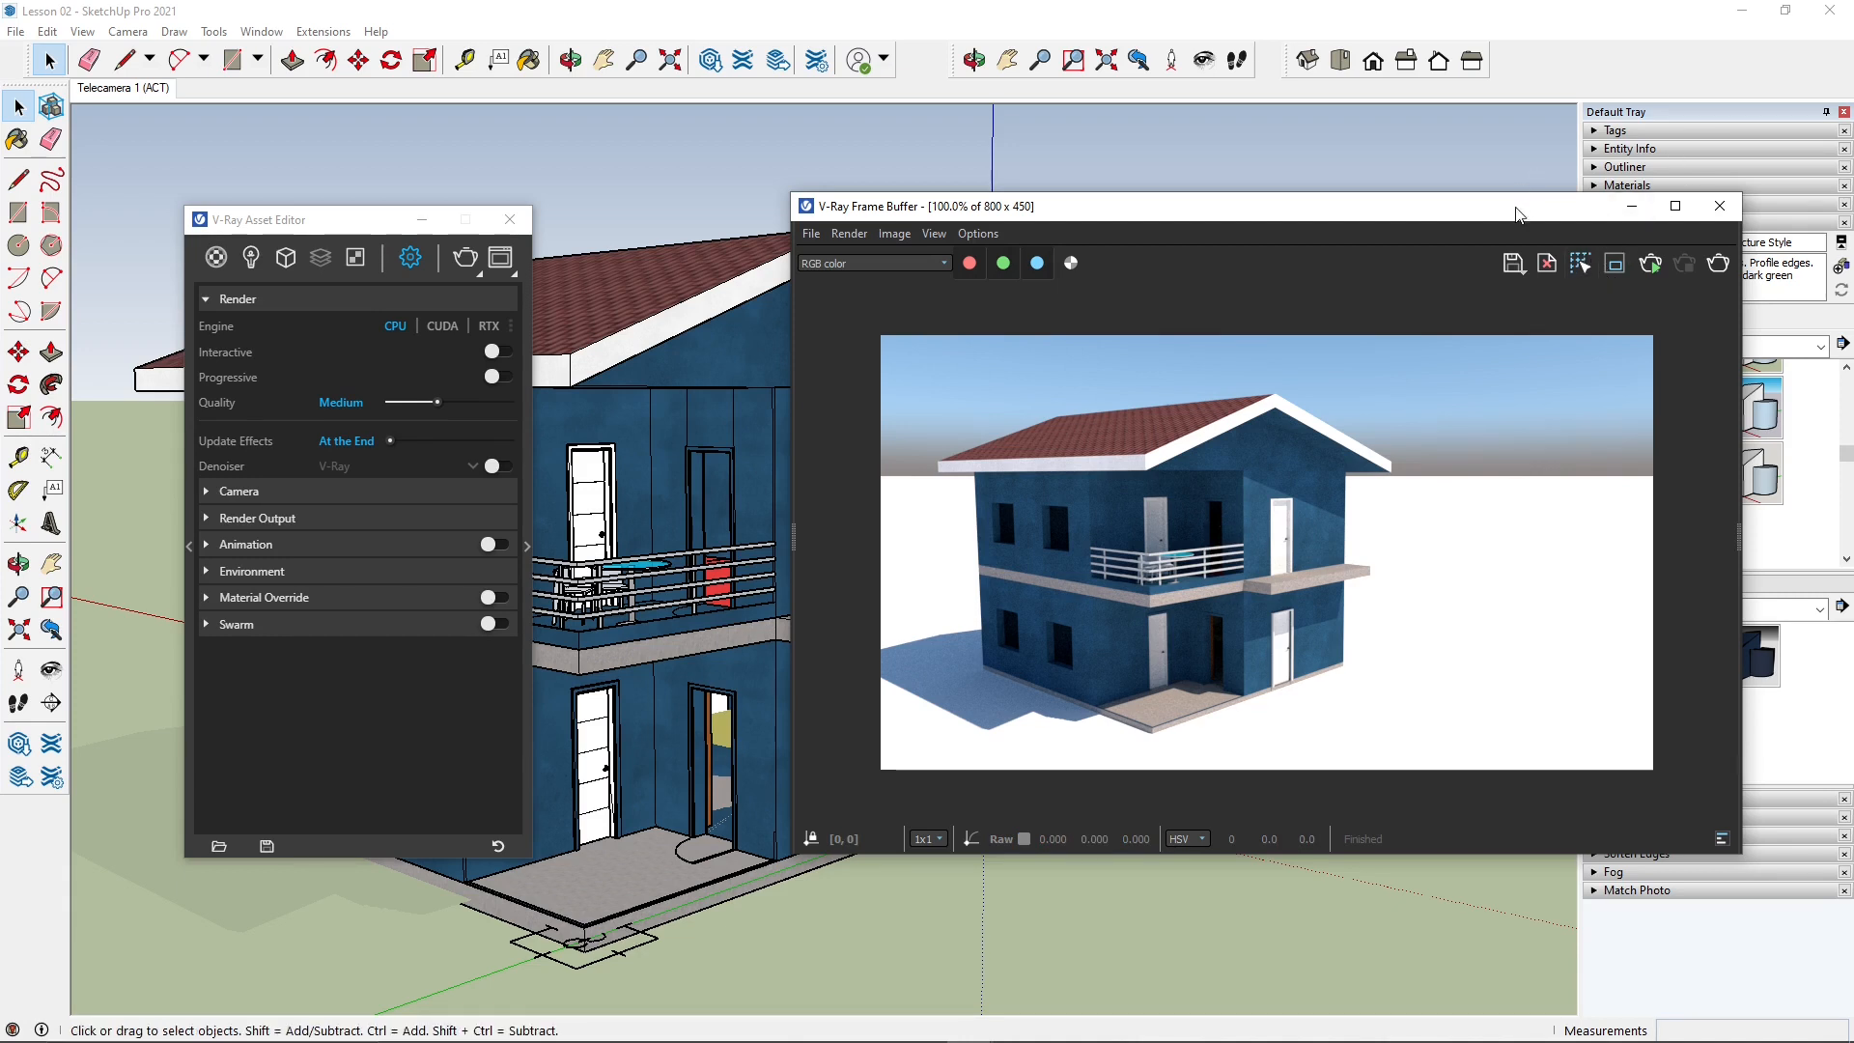
Step: Move the frame buffer aside and turn Progressive rendering back on
{"action": "left_click_drag", "start_coordinate": [1519, 206], "coordinate": [1382, 230]}
{"action": "left_click_drag", "start_coordinate": [990, 251], "coordinate": [1015, 252]}
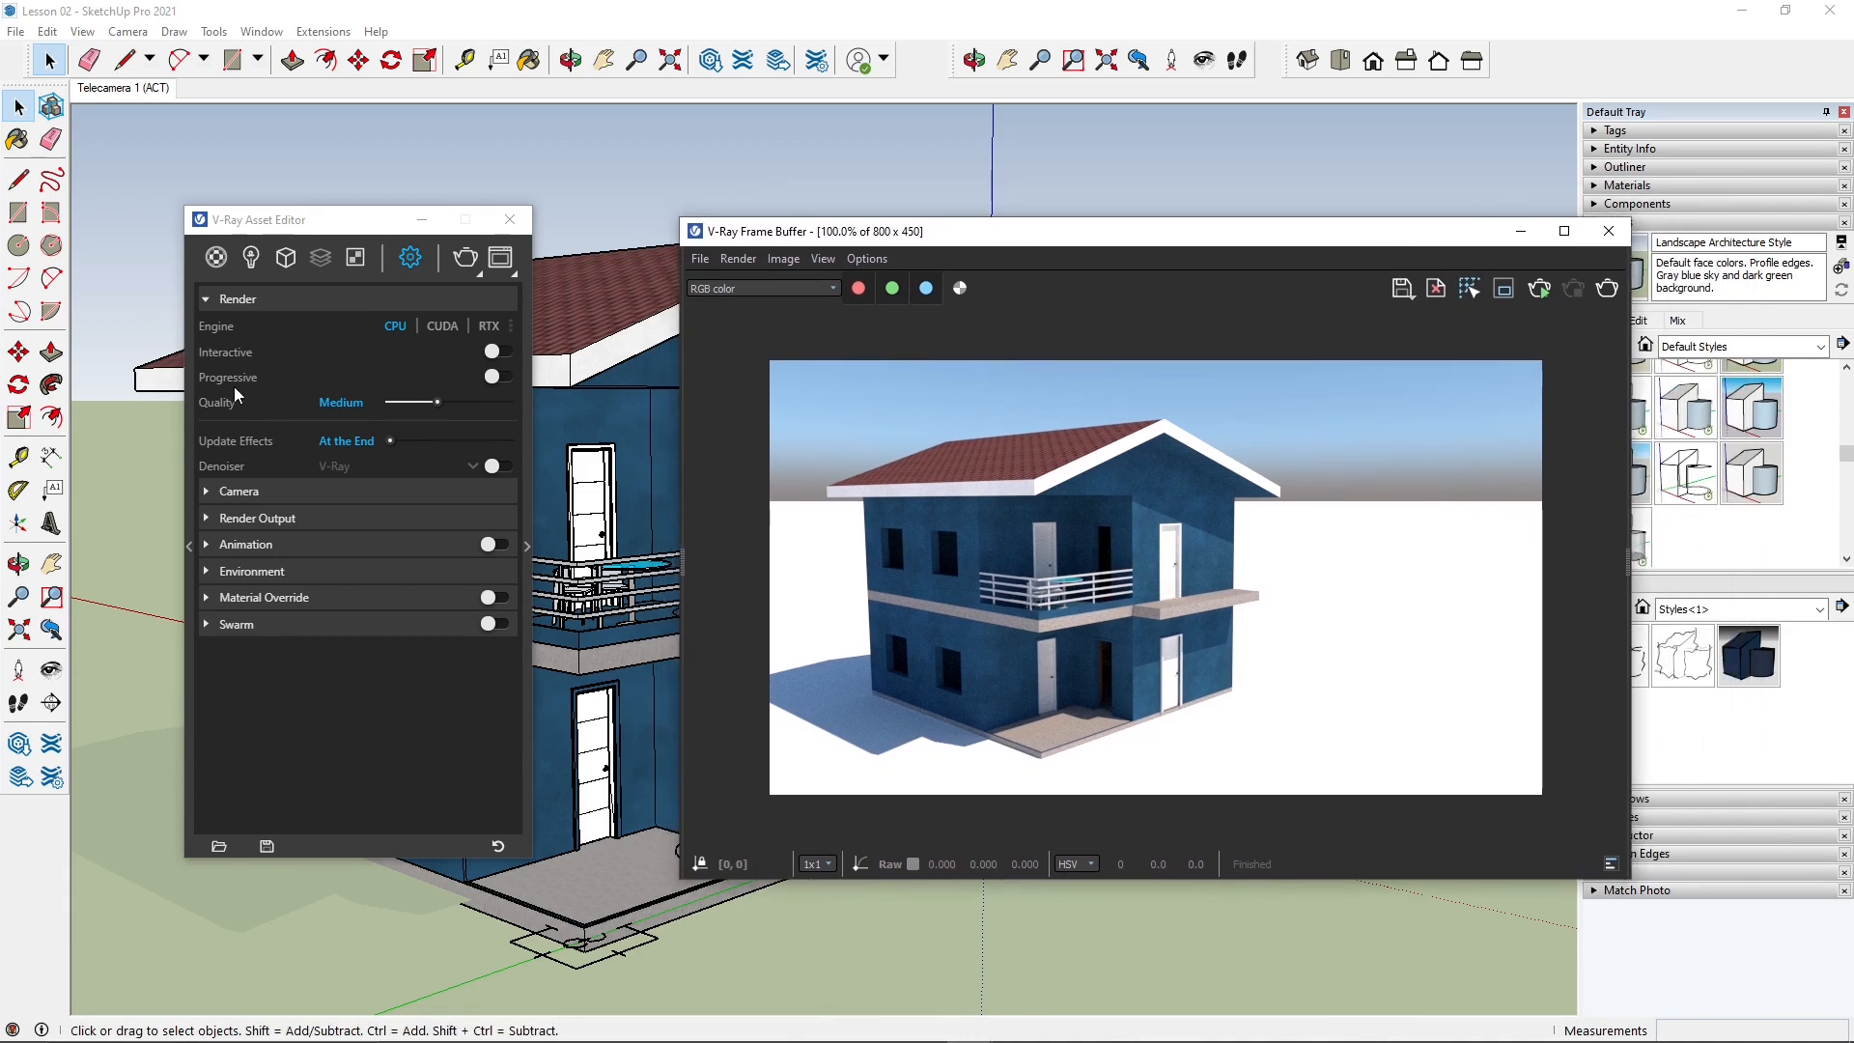
{"action": "left_click", "coordinate": [499, 378]}
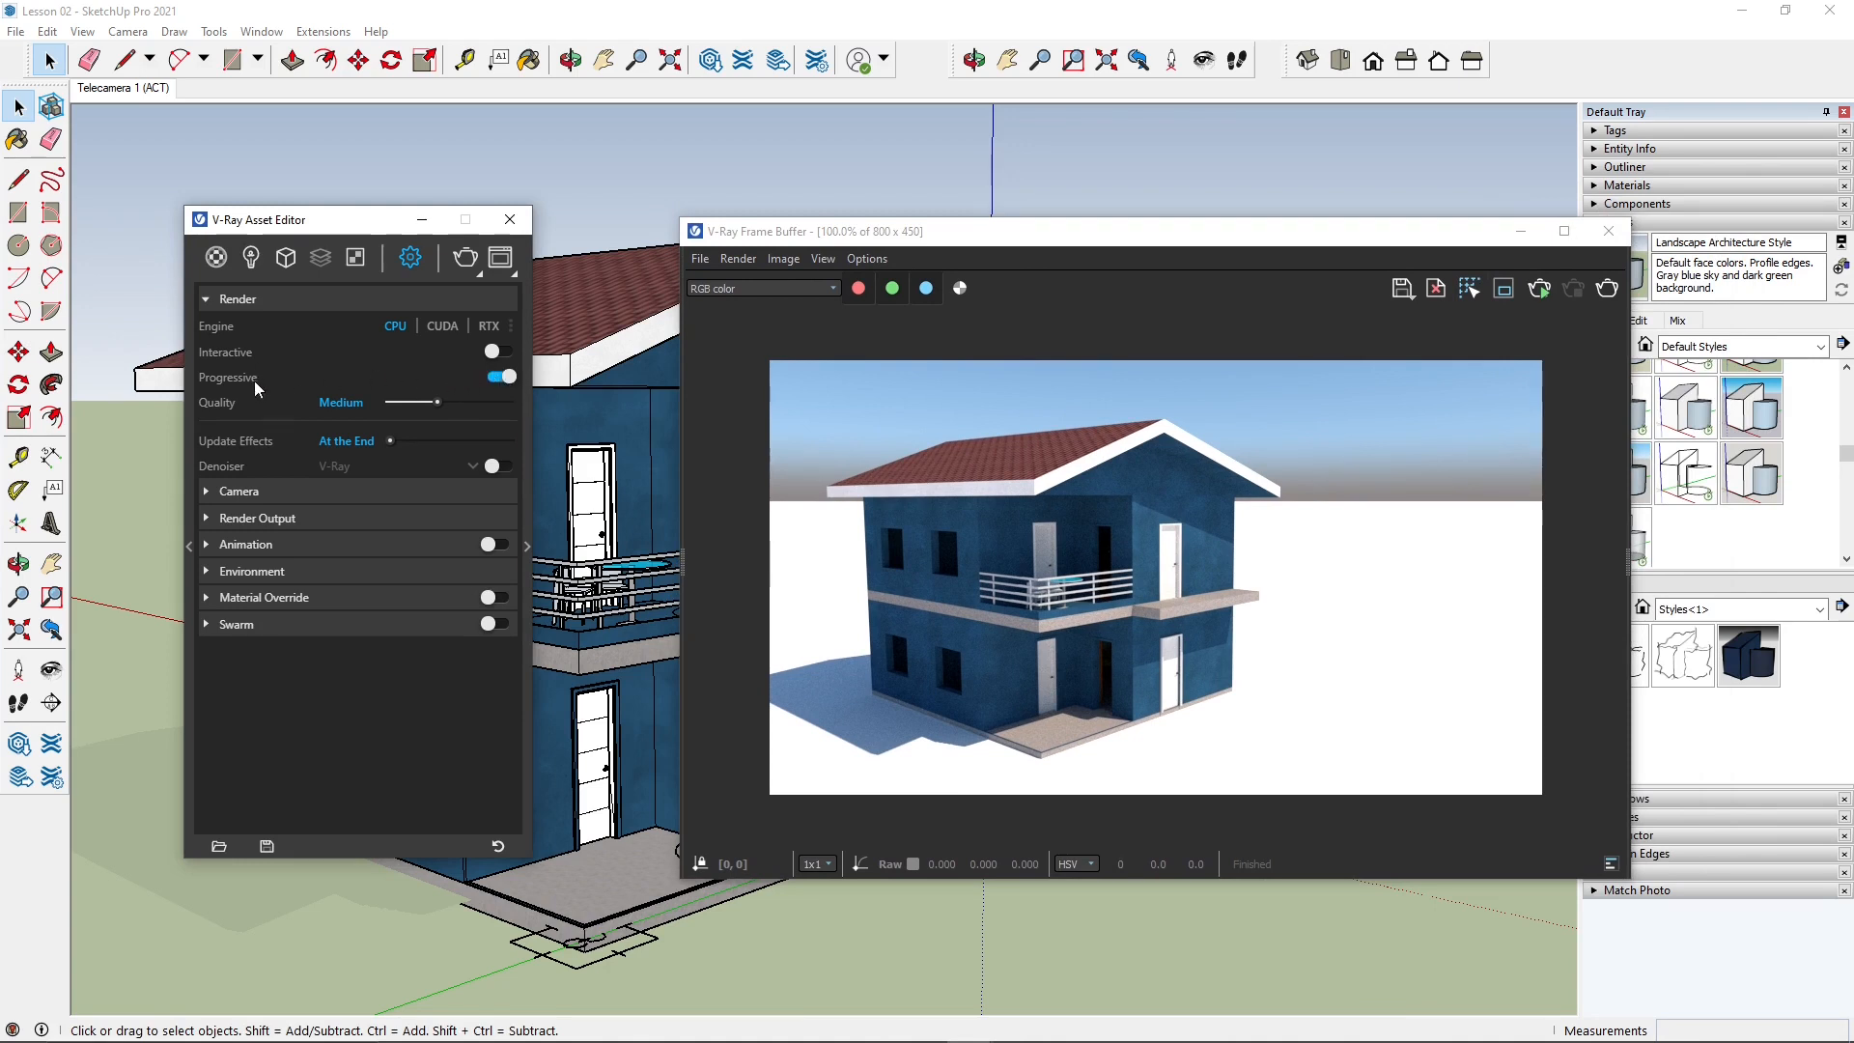
{"action": "mouse_move", "coordinate": [229, 382]}
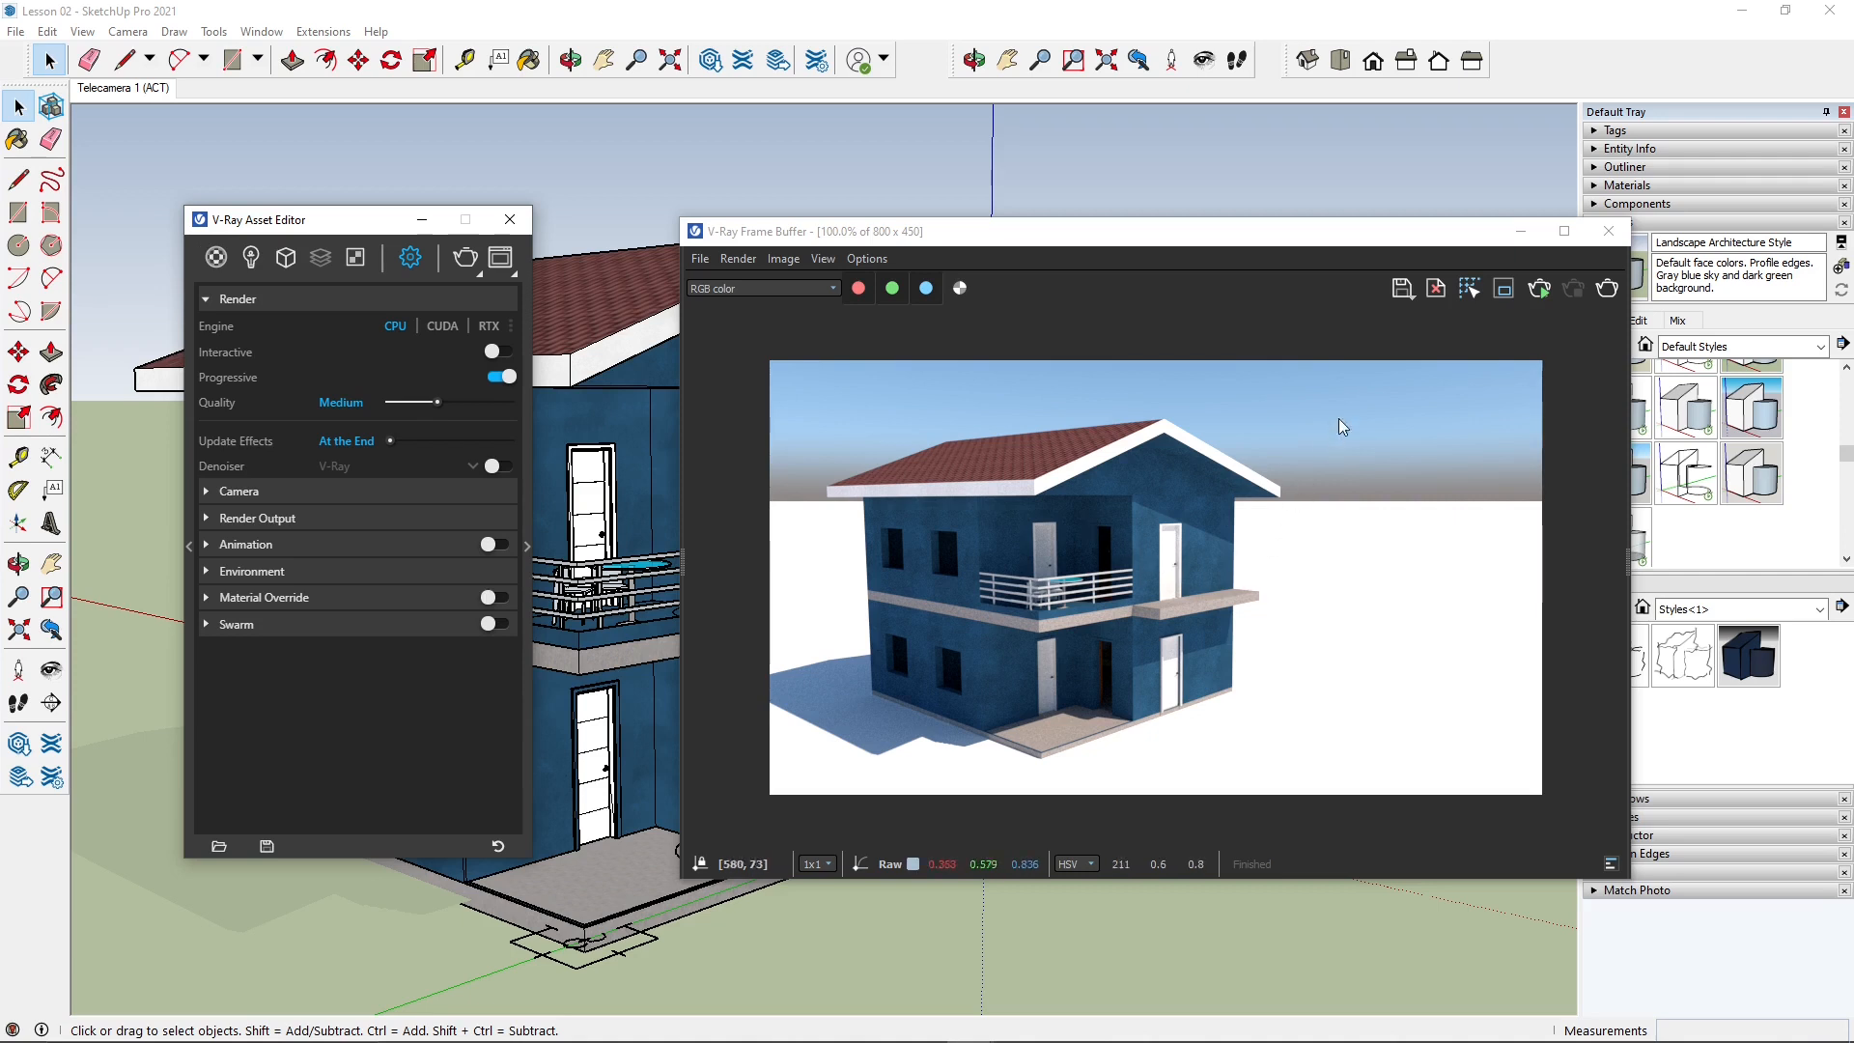
Step: Start saving the rendered image and choose the Rendering folder inside Vray 5 Sketchup 2021 as its destination
{"action": "left_click", "coordinate": [1401, 288]}
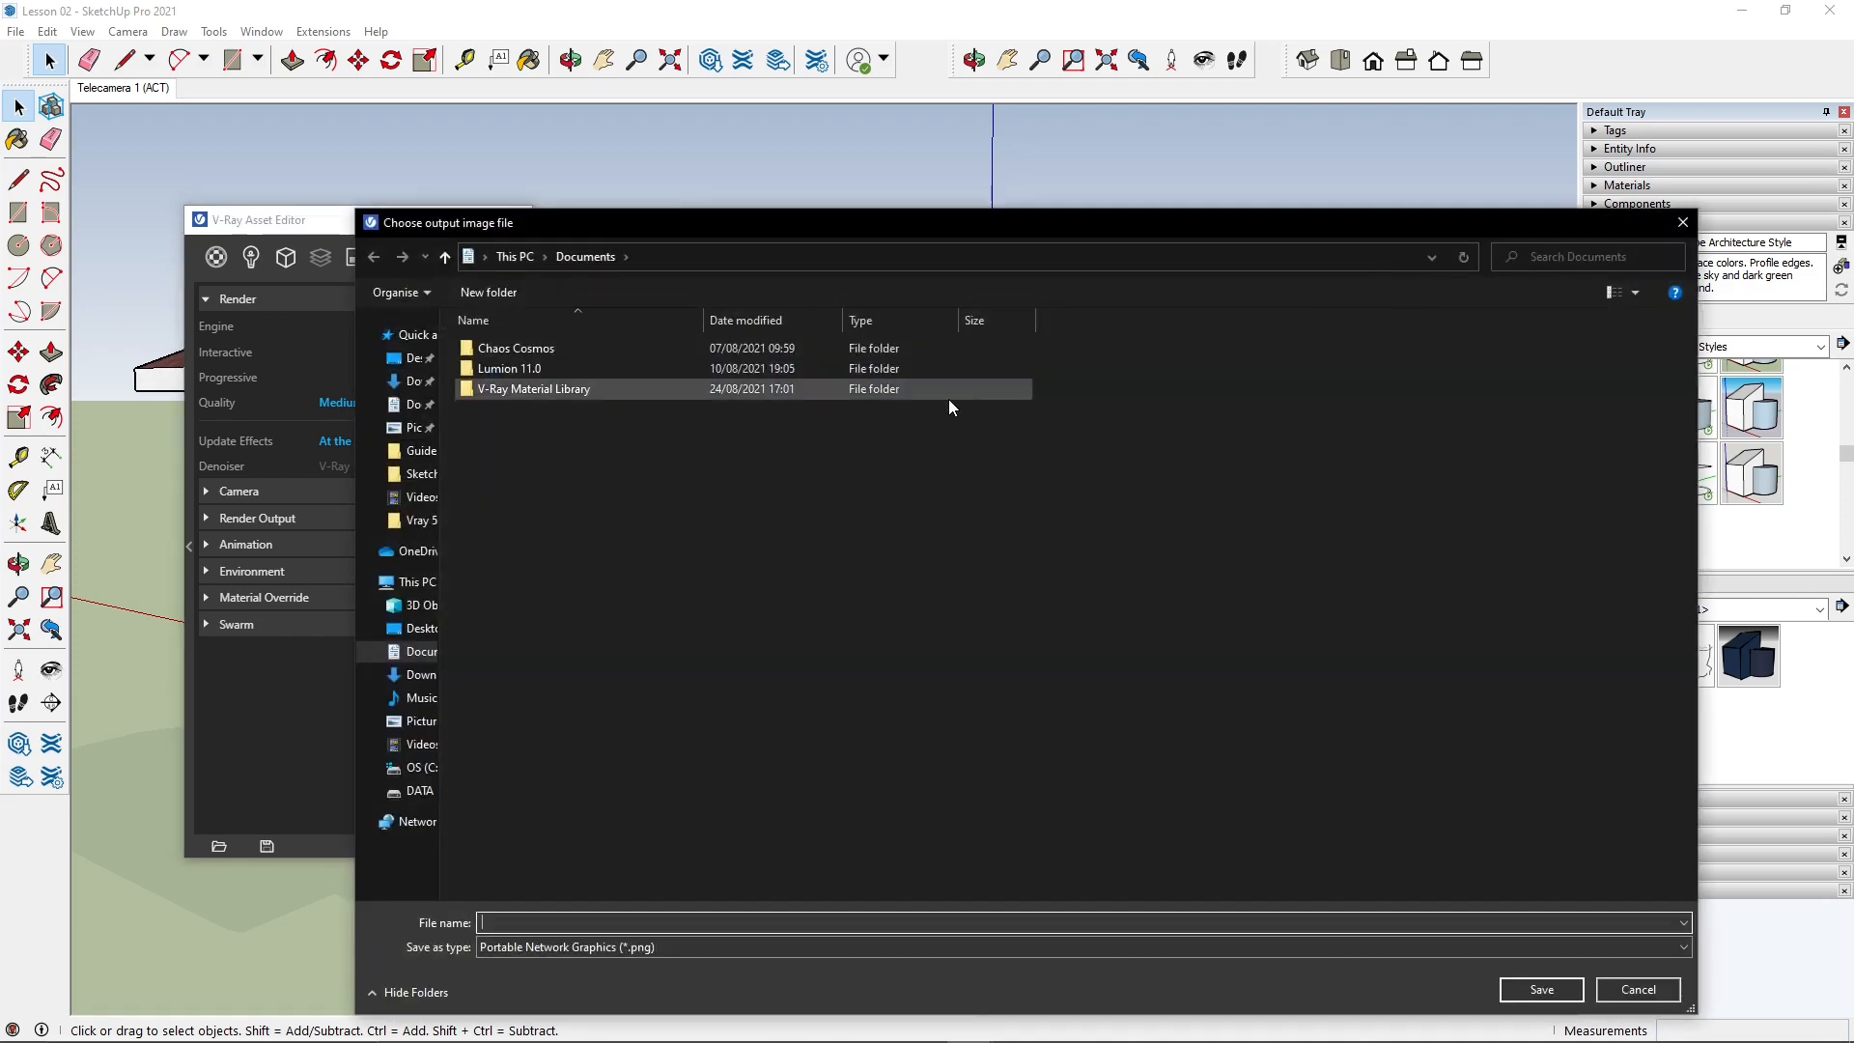
{"action": "left_click", "coordinate": [415, 474]}
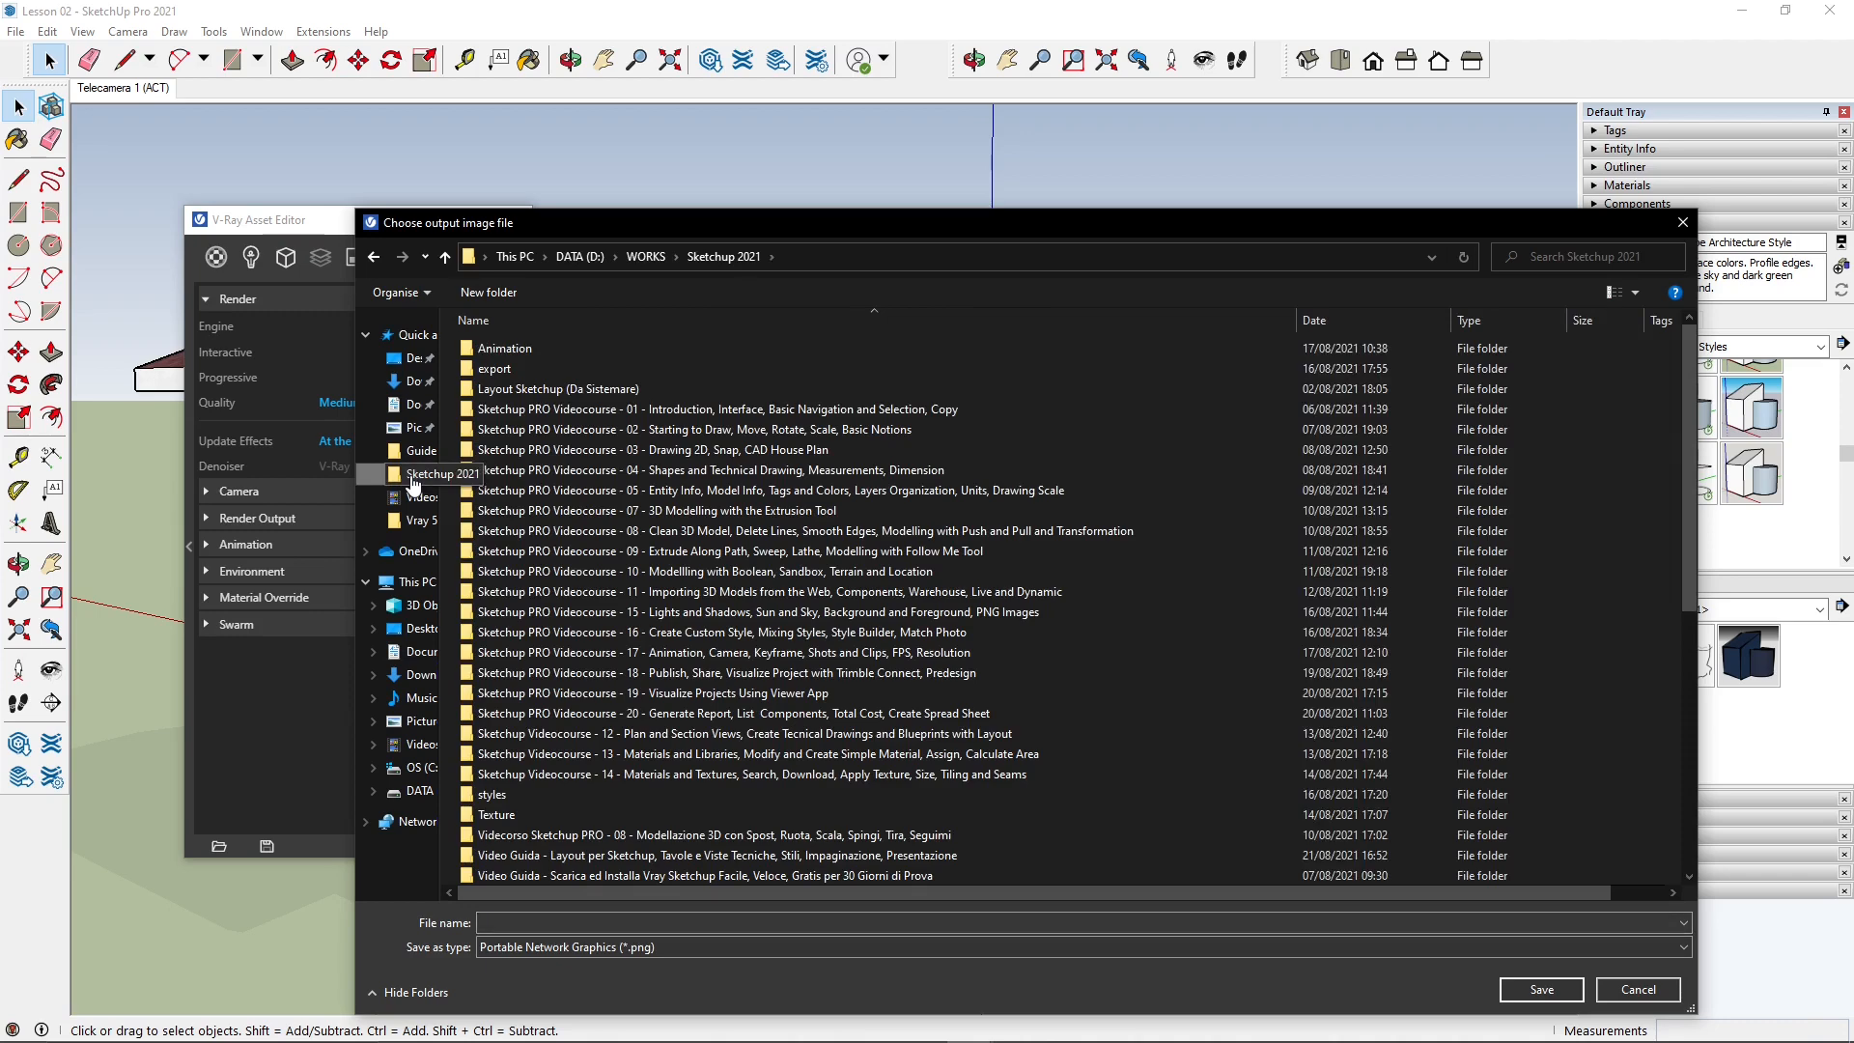
{"action": "left_click", "coordinate": [419, 521]}
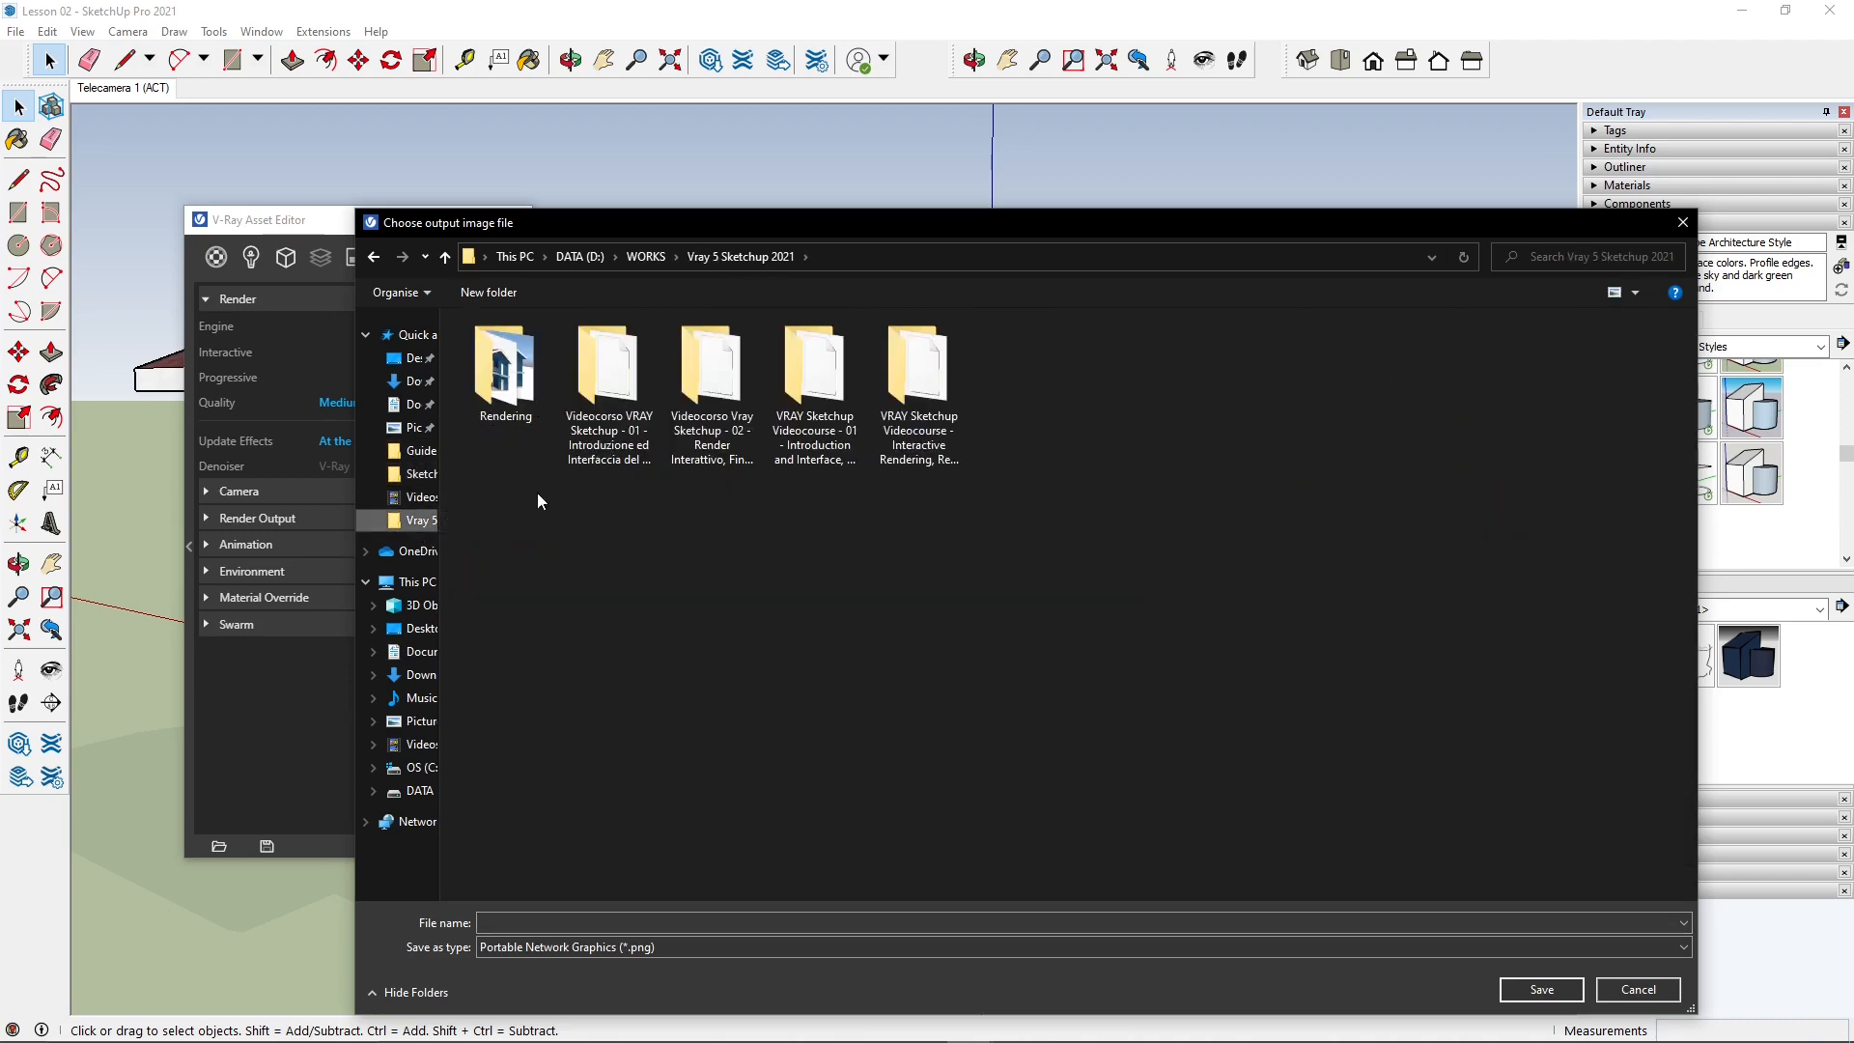
{"action": "double_click", "coordinate": [496, 375]}
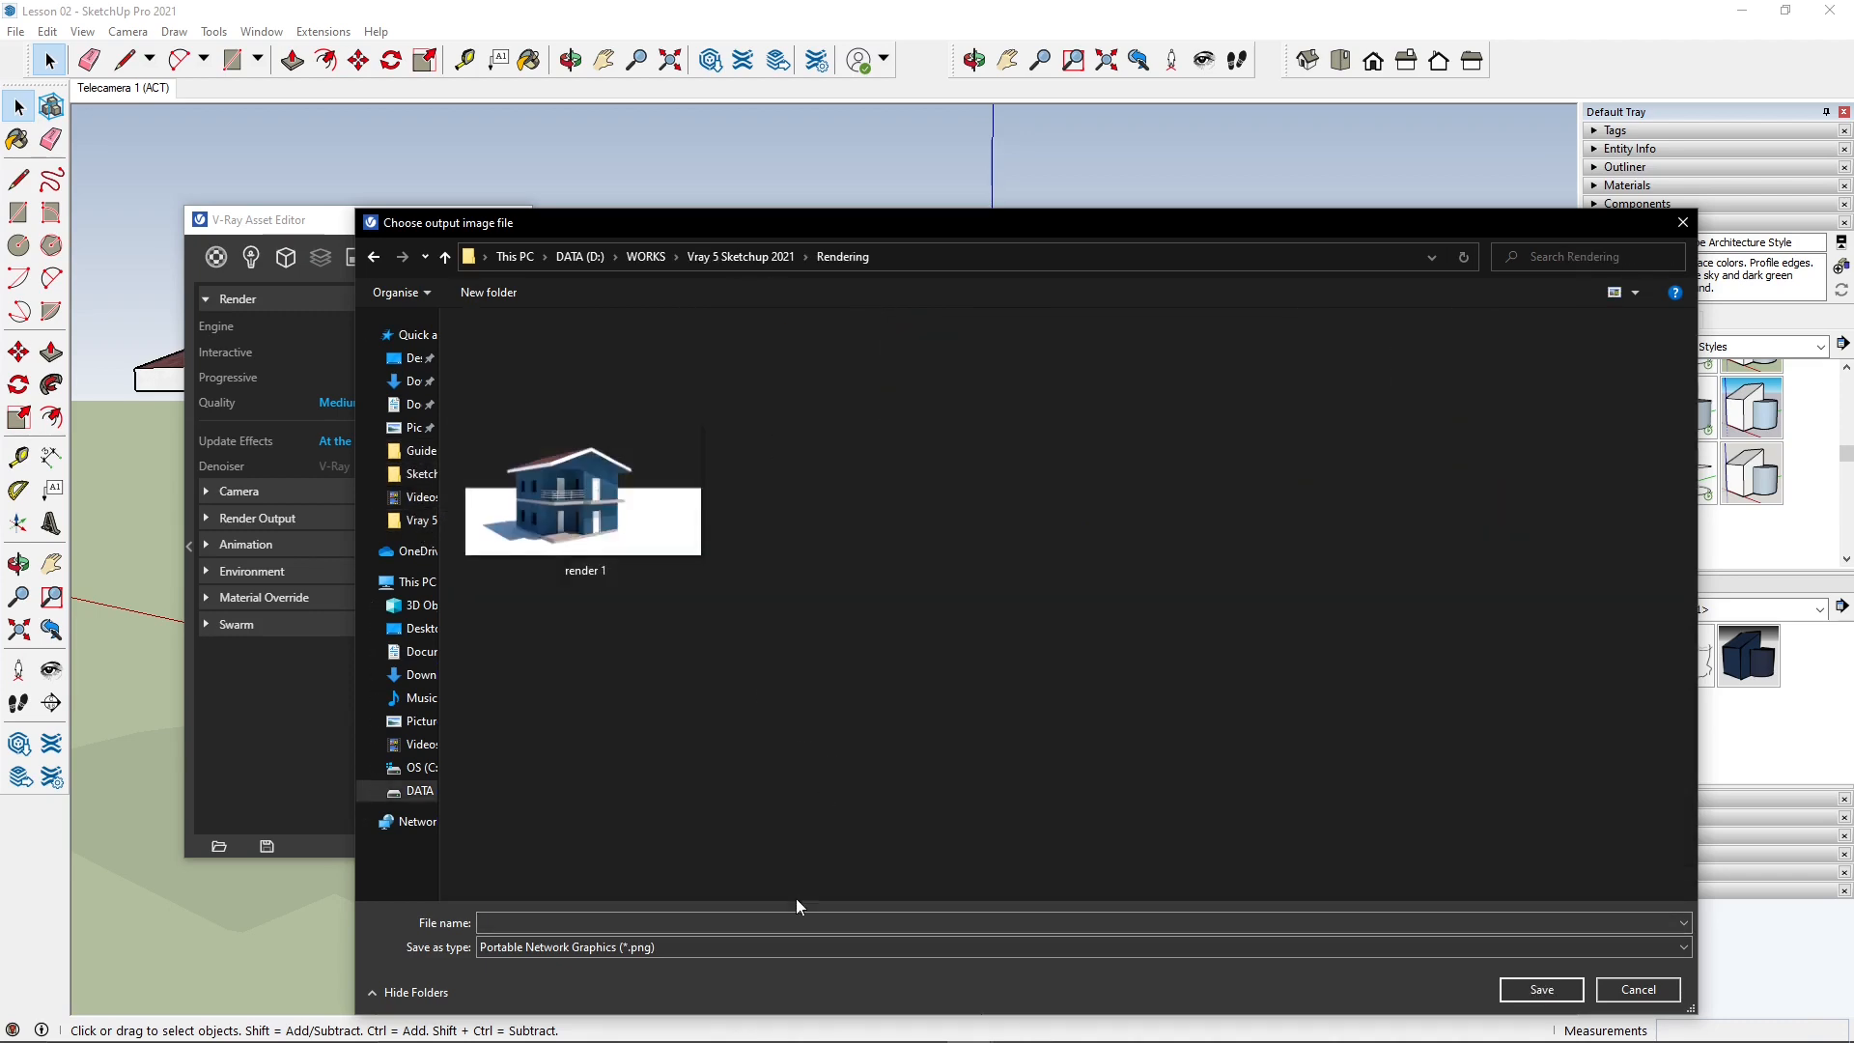
{"action": "left_click_drag", "start_coordinate": [907, 219], "coordinate": [900, 149]}
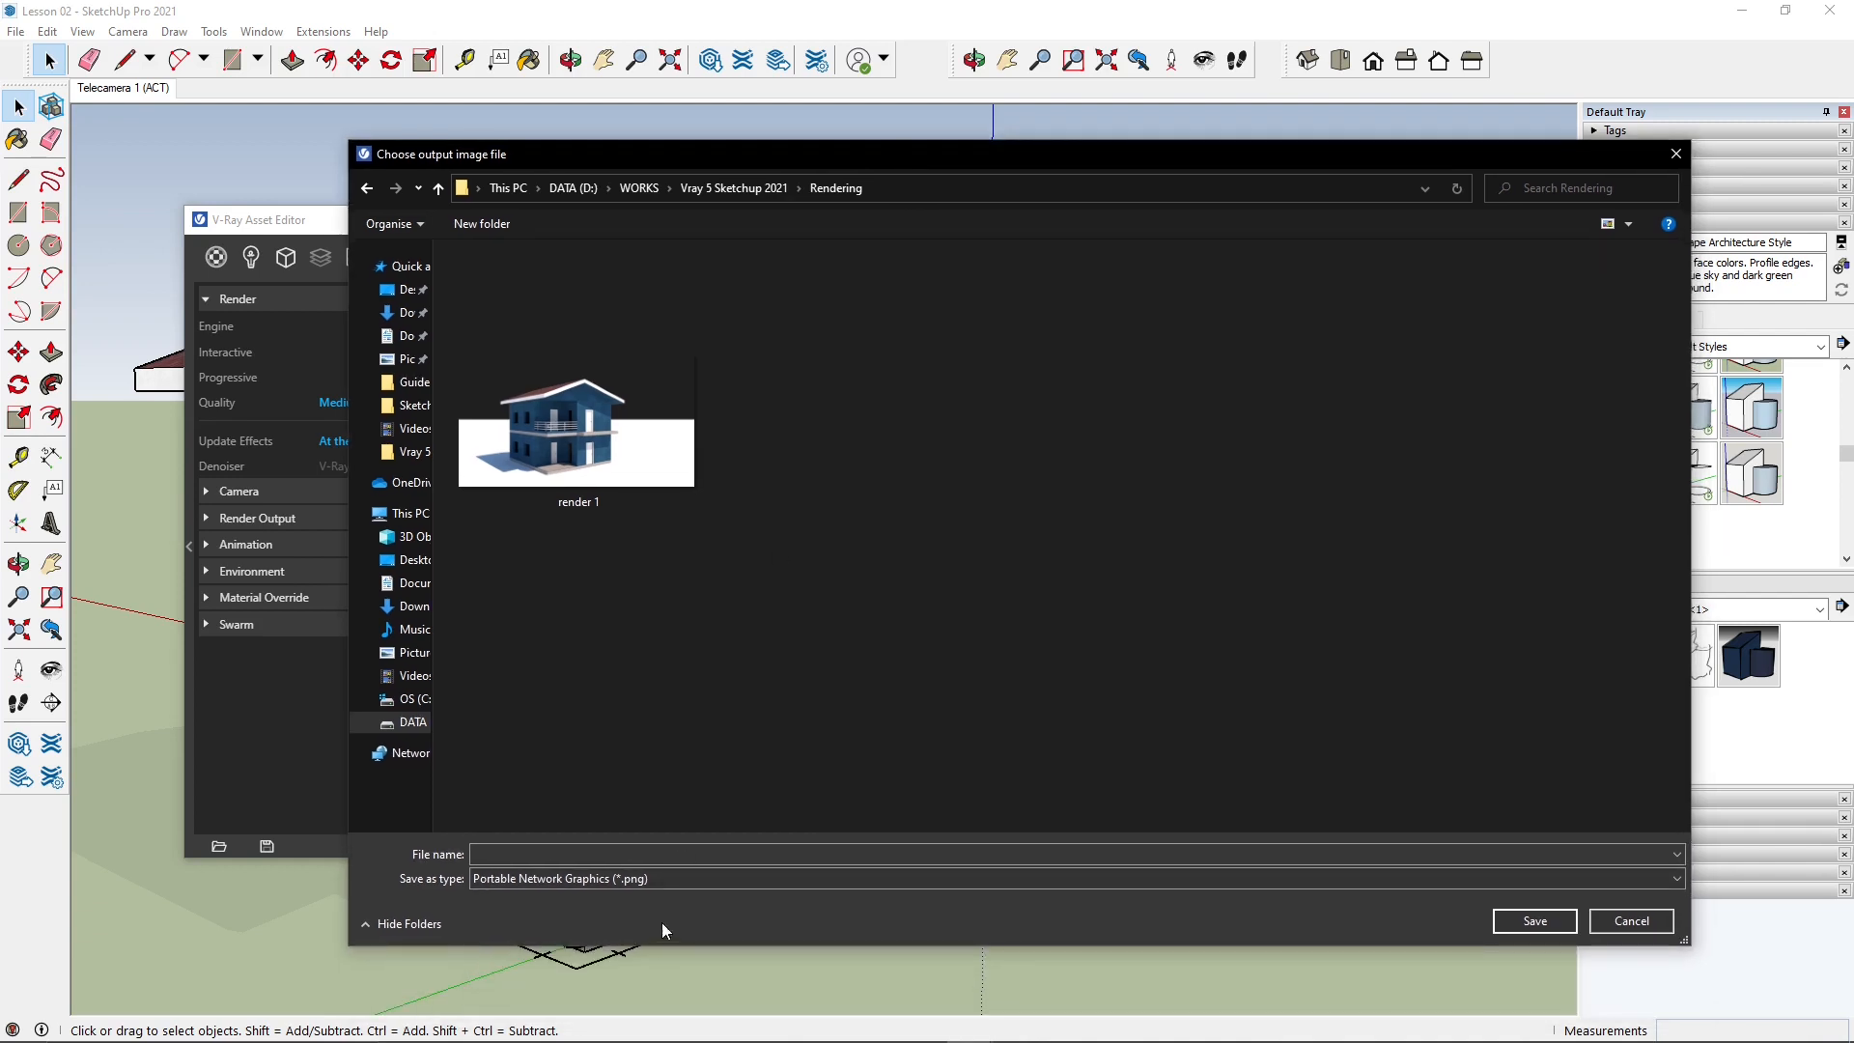
Step: Save the rendered image as a JPEG image file named render 2, replacing the existing file
{"action": "left_click", "coordinate": [668, 879]}
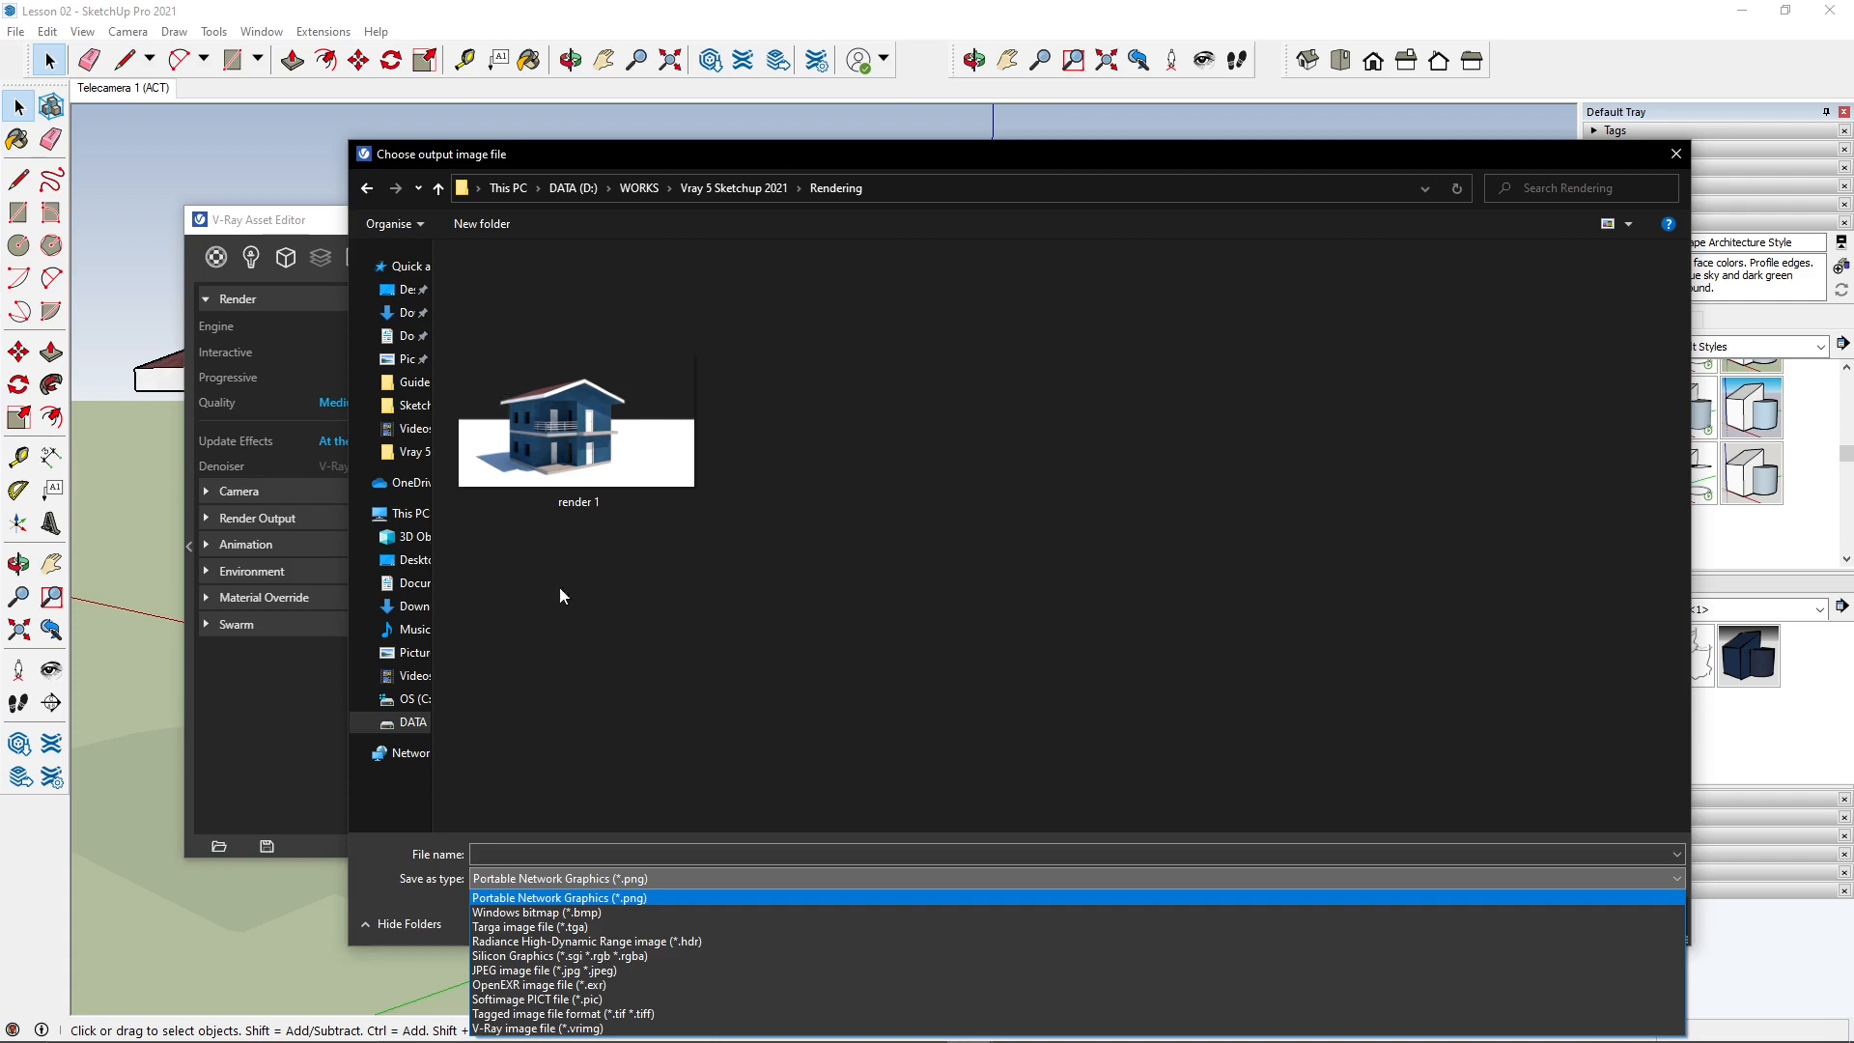
{"action": "left_click", "coordinate": [580, 969]}
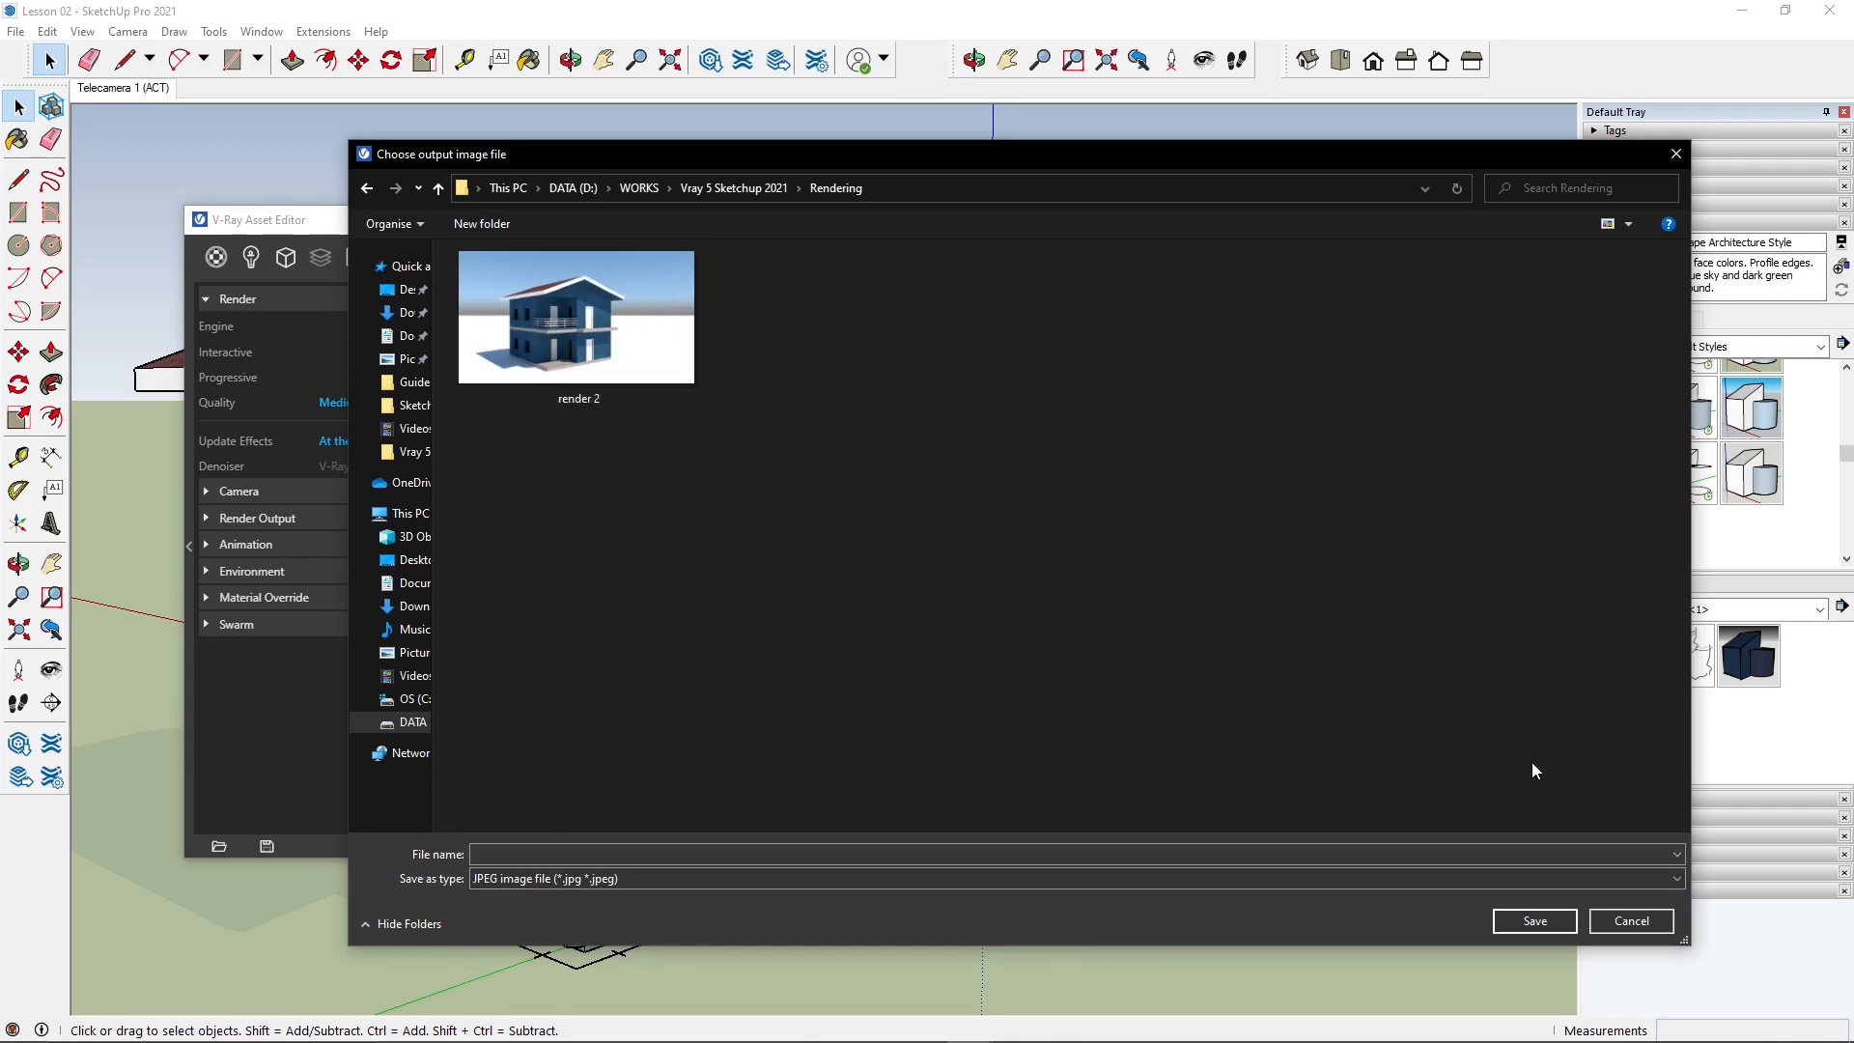
{"action": "left_click", "coordinate": [1252, 852]}
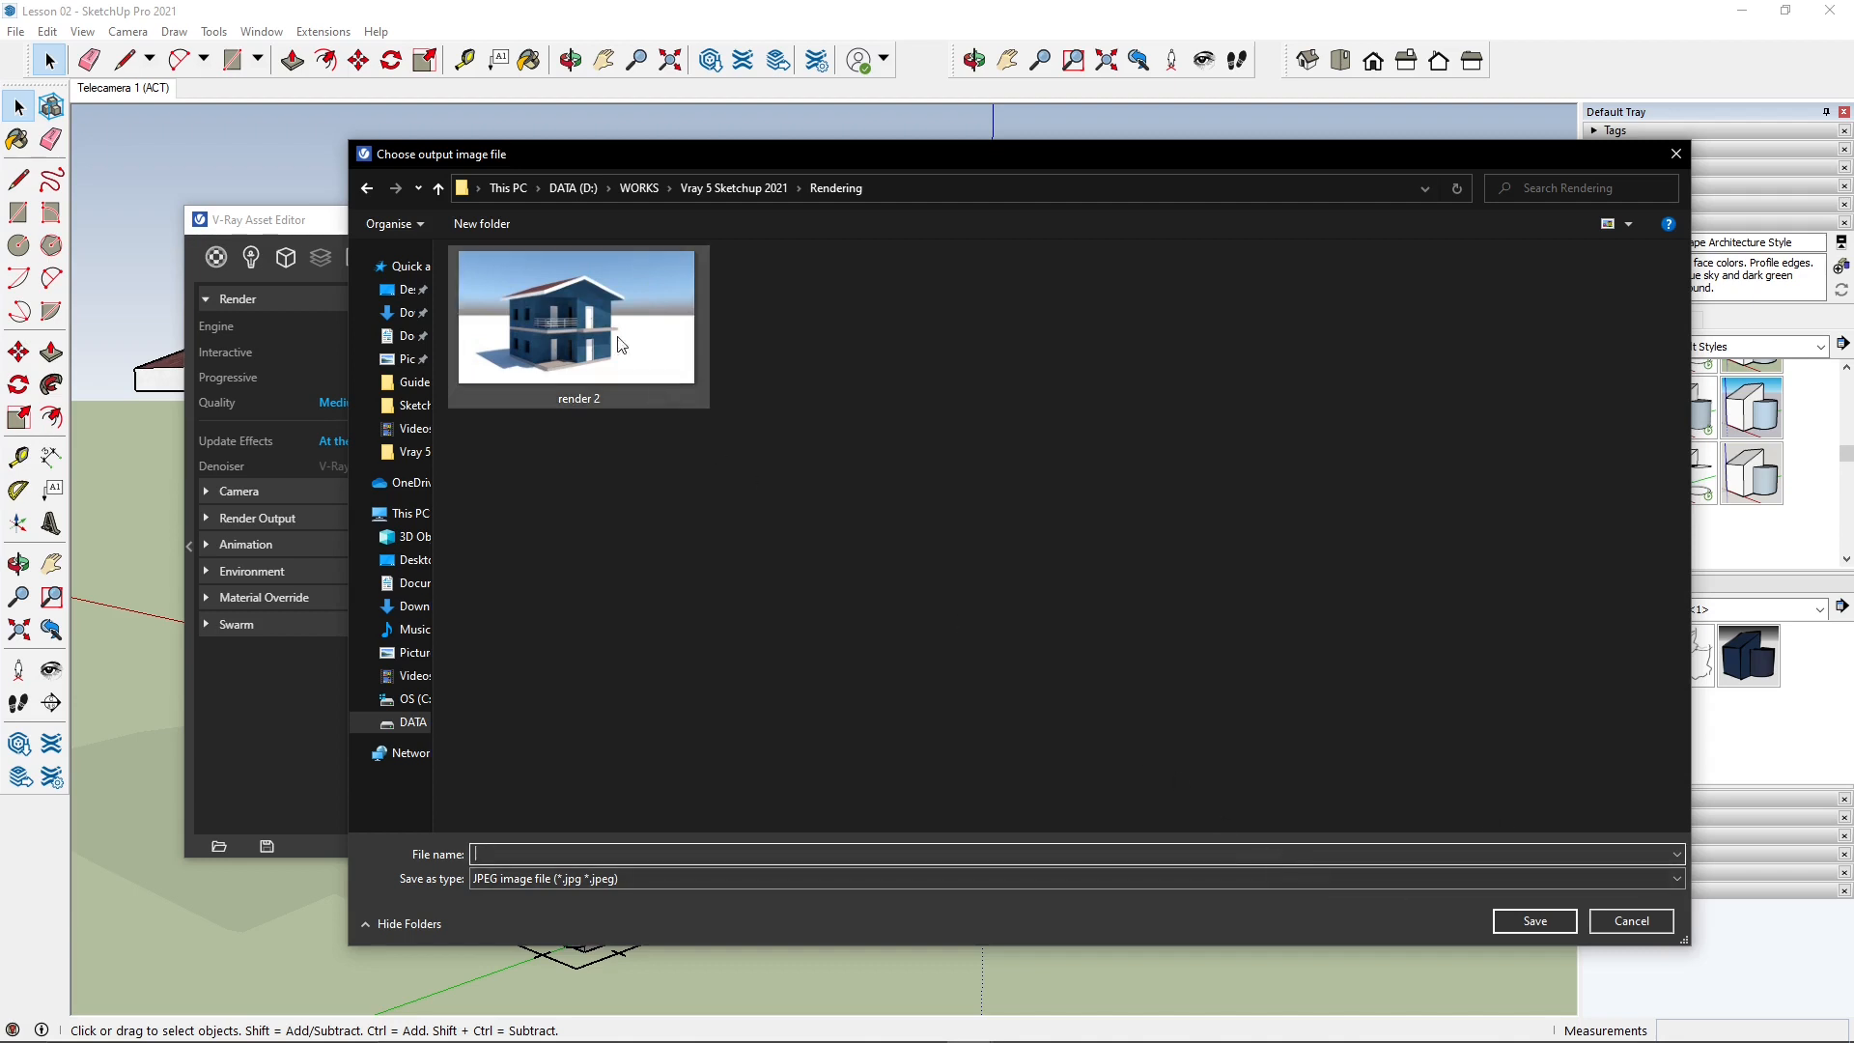
{"action": "left_click", "coordinate": [618, 344]}
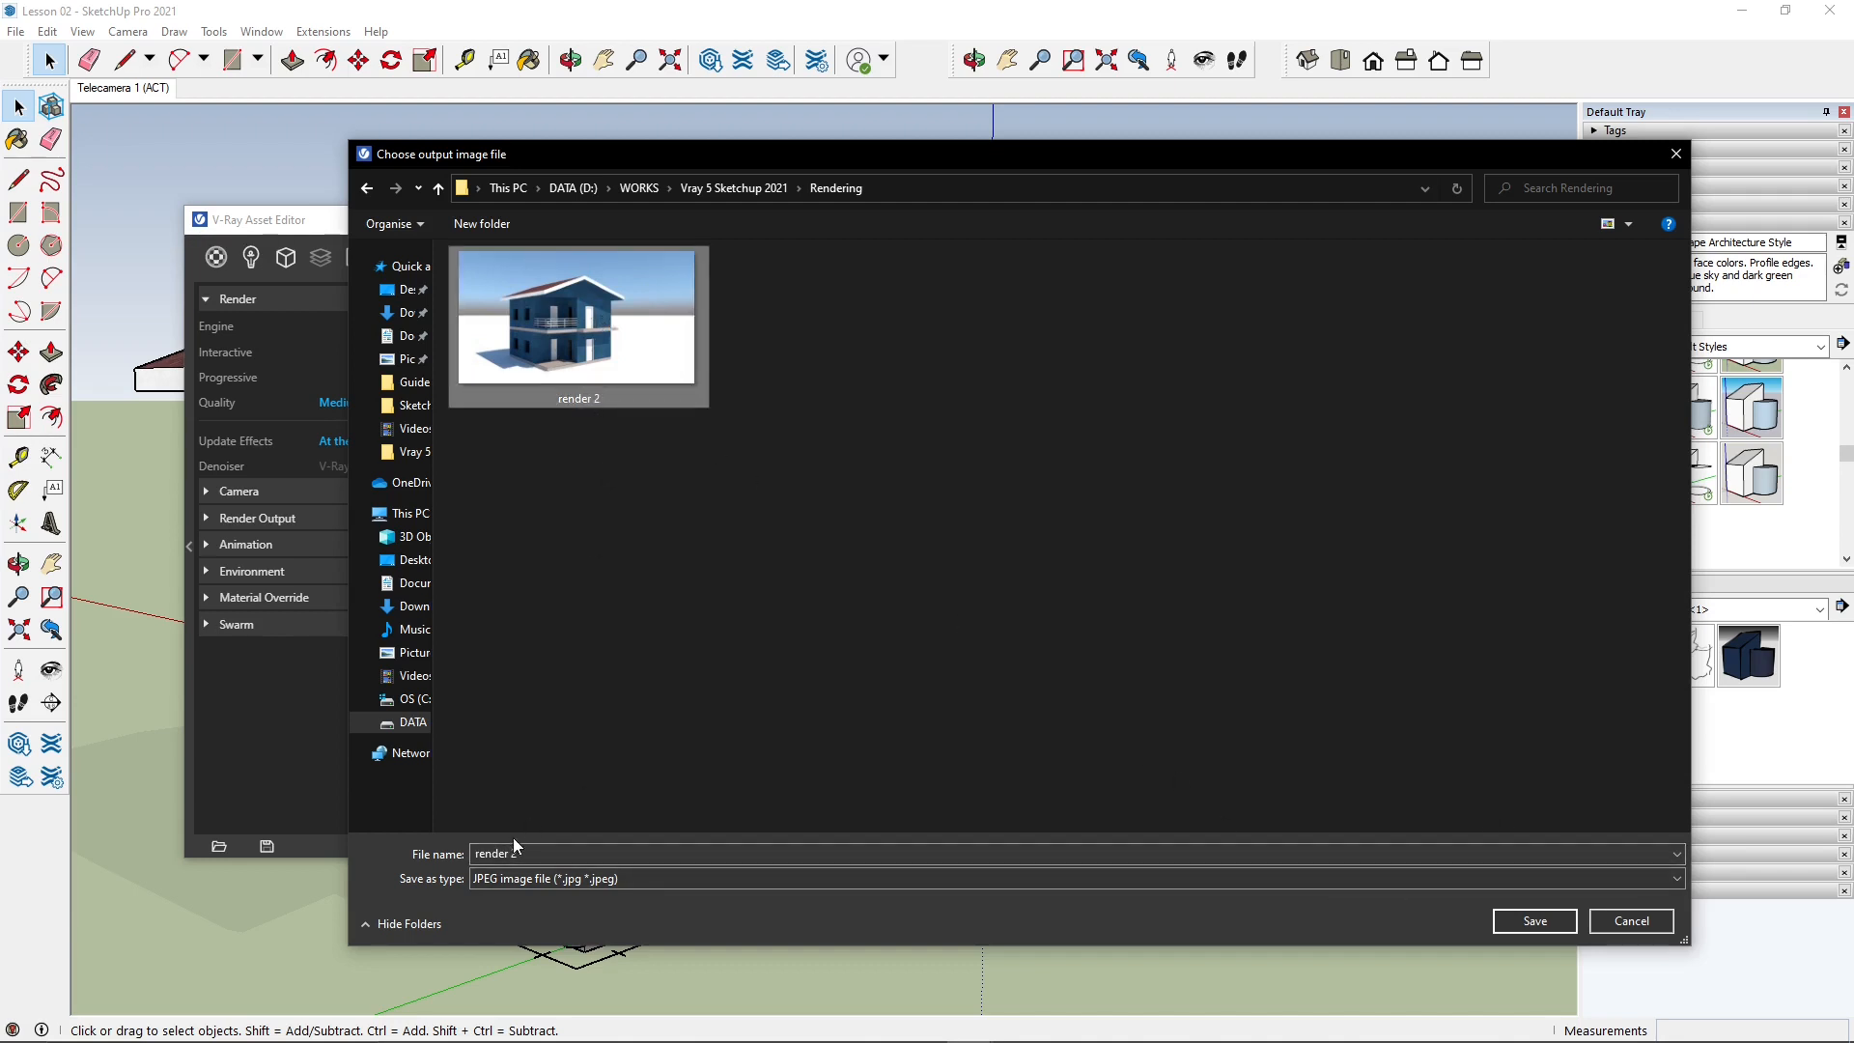
{"action": "left_click", "coordinate": [1531, 924]}
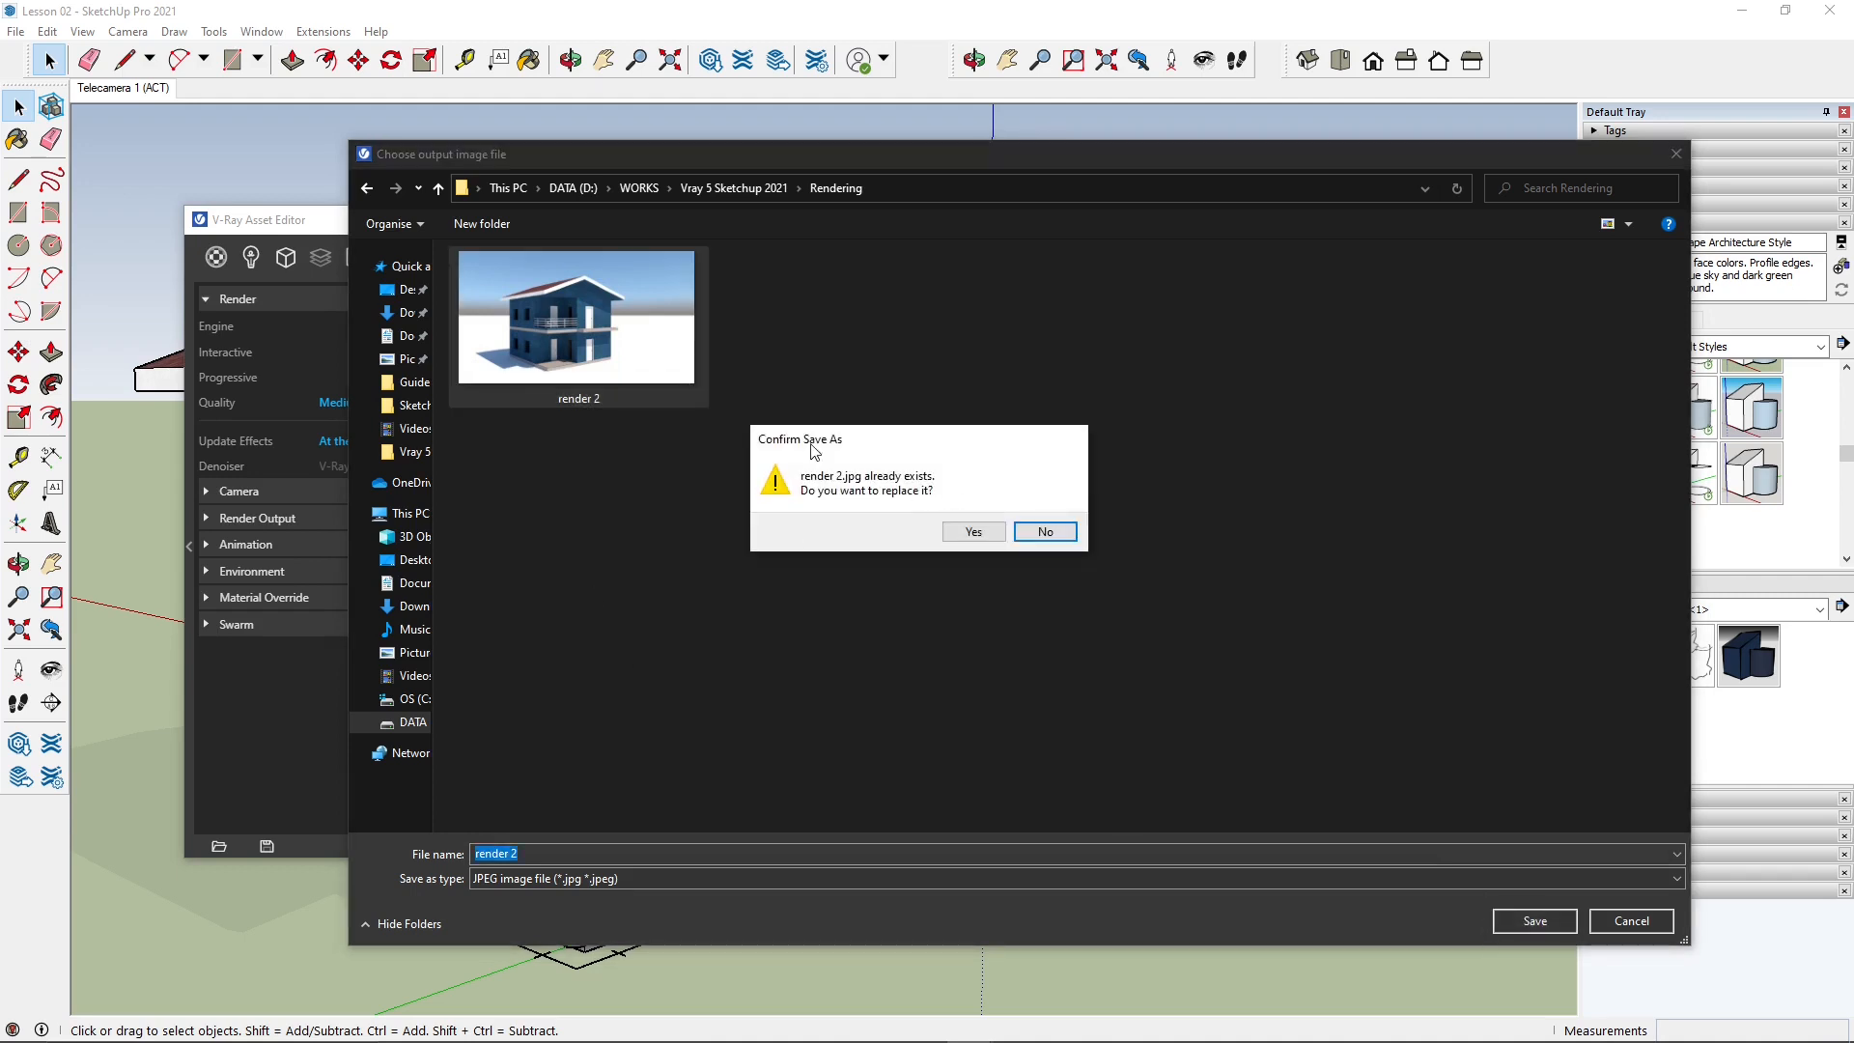
{"action": "left_click", "coordinate": [970, 531]}
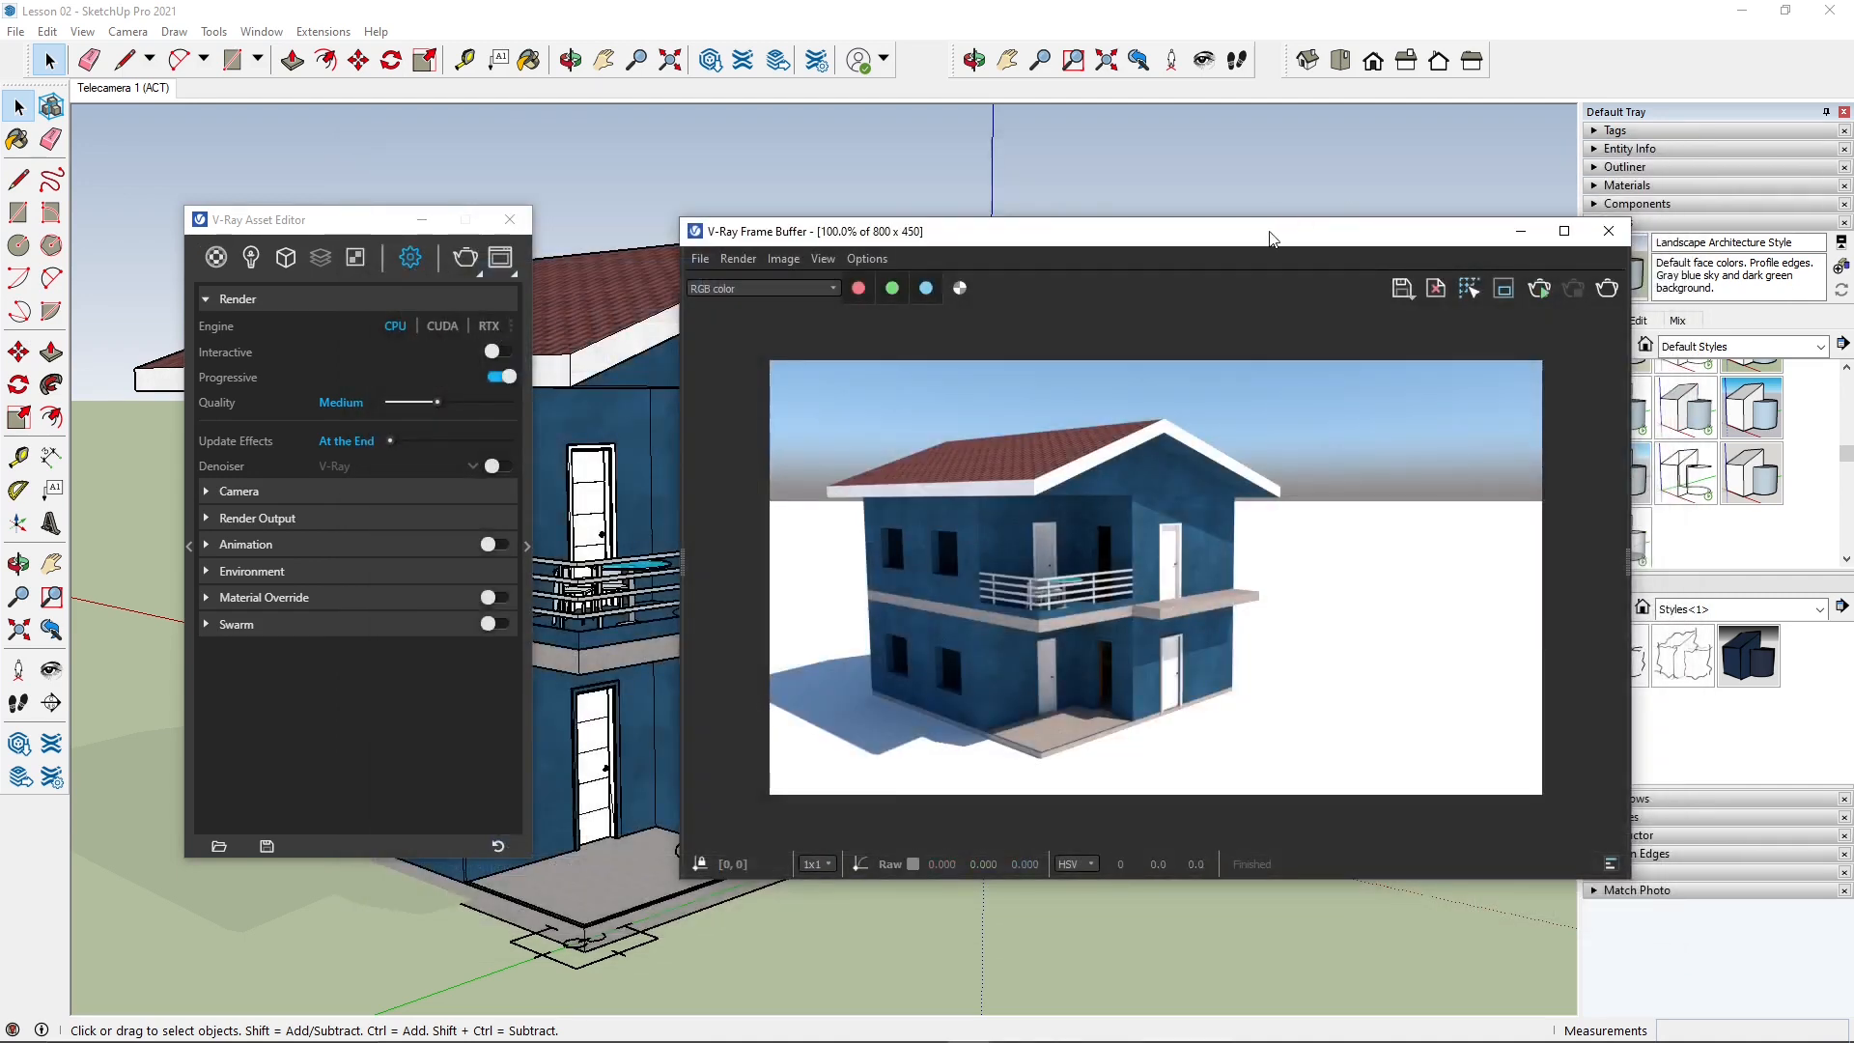
Step: Bring up the frame buffer's save options for viewing and switch the displayed channel to Alpha
{"action": "left_click_drag", "start_coordinate": [1270, 239], "coordinate": [1258, 195]}
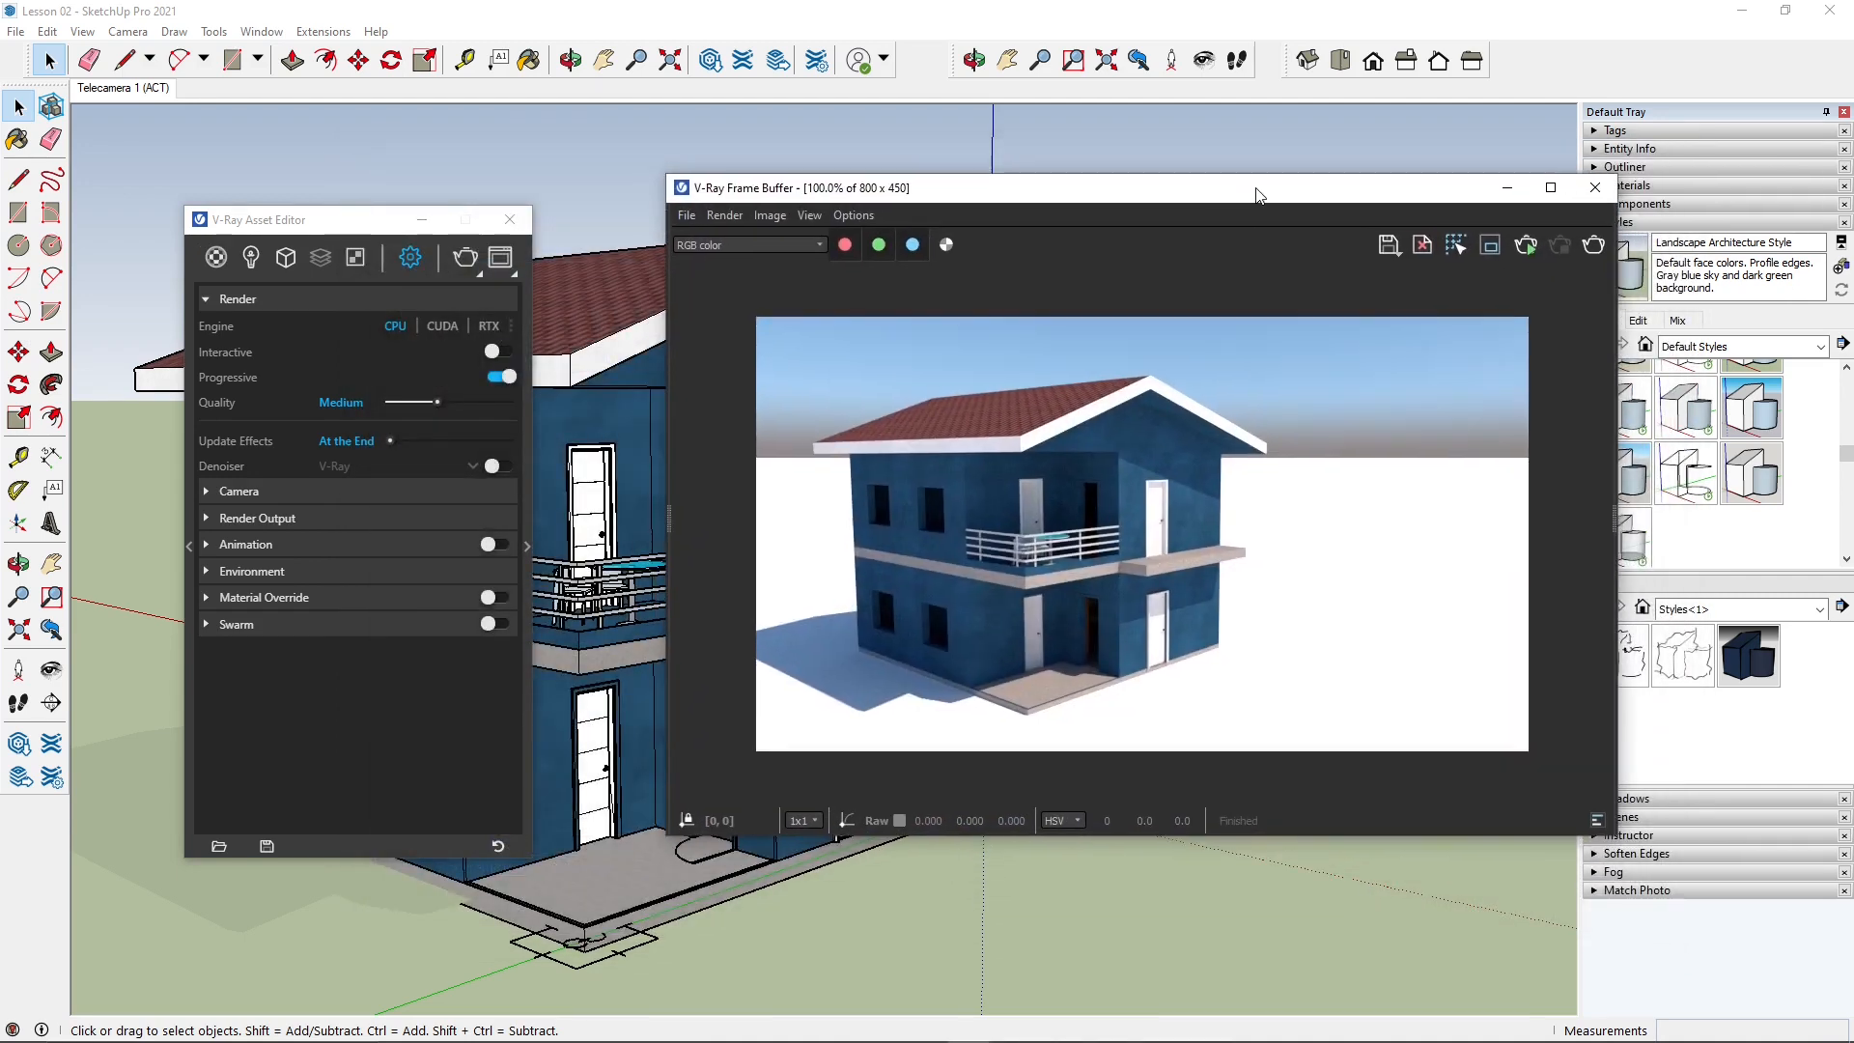
{"action": "left_click", "coordinate": [1396, 253]}
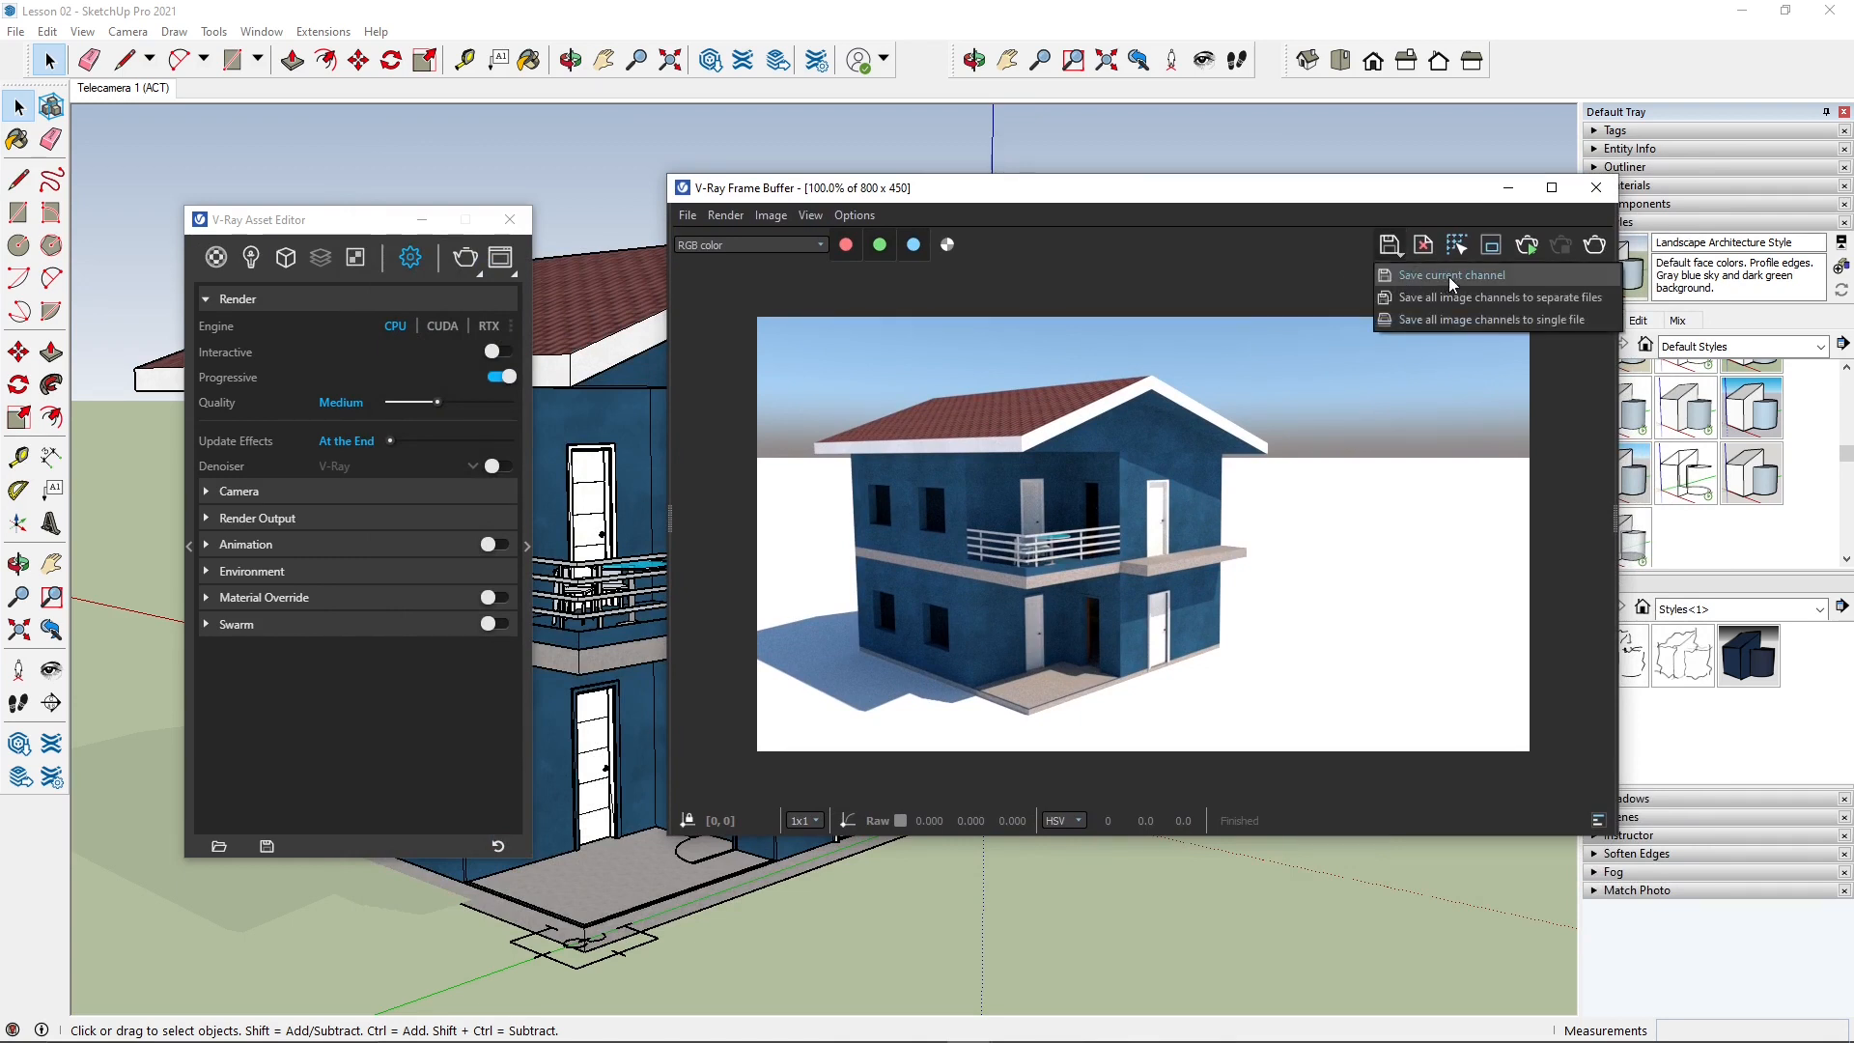
{"action": "left_click", "coordinate": [1208, 259]}
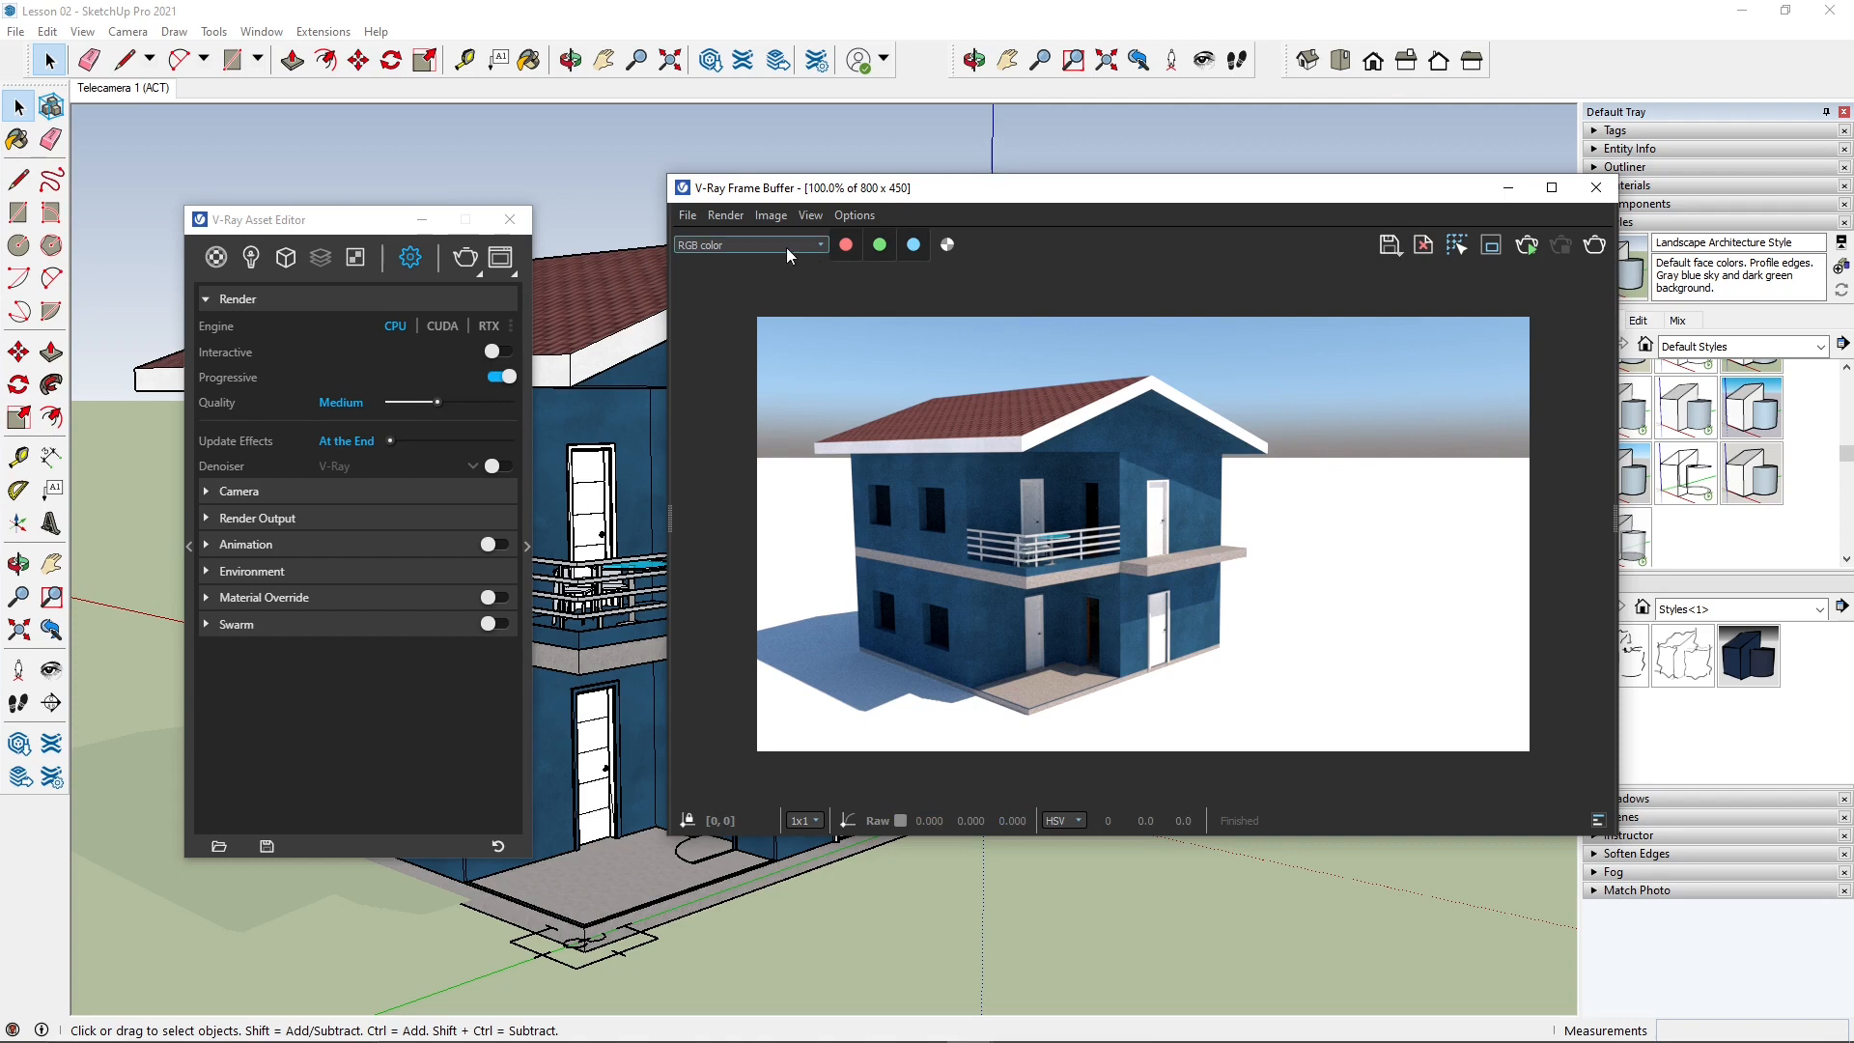
{"action": "left_click", "coordinate": [698, 243]}
{"action": "left_click", "coordinate": [702, 273]}
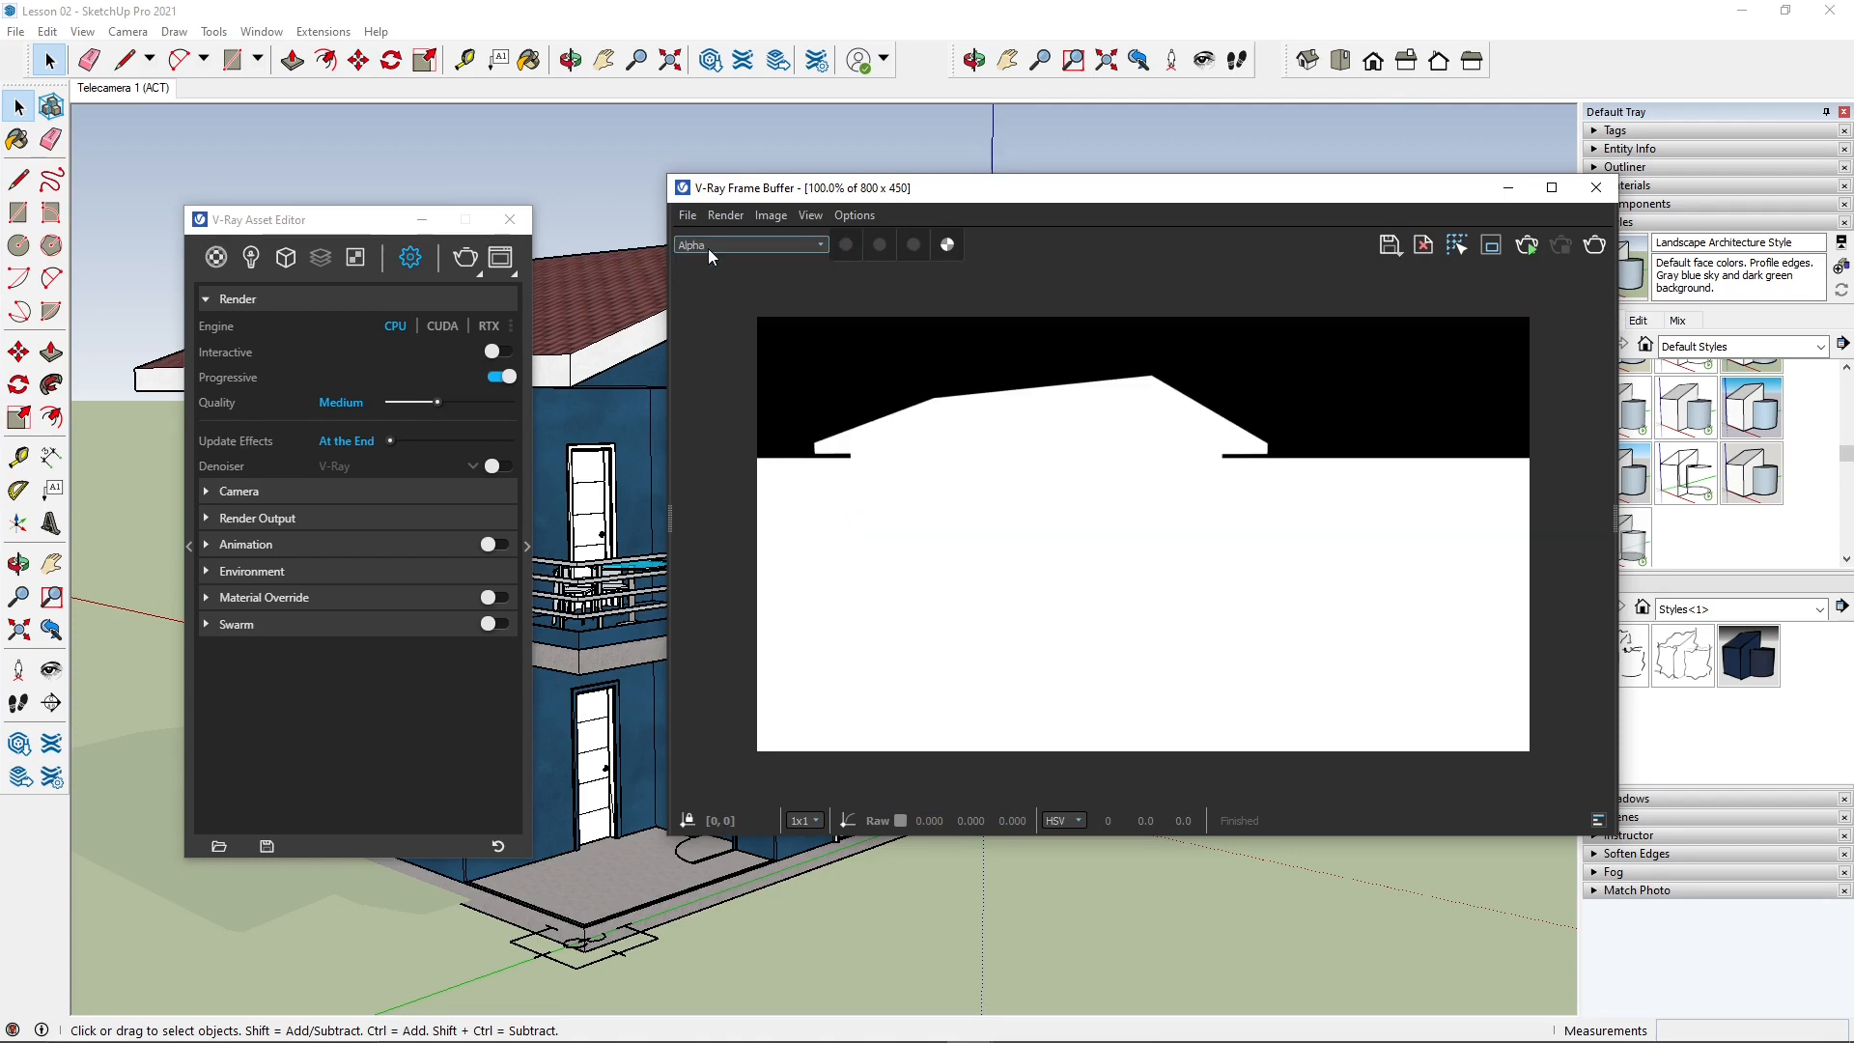
Step: Save the Alpha channel as a JPEG image file named render 2 alpha in the Rendering folder
{"action": "left_click", "coordinate": [1388, 247]}
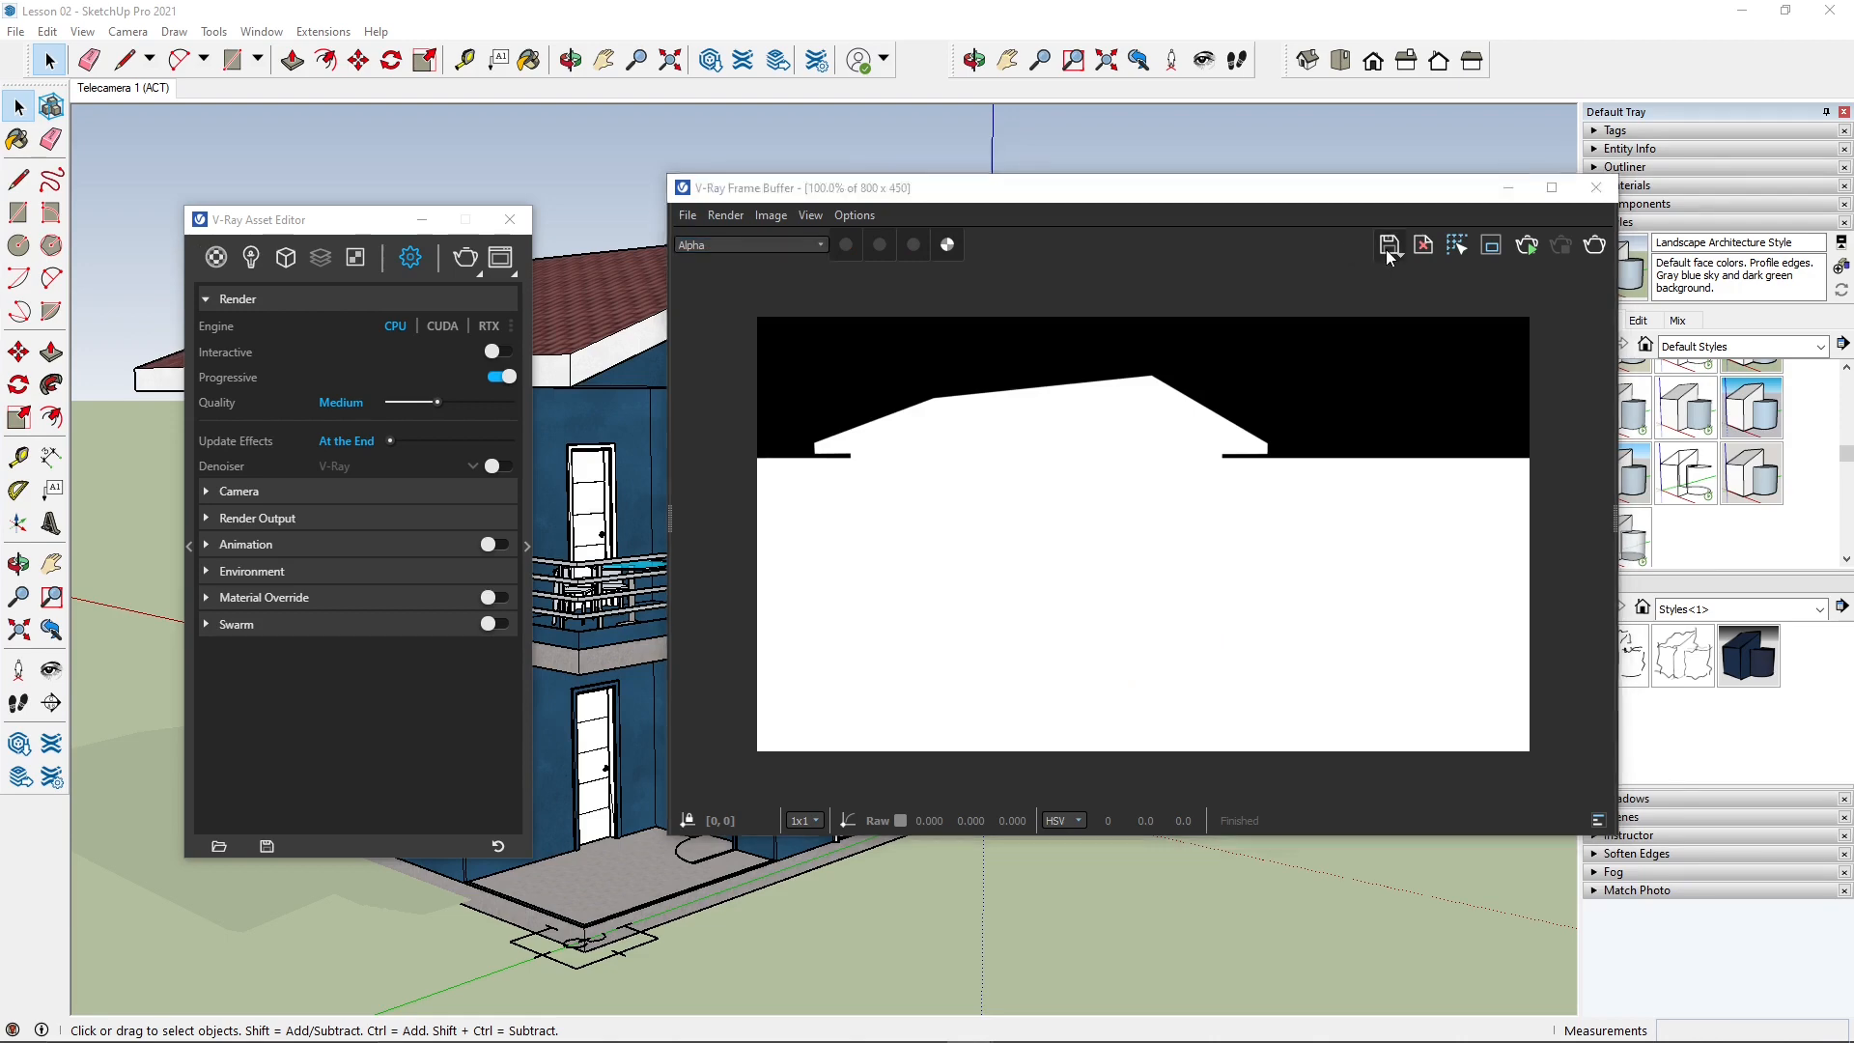
{"action": "left_click", "coordinate": [695, 879]}
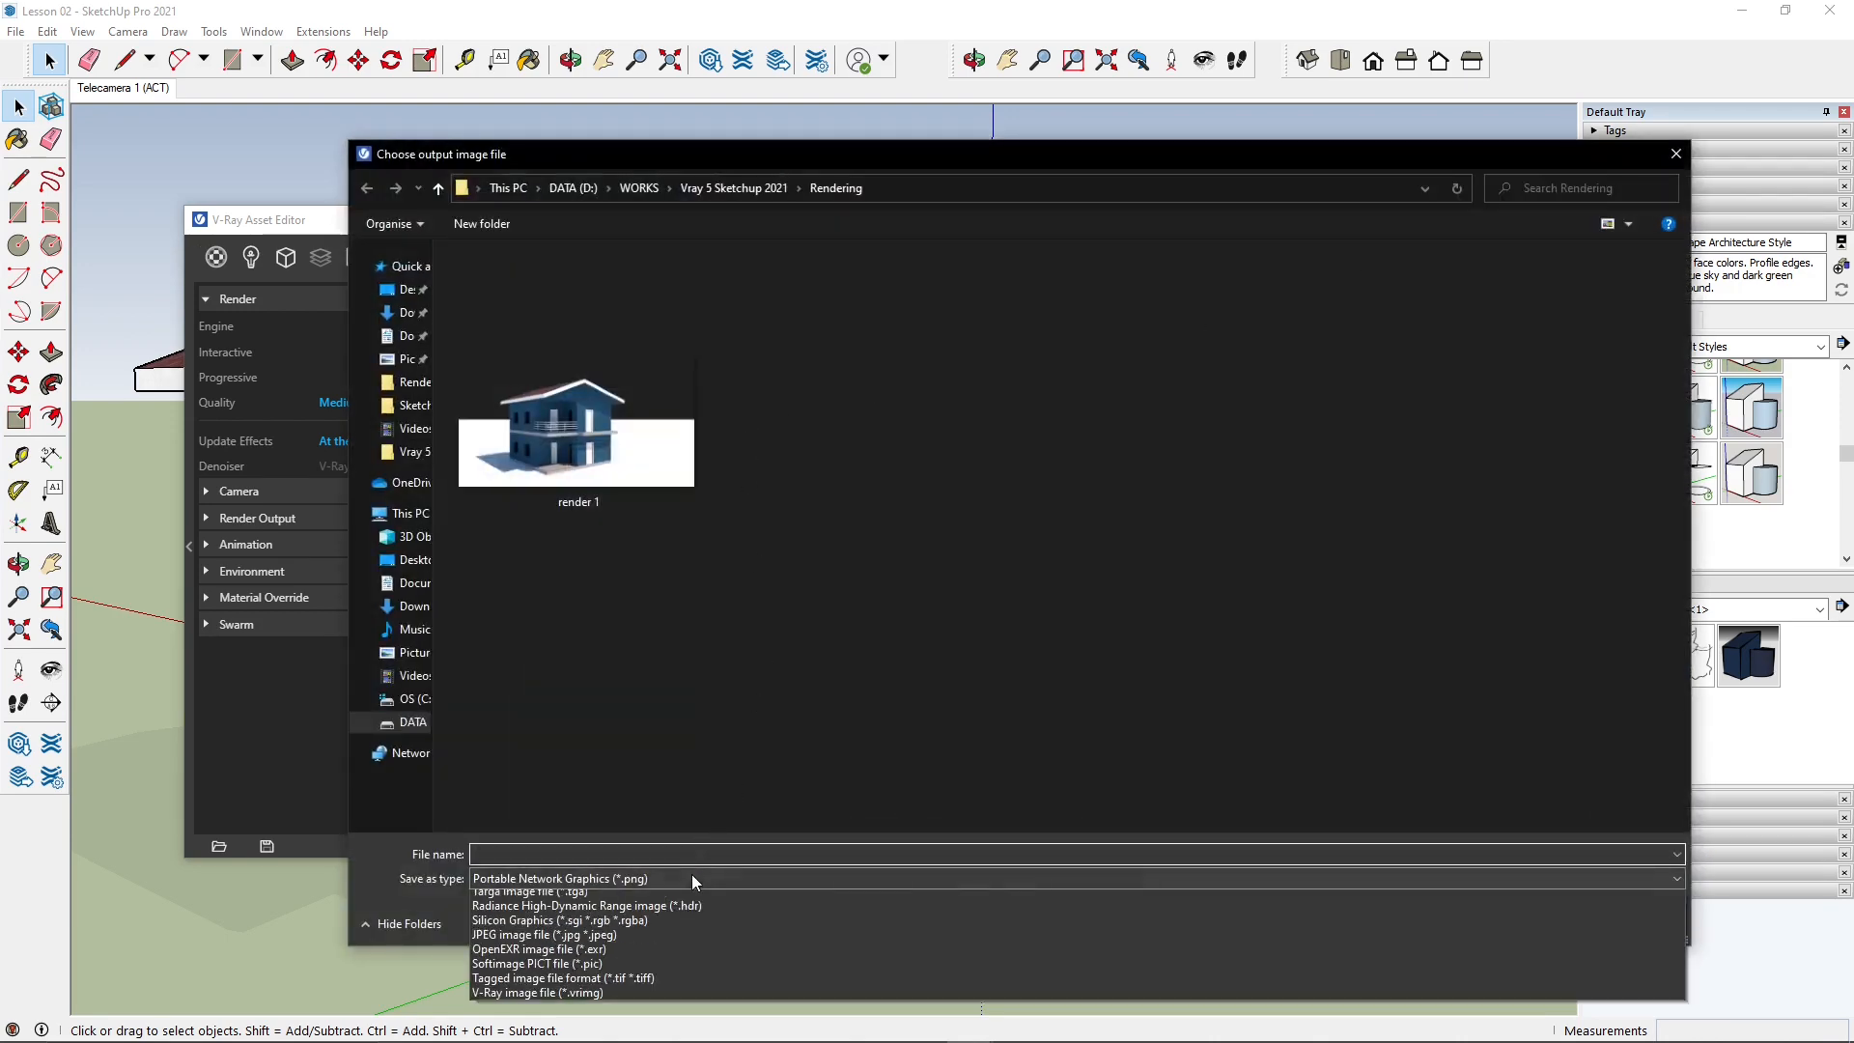
{"action": "left_click", "coordinate": [640, 970]}
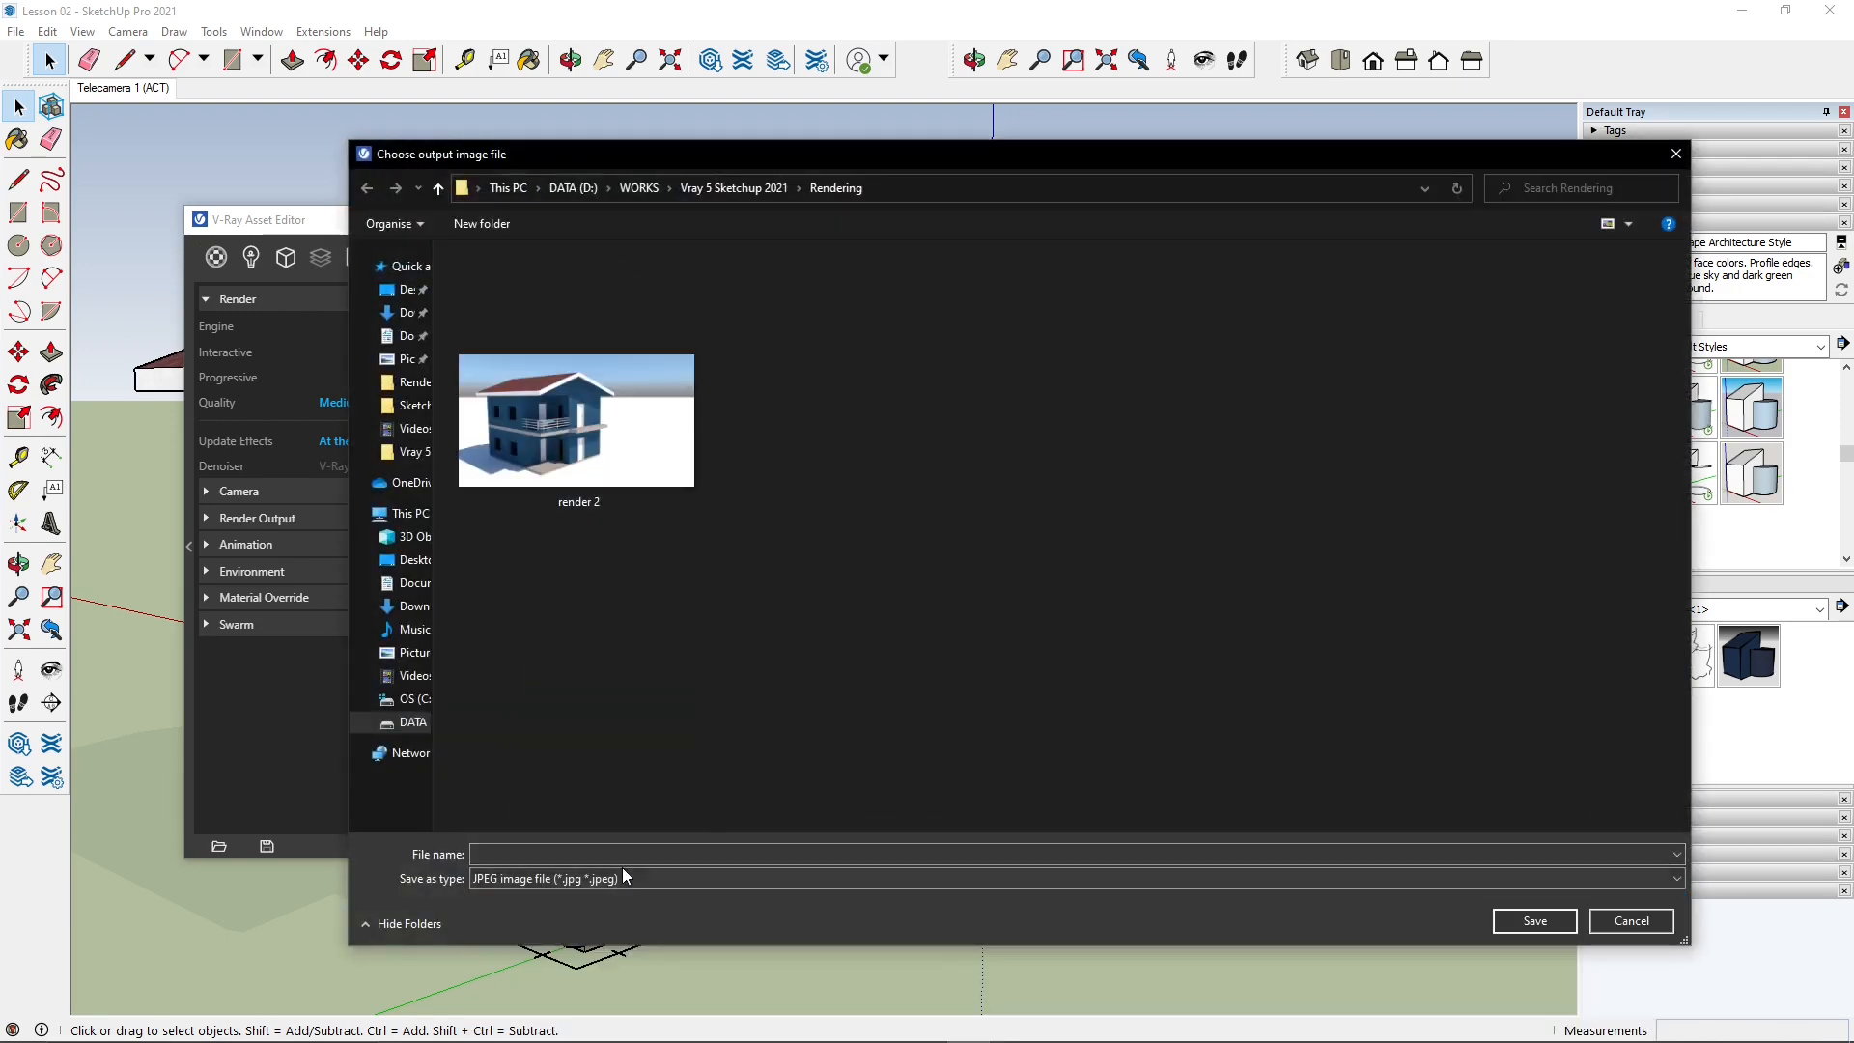
{"action": "type", "text": "re"}
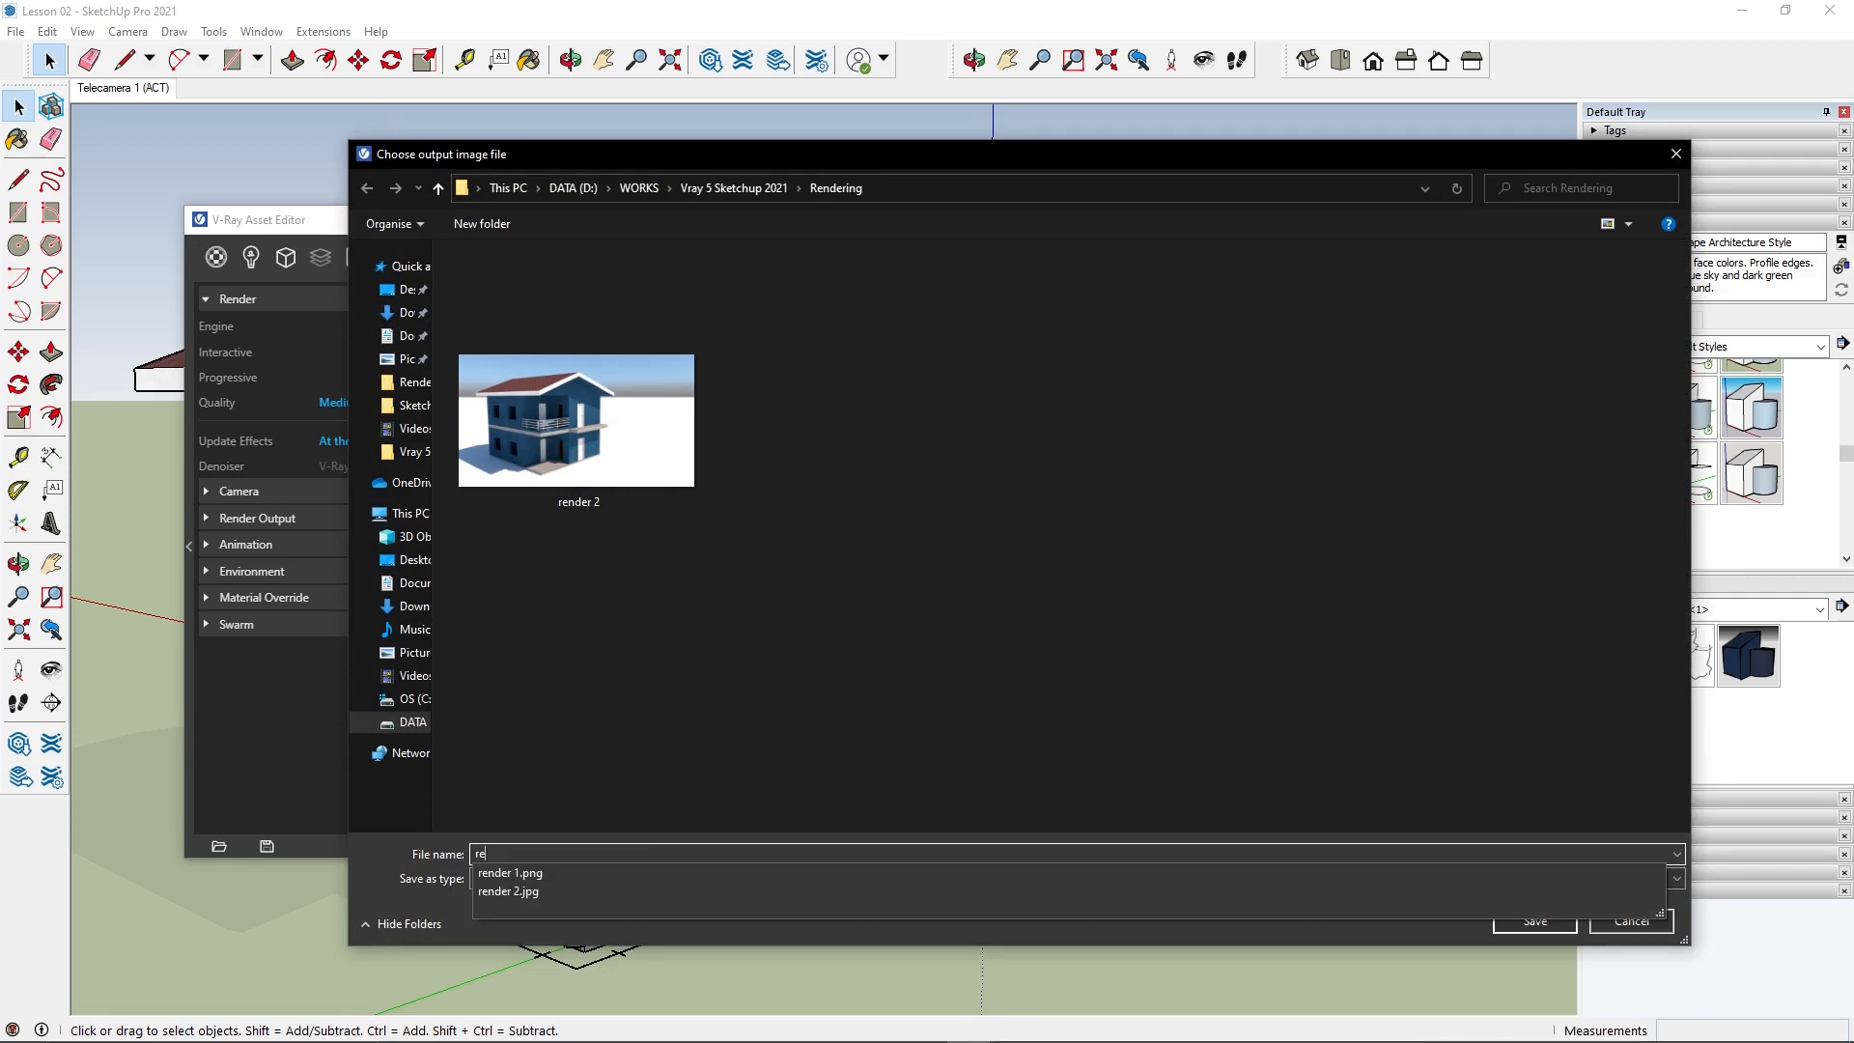
{"action": "type", "text": "nder 2 alpha"}
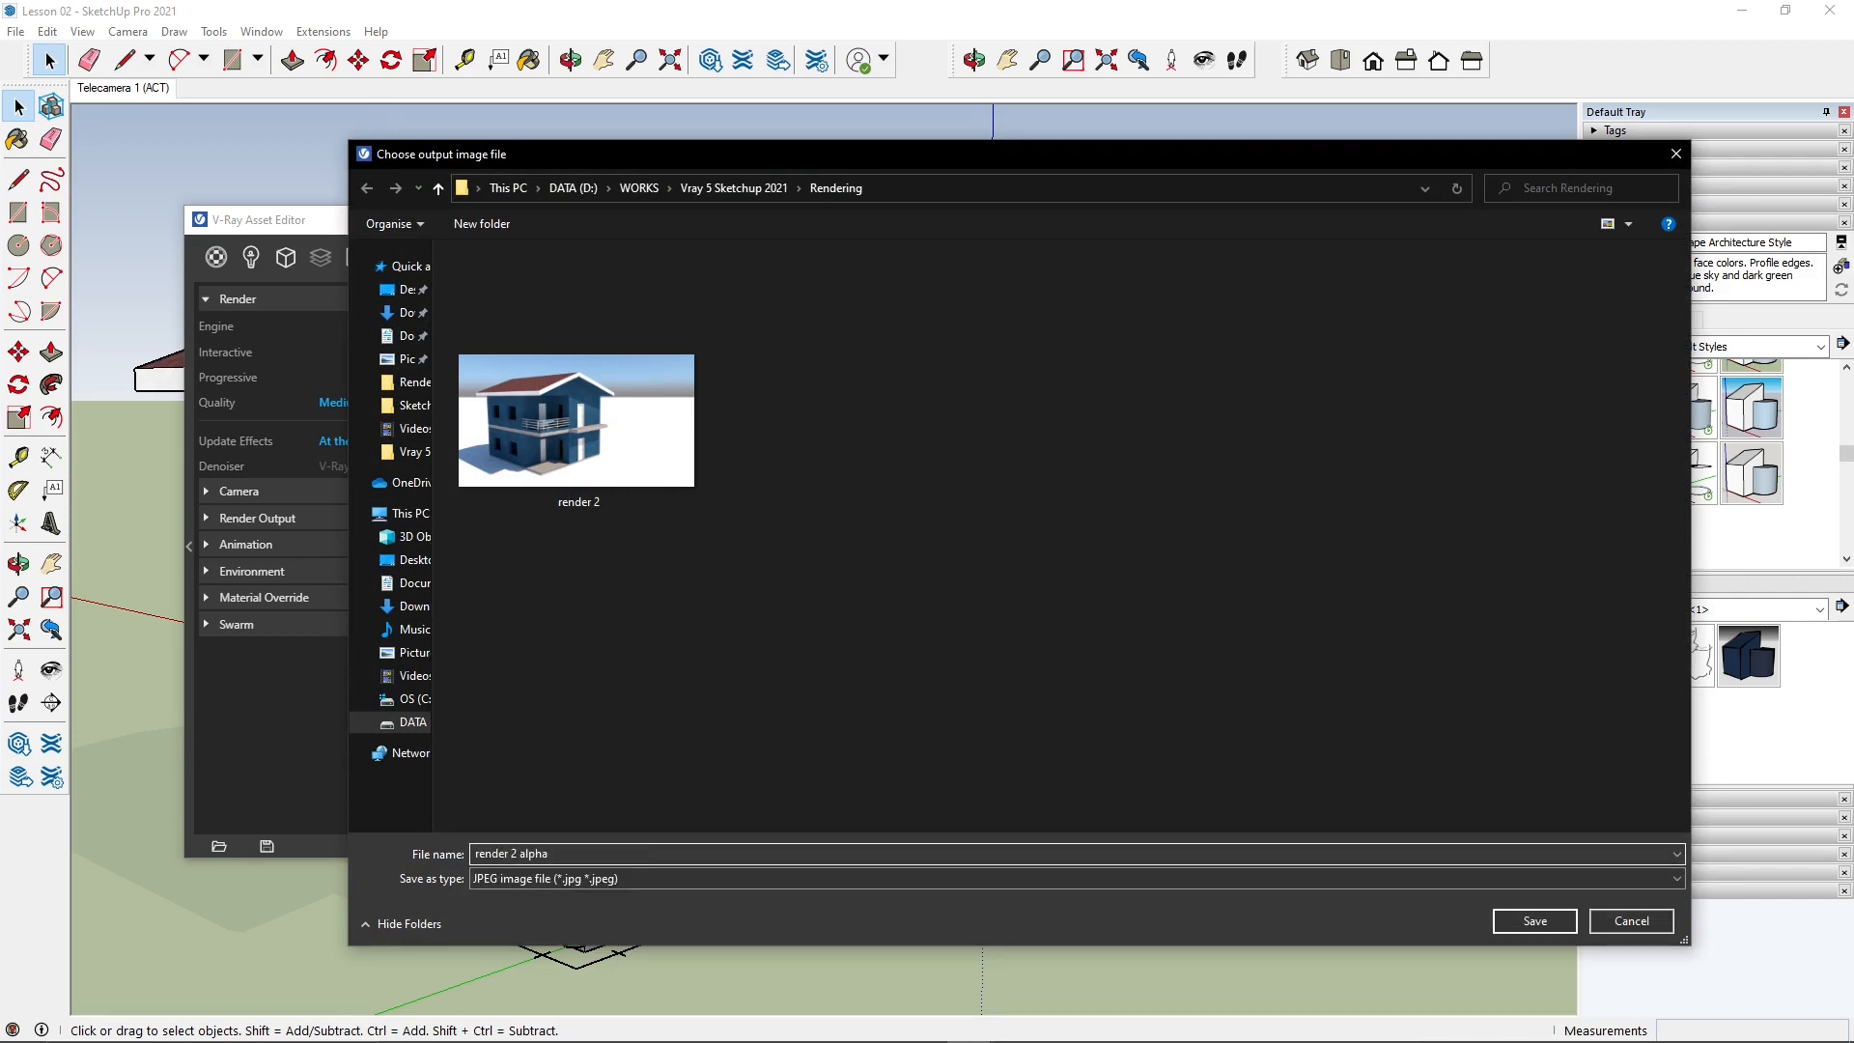
{"action": "left_click", "coordinate": [1536, 920]}
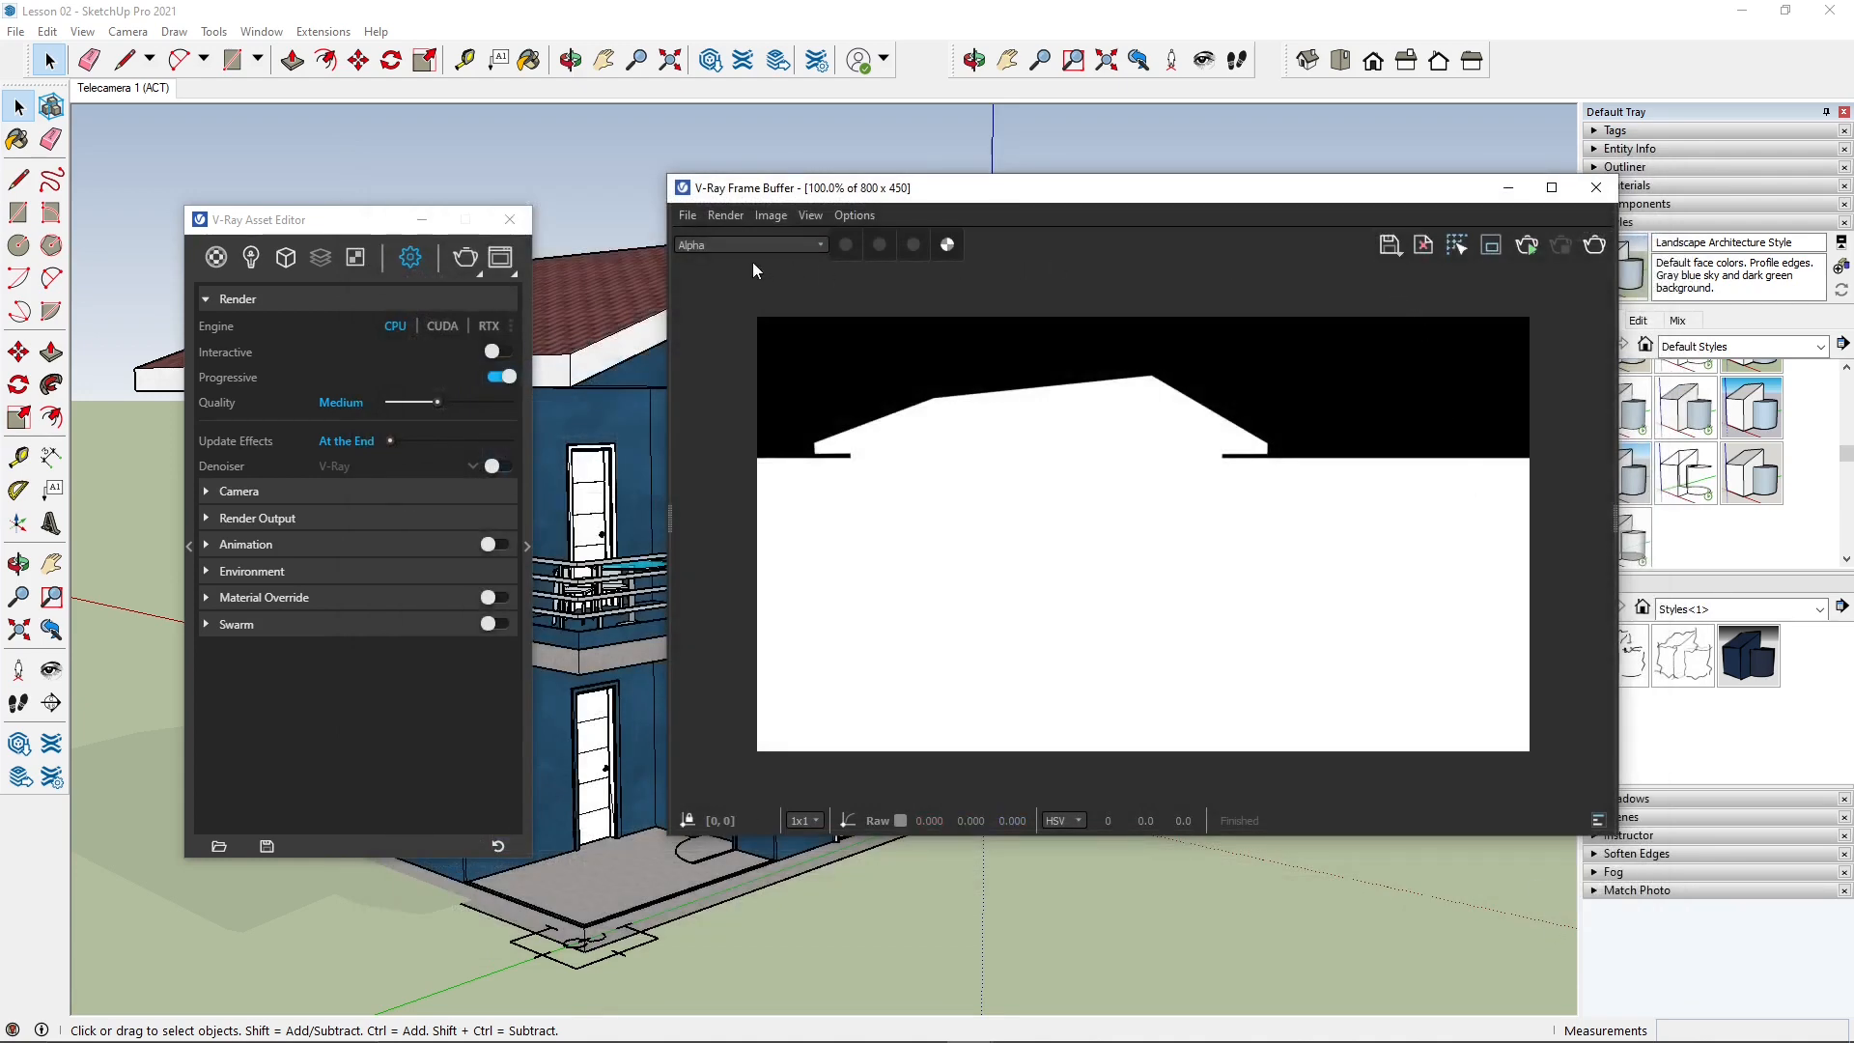
Step: Display the RGB color channel again and check the saved JPEG files in the Rendering folder without saving anything
{"action": "left_click", "coordinate": [705, 244]}
{"action": "left_click", "coordinate": [695, 262]}
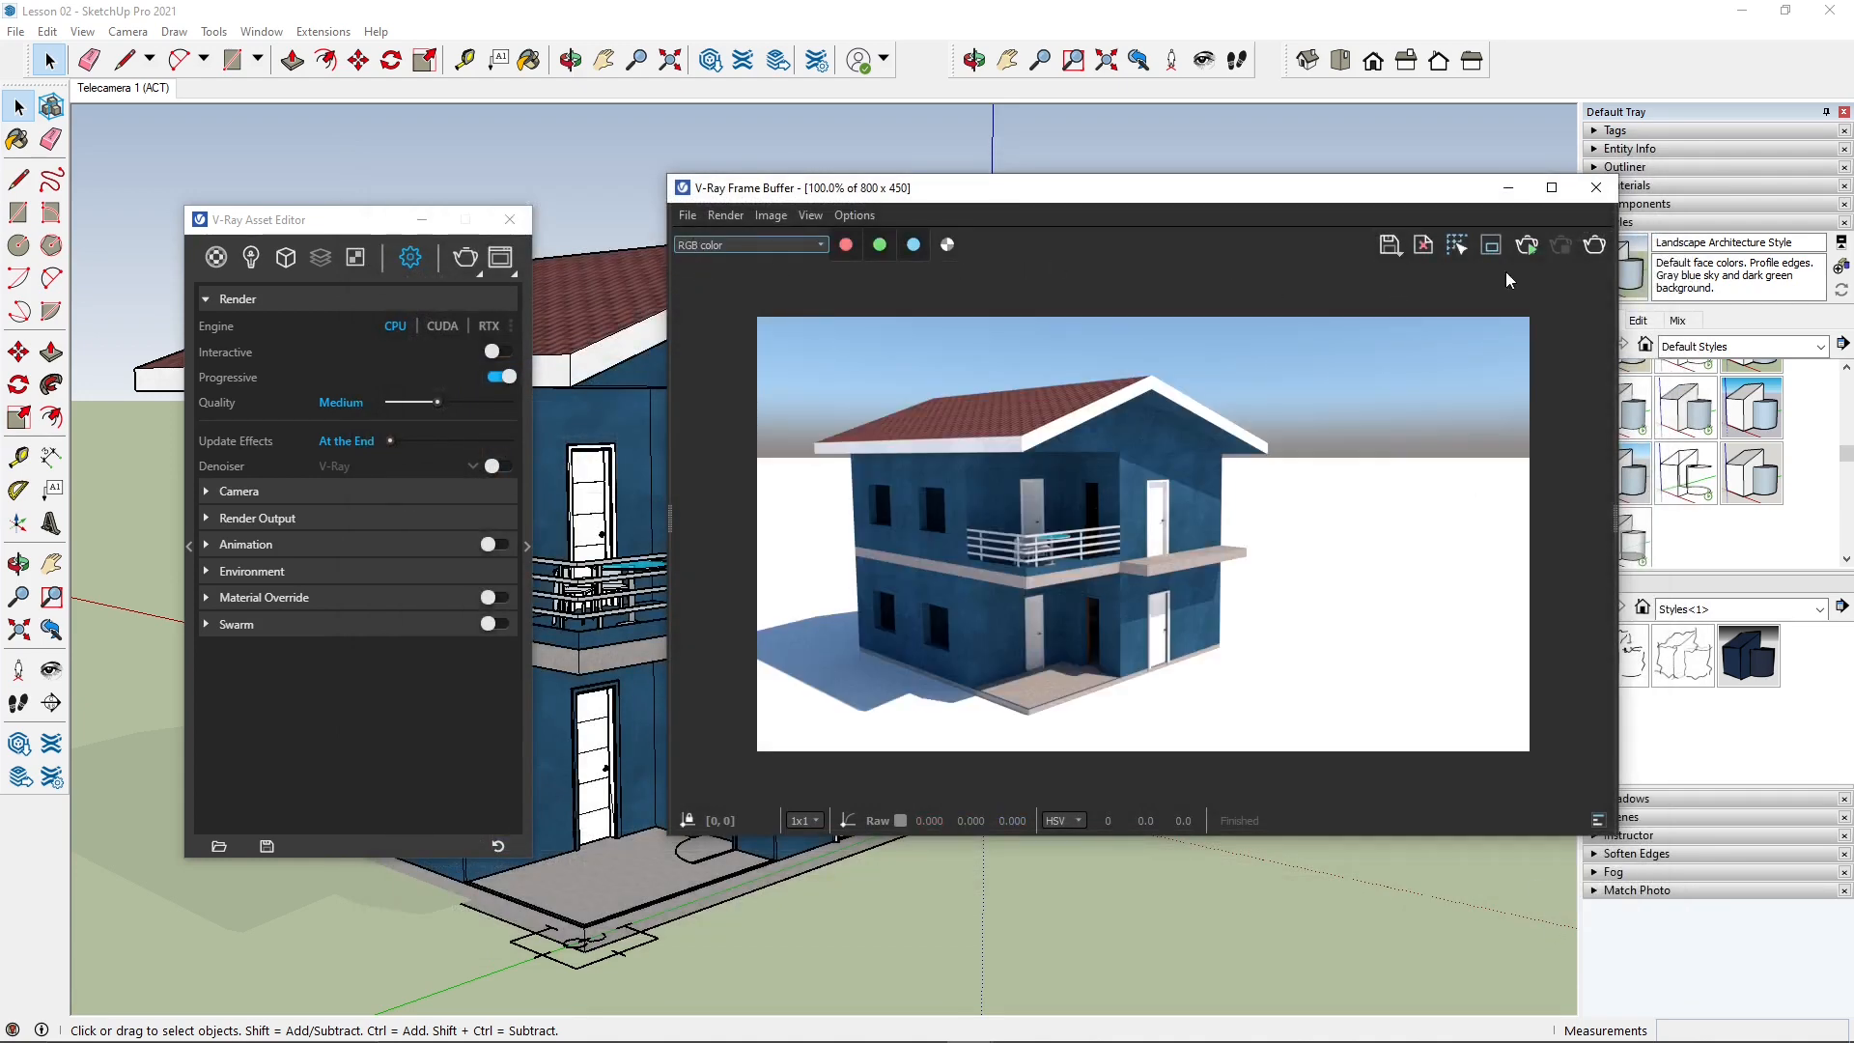
{"action": "left_click", "coordinate": [1389, 245]}
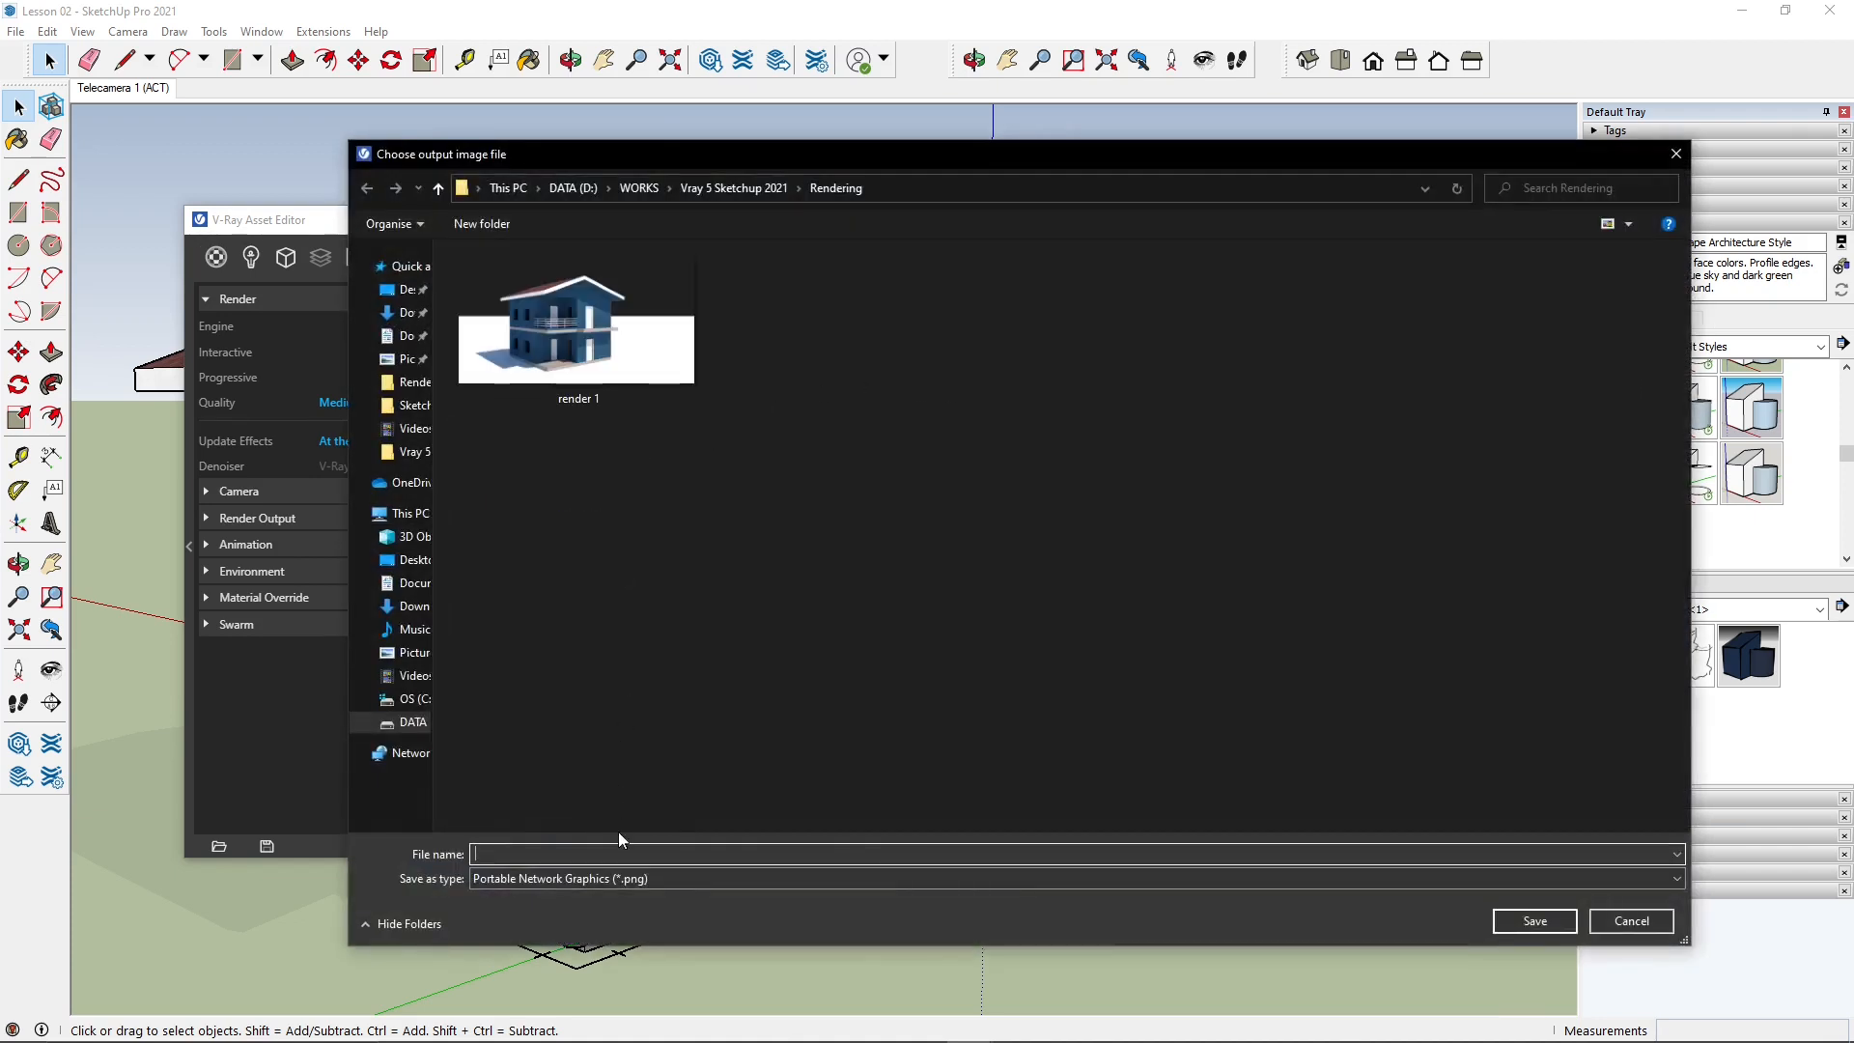
{"action": "left_click", "coordinate": [623, 878]}
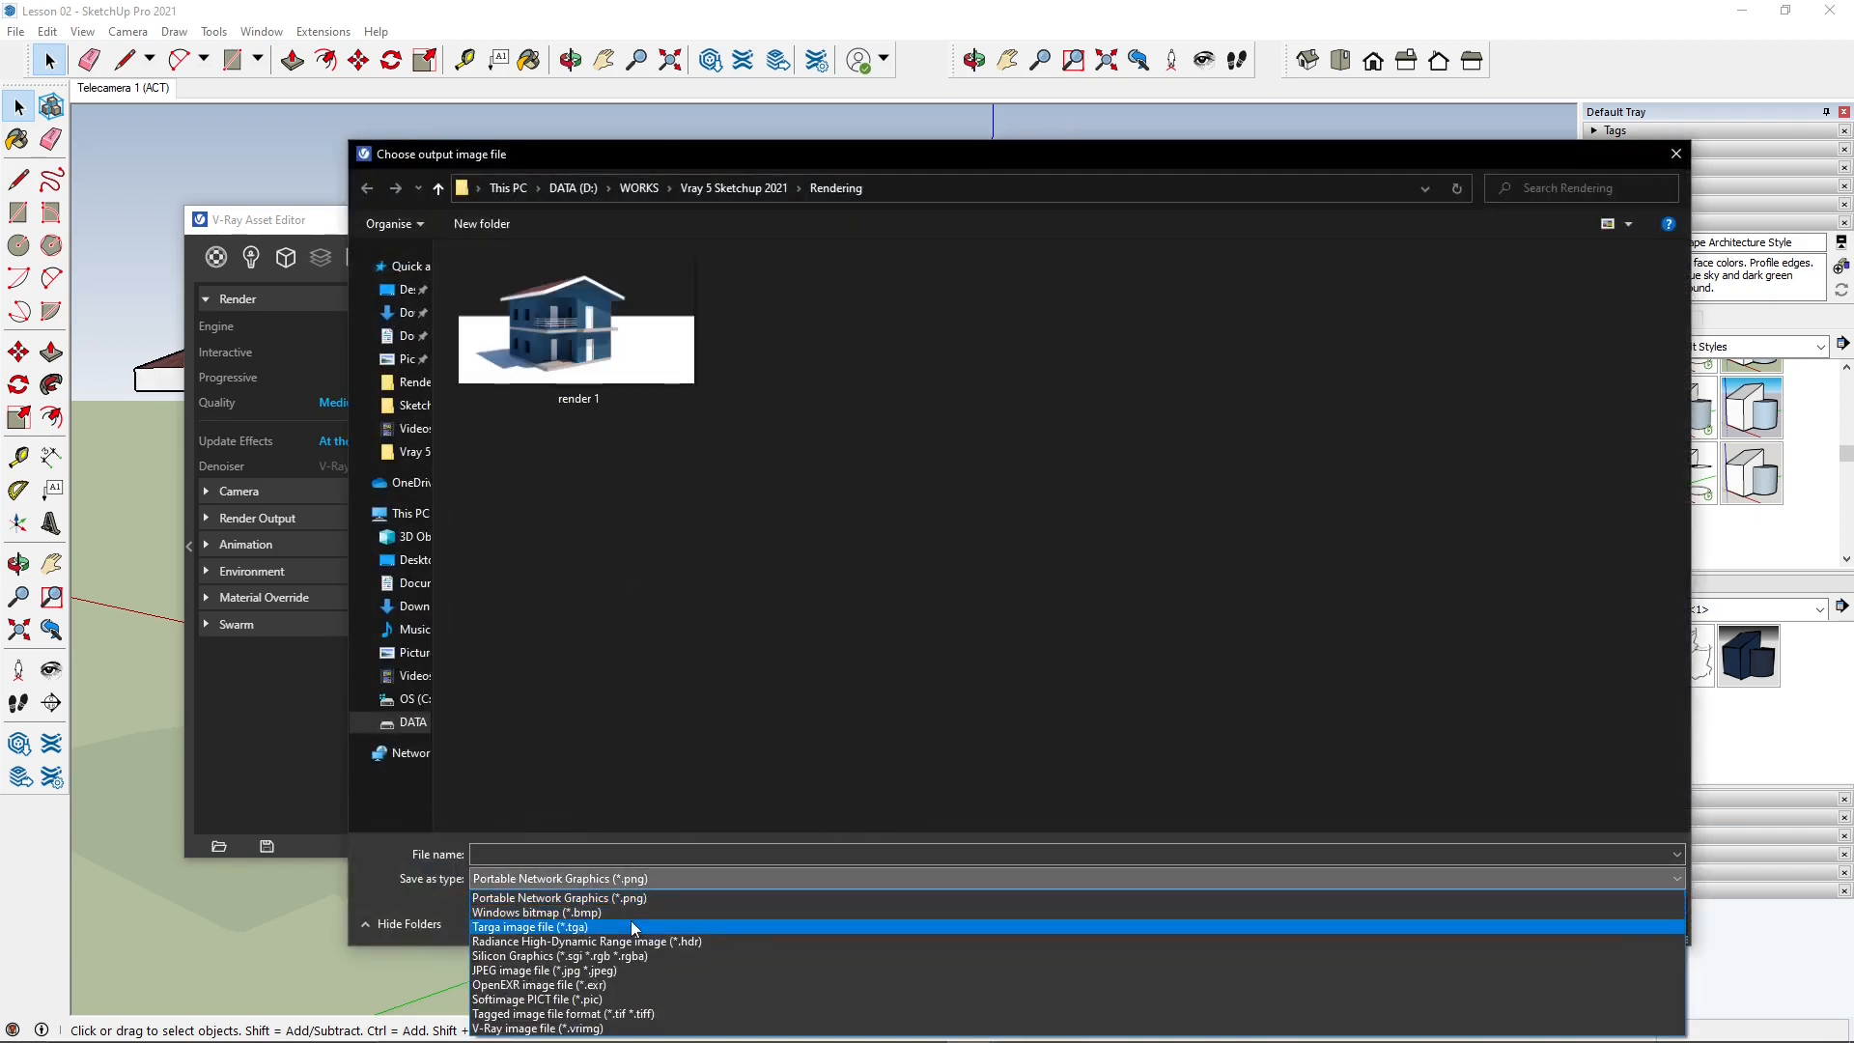
{"action": "left_click", "coordinate": [623, 970]}
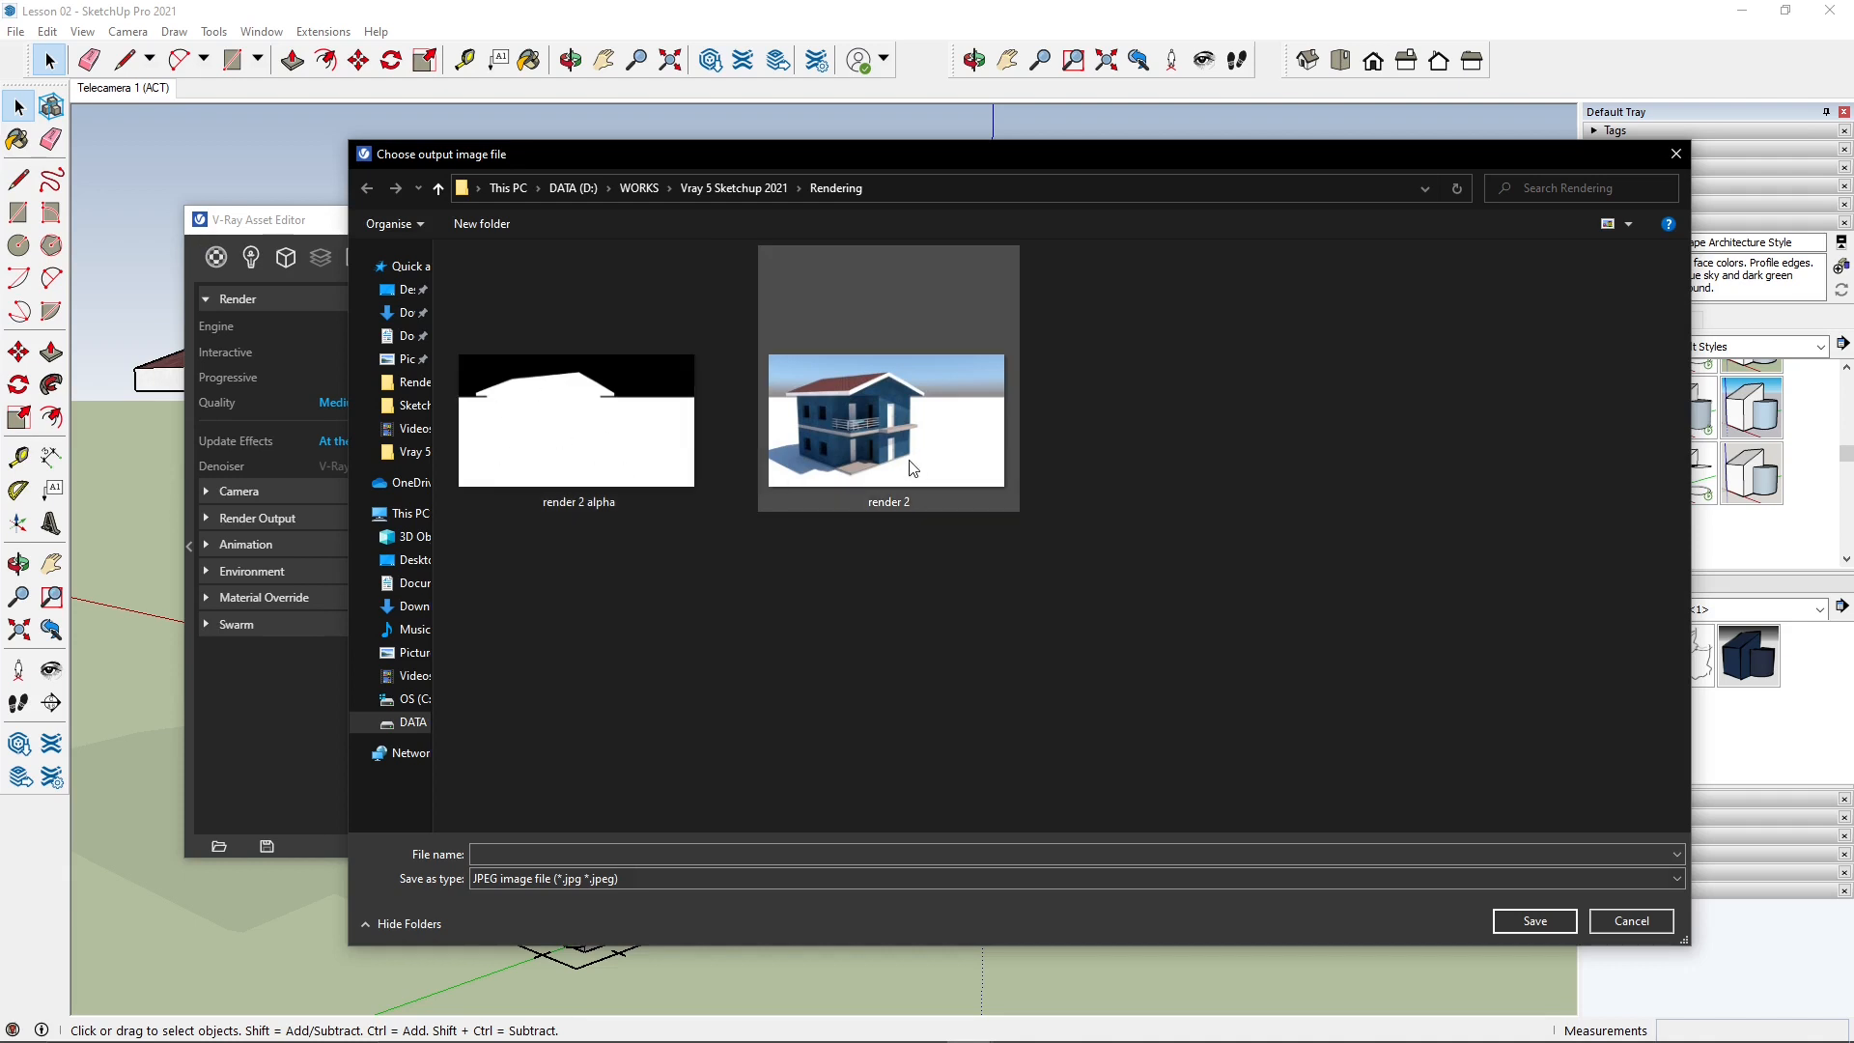
{"action": "left_click", "coordinate": [1675, 155]}
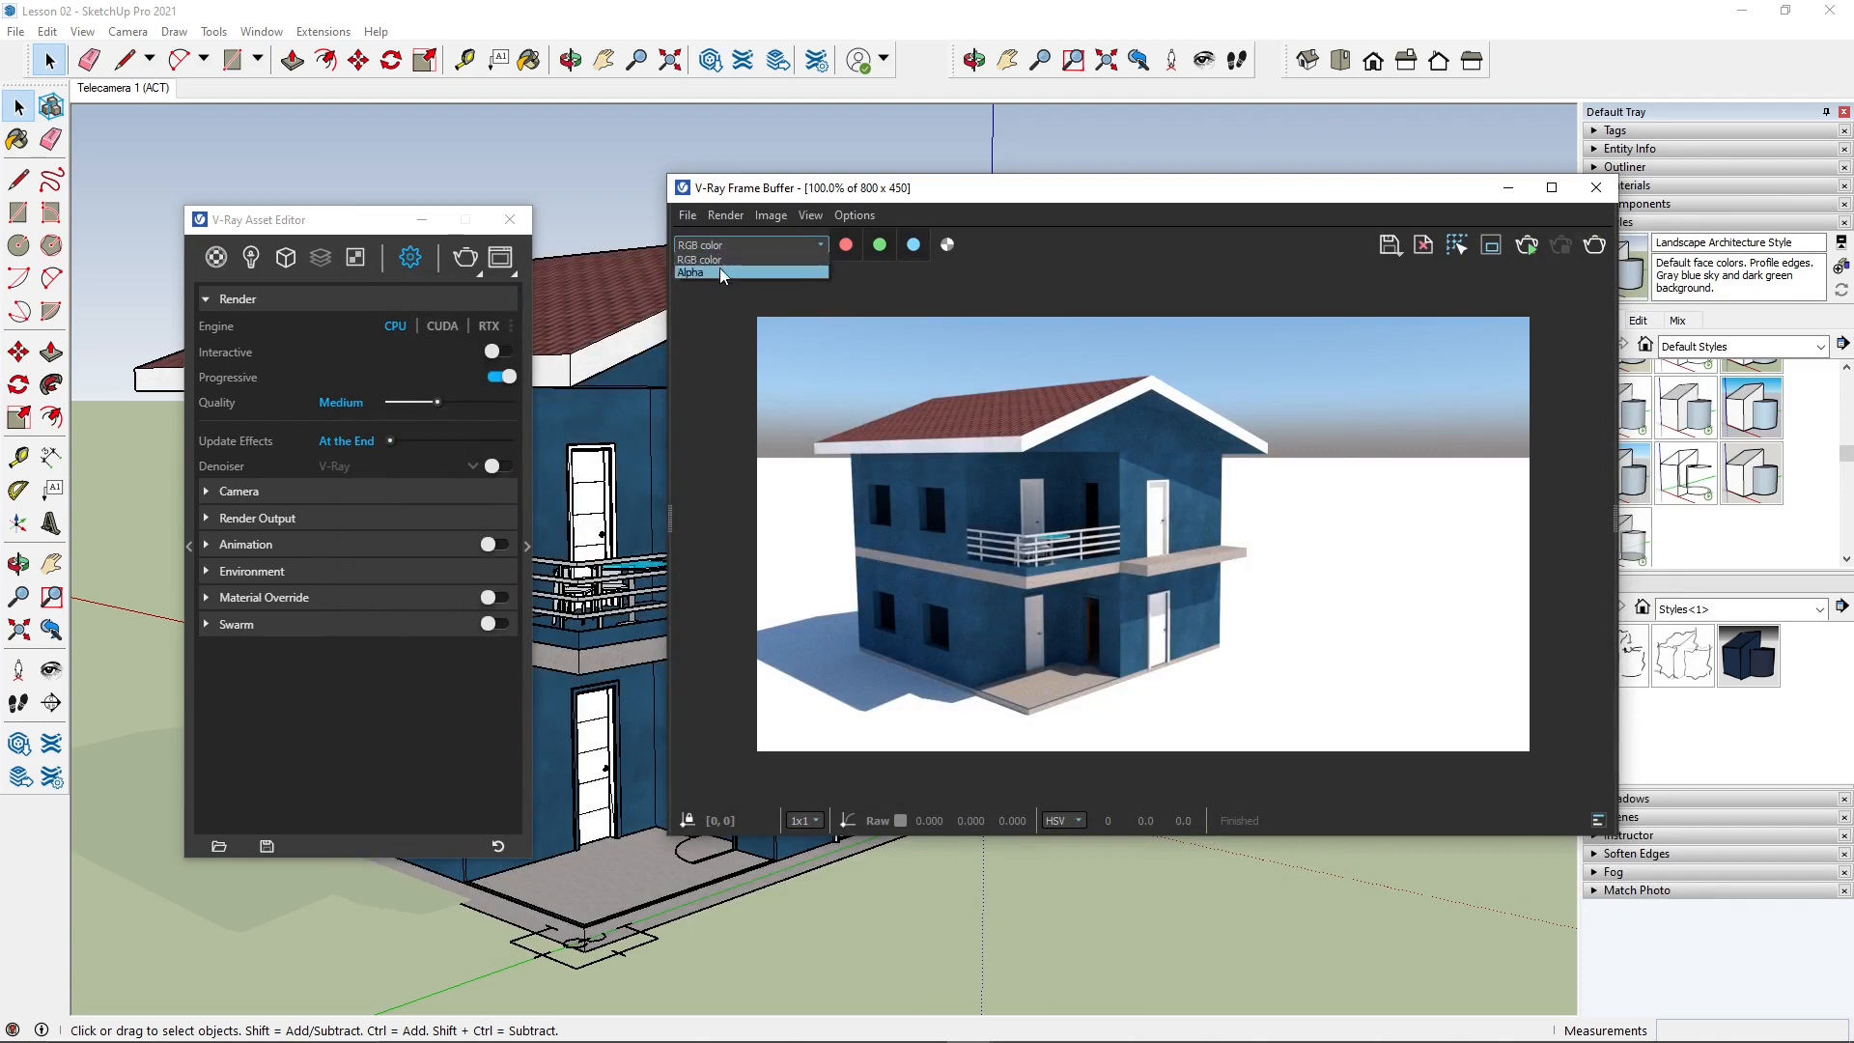
Step: Examine the options for saving all image channels to separate files or to a single file
{"action": "left_click", "coordinate": [760, 241]}
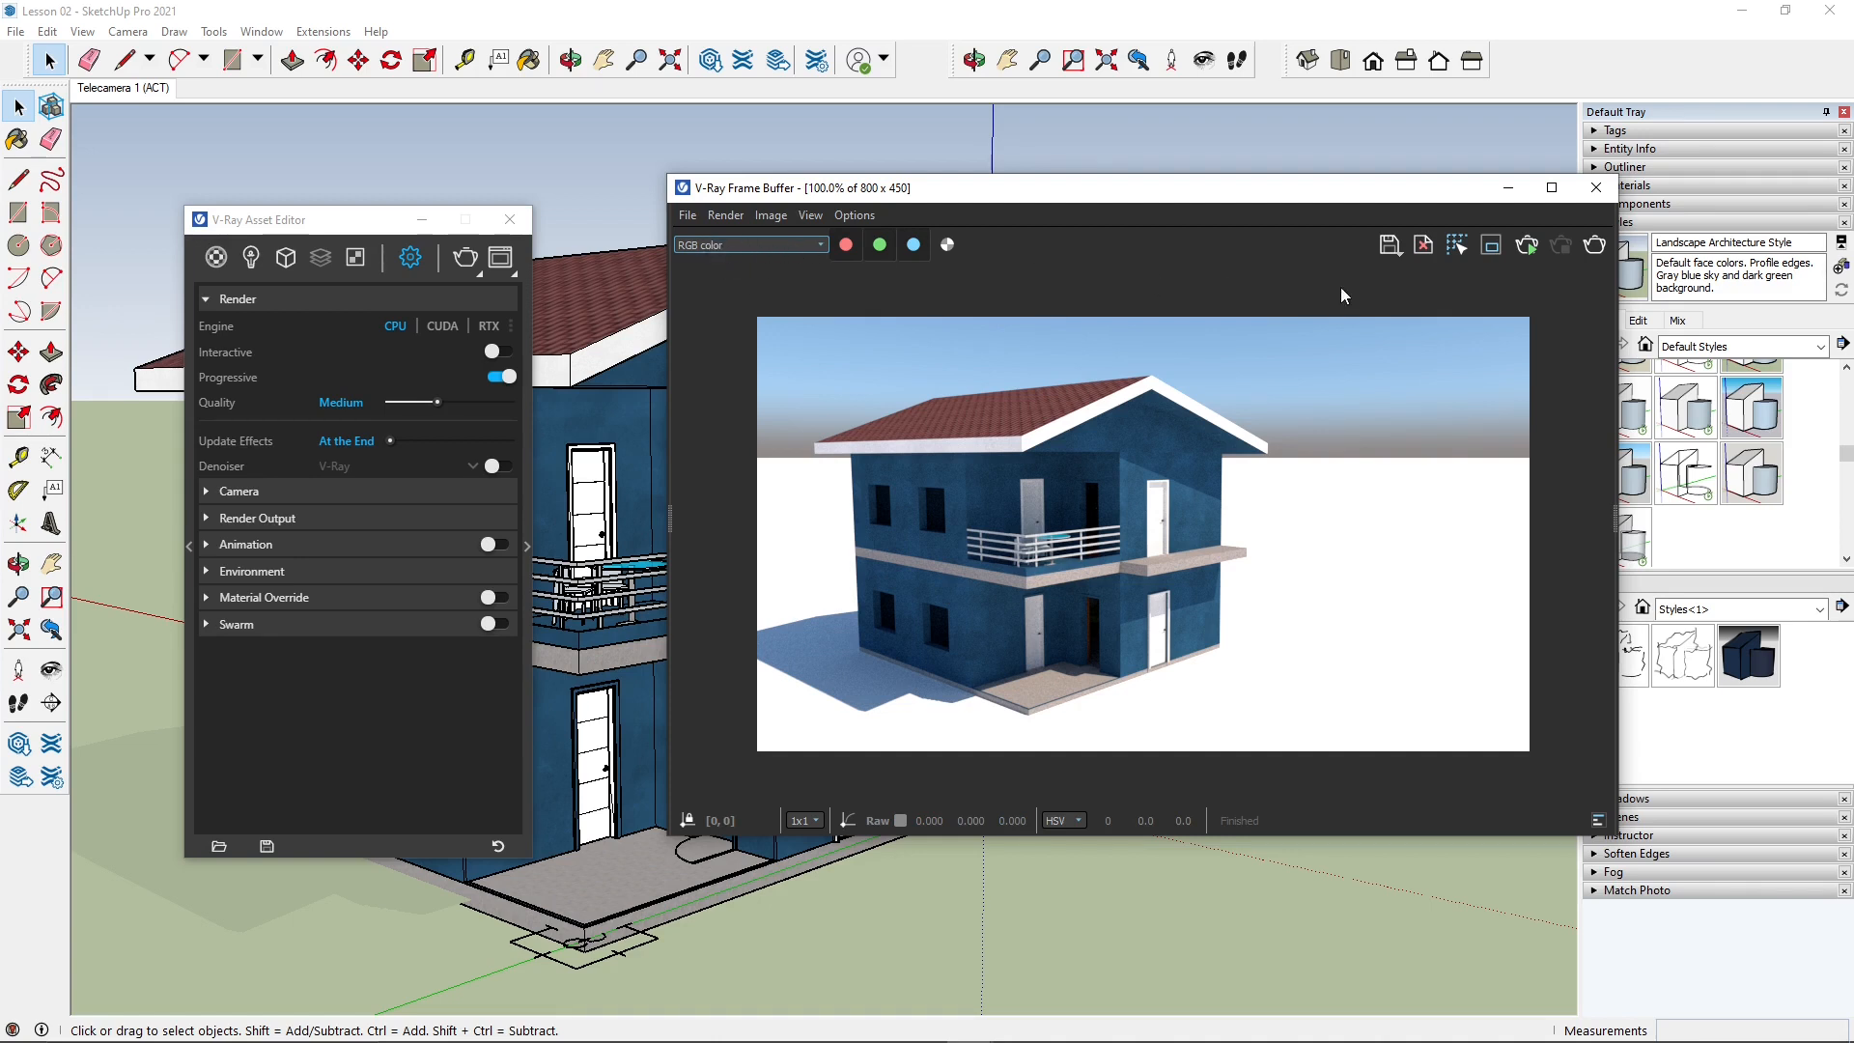
{"action": "left_click", "coordinate": [1389, 245]}
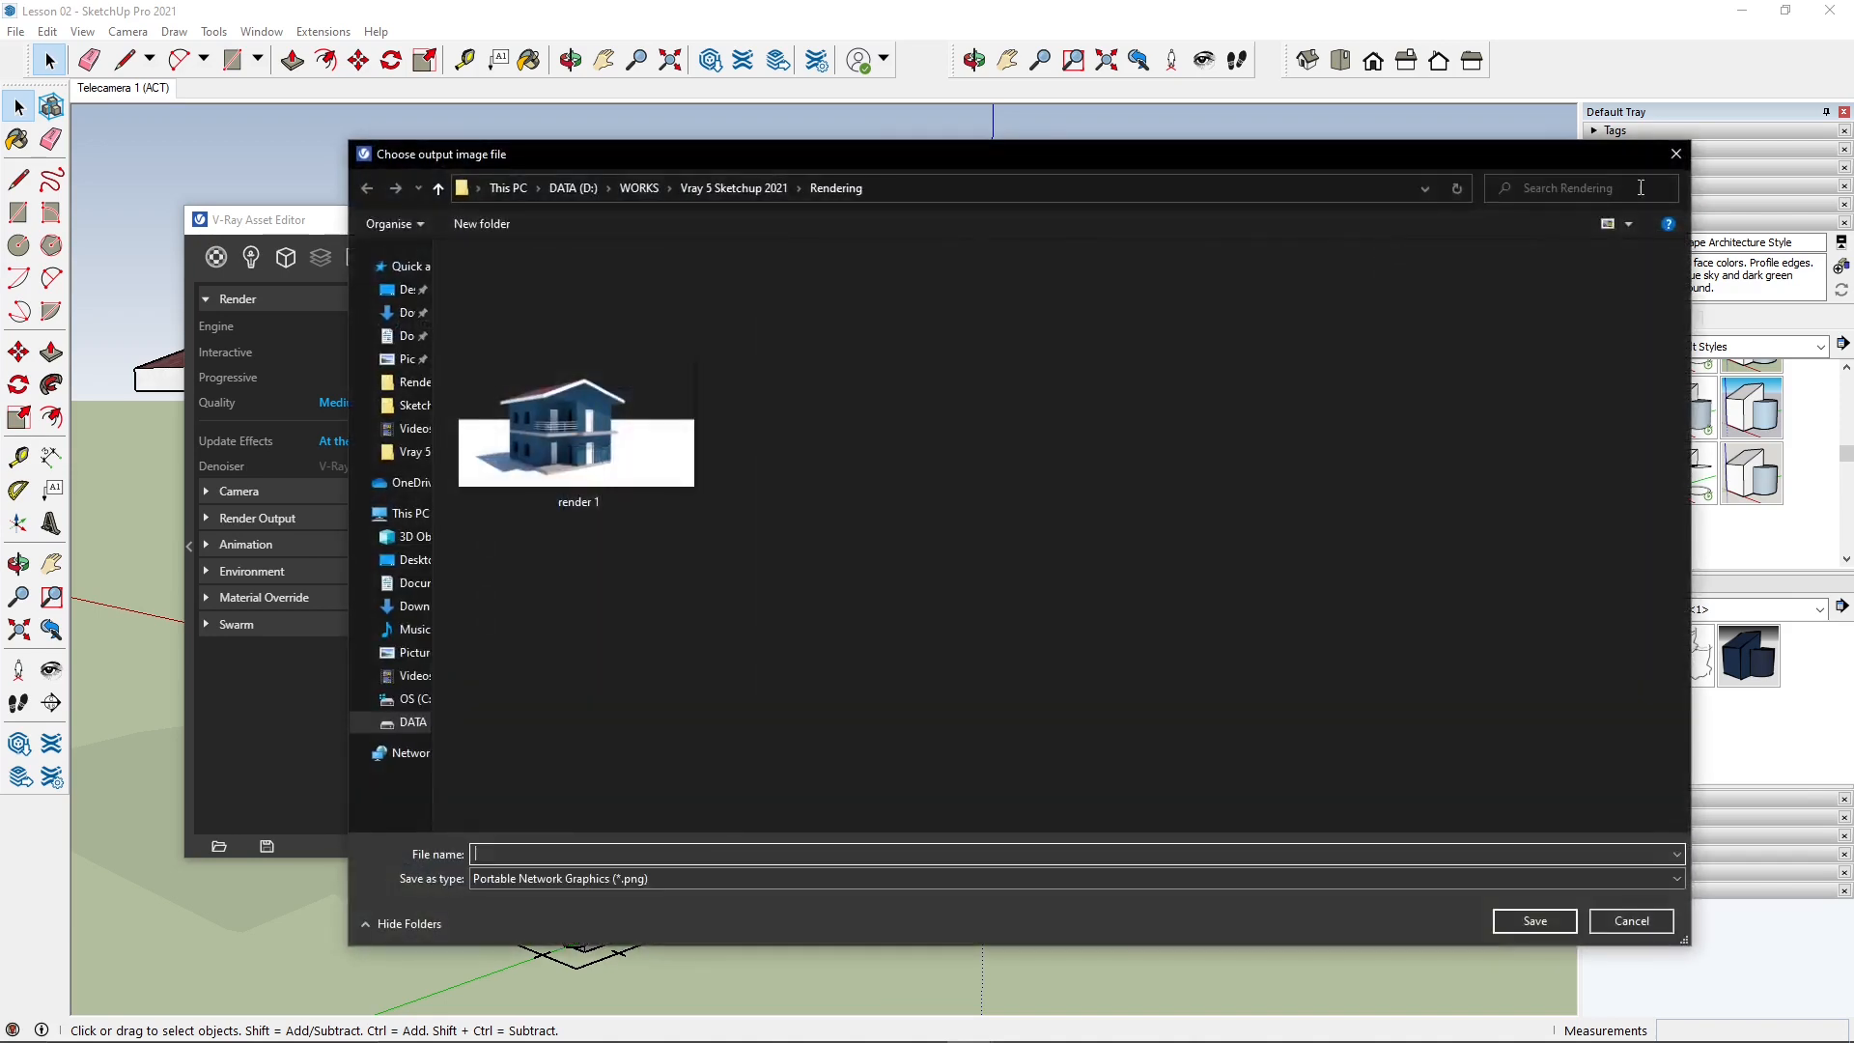
{"action": "key", "text": "Escape"}
{"action": "left_click", "coordinate": [1382, 246]}
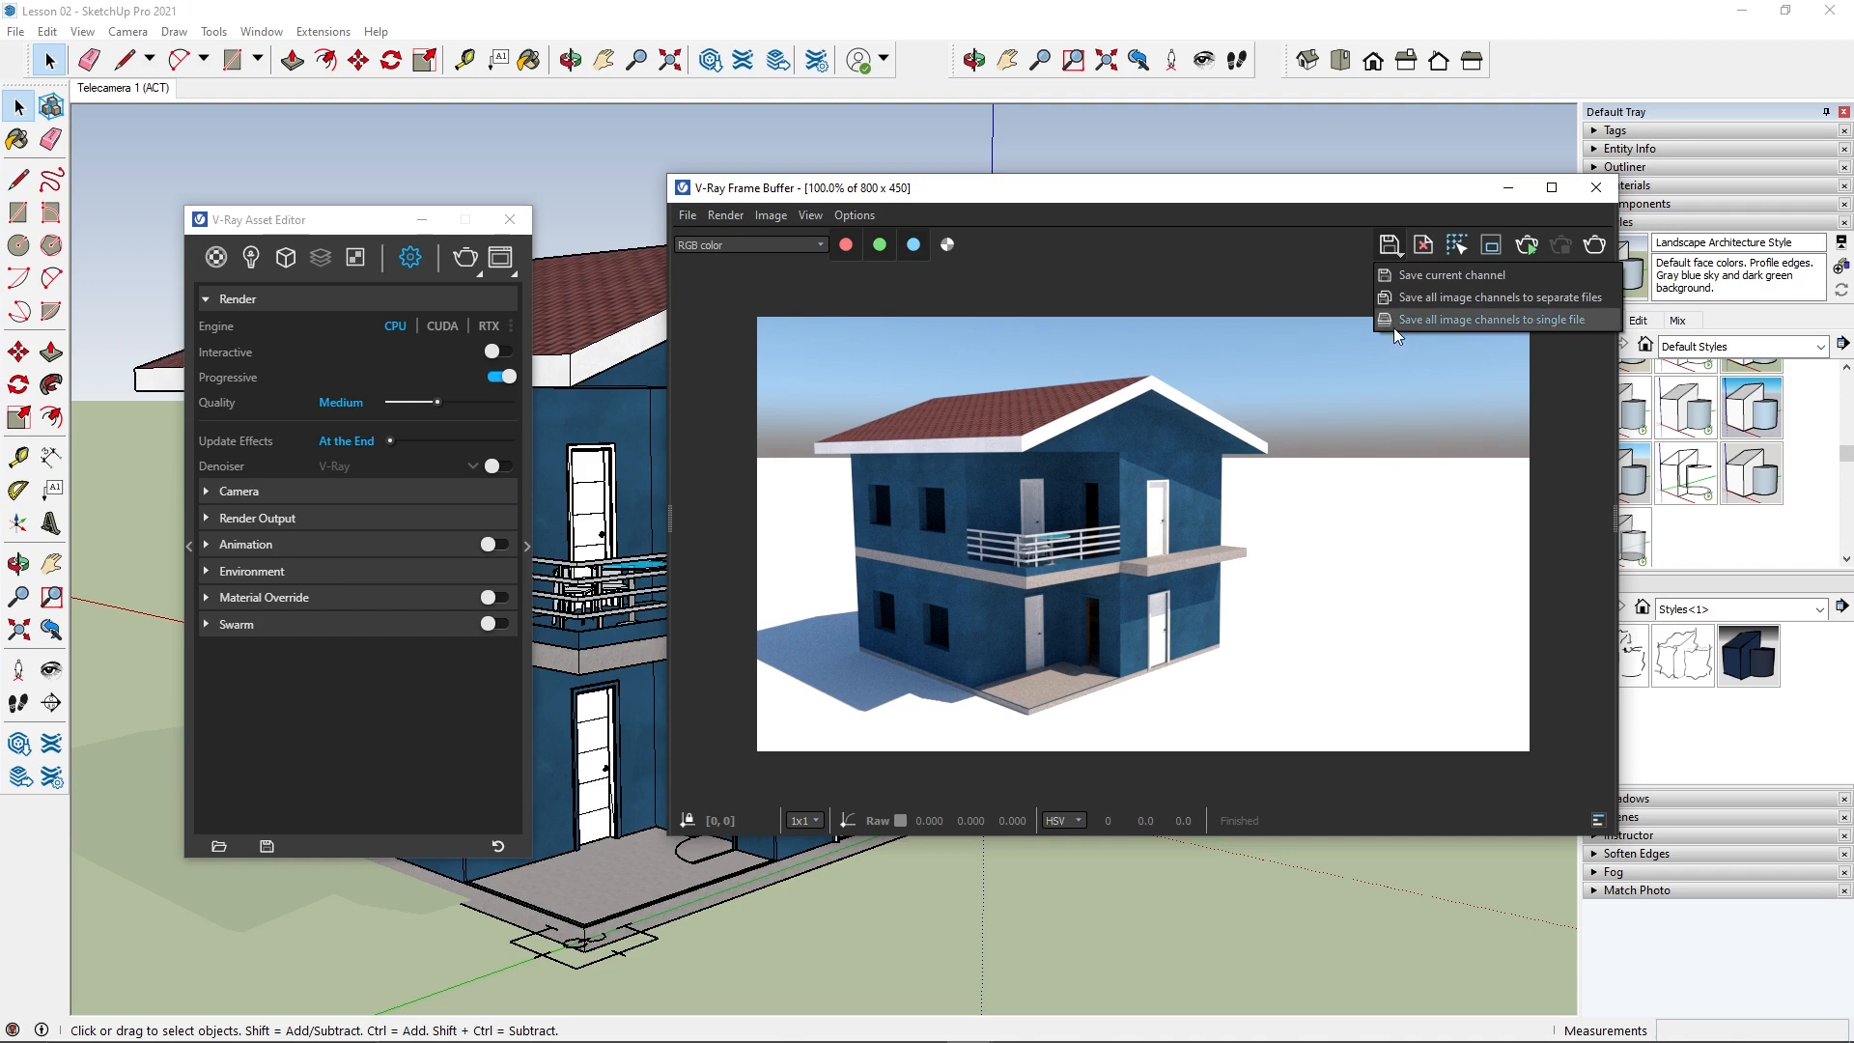
{"action": "left_click", "coordinate": [1196, 280]}
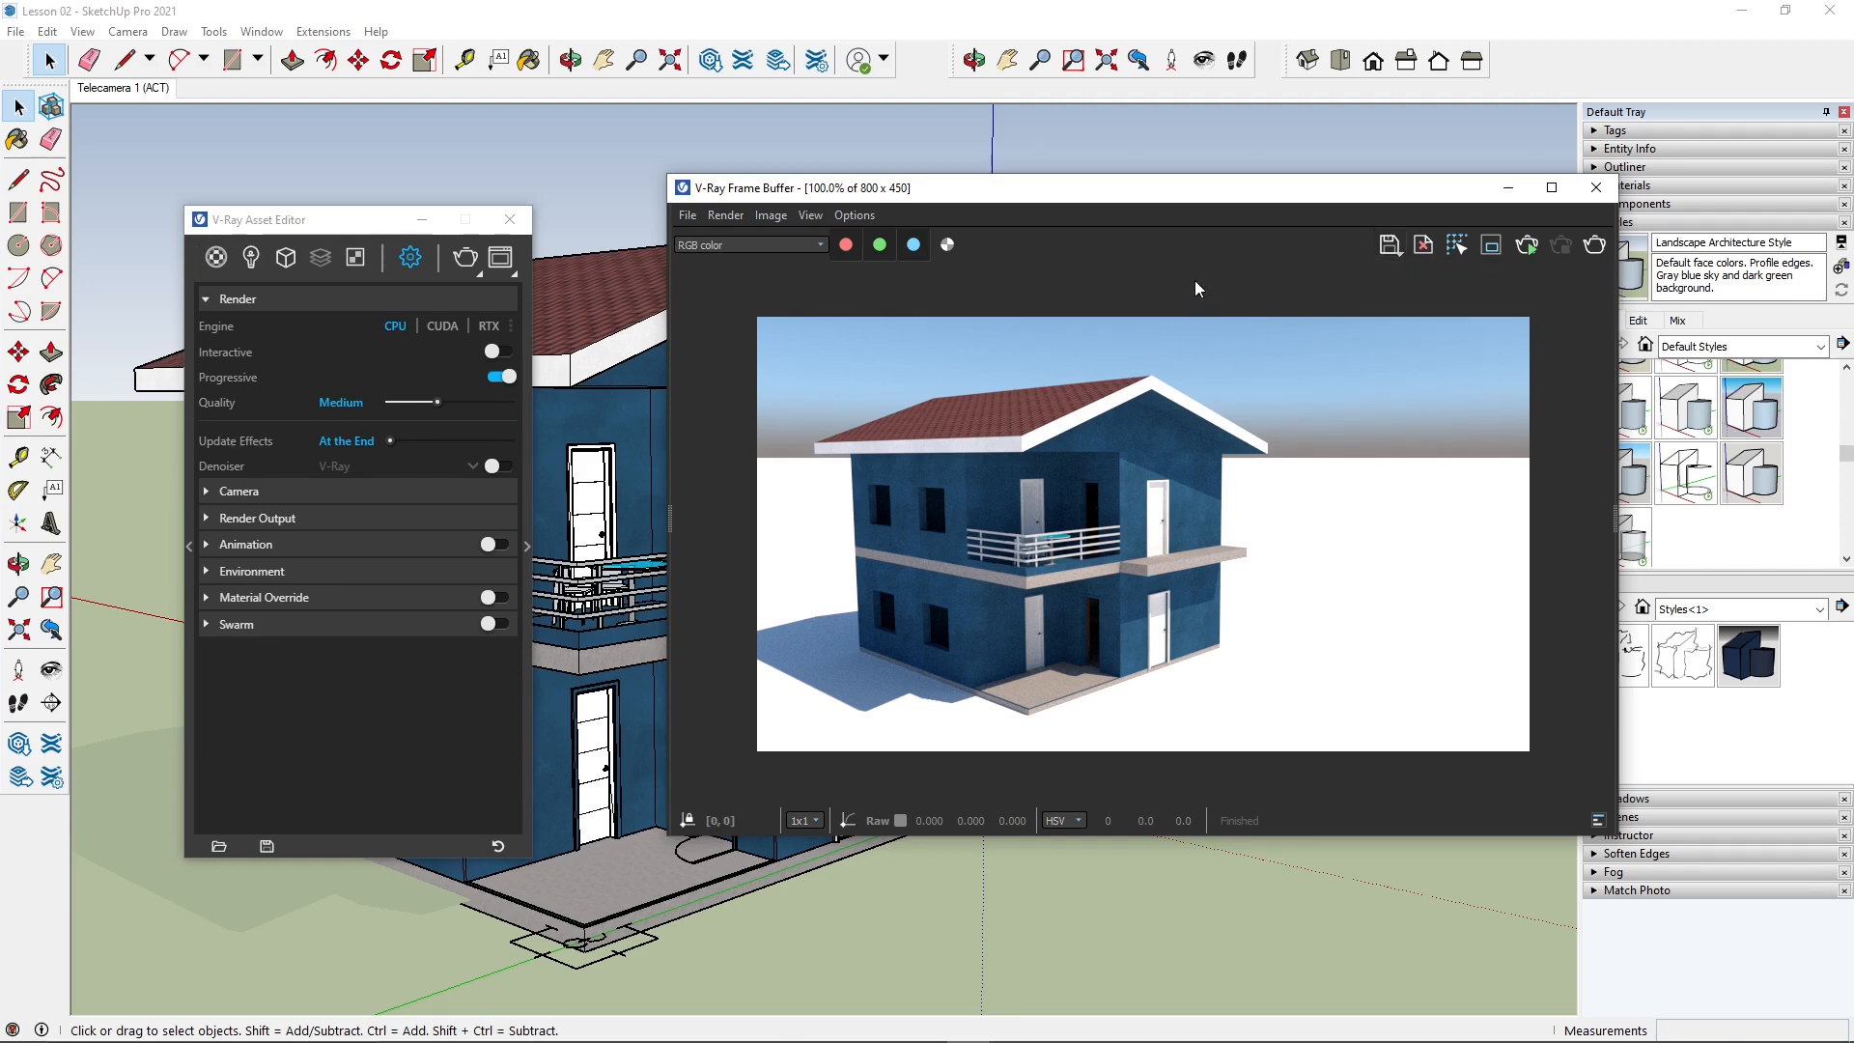
Step: Try switching off the red, green and blue channels, view the alpha channel, and restore the full RGB color image
{"action": "left_click_drag", "start_coordinate": [1156, 199], "coordinate": [1197, 230]}
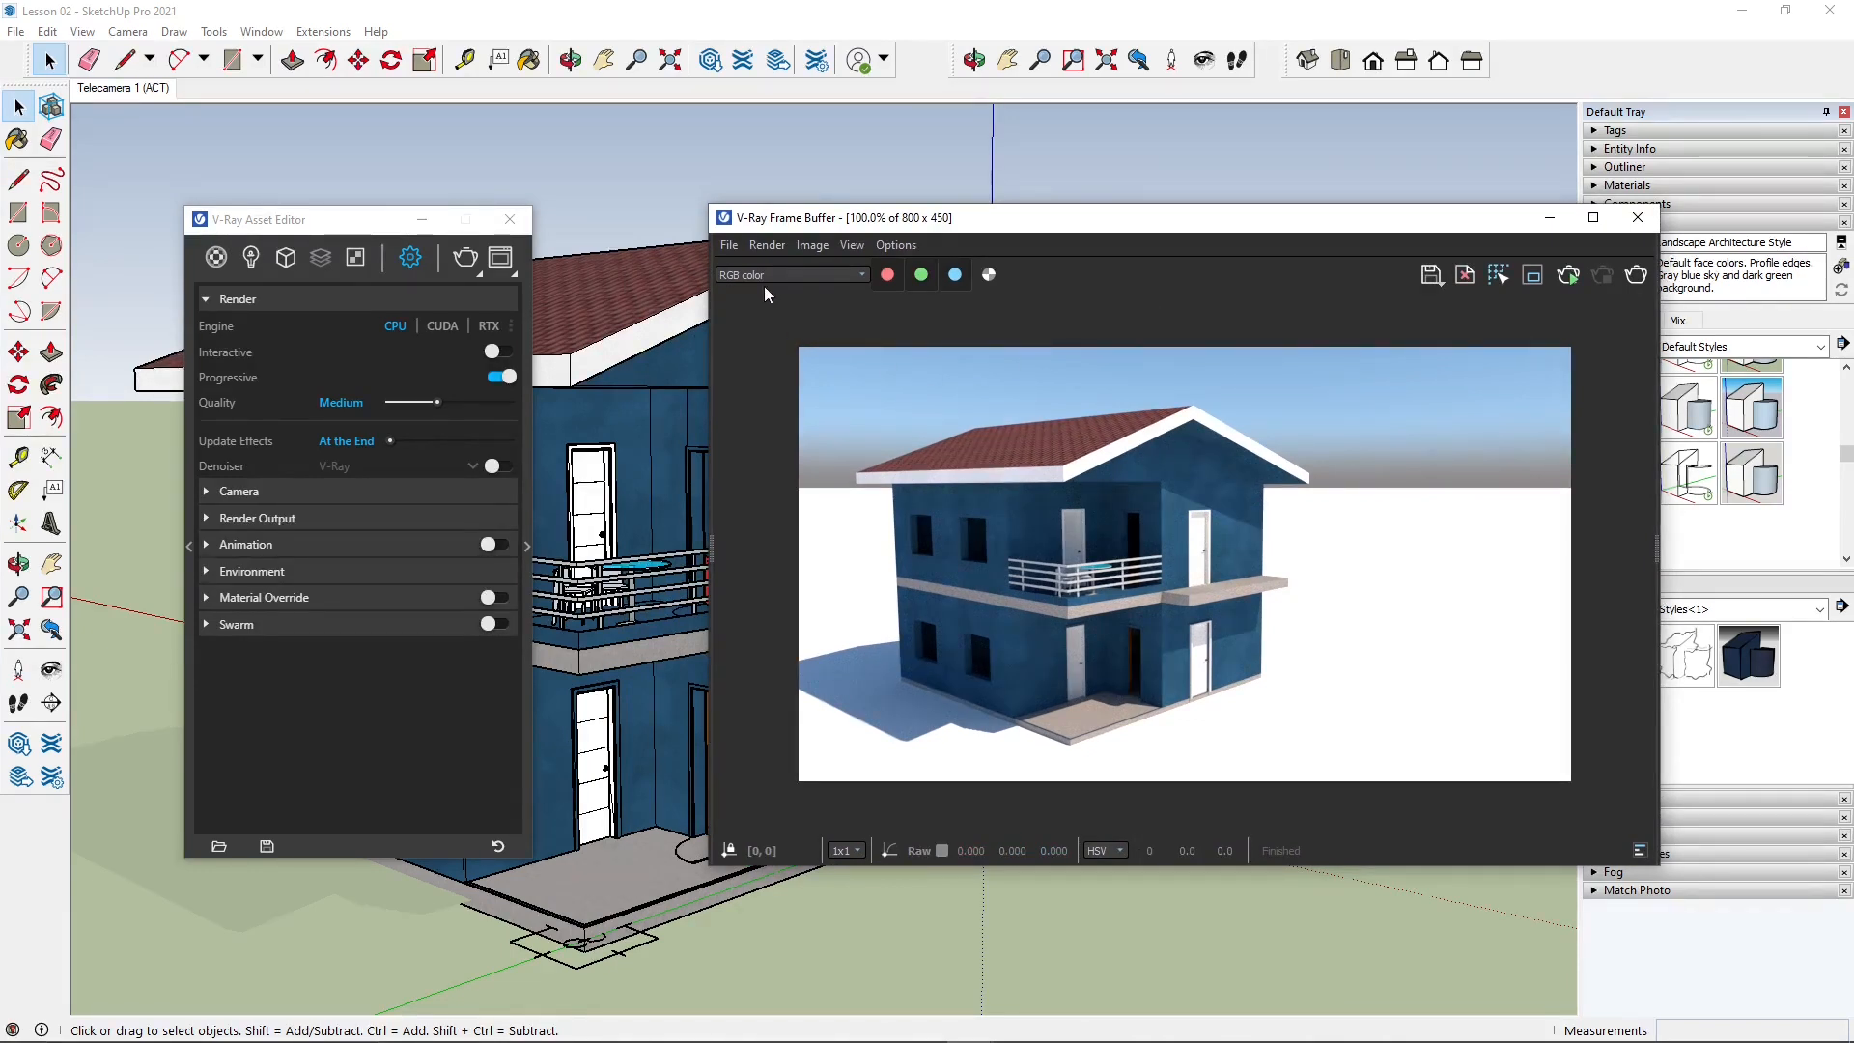
{"action": "left_click", "coordinate": [888, 280]}
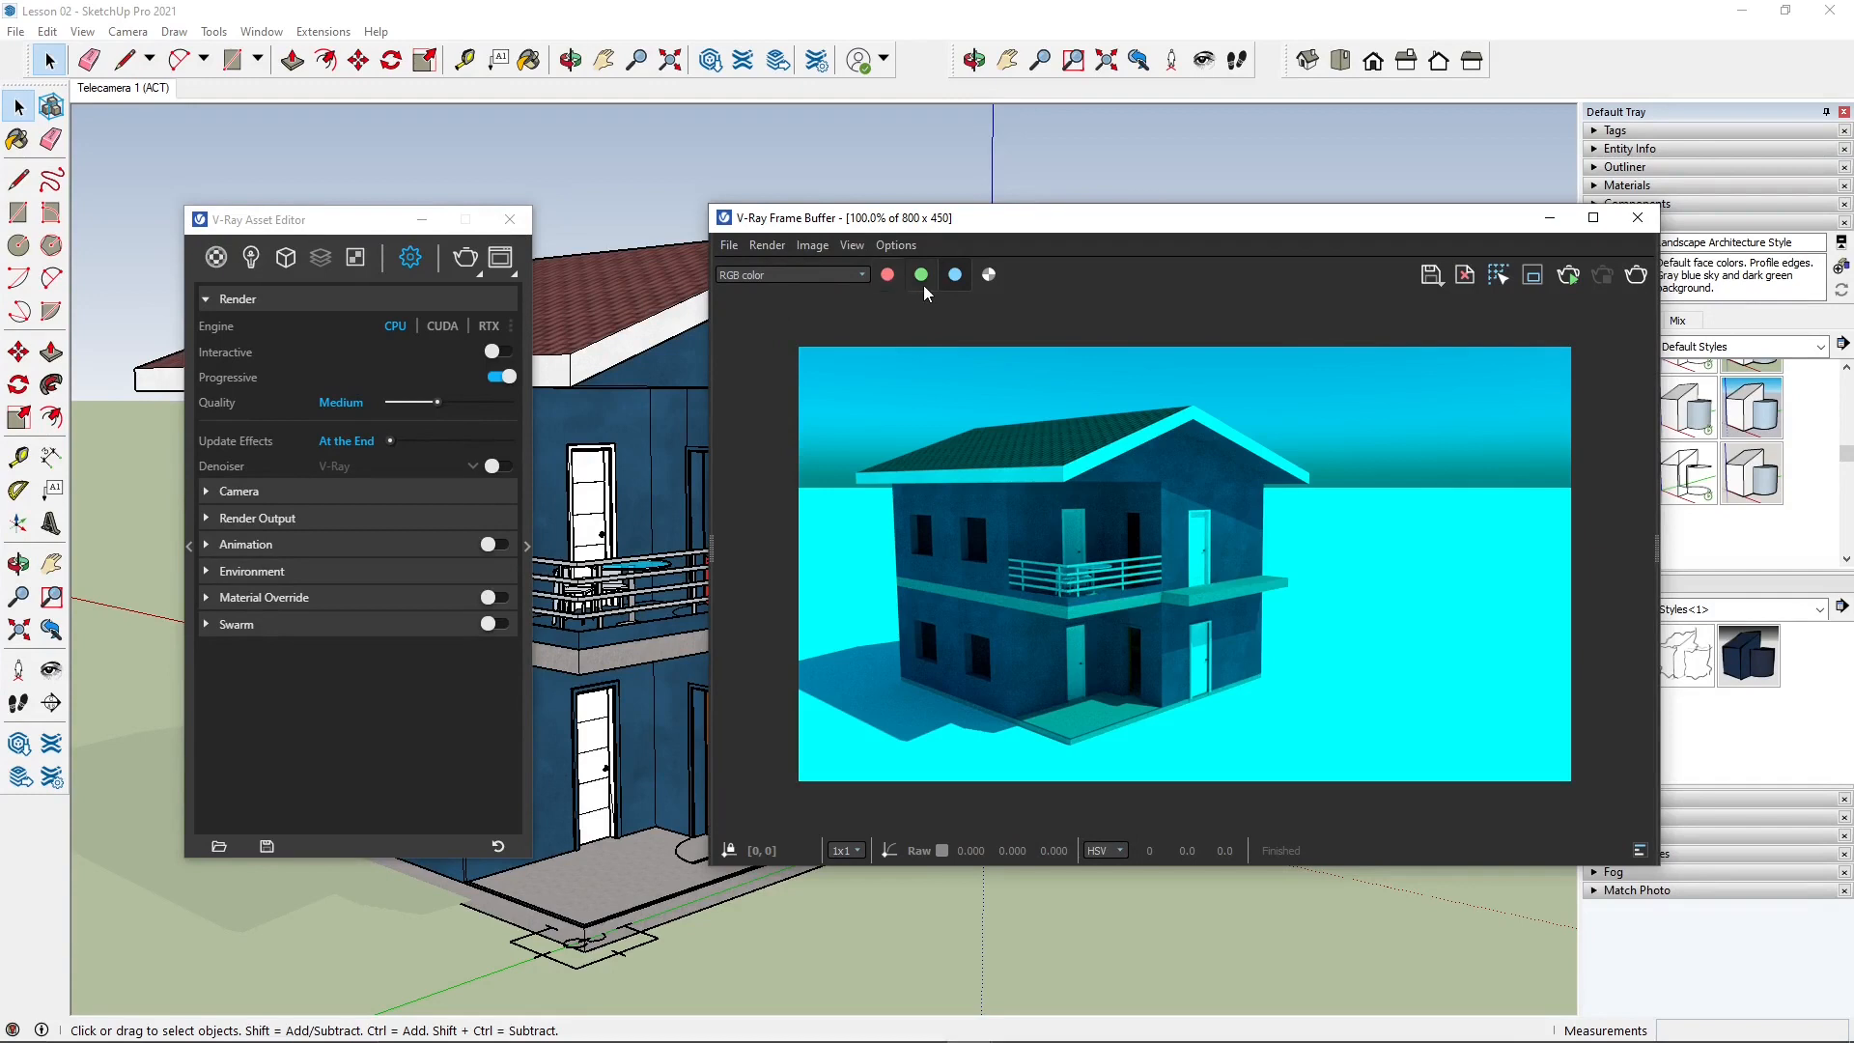
{"action": "left_click", "coordinate": [921, 275]}
{"action": "left_click", "coordinate": [956, 275]}
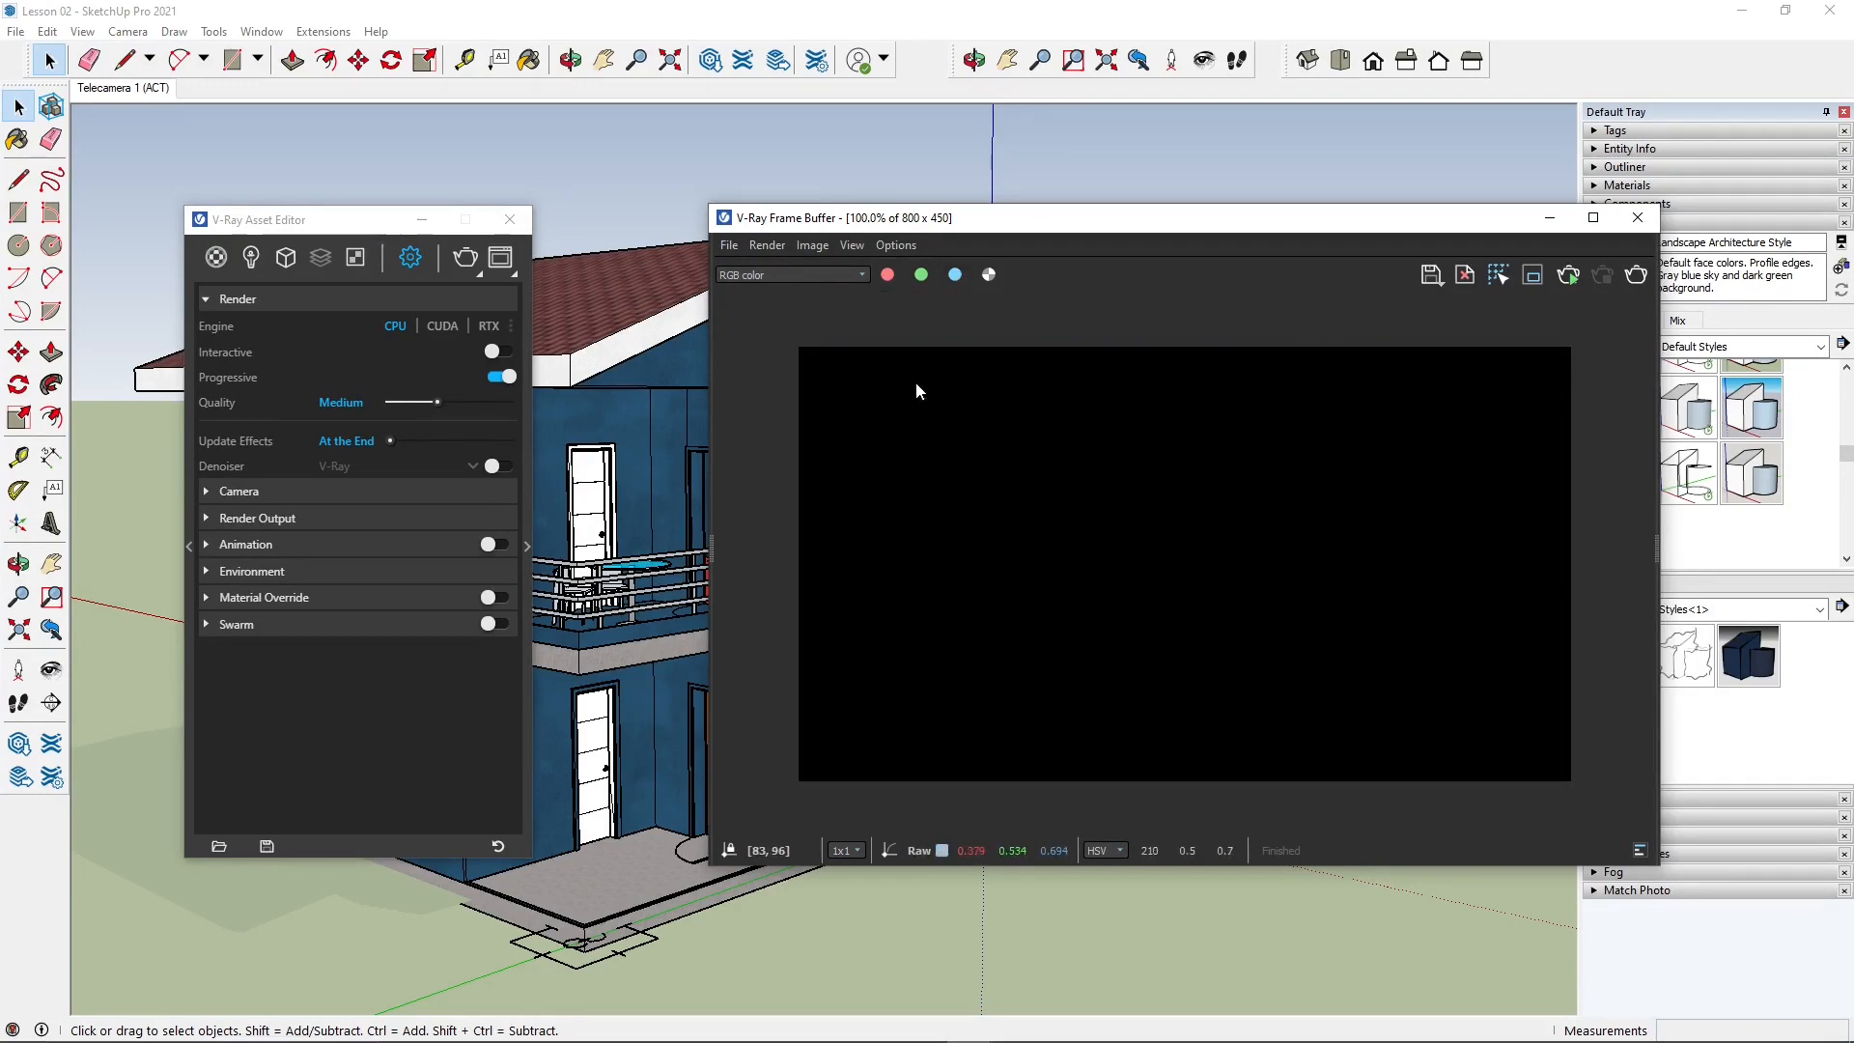
{"action": "left_click", "coordinate": [987, 276]}
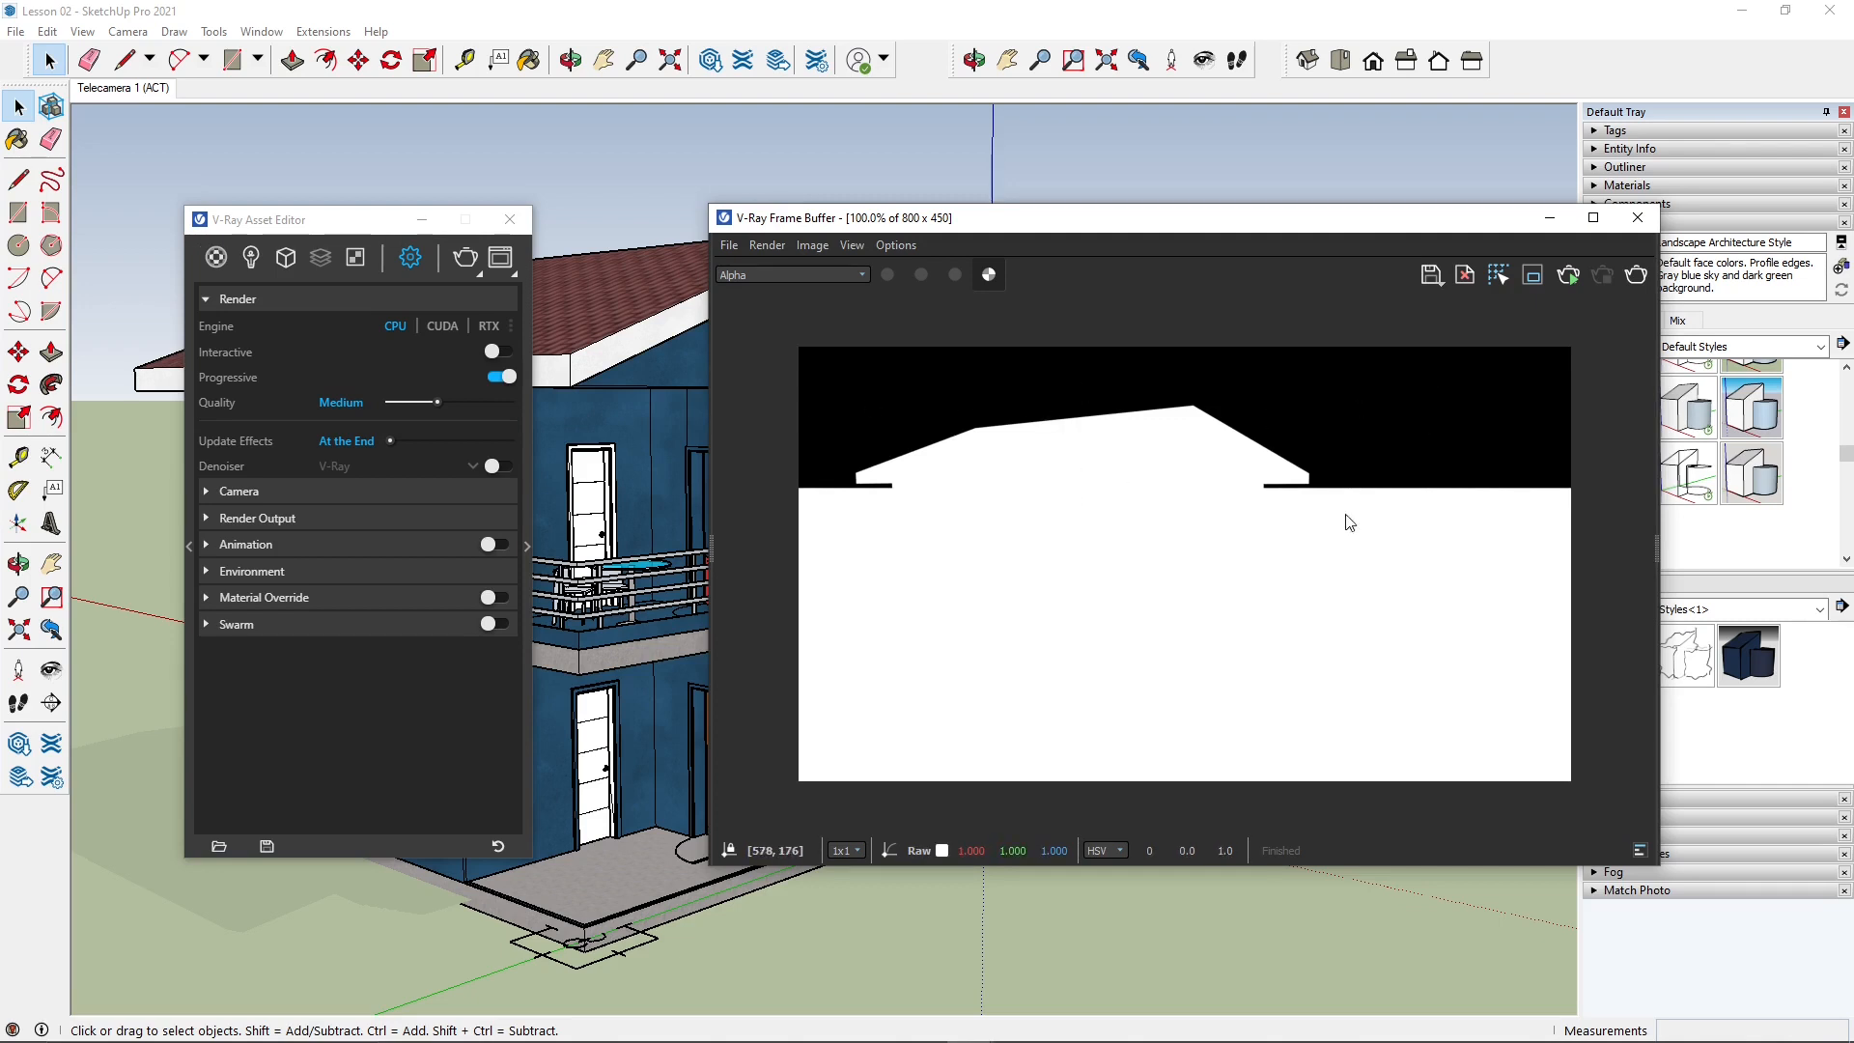
{"action": "left_click", "coordinate": [957, 277]}
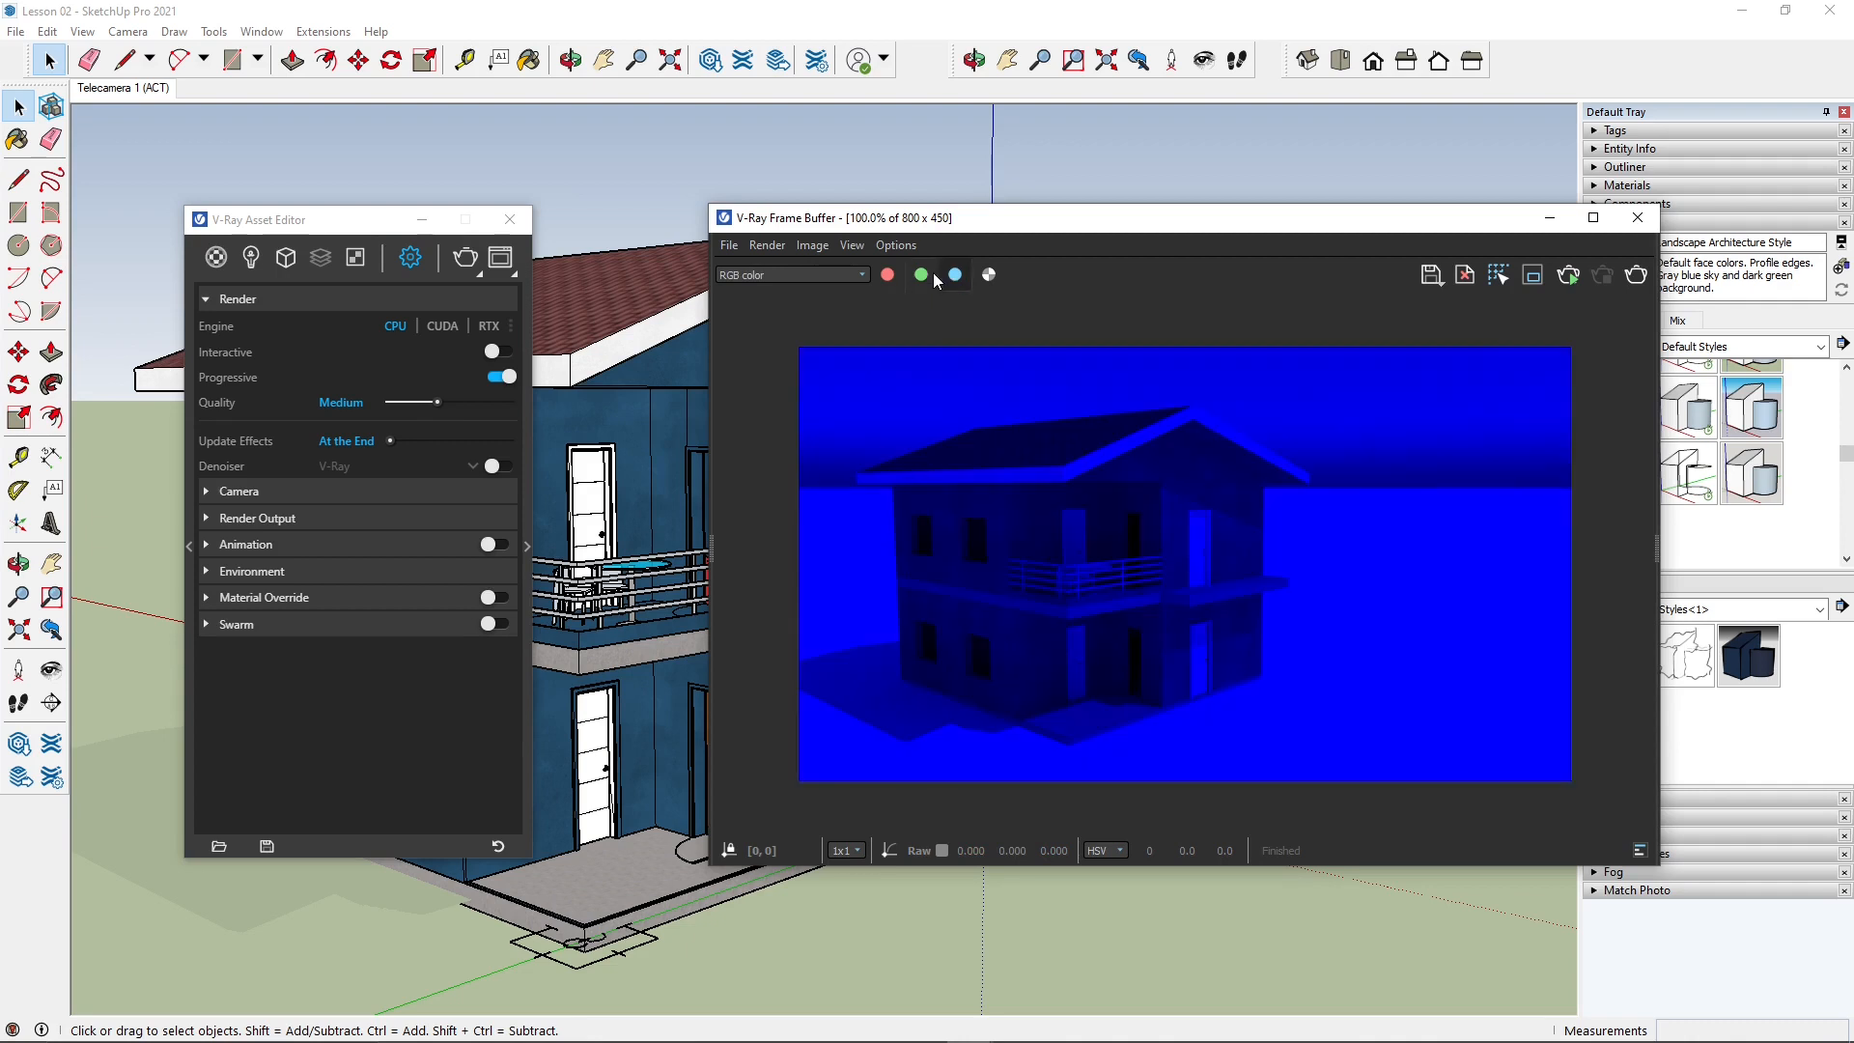
{"action": "left_click", "coordinate": [927, 276]}
{"action": "left_click", "coordinate": [900, 277]}
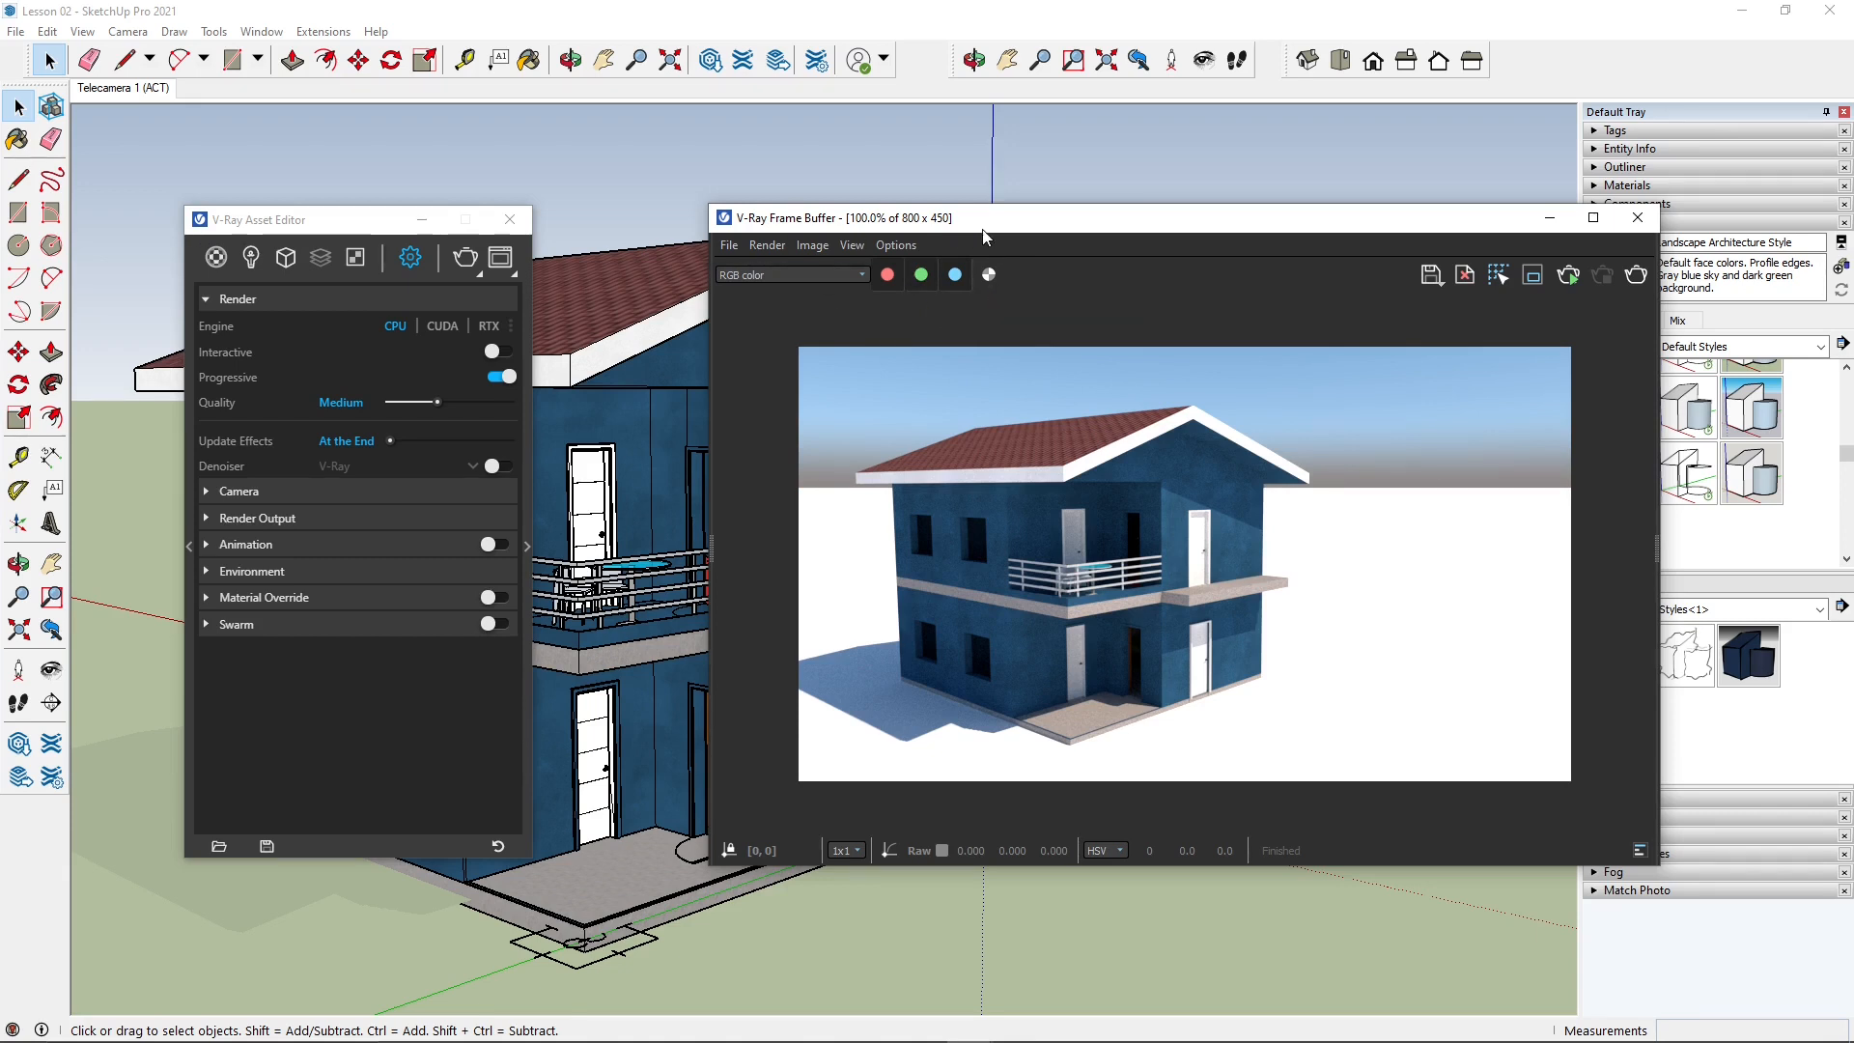
Step: Close the V-Ray Asset Editor and the V-Ray Frame Buffer to return to the house model
{"action": "mouse_move", "coordinate": [986, 231]}
{"action": "left_mouse_down"}
{"action": "mouse_move", "coordinate": [950, 236]}
{"action": "mouse_move", "coordinate": [973, 223]}
{"action": "left_mouse_up"}
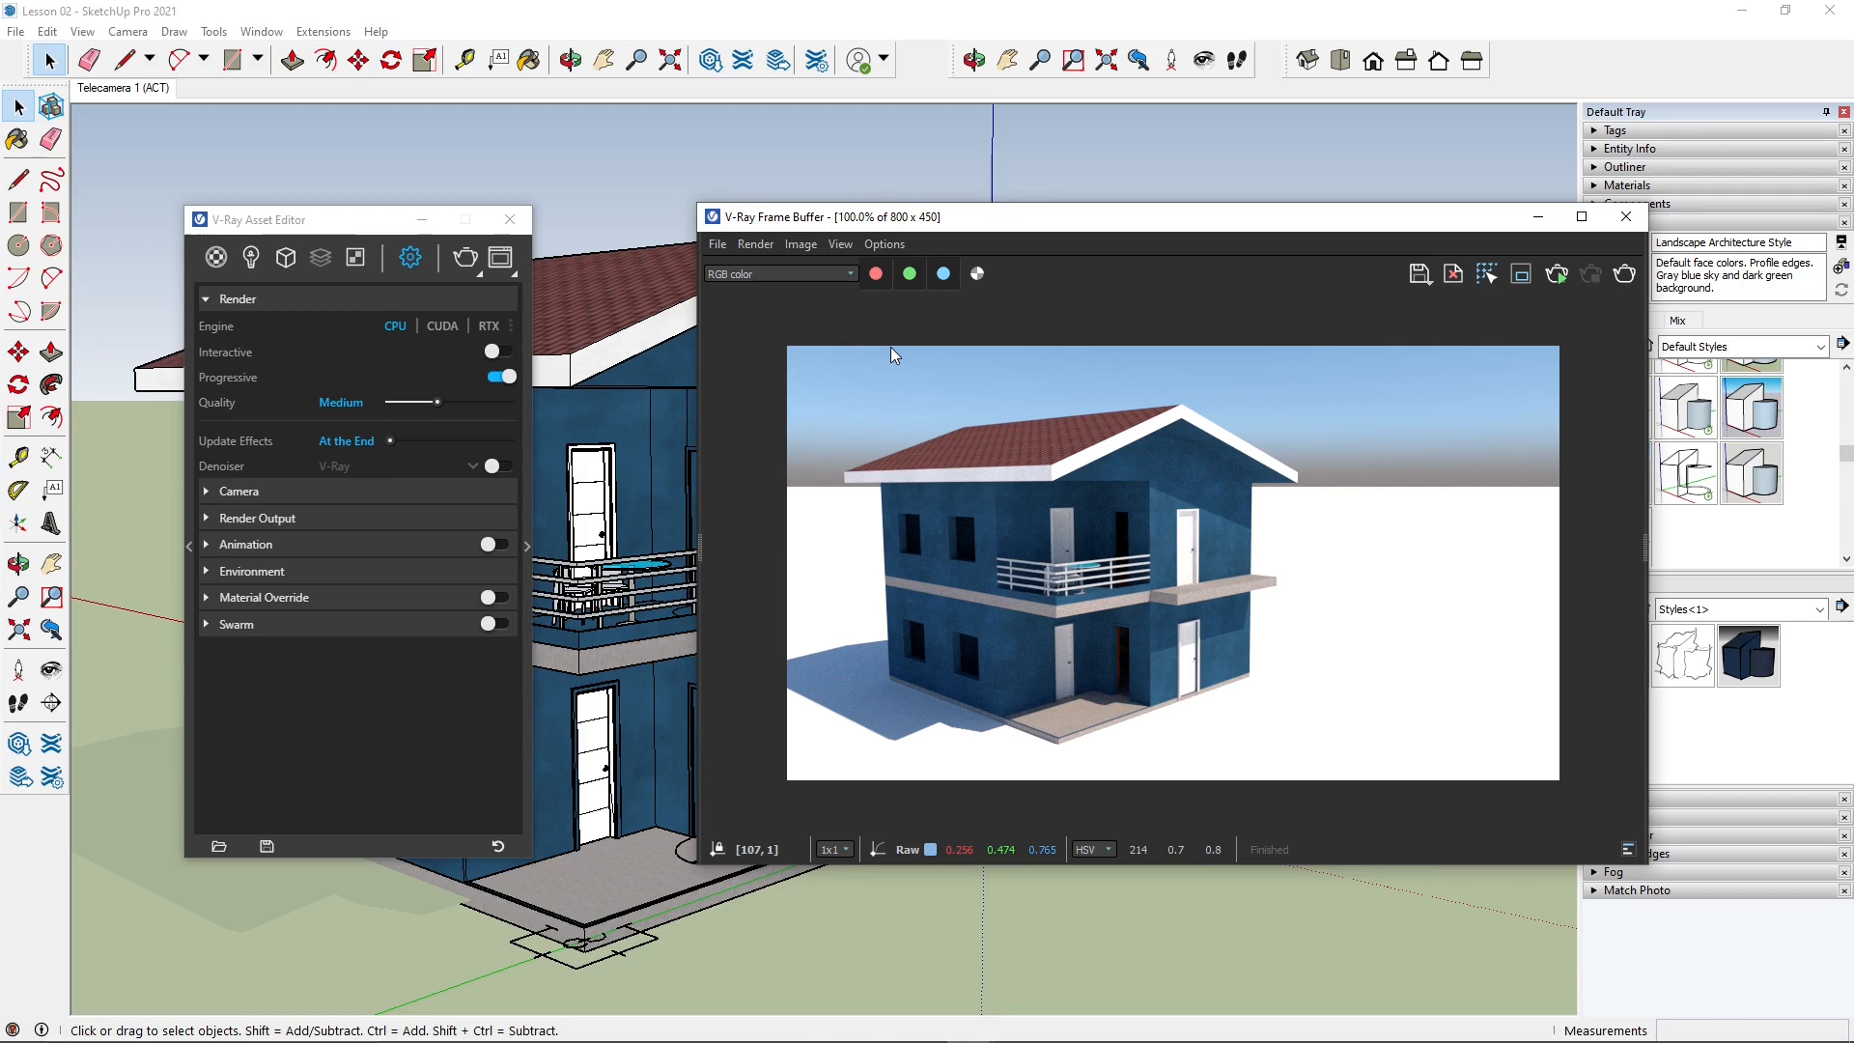
{"action": "left_click", "coordinate": [595, 218]}
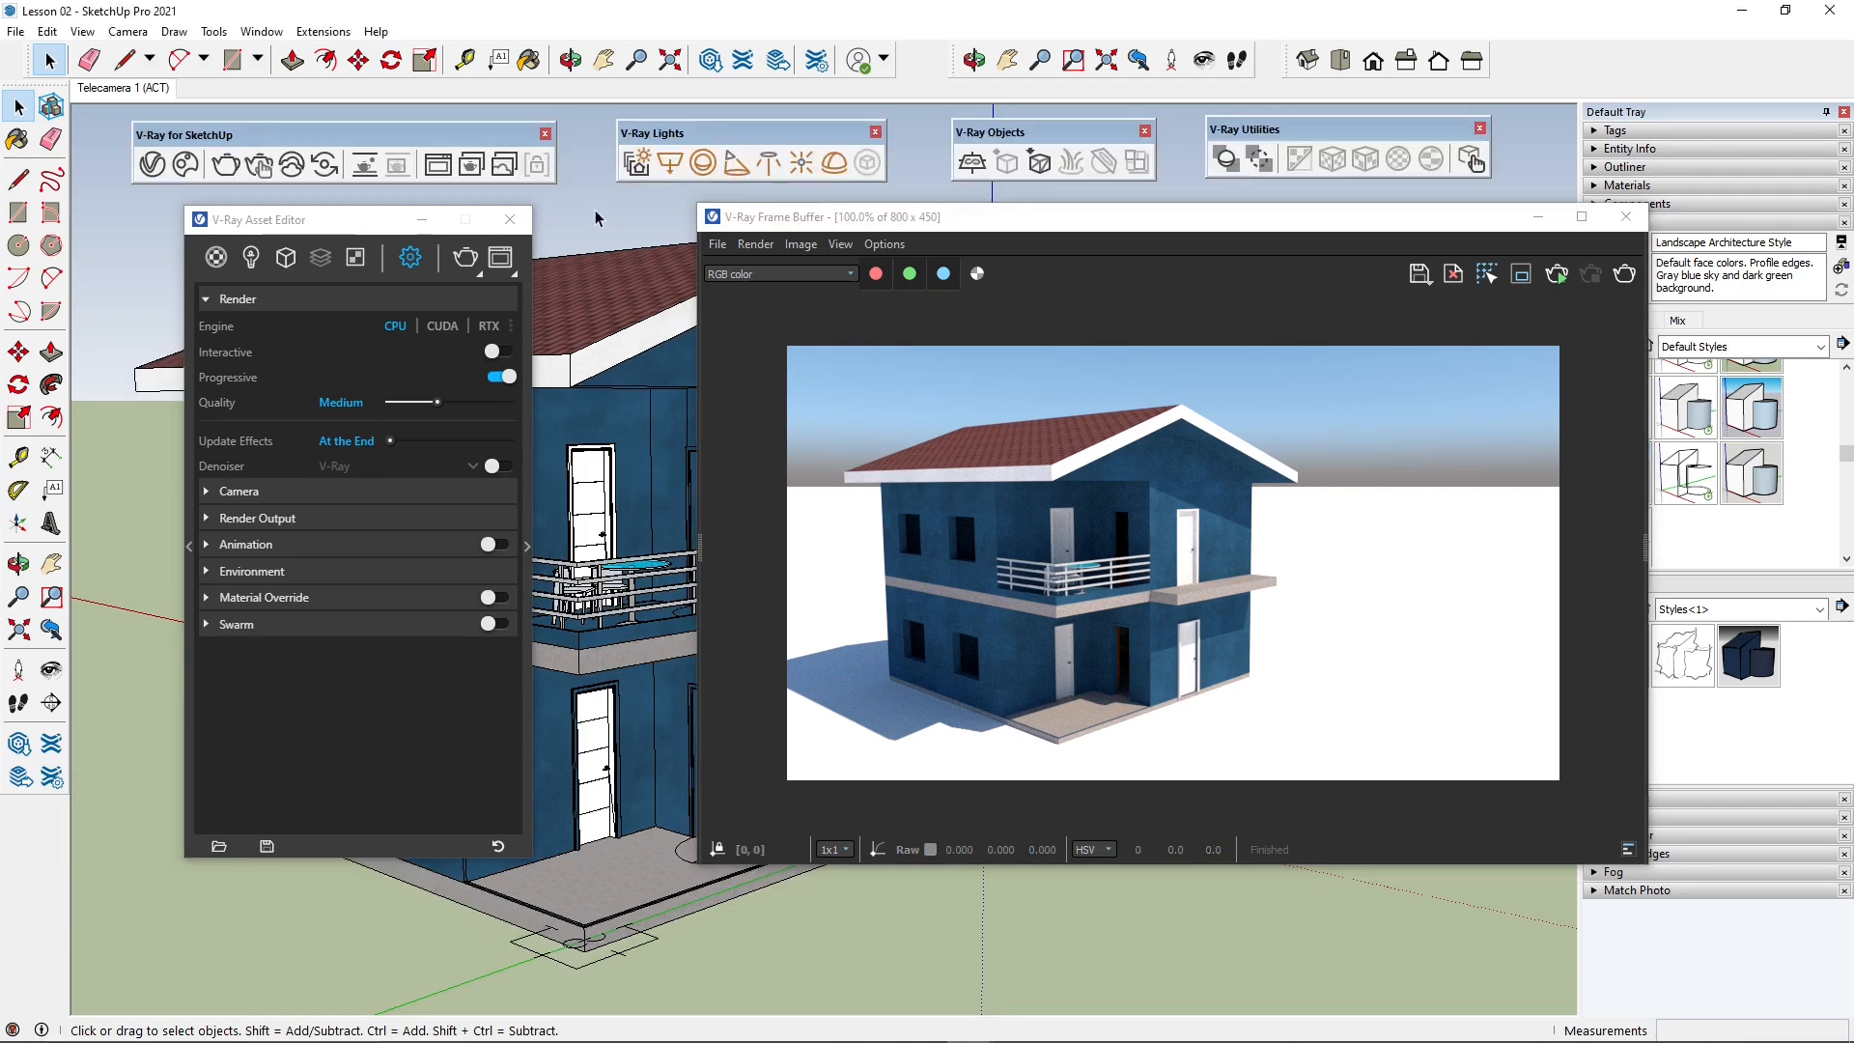
{"action": "left_click", "coordinate": [509, 221]}
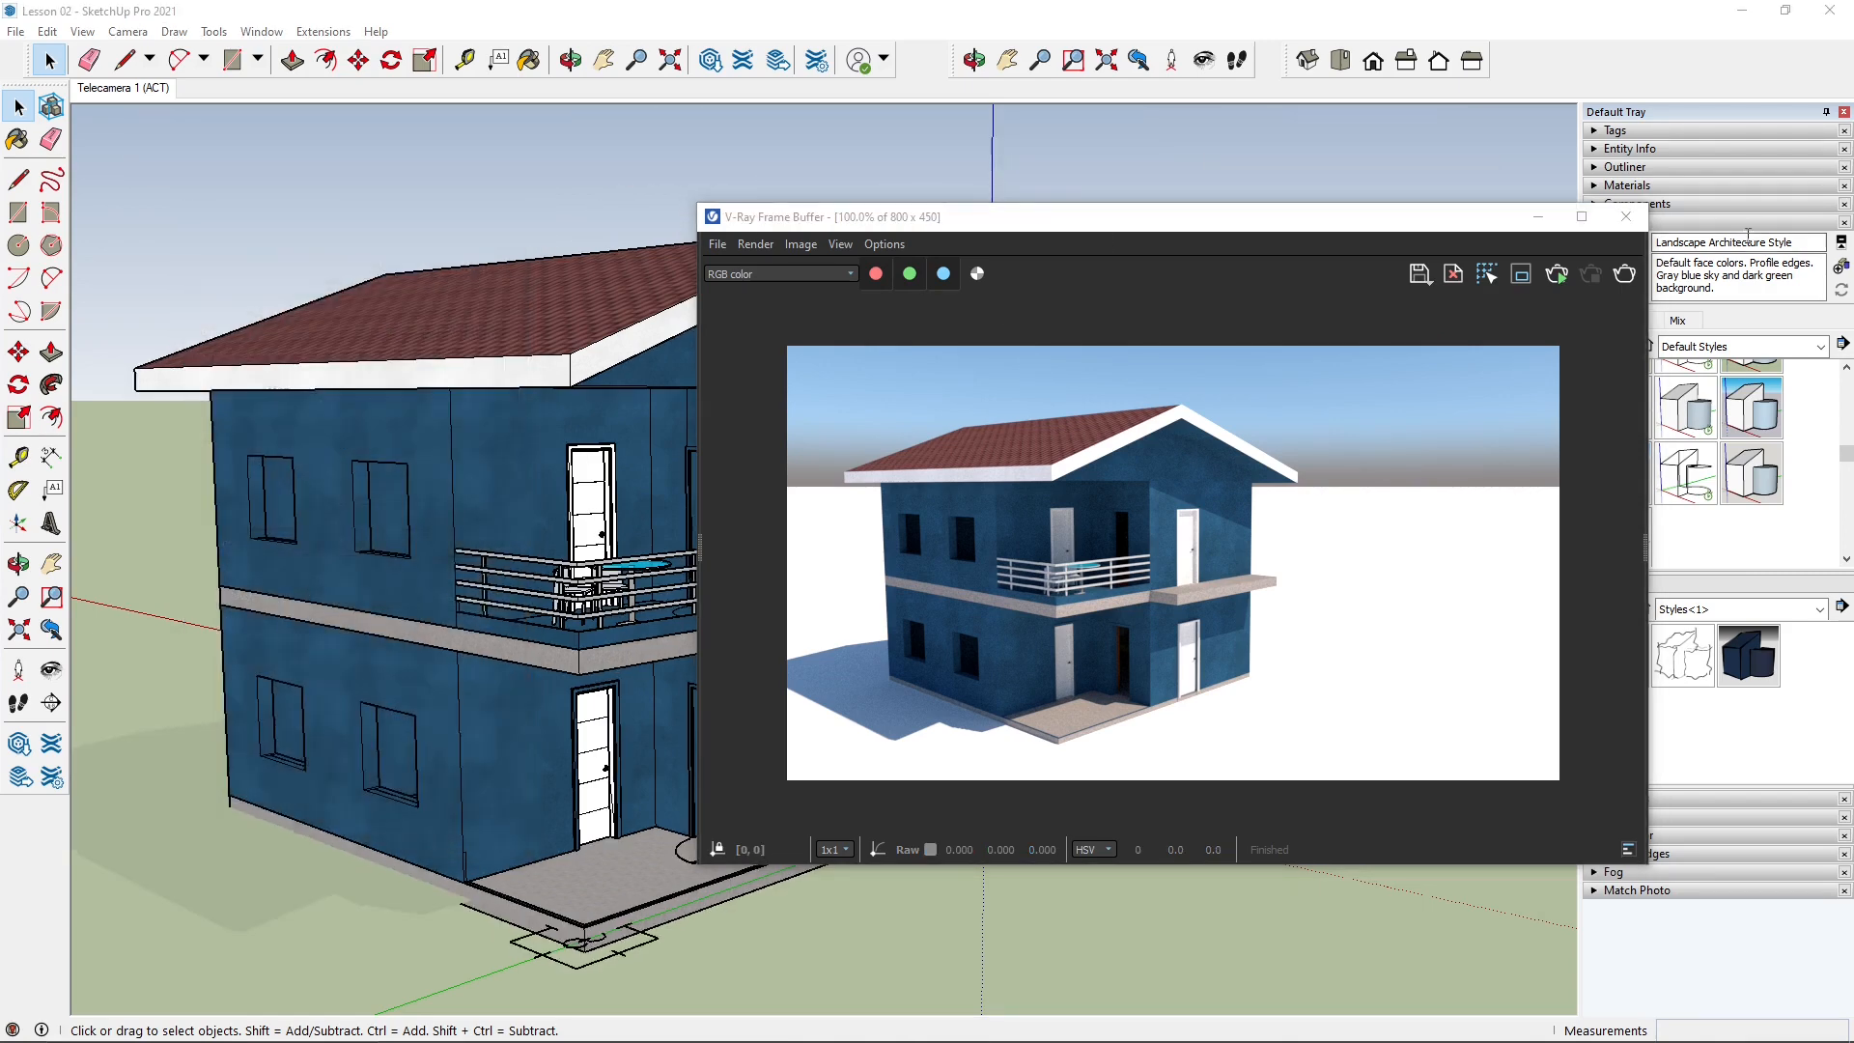
{"action": "left_click", "coordinate": [1626, 216]}
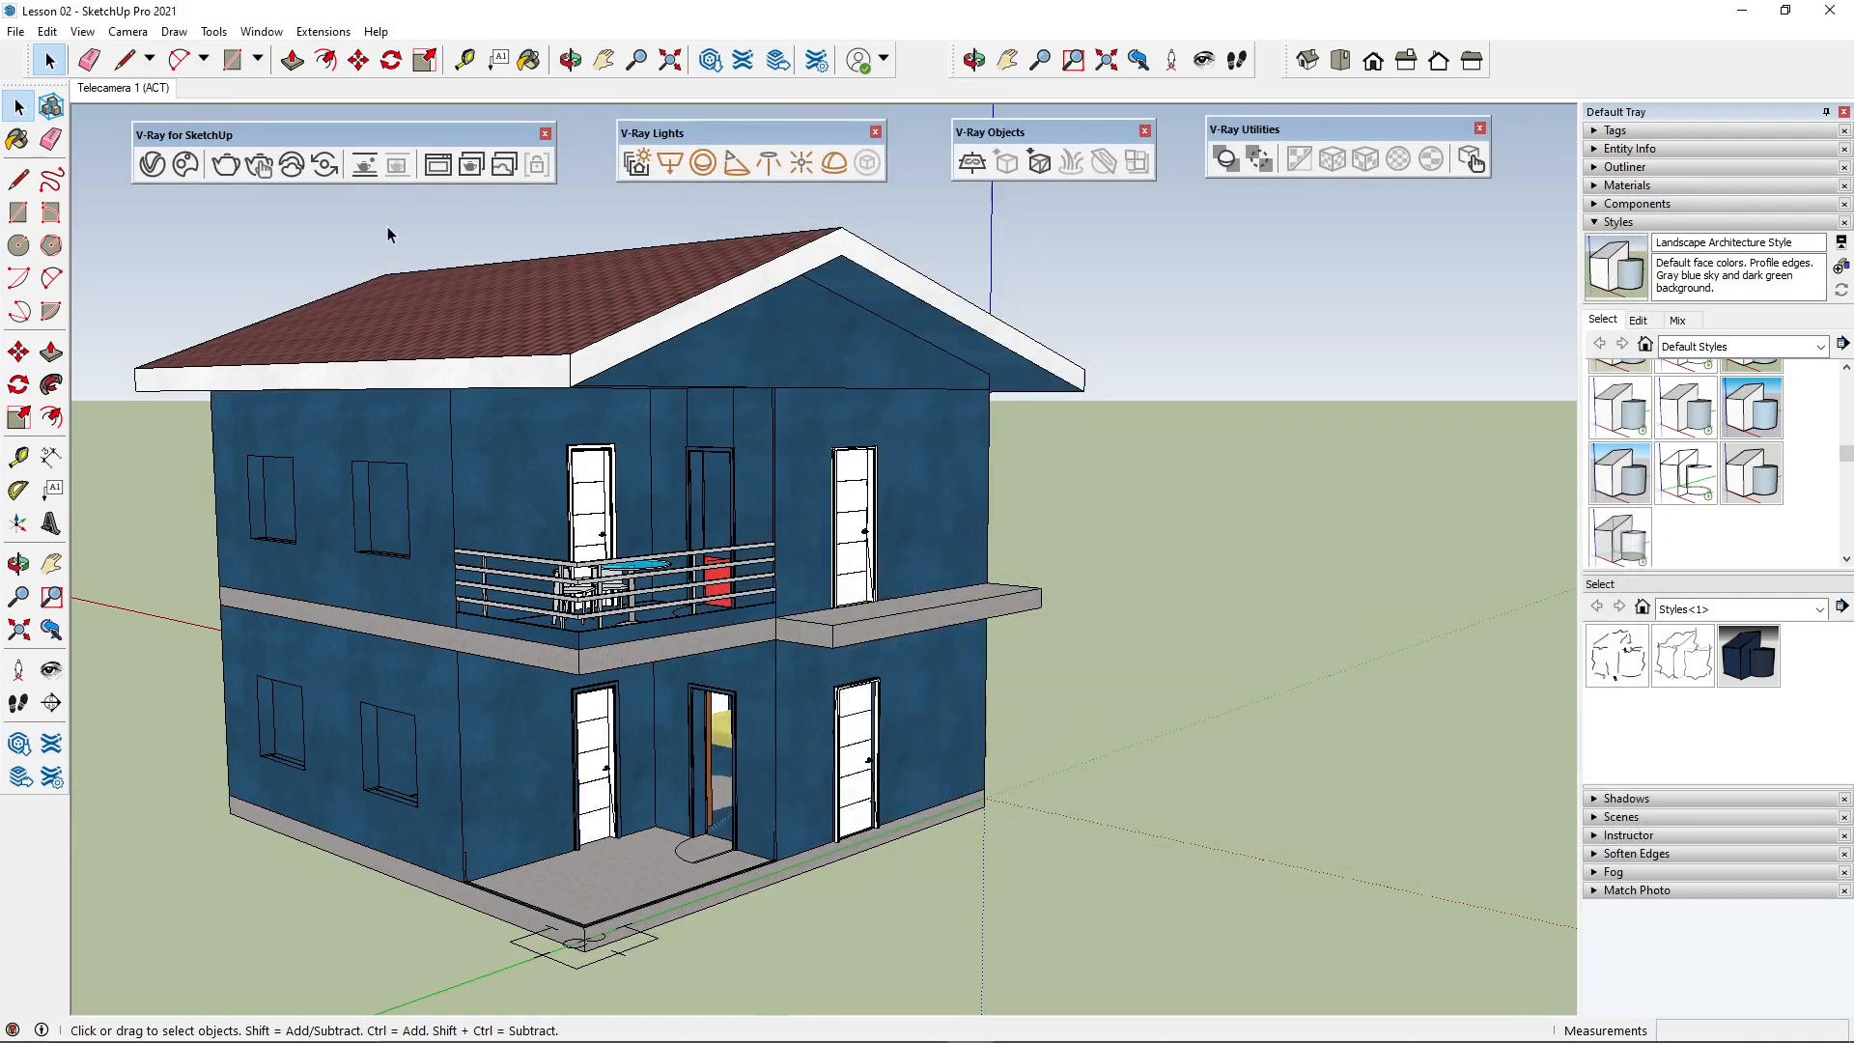
Step: Start the V-Ray Vision real-time view of the house and navigate in close to the ground-floor entrance doors
{"action": "left_click", "coordinate": [327, 171]}
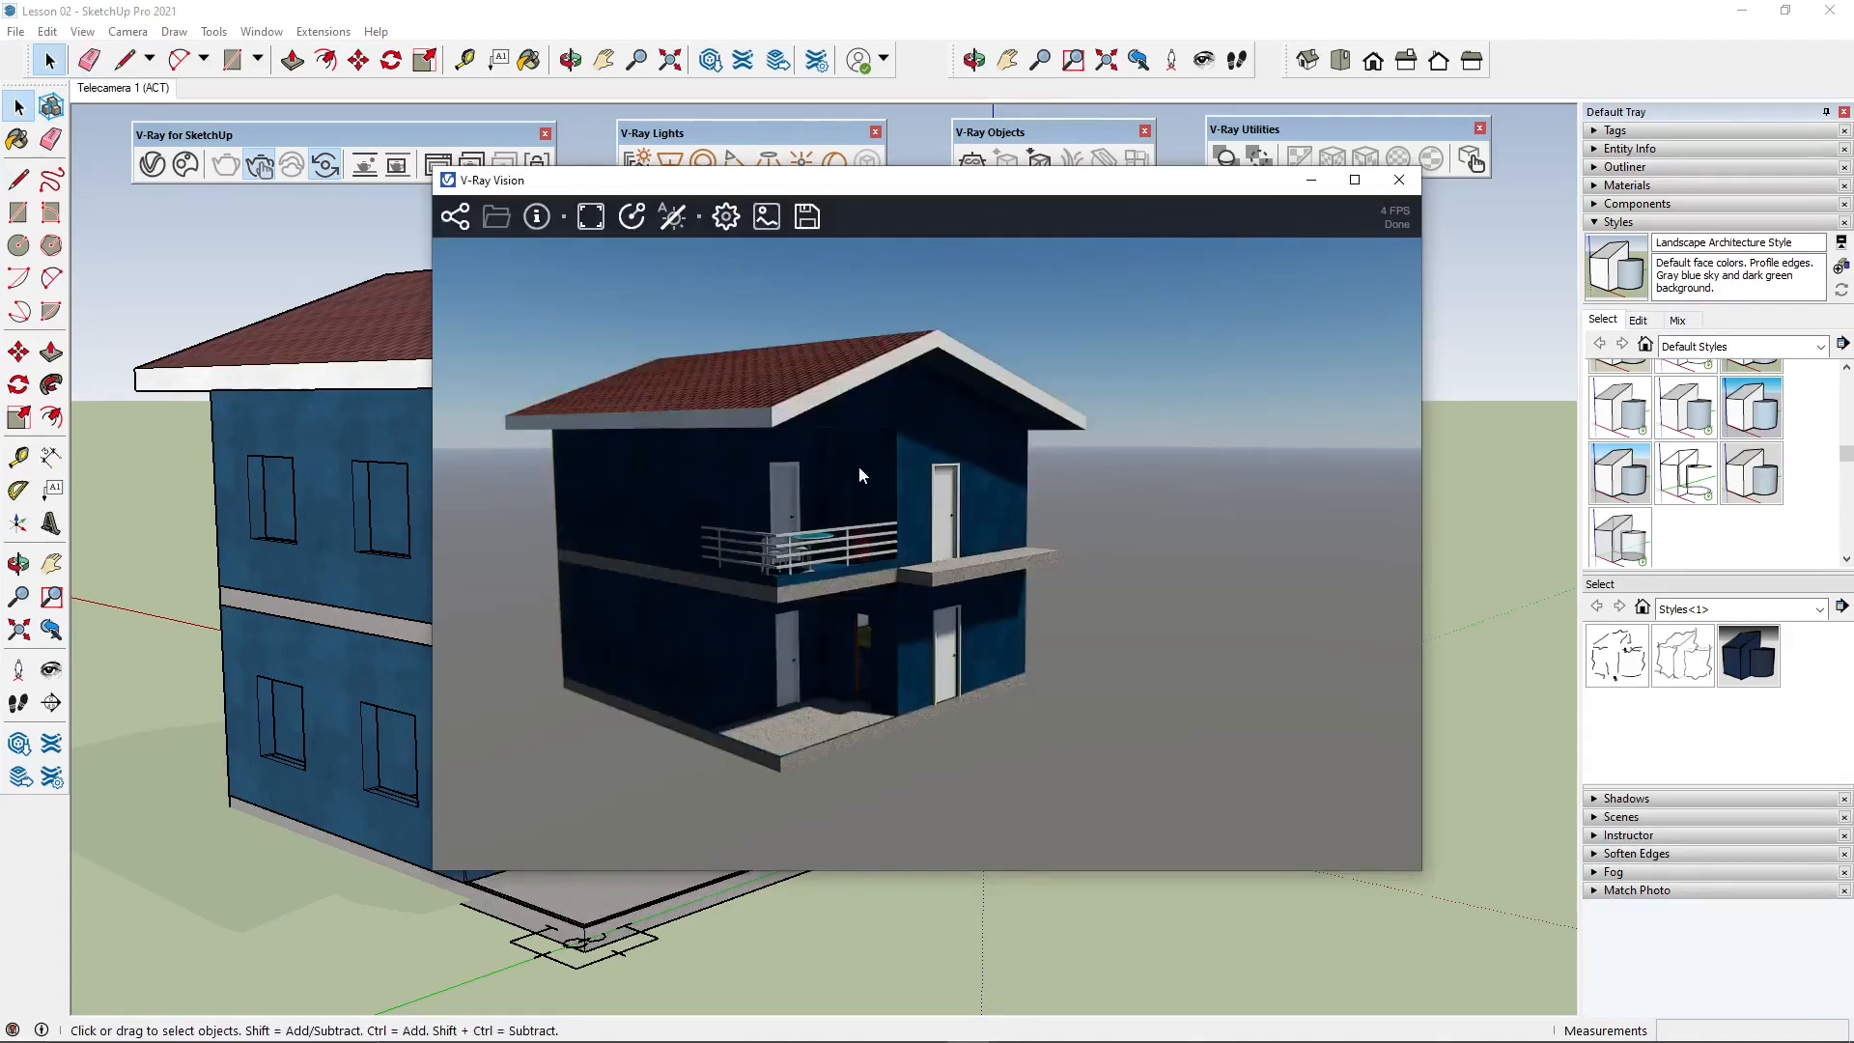
{"action": "middle_click_drag", "start_coordinate": [944, 616], "coordinate": [960, 616]}
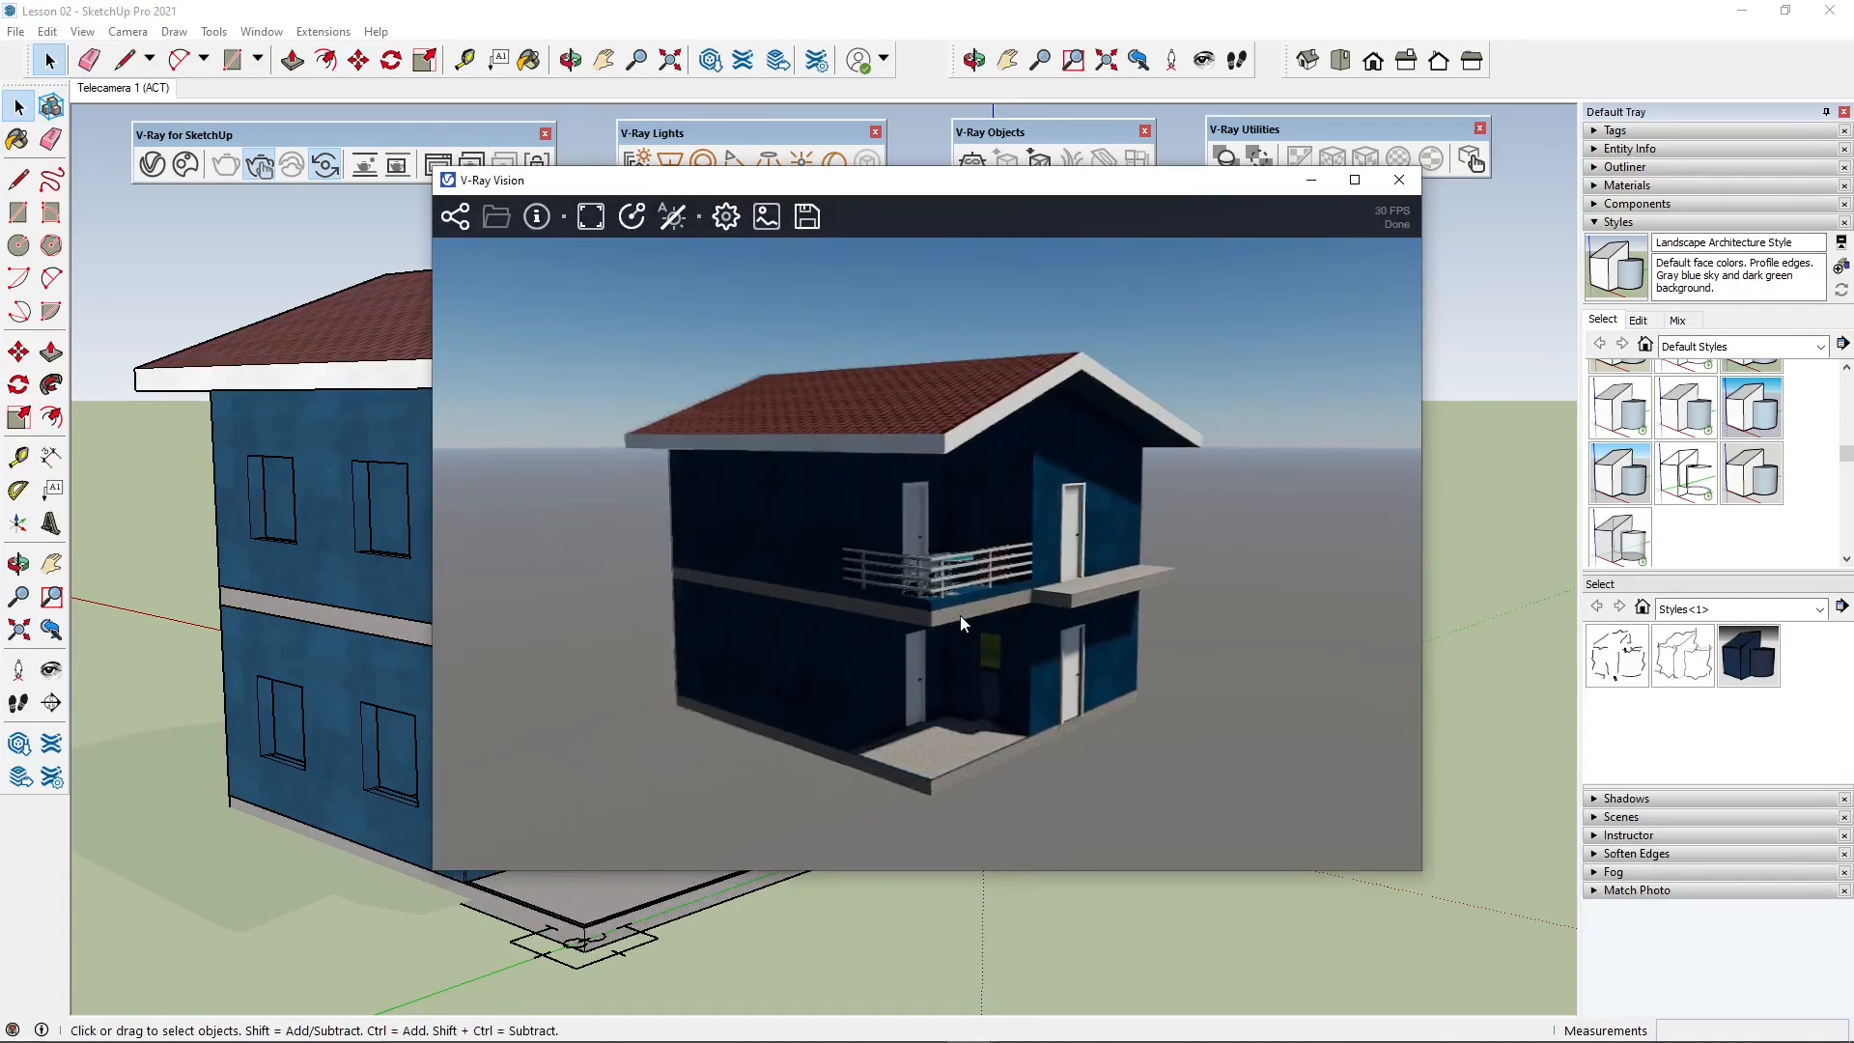
{"action": "mouse_move", "coordinate": [959, 616]}
{"action": "right_mouse_down"}
{"action": "mouse_move", "coordinate": [906, 612]}
{"action": "mouse_move", "coordinate": [966, 668]}
{"action": "right_mouse_up"}
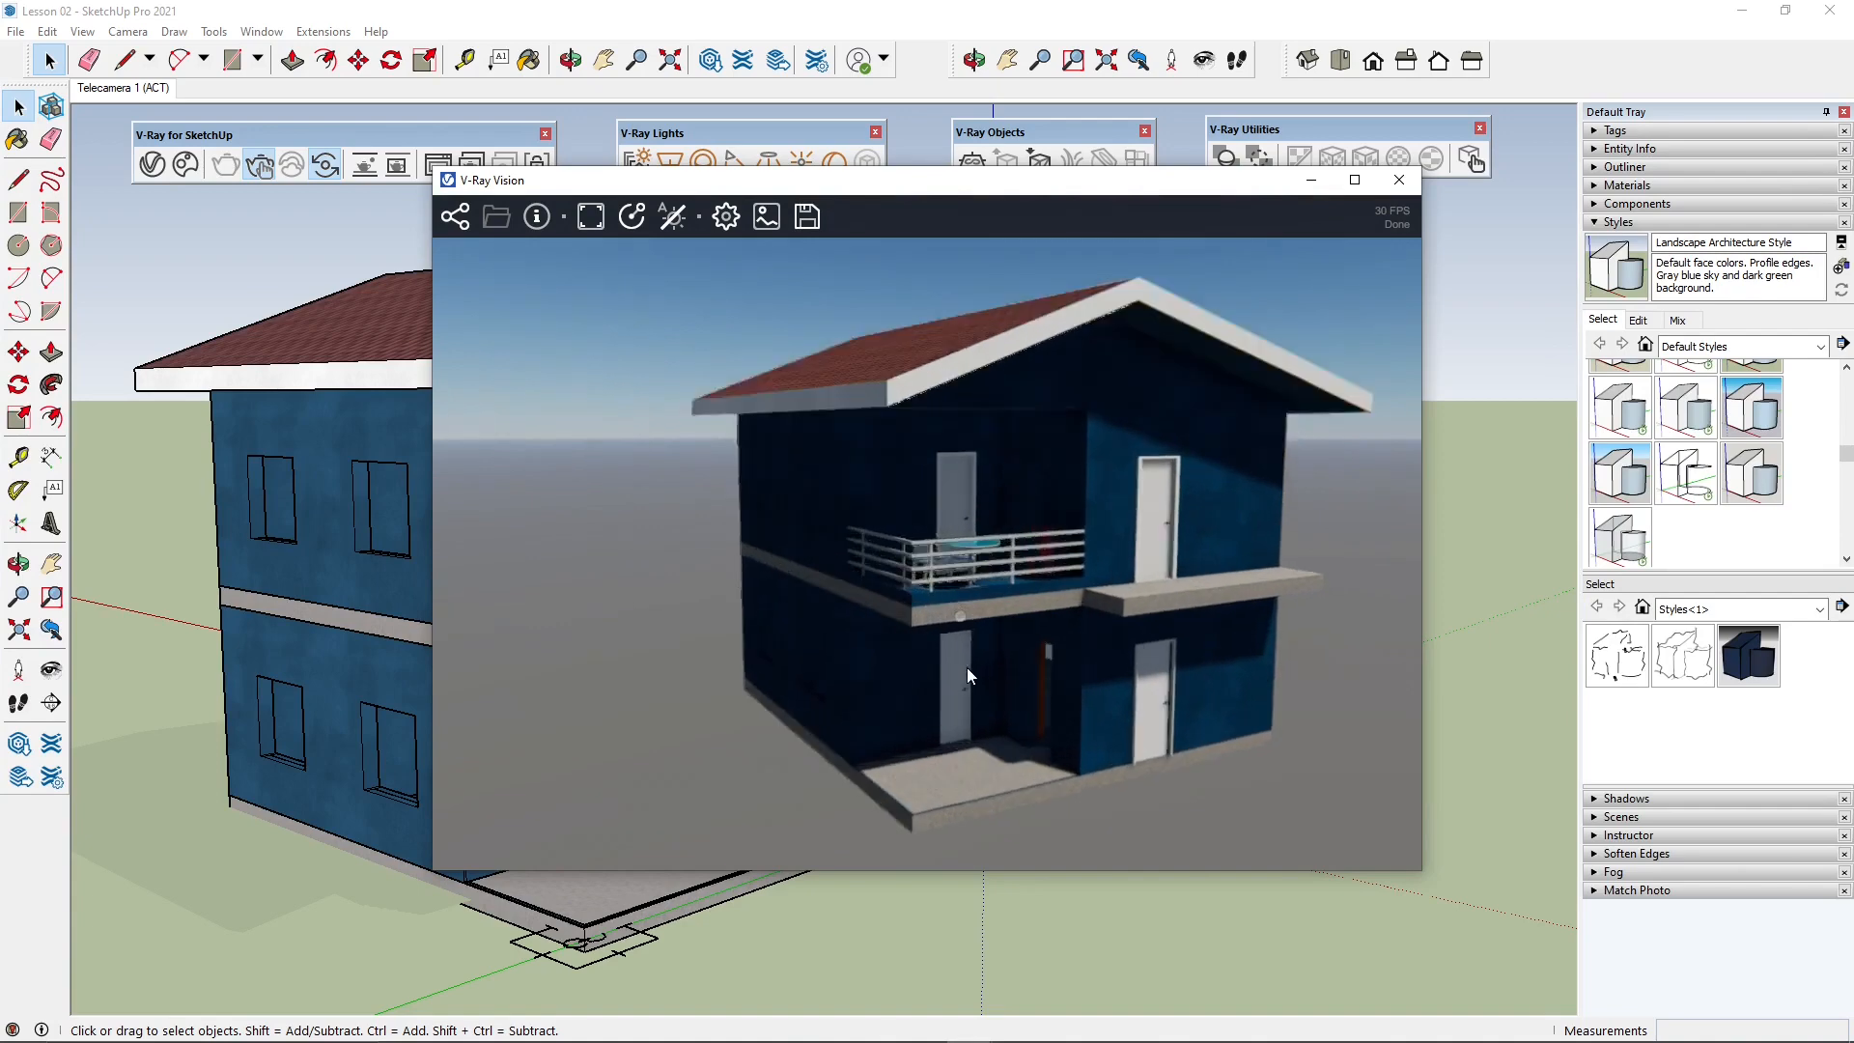
{"action": "scroll", "coordinate": [965, 668], "scroll_direction": "up", "scroll_amount": 5}
{"action": "middle_click_drag", "start_coordinate": [1008, 751], "coordinate": [802, 415]}
{"action": "right_click_drag", "start_coordinate": [802, 415], "coordinate": [877, 515]}
{"action": "scroll", "coordinate": [877, 515], "scroll_direction": "up", "scroll_amount": 3}
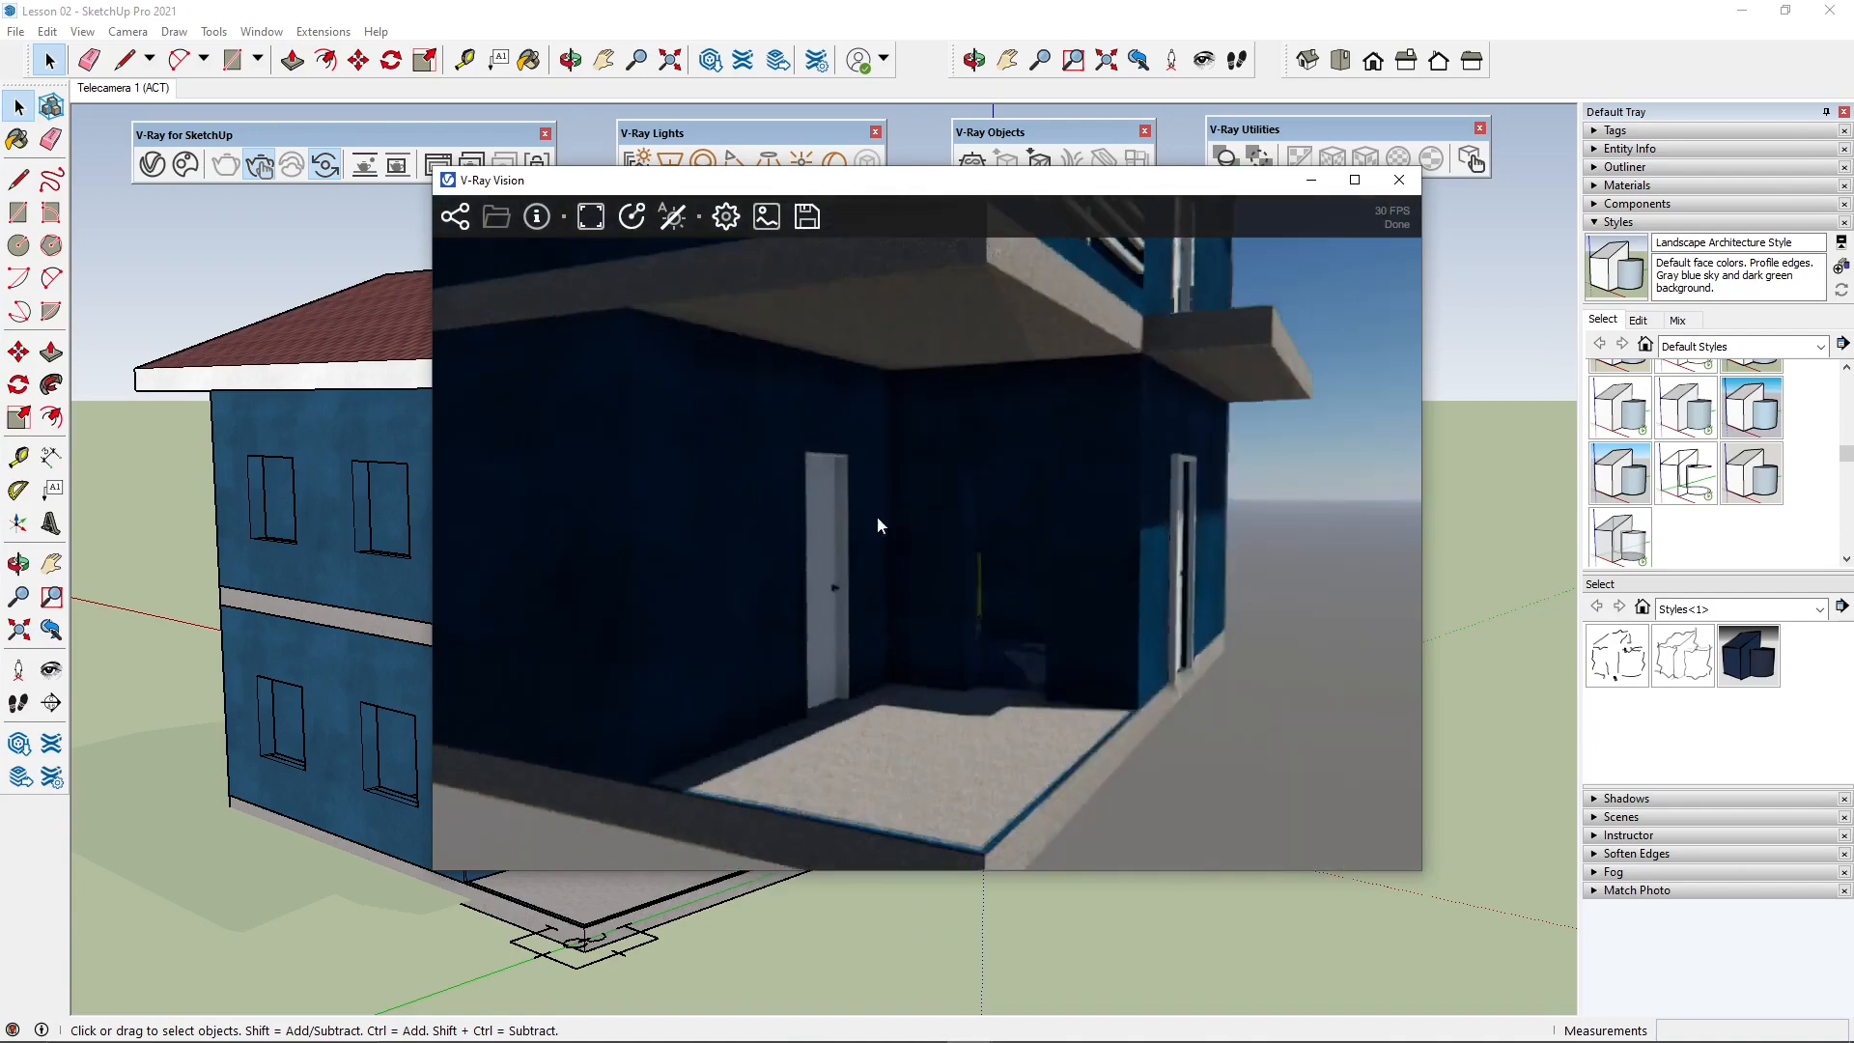
{"action": "scroll", "coordinate": [877, 516], "scroll_direction": "up", "scroll_amount": 3}
{"action": "middle_click_drag", "start_coordinate": [877, 516], "coordinate": [952, 589]}
{"action": "right_click_drag", "start_coordinate": [1005, 620], "coordinate": [966, 622]}
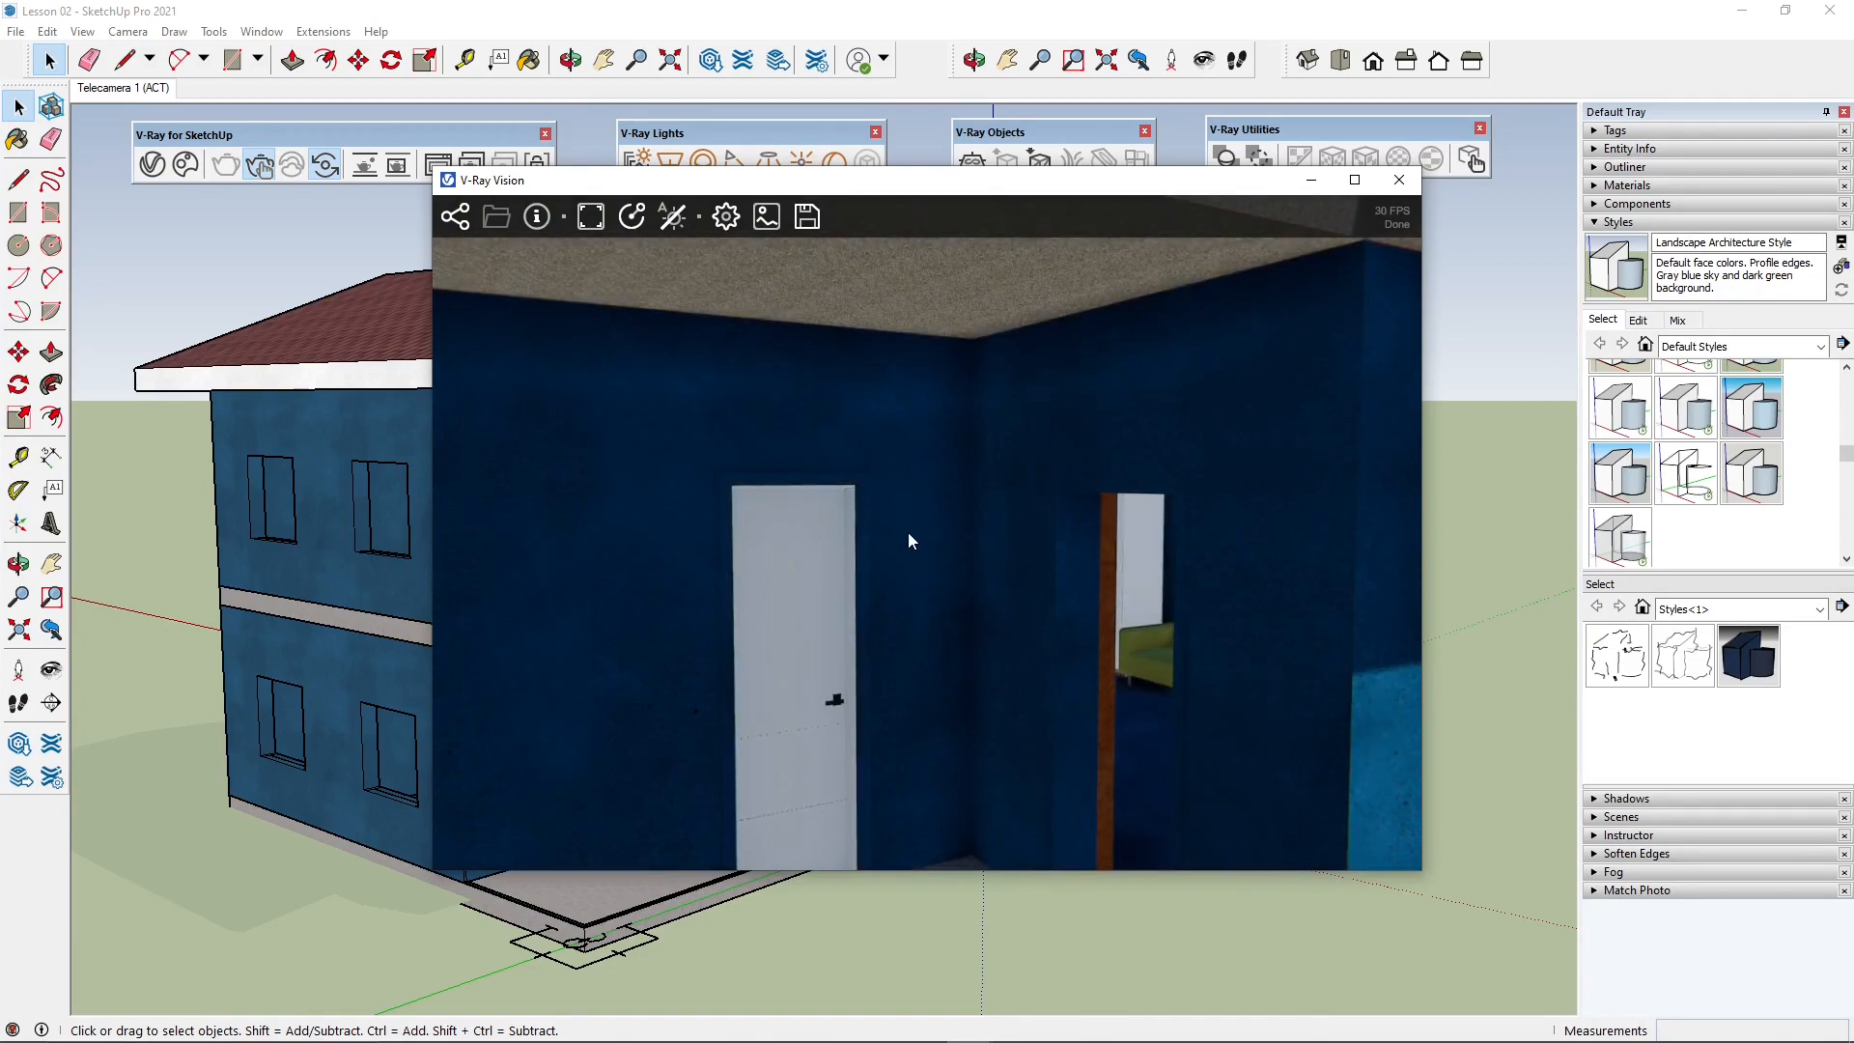
Step: Examine the house exterior in V-Ray Vision from varying distances and angles around the balcony side
{"action": "scroll", "coordinate": [994, 653], "scroll_direction": "down", "scroll_amount": 4}
{"action": "mouse_move", "coordinate": [986, 650]}
{"action": "right_mouse_down"}
{"action": "mouse_move", "coordinate": [1059, 671]}
{"action": "mouse_move", "coordinate": [1109, 660]}
{"action": "mouse_move", "coordinate": [1039, 672]}
{"action": "mouse_move", "coordinate": [1053, 645]}
{"action": "mouse_move", "coordinate": [1058, 660]}
{"action": "mouse_move", "coordinate": [1130, 641]}
{"action": "right_mouse_up"}
{"action": "scroll", "coordinate": [1036, 671], "scroll_direction": "down", "scroll_amount": 4}
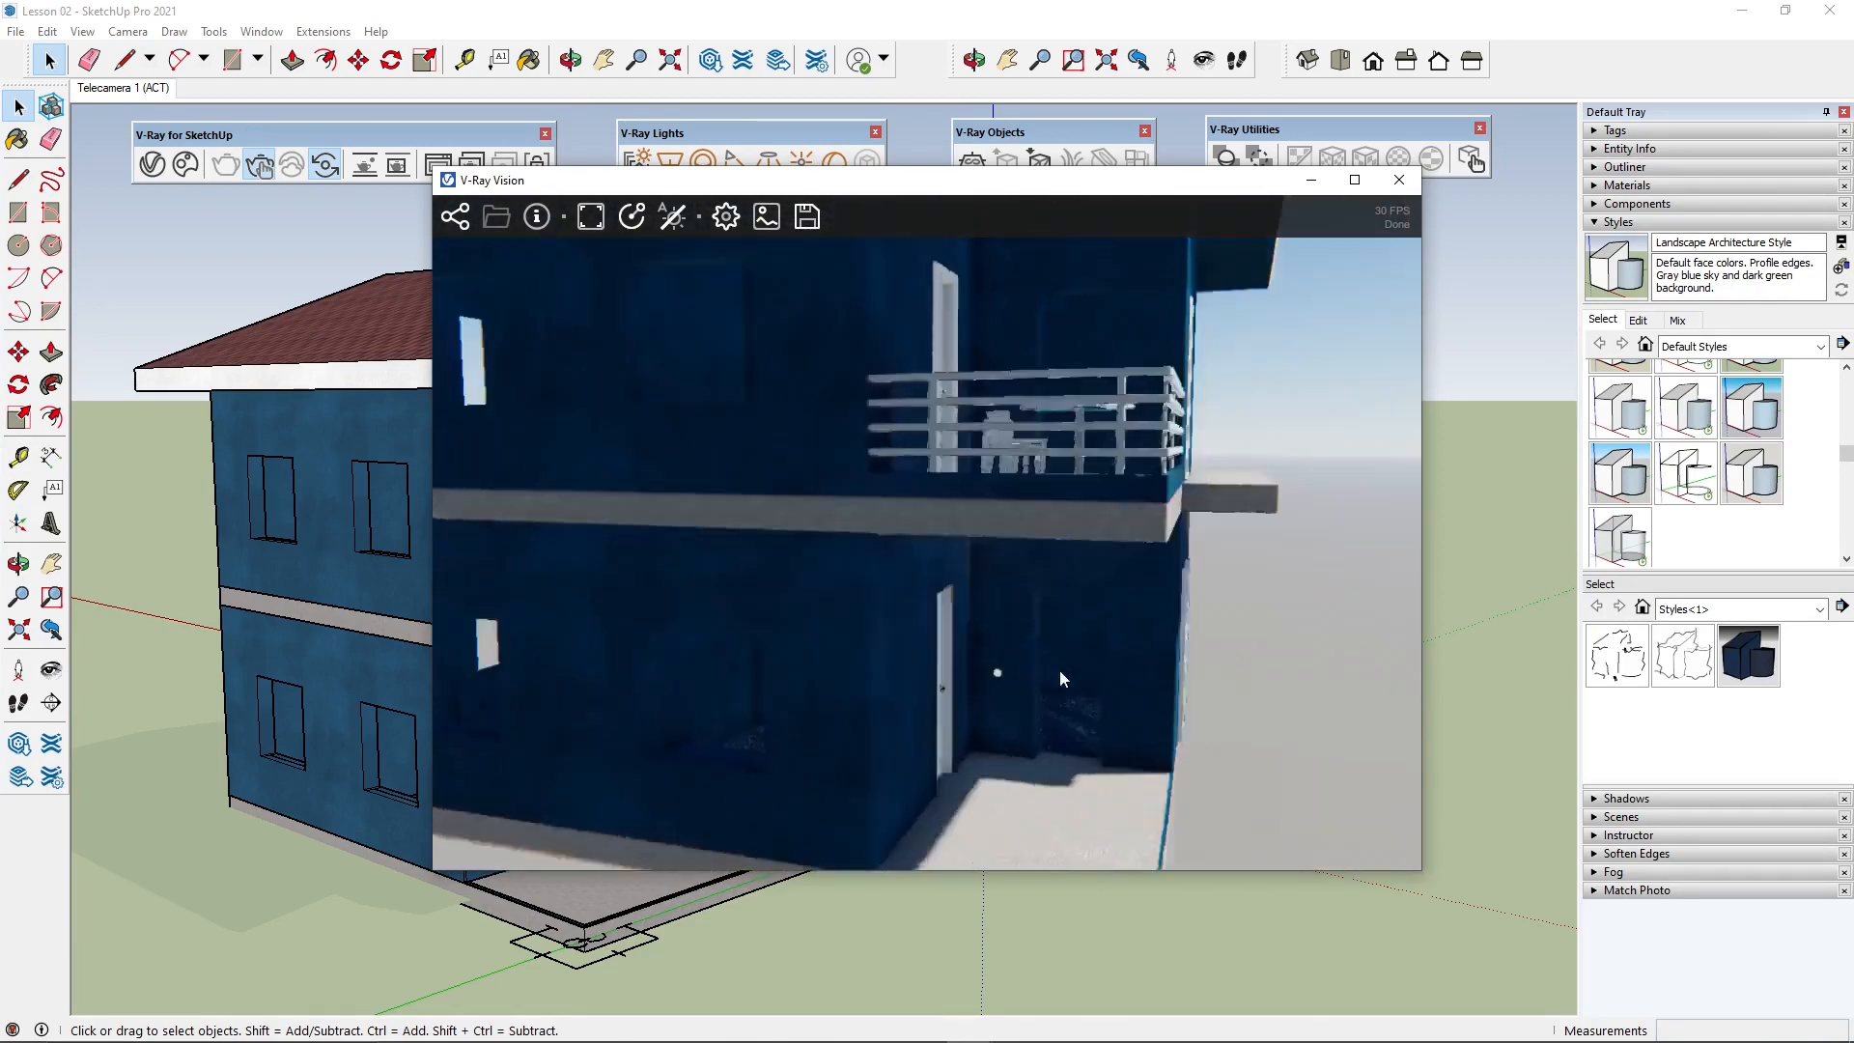
{"action": "scroll", "coordinate": [1106, 647], "scroll_direction": "down", "scroll_amount": 4}
{"action": "scroll", "coordinate": [1141, 680], "scroll_direction": "up", "scroll_amount": 4}
{"action": "scroll", "coordinate": [1139, 676], "scroll_direction": "down", "scroll_amount": 5}
{"action": "scroll", "coordinate": [1139, 675], "scroll_direction": "up", "scroll_amount": 4}
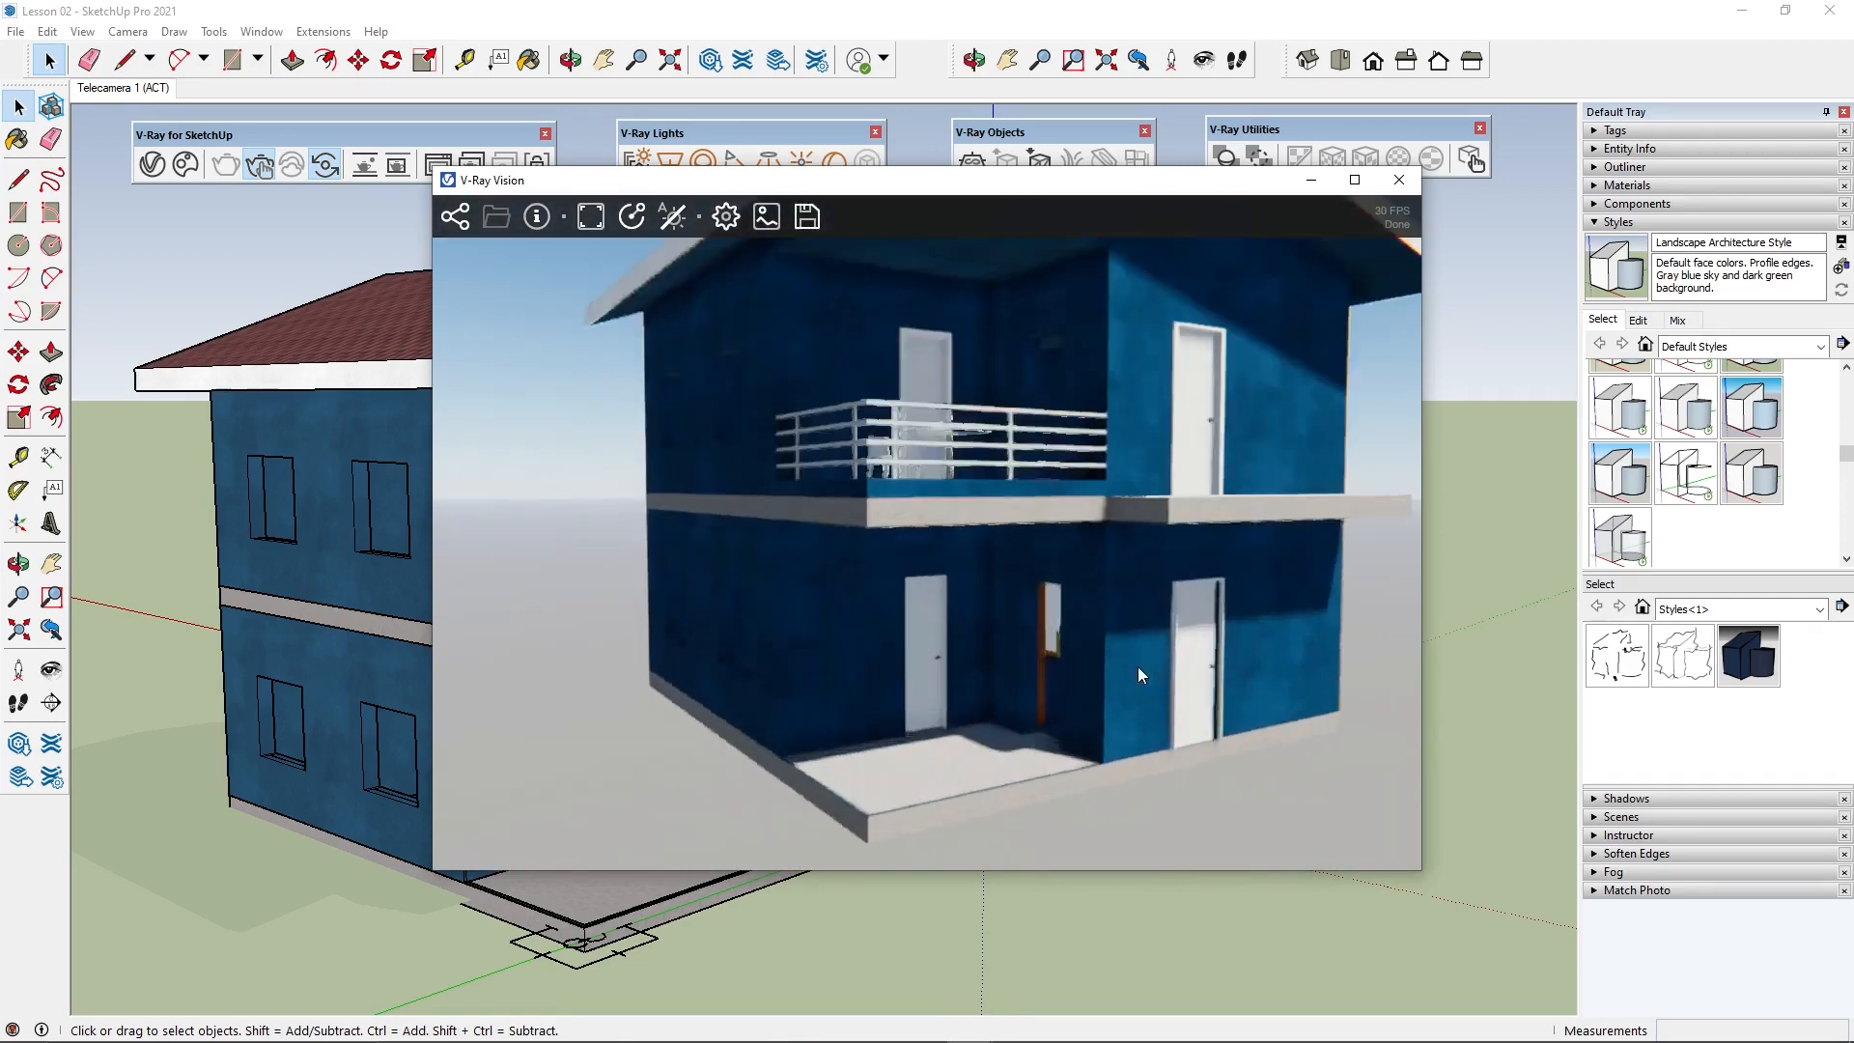
{"action": "scroll", "coordinate": [1060, 653], "scroll_direction": "down", "scroll_amount": 5}
{"action": "scroll", "coordinate": [1057, 627], "scroll_direction": "up", "scroll_amount": 3}
{"action": "scroll", "coordinate": [1066, 632], "scroll_direction": "down", "scroll_amount": 4}
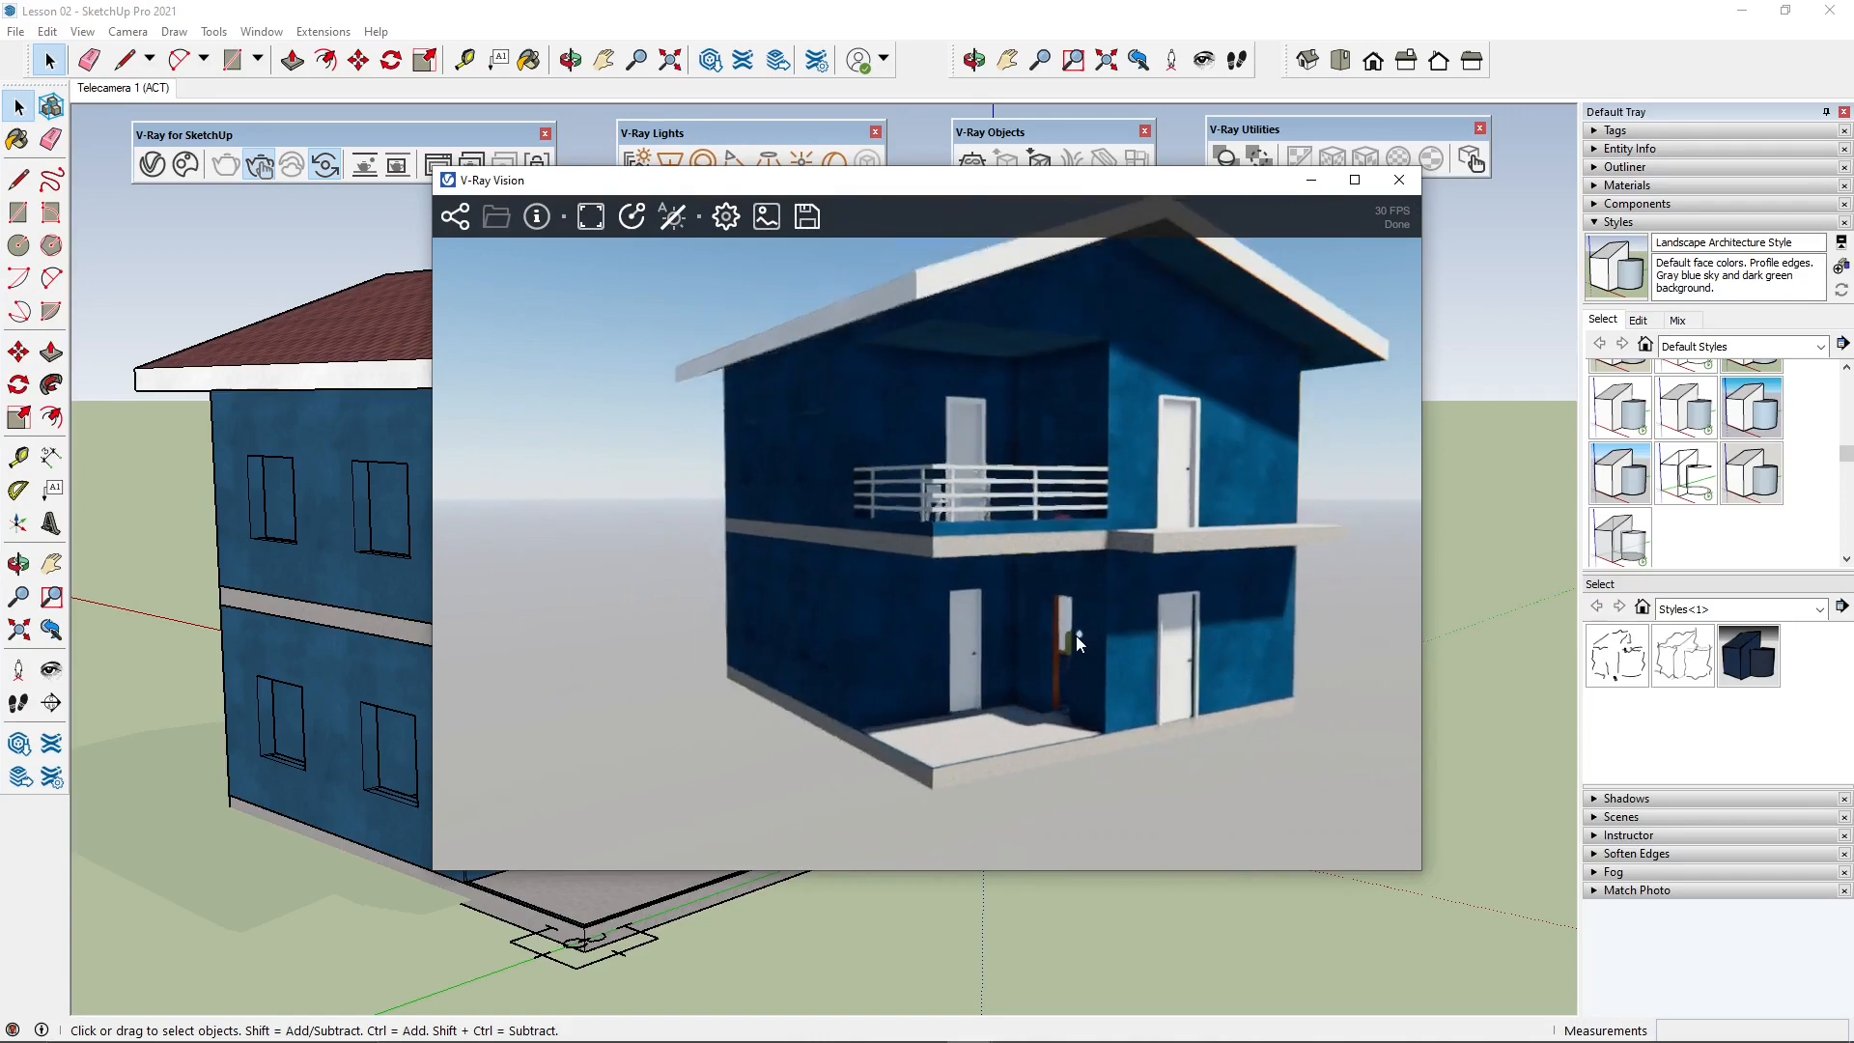
{"action": "scroll", "coordinate": [1062, 638], "scroll_direction": "up", "scroll_amount": 5}
{"action": "scroll", "coordinate": [1066, 647], "scroll_direction": "down", "scroll_amount": 4}
{"action": "scroll", "coordinate": [1063, 628], "scroll_direction": "up", "scroll_amount": 4}
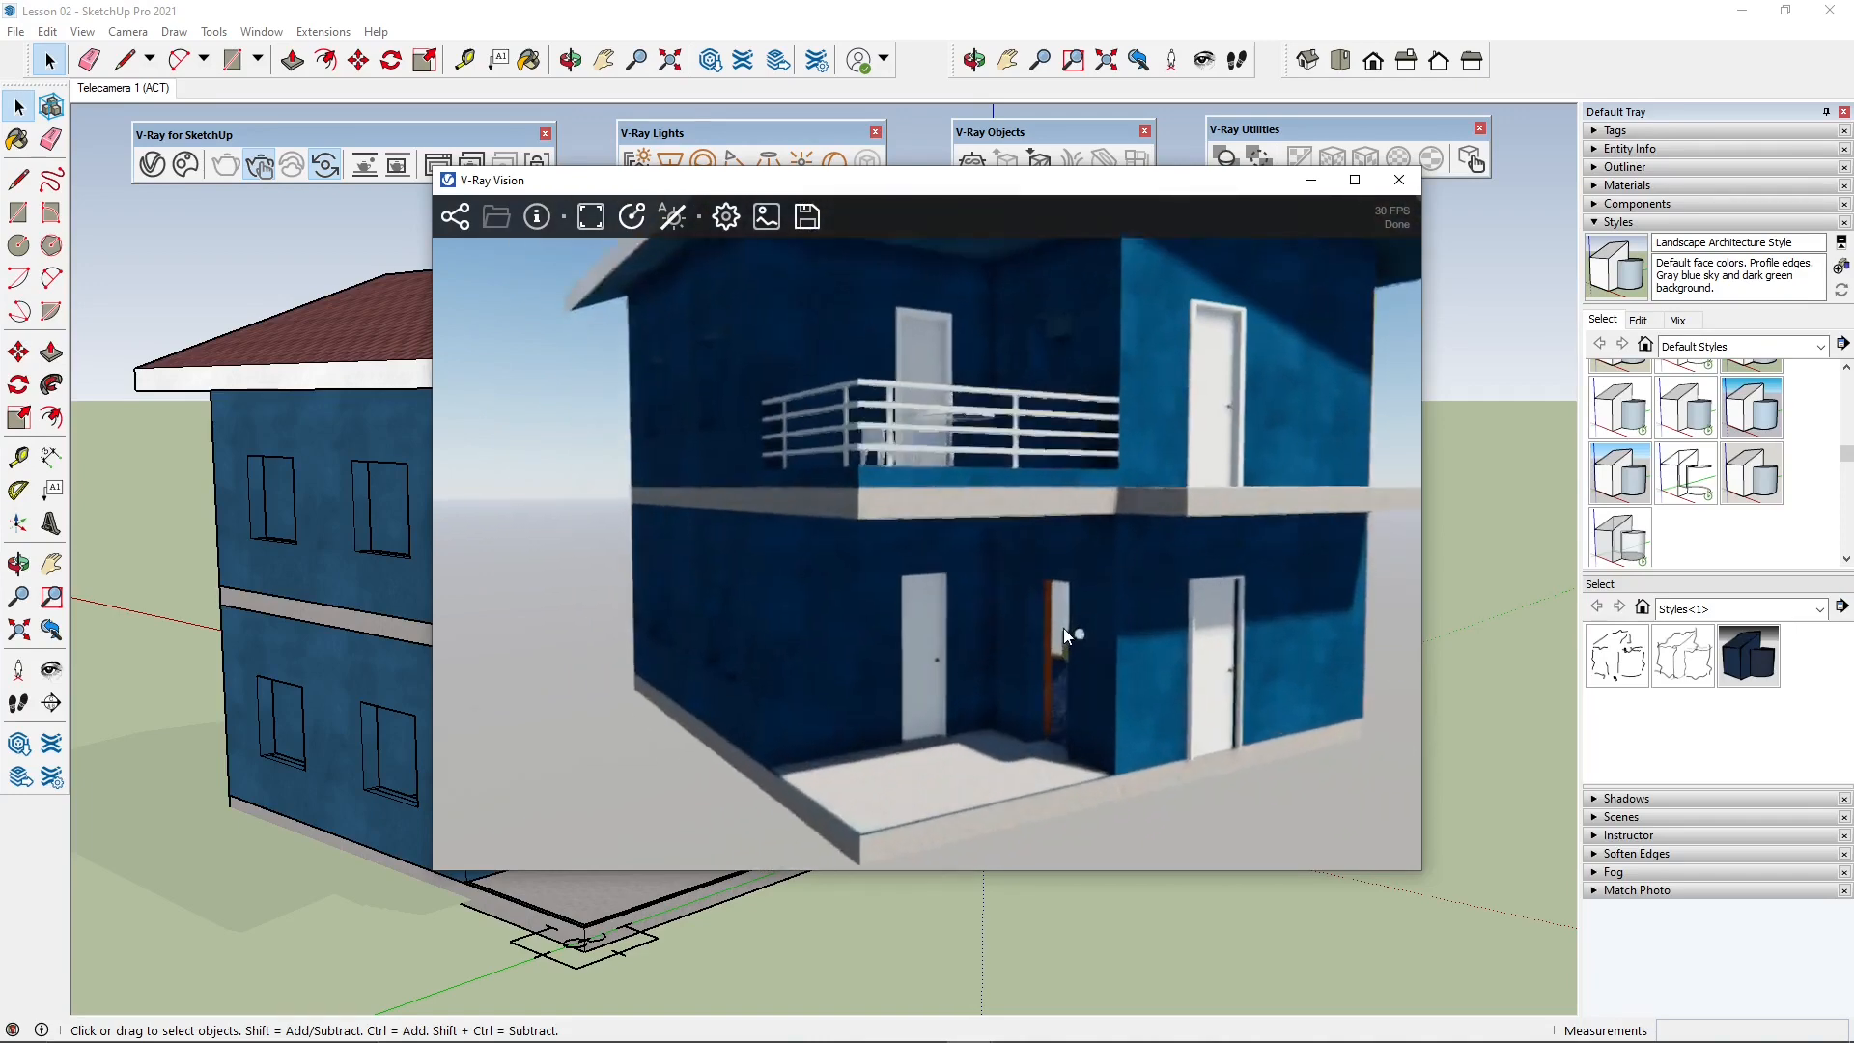
{"action": "scroll", "coordinate": [1066, 647], "scroll_direction": "down", "scroll_amount": 6}
{"action": "scroll", "coordinate": [1063, 651], "scroll_direction": "up", "scroll_amount": 4}
{"action": "mouse_move", "coordinate": [1056, 662]}
{"action": "left_mouse_down"}
{"action": "mouse_move", "coordinate": [929, 679]}
{"action": "mouse_move", "coordinate": [1080, 656]}
{"action": "mouse_move", "coordinate": [1027, 653]}
{"action": "left_mouse_up"}
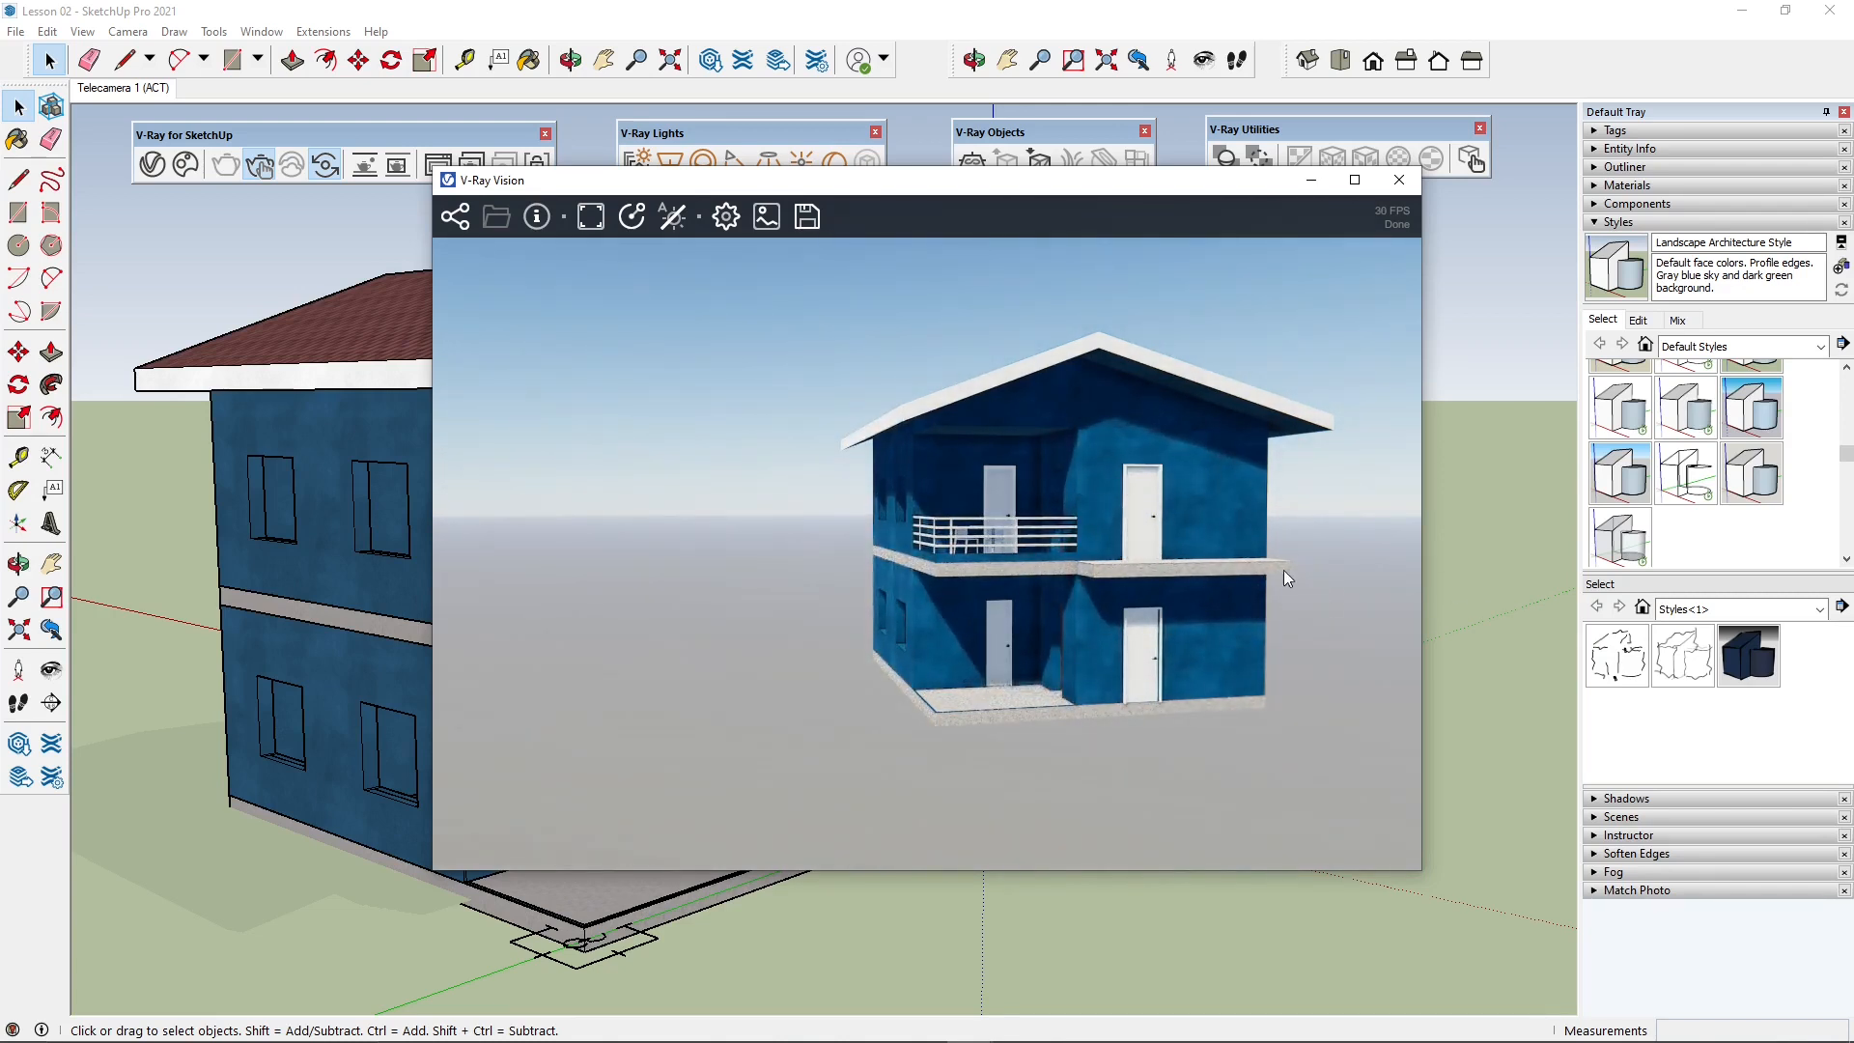
Step: Compare the V-Ray Vision view with the finished render in the V-Ray Frame Buffer, and close the Frame Buffer
{"action": "left_click_drag", "start_coordinate": [849, 180], "coordinate": [778, 261]}
{"action": "left_click", "coordinate": [438, 164]}
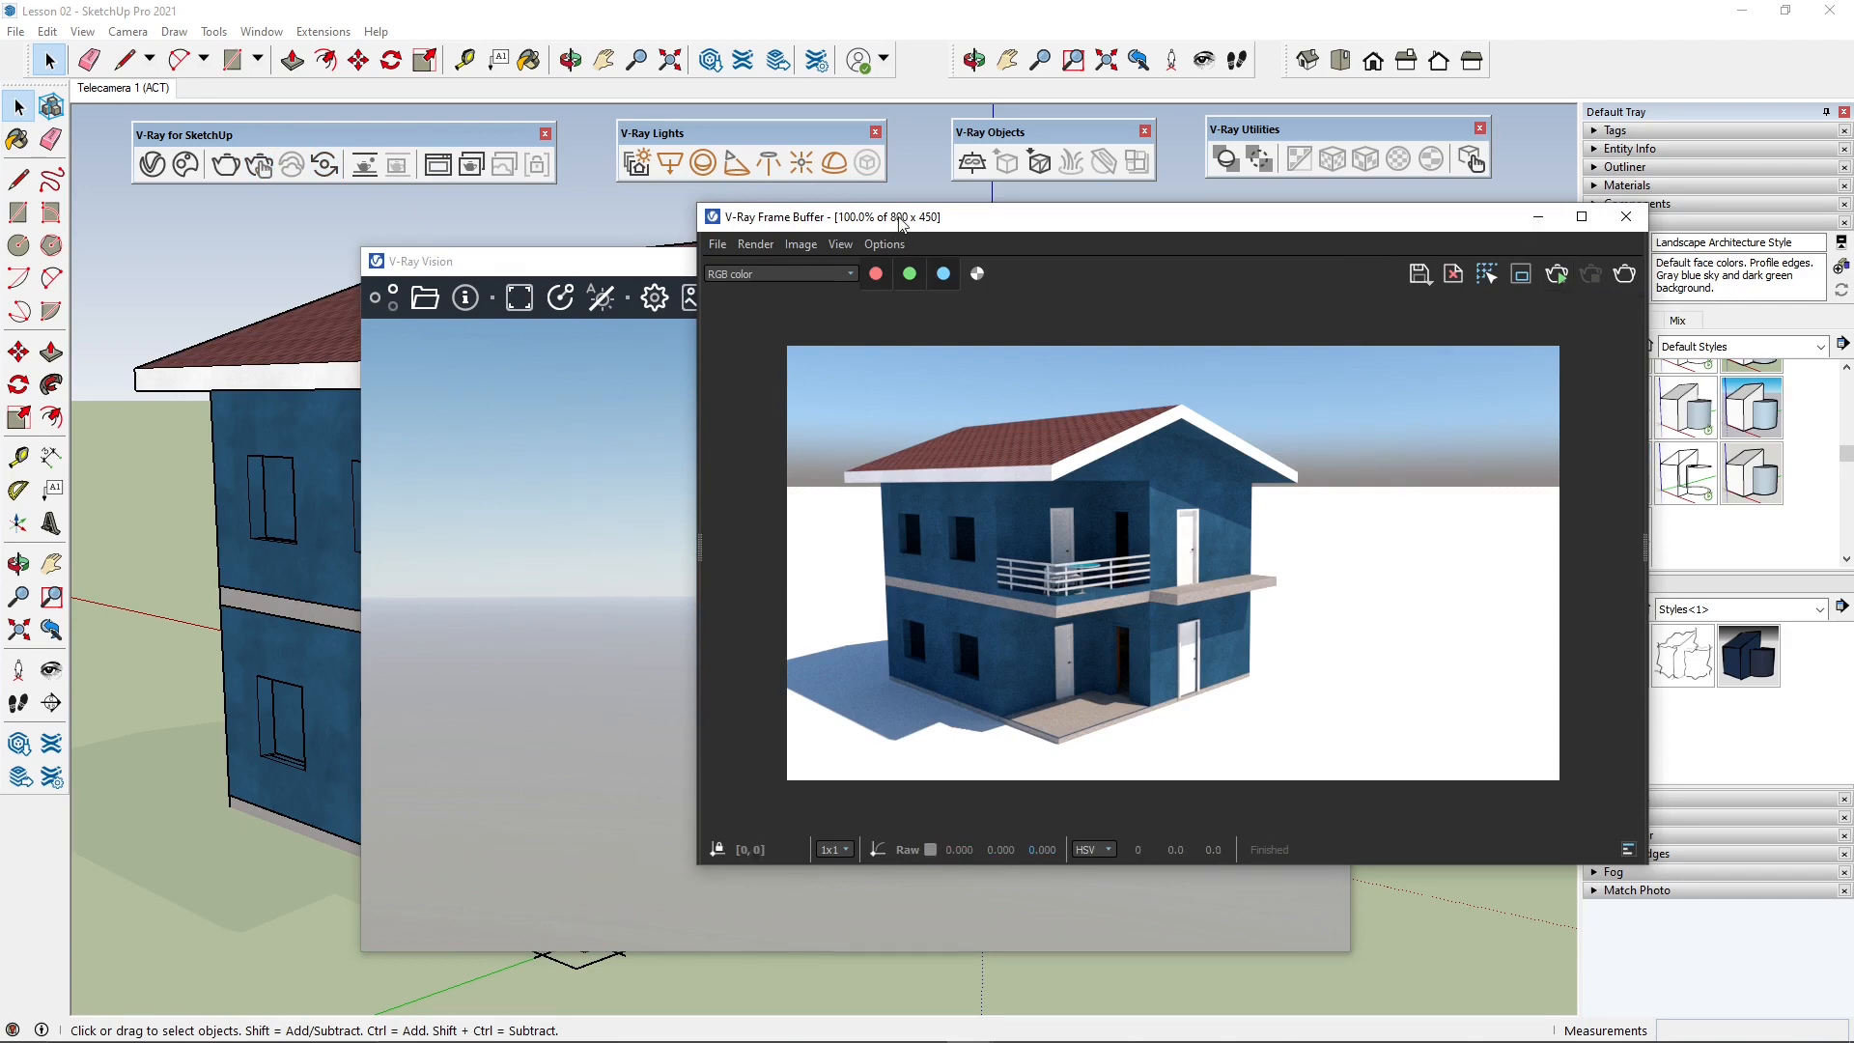
{"action": "left_click_drag", "start_coordinate": [962, 214], "coordinate": [1025, 218]}
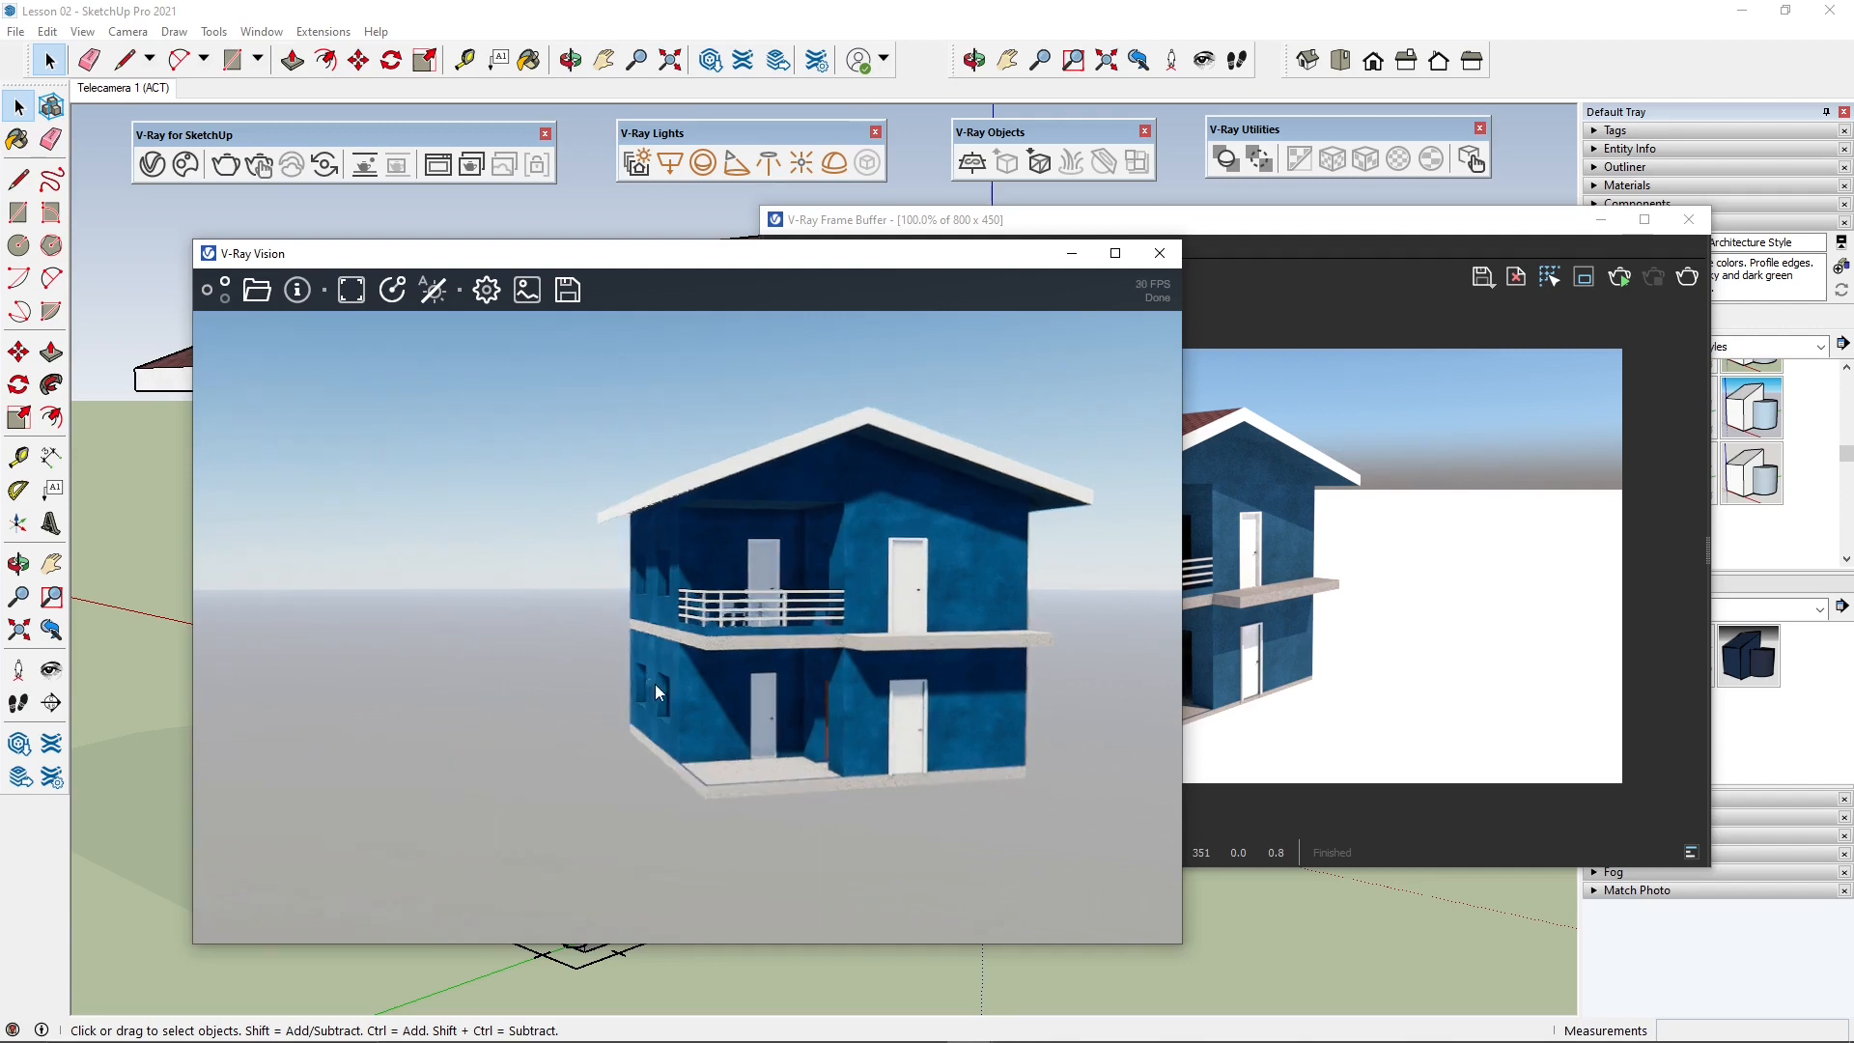
{"action": "left_click_drag", "start_coordinate": [647, 664], "coordinate": [569, 699]}
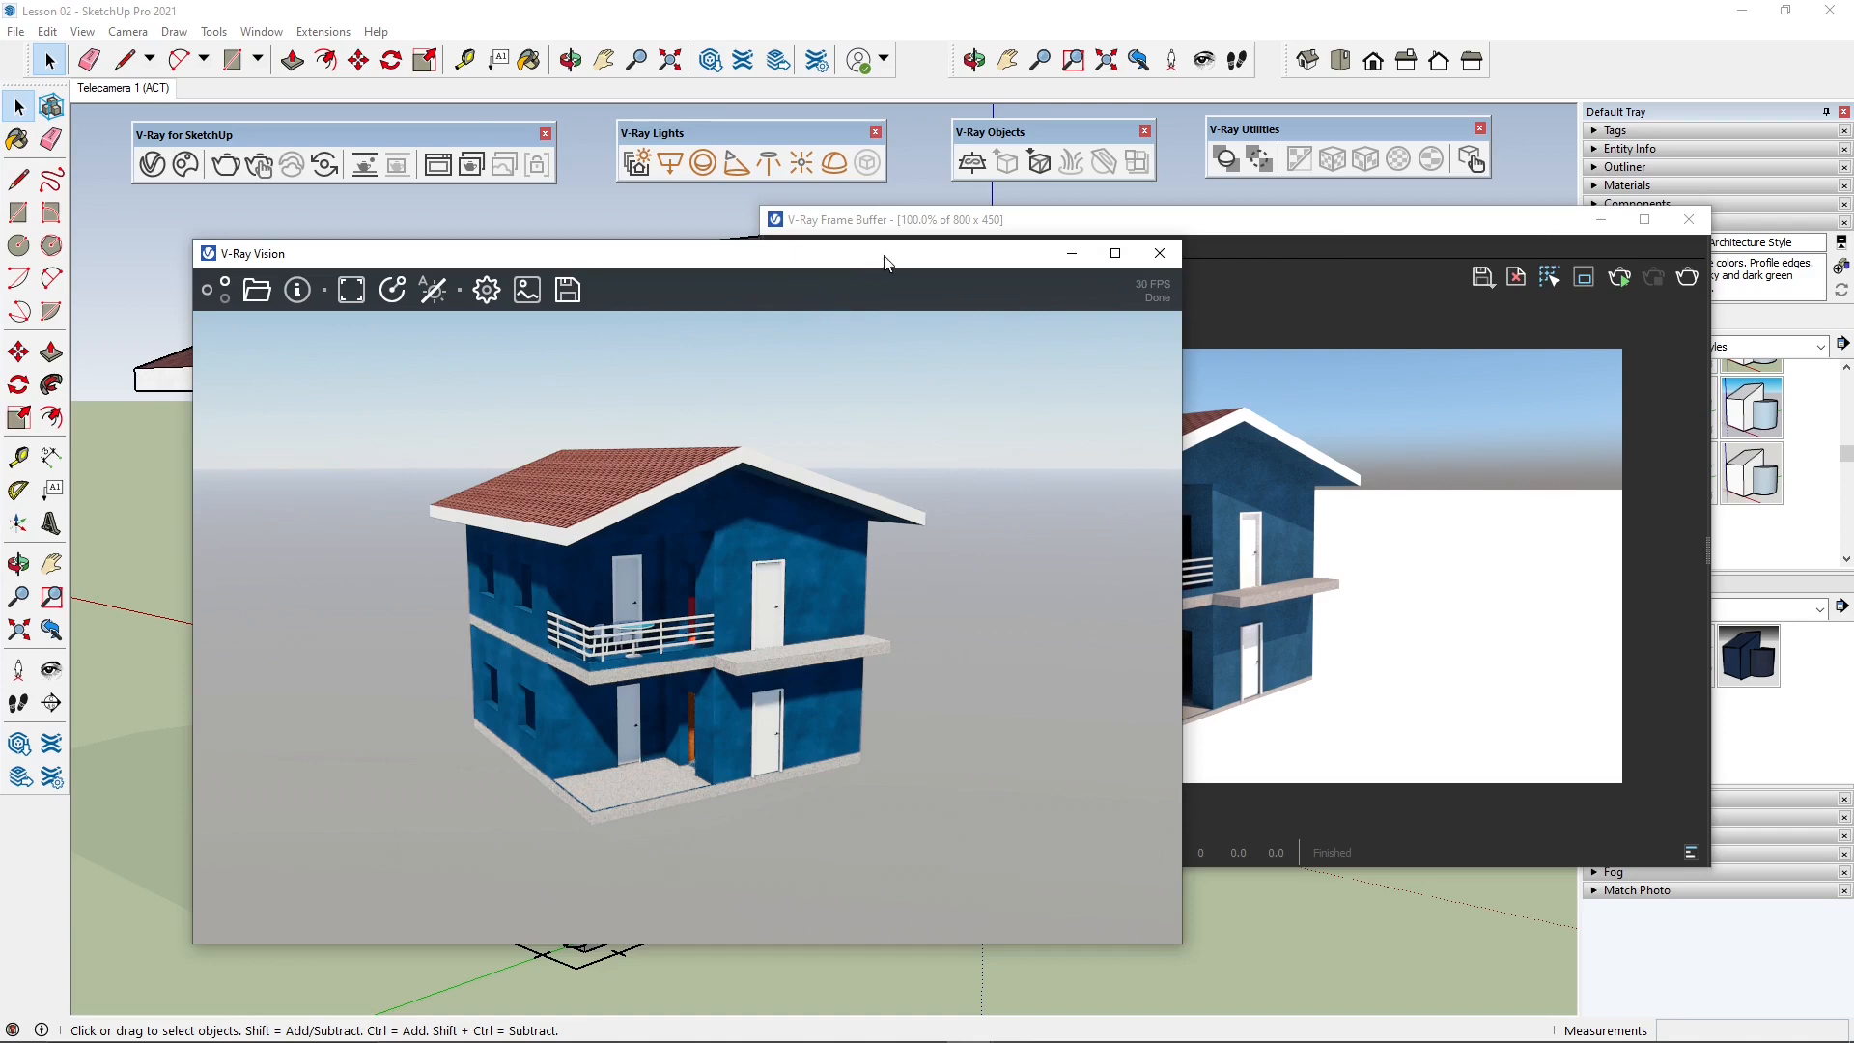
{"action": "left_click", "coordinate": [1355, 228]}
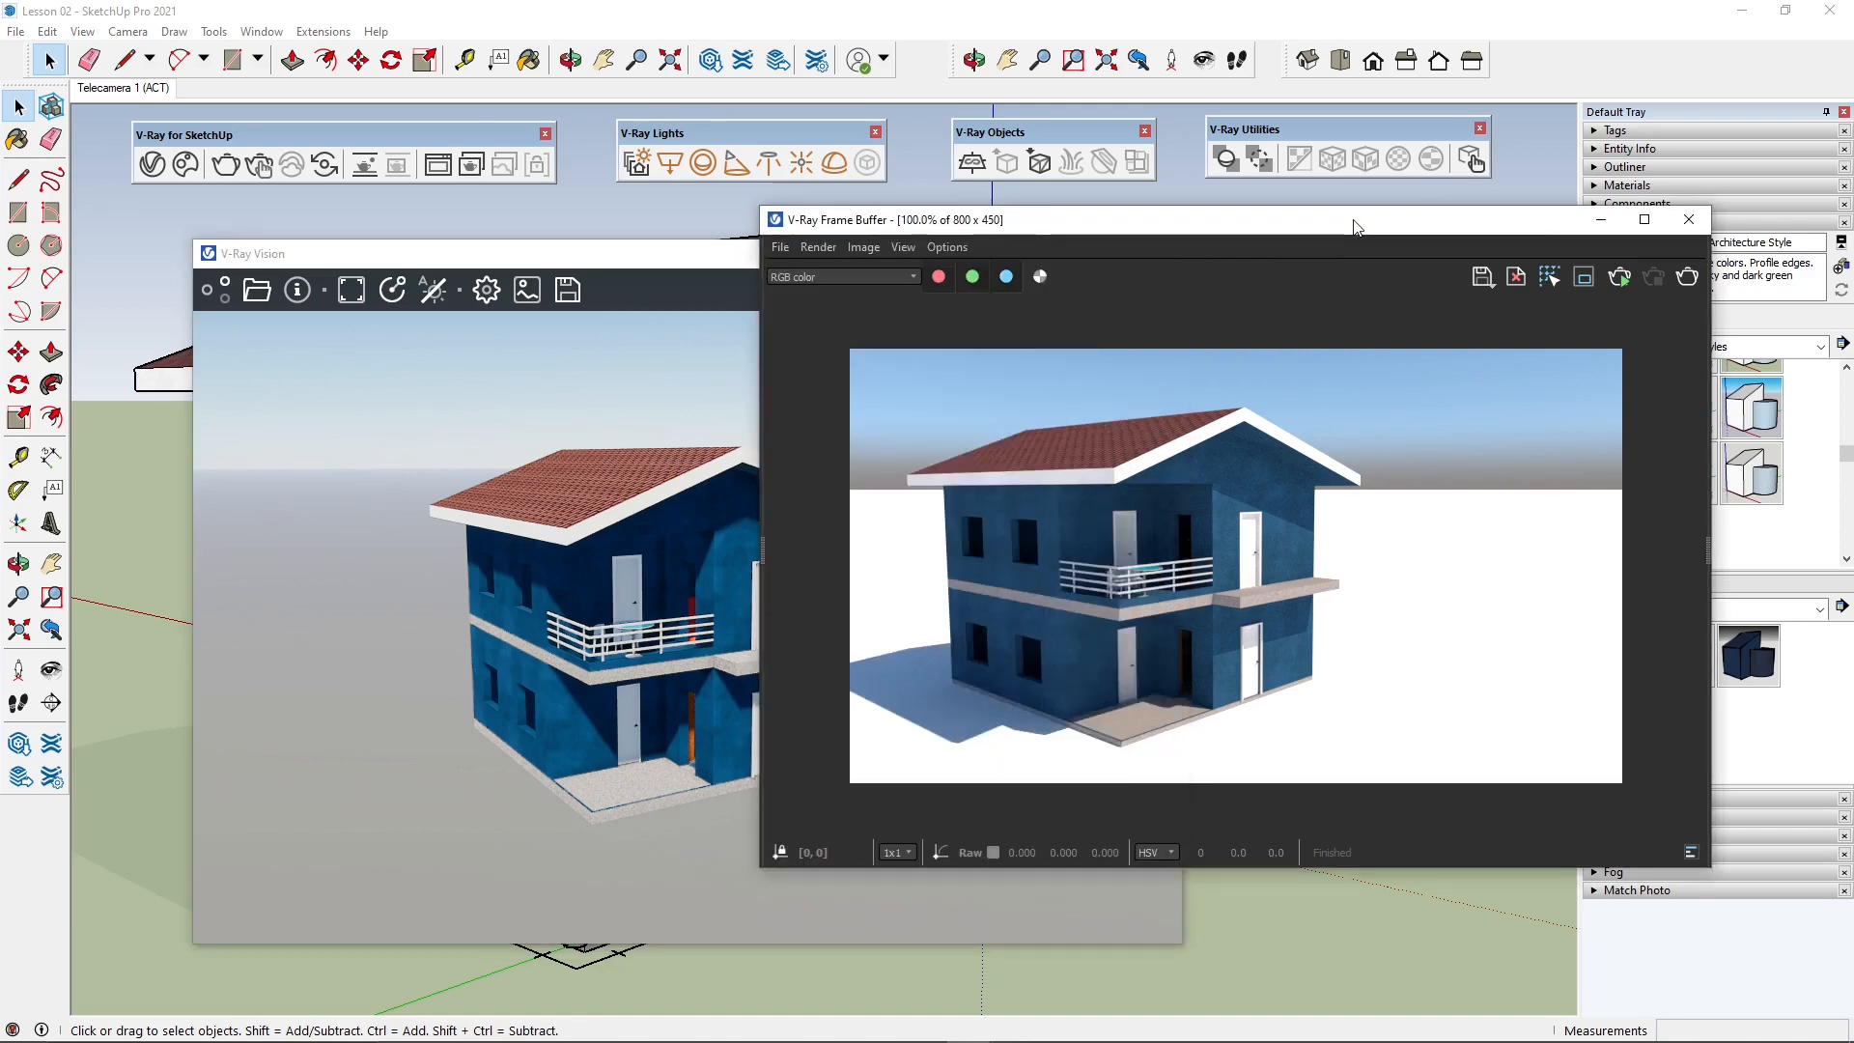
{"action": "left_click", "coordinate": [1689, 219]}
{"action": "left_click_drag", "start_coordinate": [735, 253], "coordinate": [844, 226]}
Step: Inspect the balcony, the ground-floor entrance and the wall texture up close in V-Ray Vision
{"action": "scroll", "coordinate": [888, 629], "scroll_direction": "up", "scroll_amount": 3}
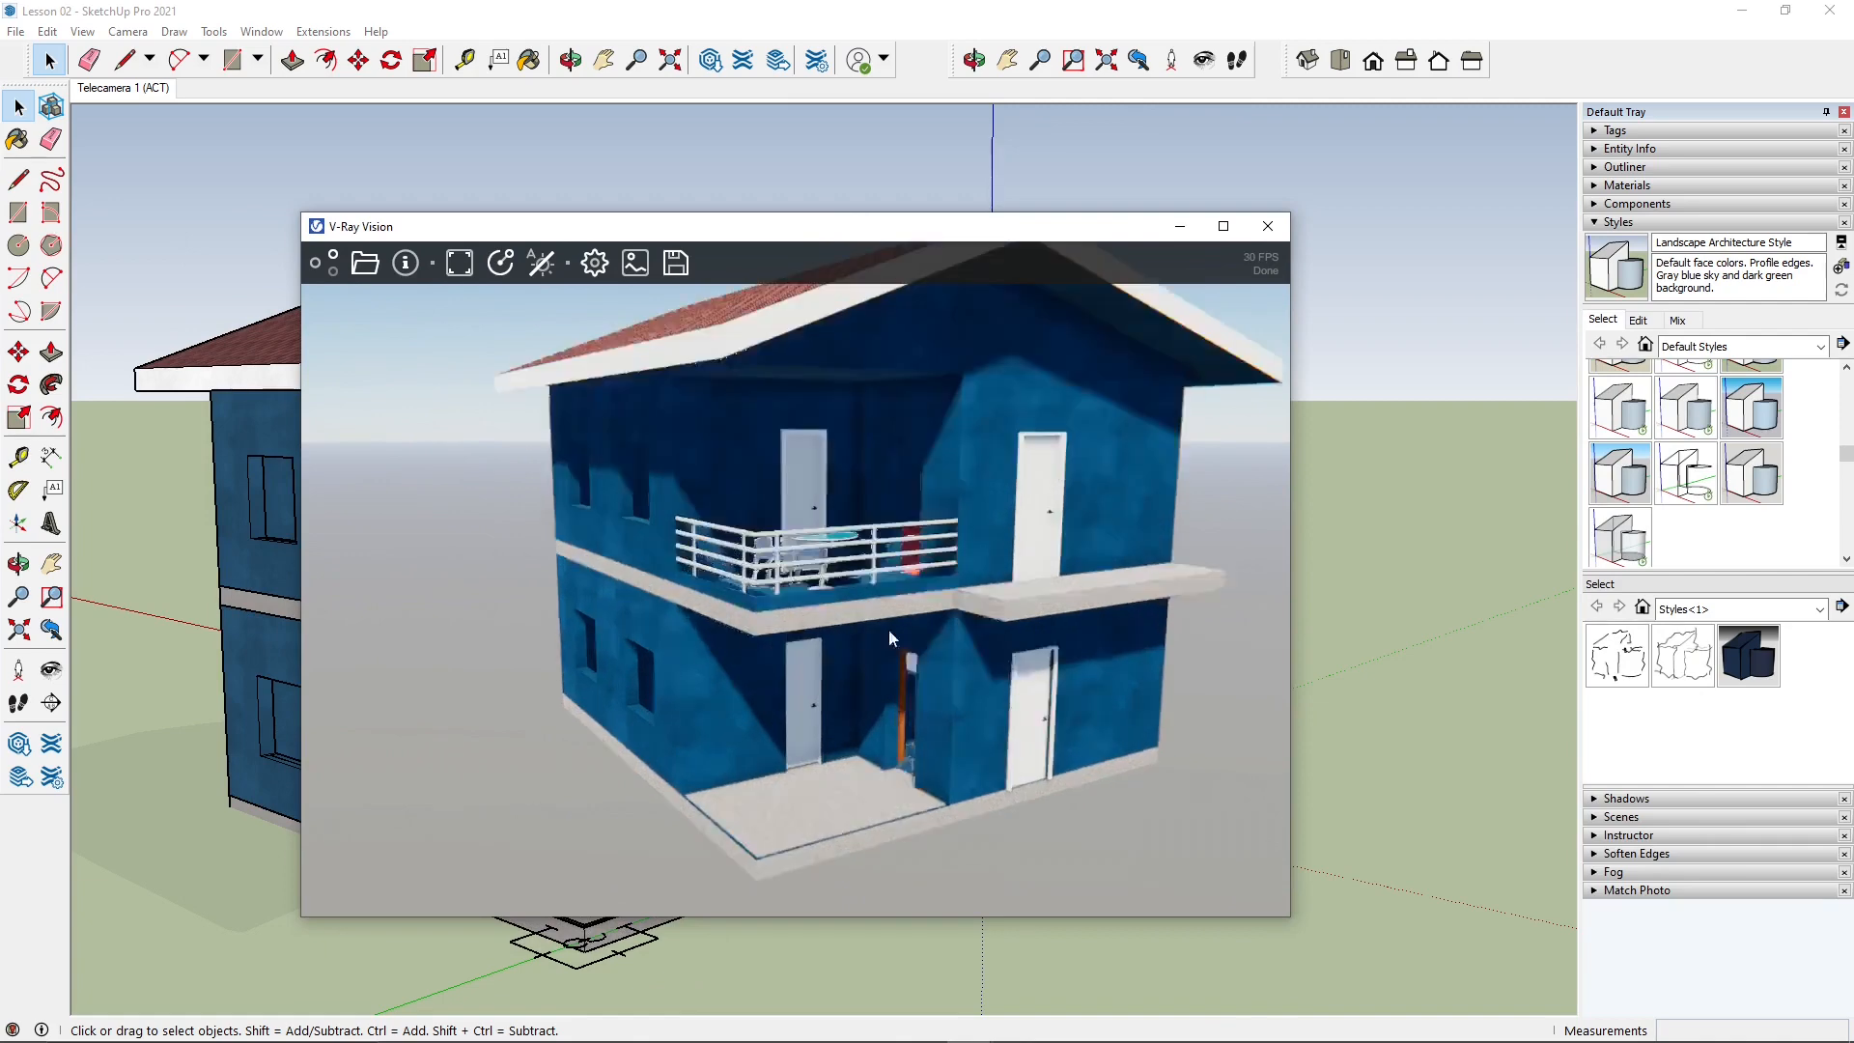
{"action": "left_click_drag", "start_coordinate": [888, 630], "coordinate": [902, 715]}
{"action": "scroll", "coordinate": [831, 653], "scroll_direction": "down", "scroll_amount": 3}
{"action": "scroll", "coordinate": [903, 705], "scroll_direction": "up", "scroll_amount": 3}
{"action": "scroll", "coordinate": [904, 697], "scroll_direction": "up", "scroll_amount": 8}
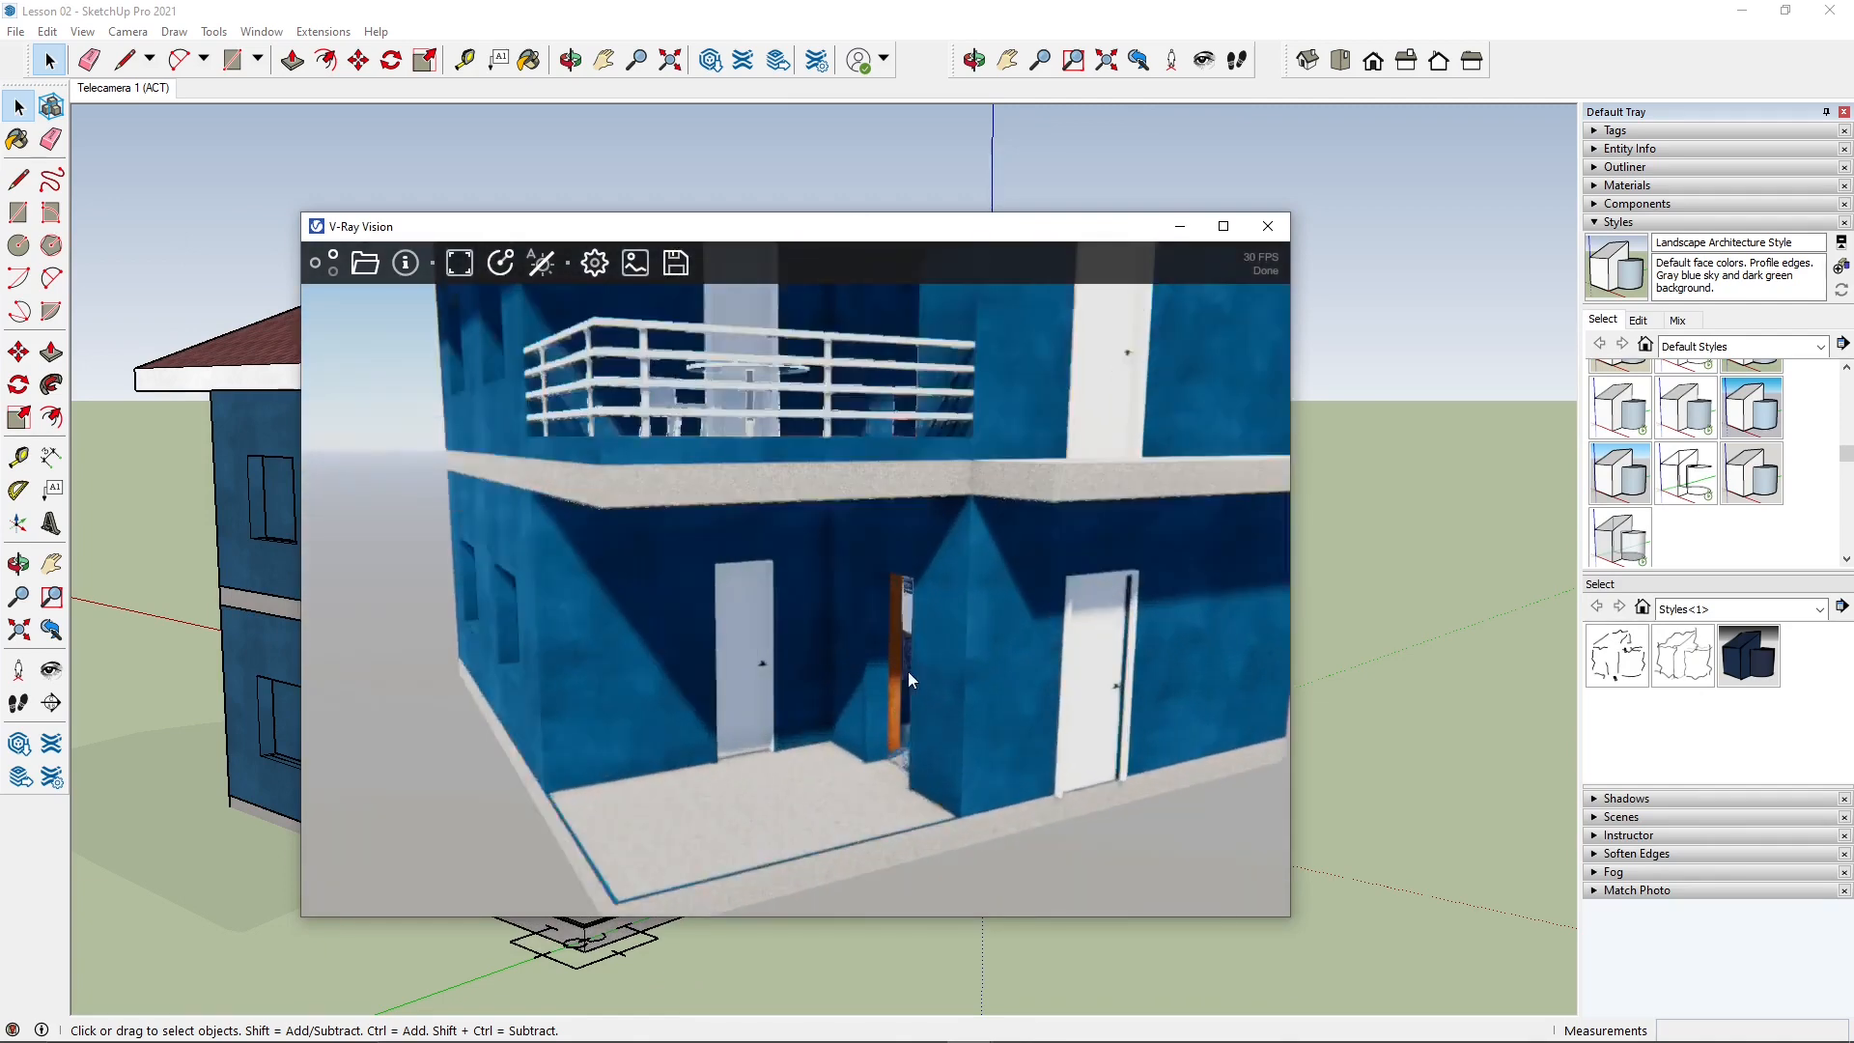
{"action": "left_click_drag", "start_coordinate": [975, 562], "coordinate": [929, 491]}
{"action": "scroll", "coordinate": [1012, 676], "scroll_direction": "up", "scroll_amount": 5}
{"action": "scroll", "coordinate": [1014, 684], "scroll_direction": "up", "scroll_amount": 3}
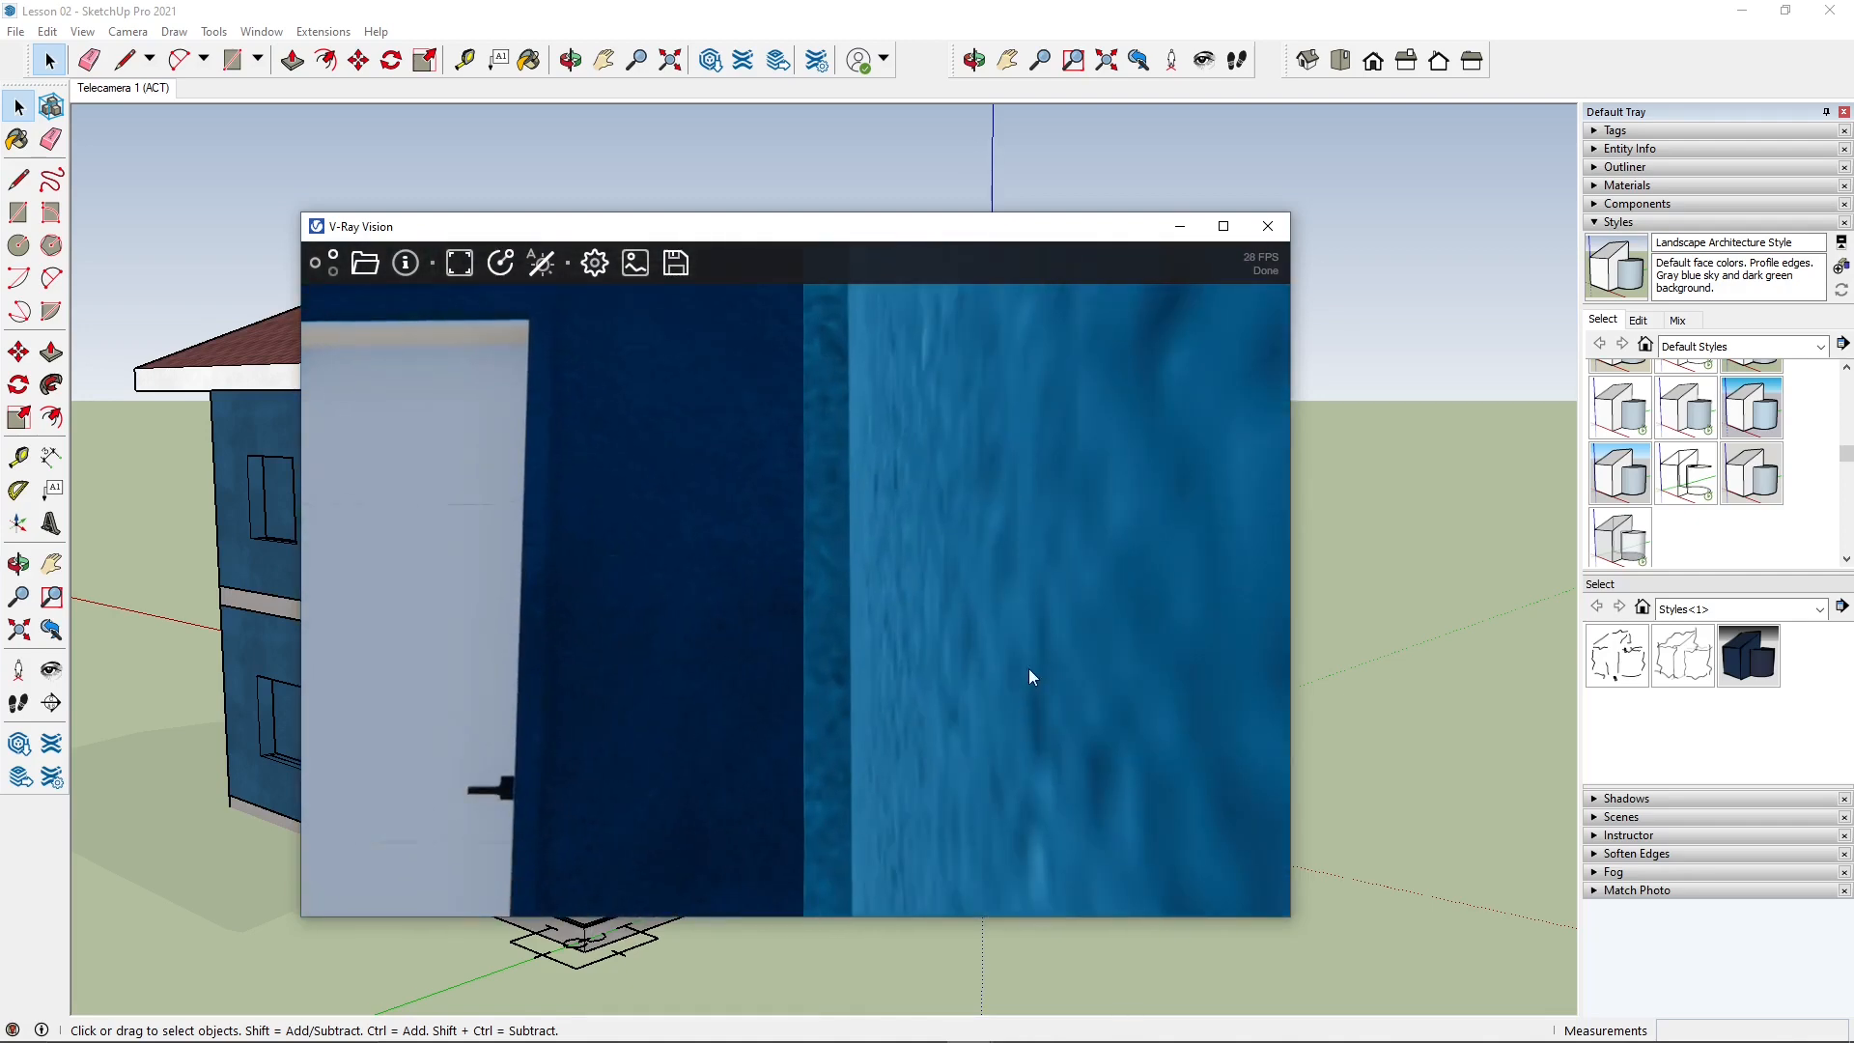
{"action": "left_click_drag", "start_coordinate": [855, 674], "coordinate": [21, 566]}
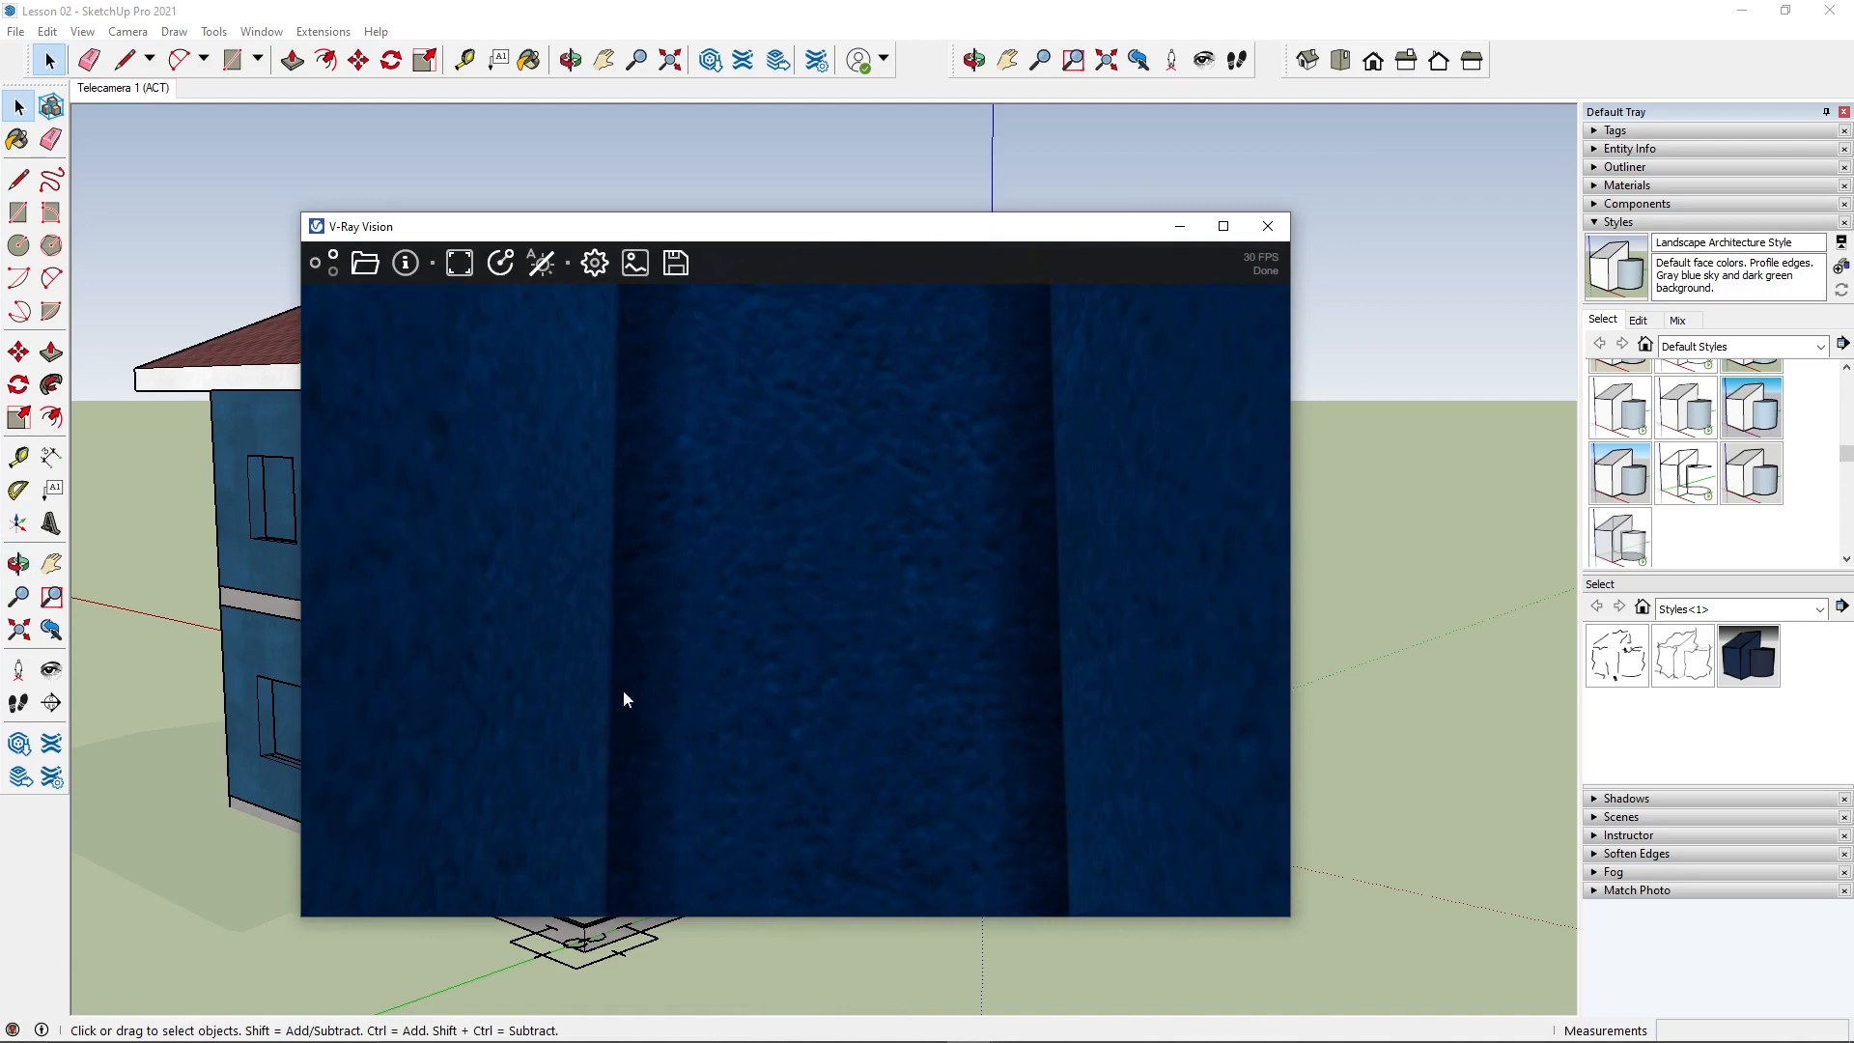
{"action": "left_click_drag", "start_coordinate": [621, 695], "coordinate": [702, 602]}
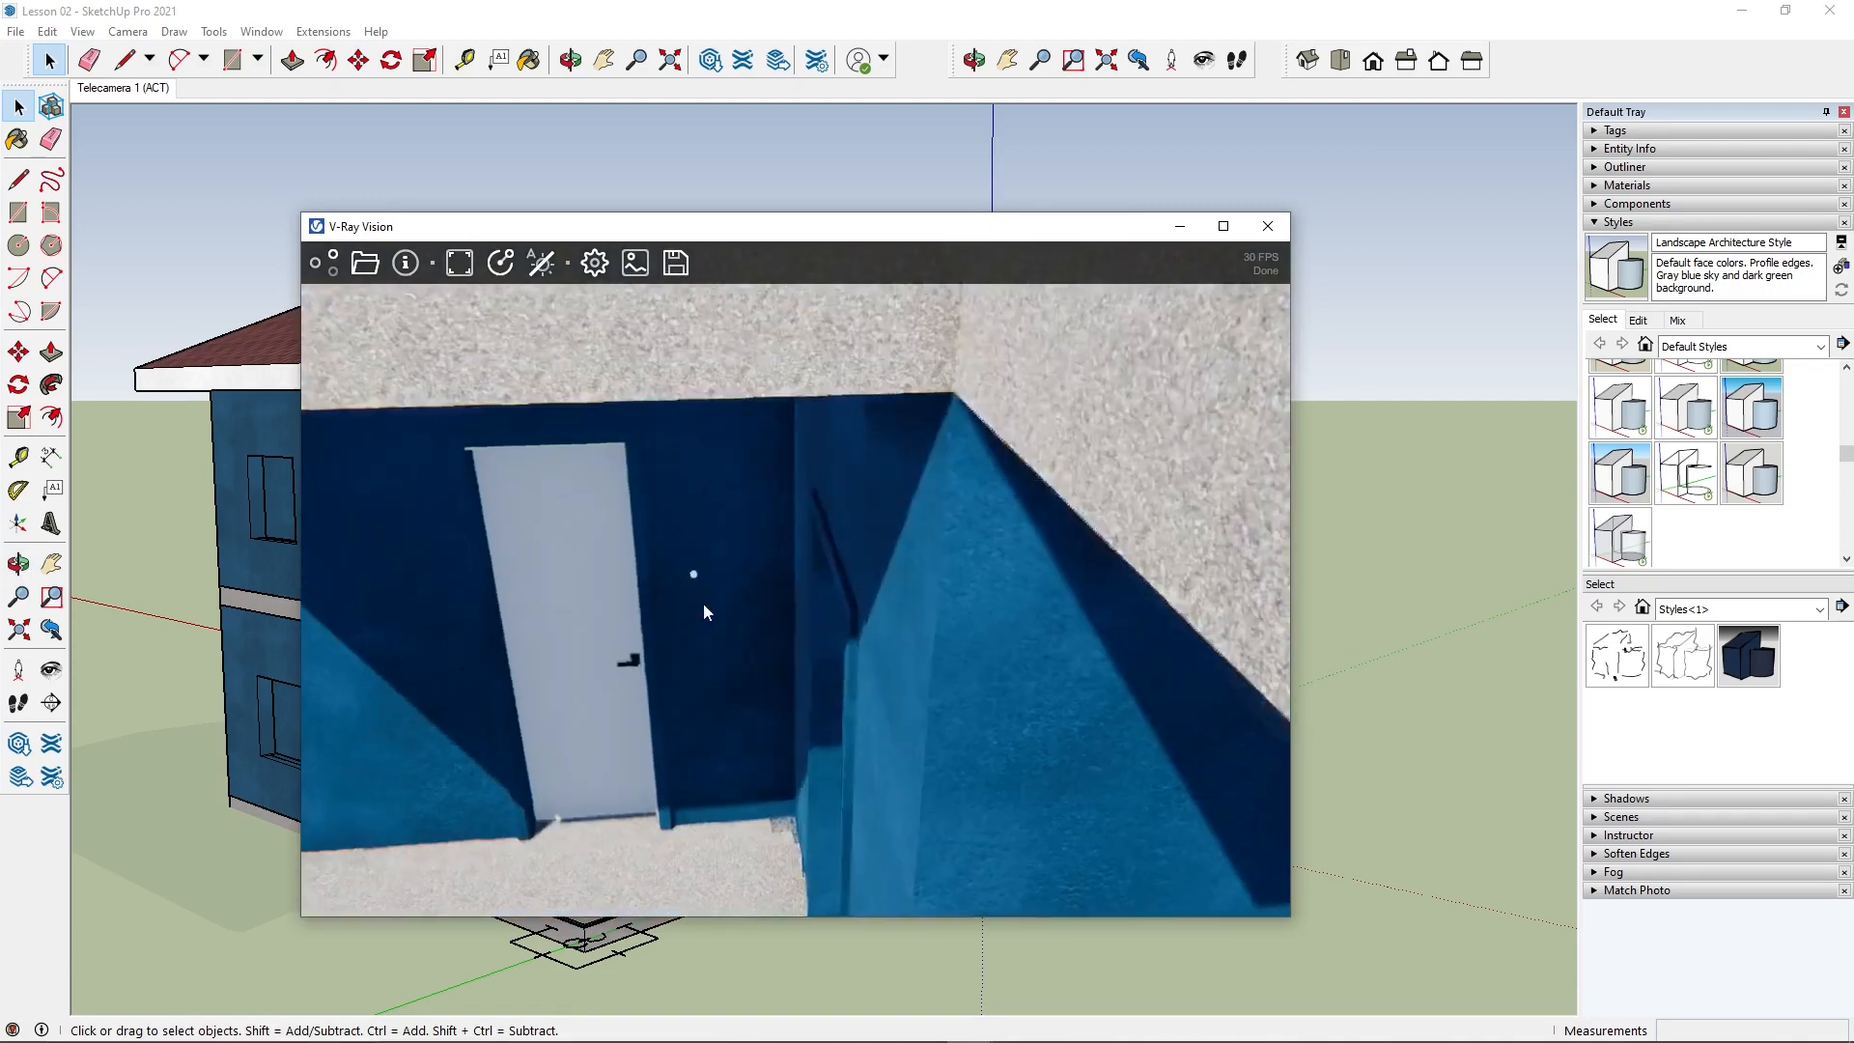
Step: Back away from the entrance and orbit V-Ray Vision to an elevated corner view of the whole house
{"action": "scroll", "coordinate": [771, 539], "scroll_direction": "down", "scroll_amount": 8}
{"action": "scroll", "coordinate": [747, 560], "scroll_direction": "up", "scroll_amount": 3}
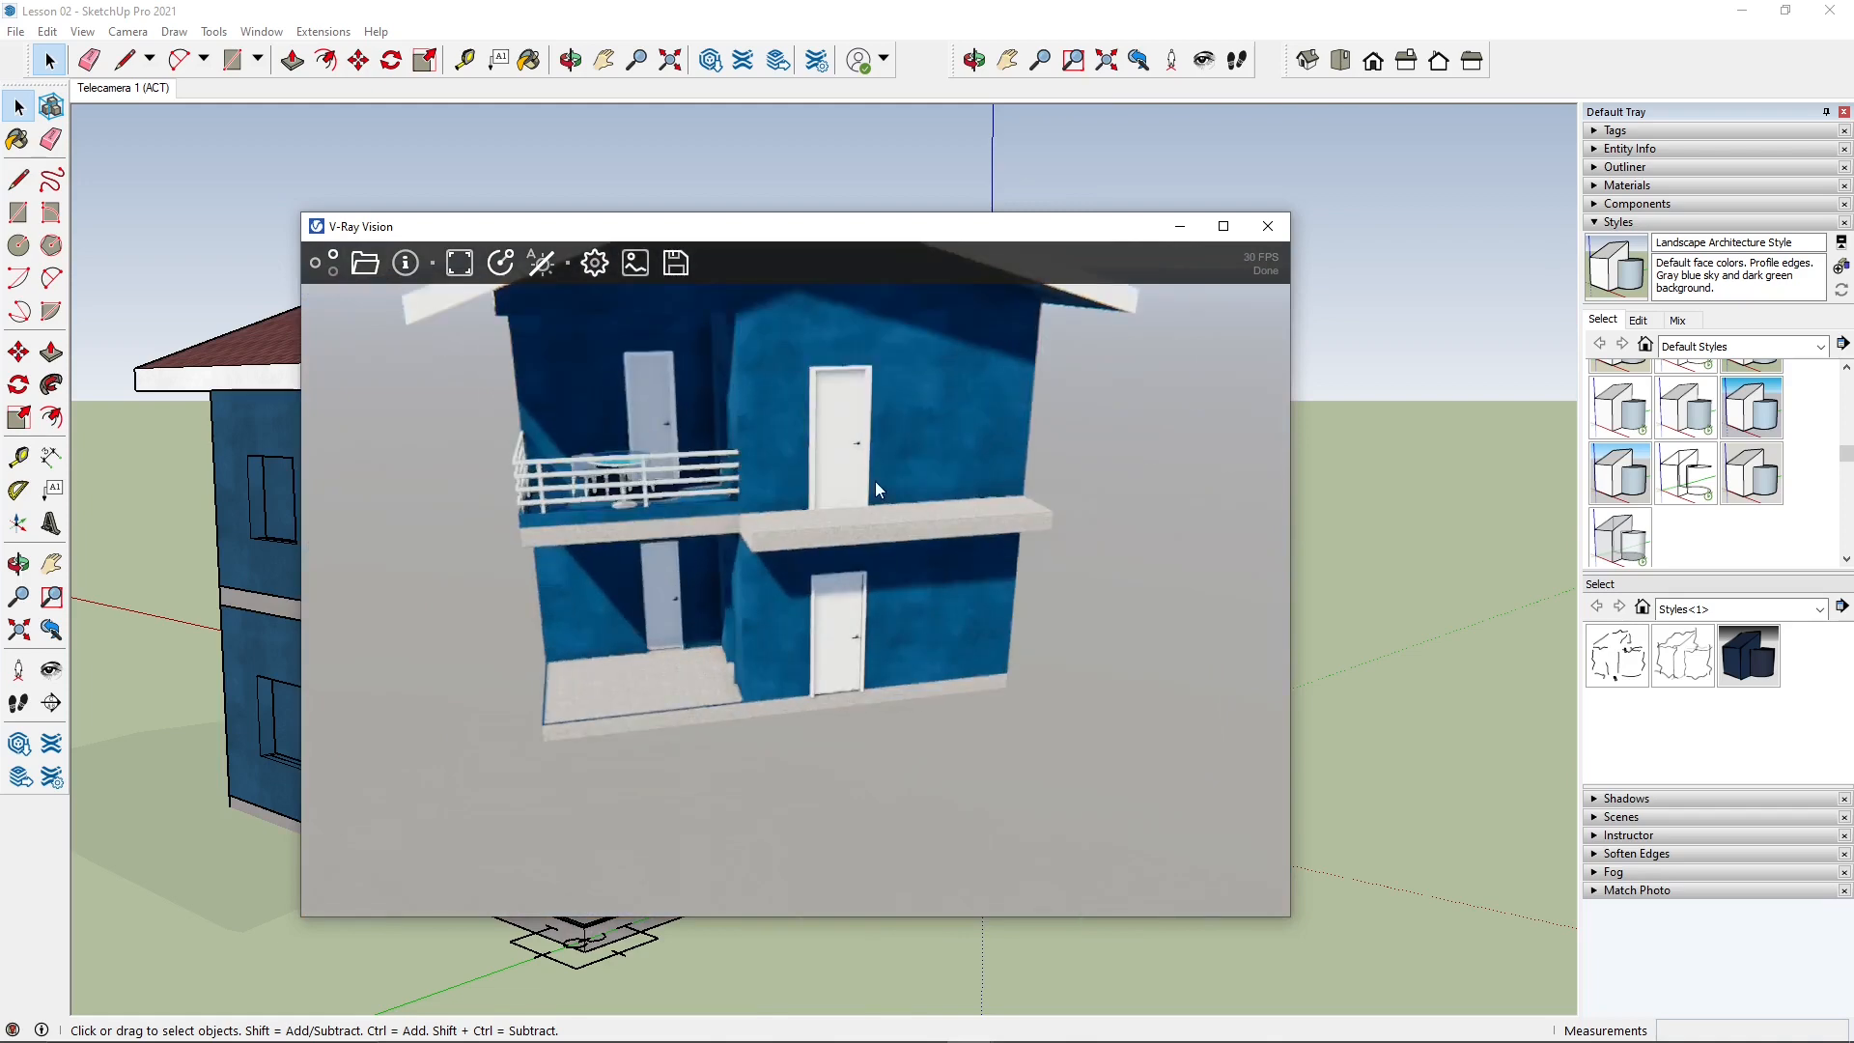
{"action": "left_click_drag", "start_coordinate": [727, 666], "coordinate": [778, 686]}
{"action": "middle_click_drag", "start_coordinate": [778, 687], "coordinate": [778, 751]}
{"action": "right_click_drag", "start_coordinate": [778, 751], "coordinate": [824, 684]}
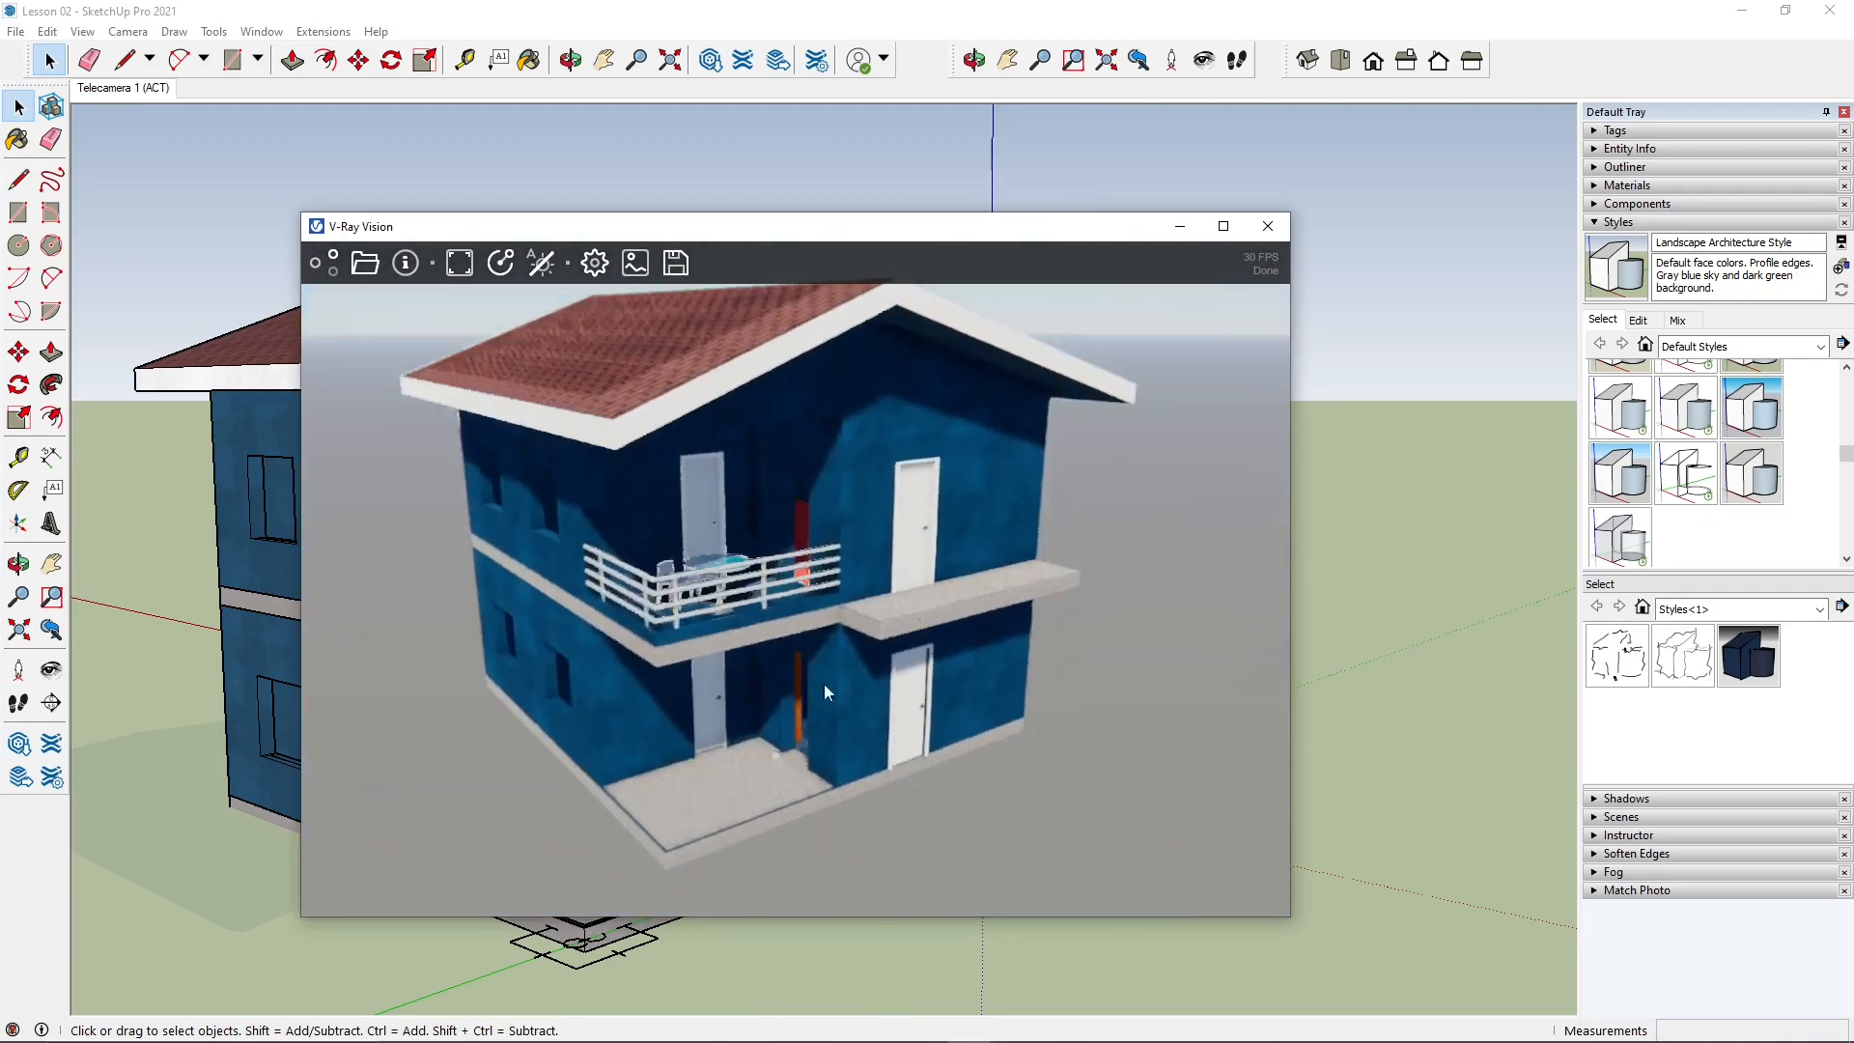
Step: Widen the V-Ray Vision window and reframe the whole house in a near eye-level corner view
{"action": "left_click_drag", "start_coordinate": [1290, 326], "coordinate": [1499, 326]}
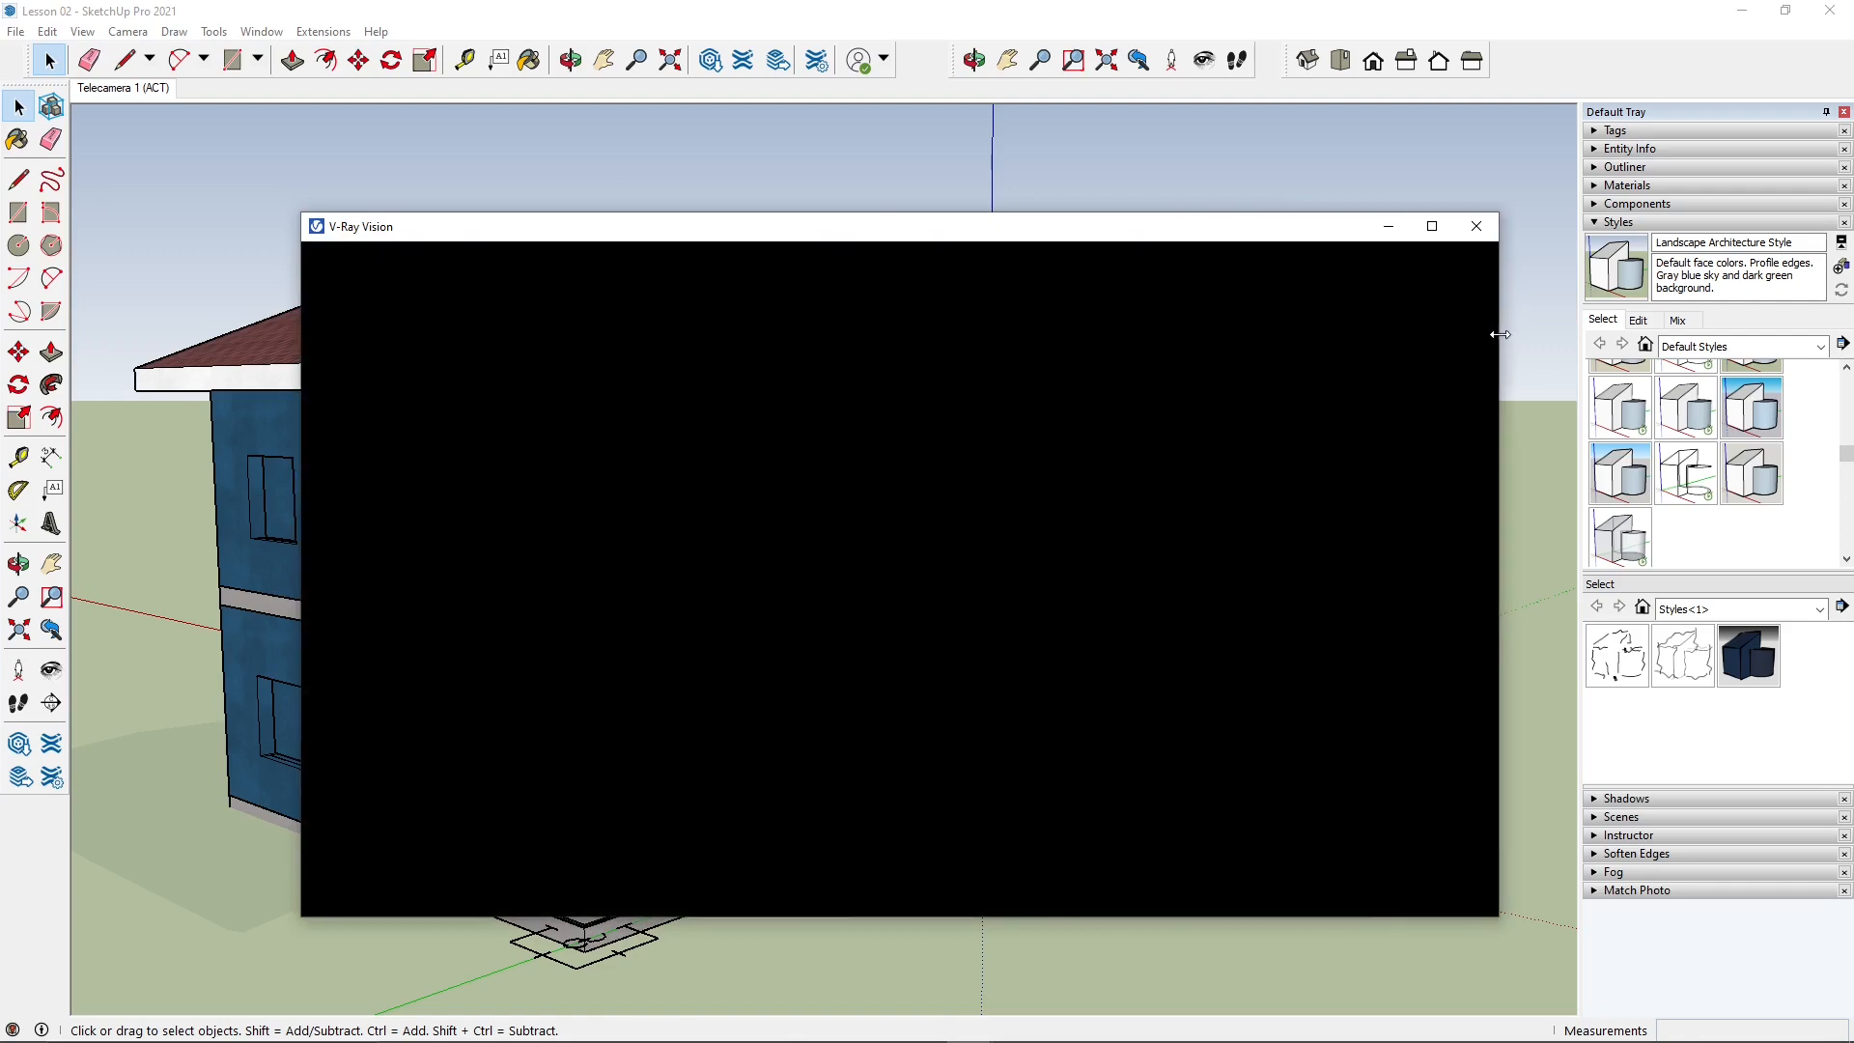
{"action": "scroll", "coordinate": [807, 593], "scroll_direction": "down", "scroll_amount": 3}
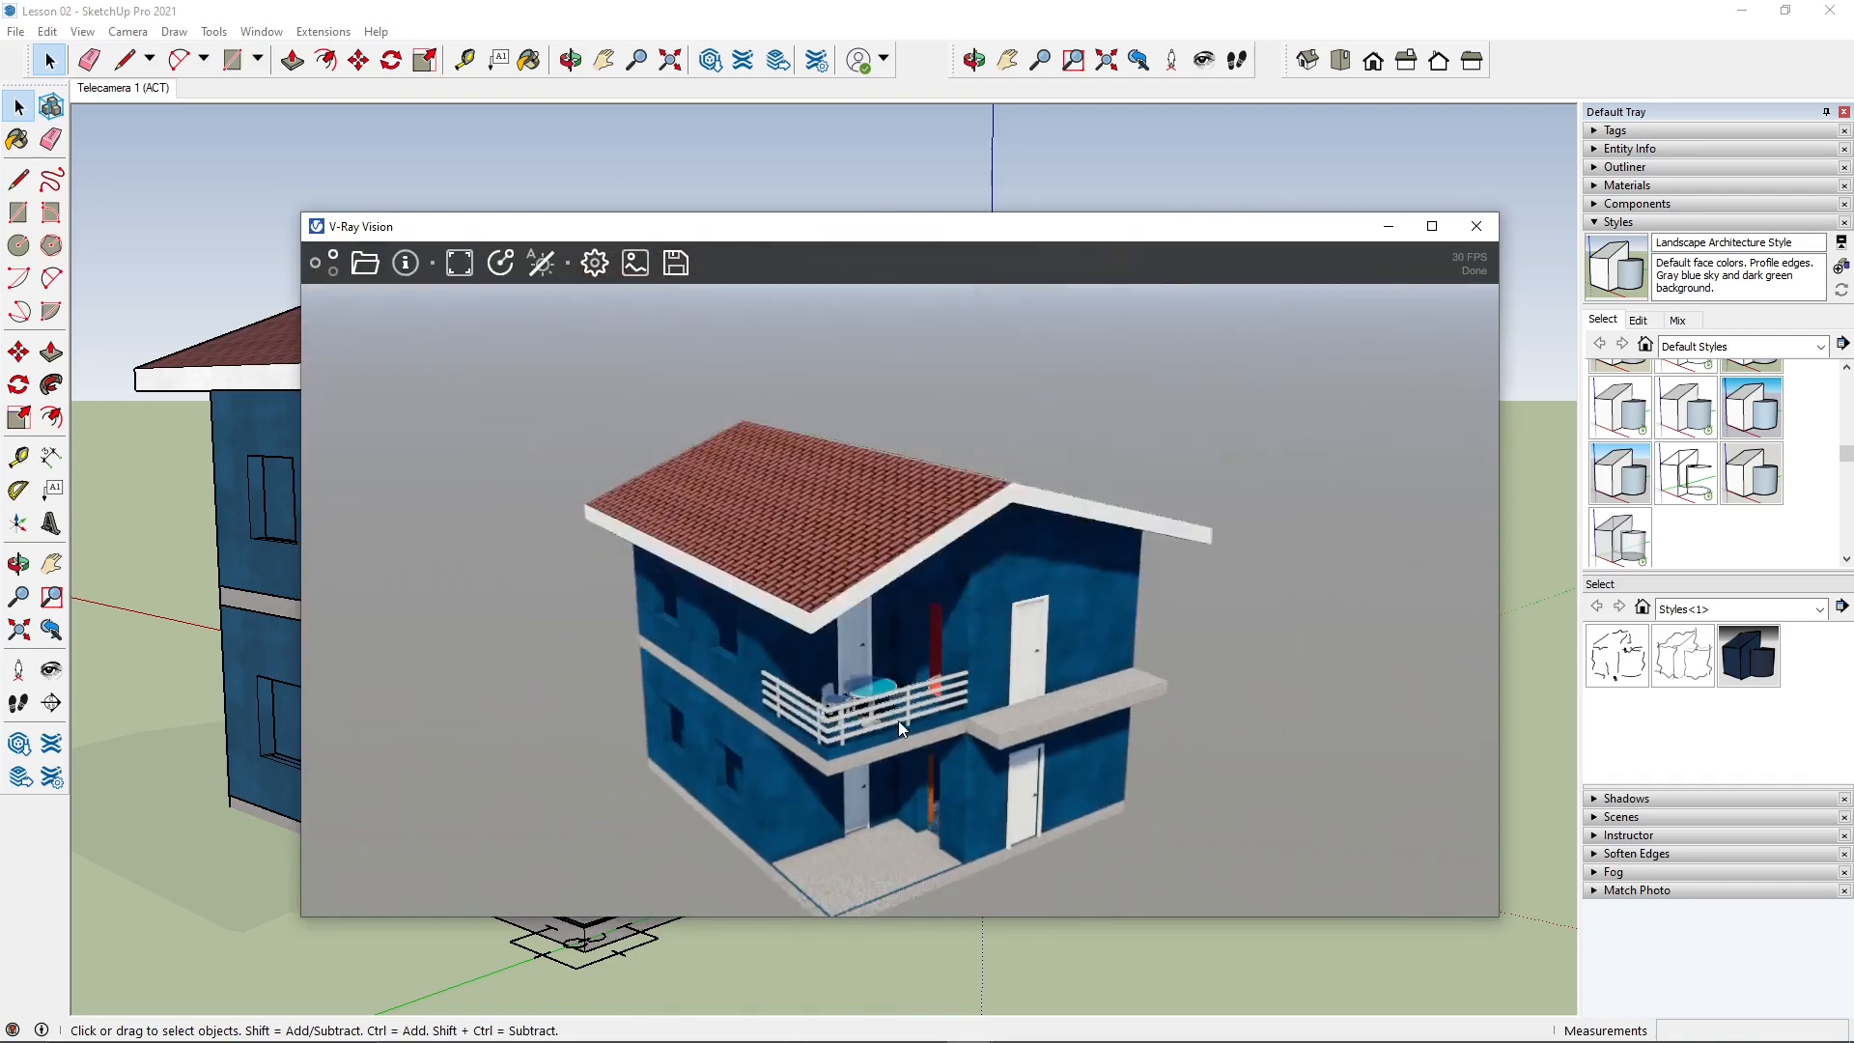
{"action": "middle_click_drag", "start_coordinate": [891, 716], "coordinate": [871, 722]}
{"action": "mouse_move", "coordinate": [871, 722]}
{"action": "right_mouse_down"}
{"action": "mouse_move", "coordinate": [870, 703]}
{"action": "mouse_move", "coordinate": [850, 705]}
{"action": "mouse_move", "coordinate": [865, 723]}
{"action": "right_mouse_up"}
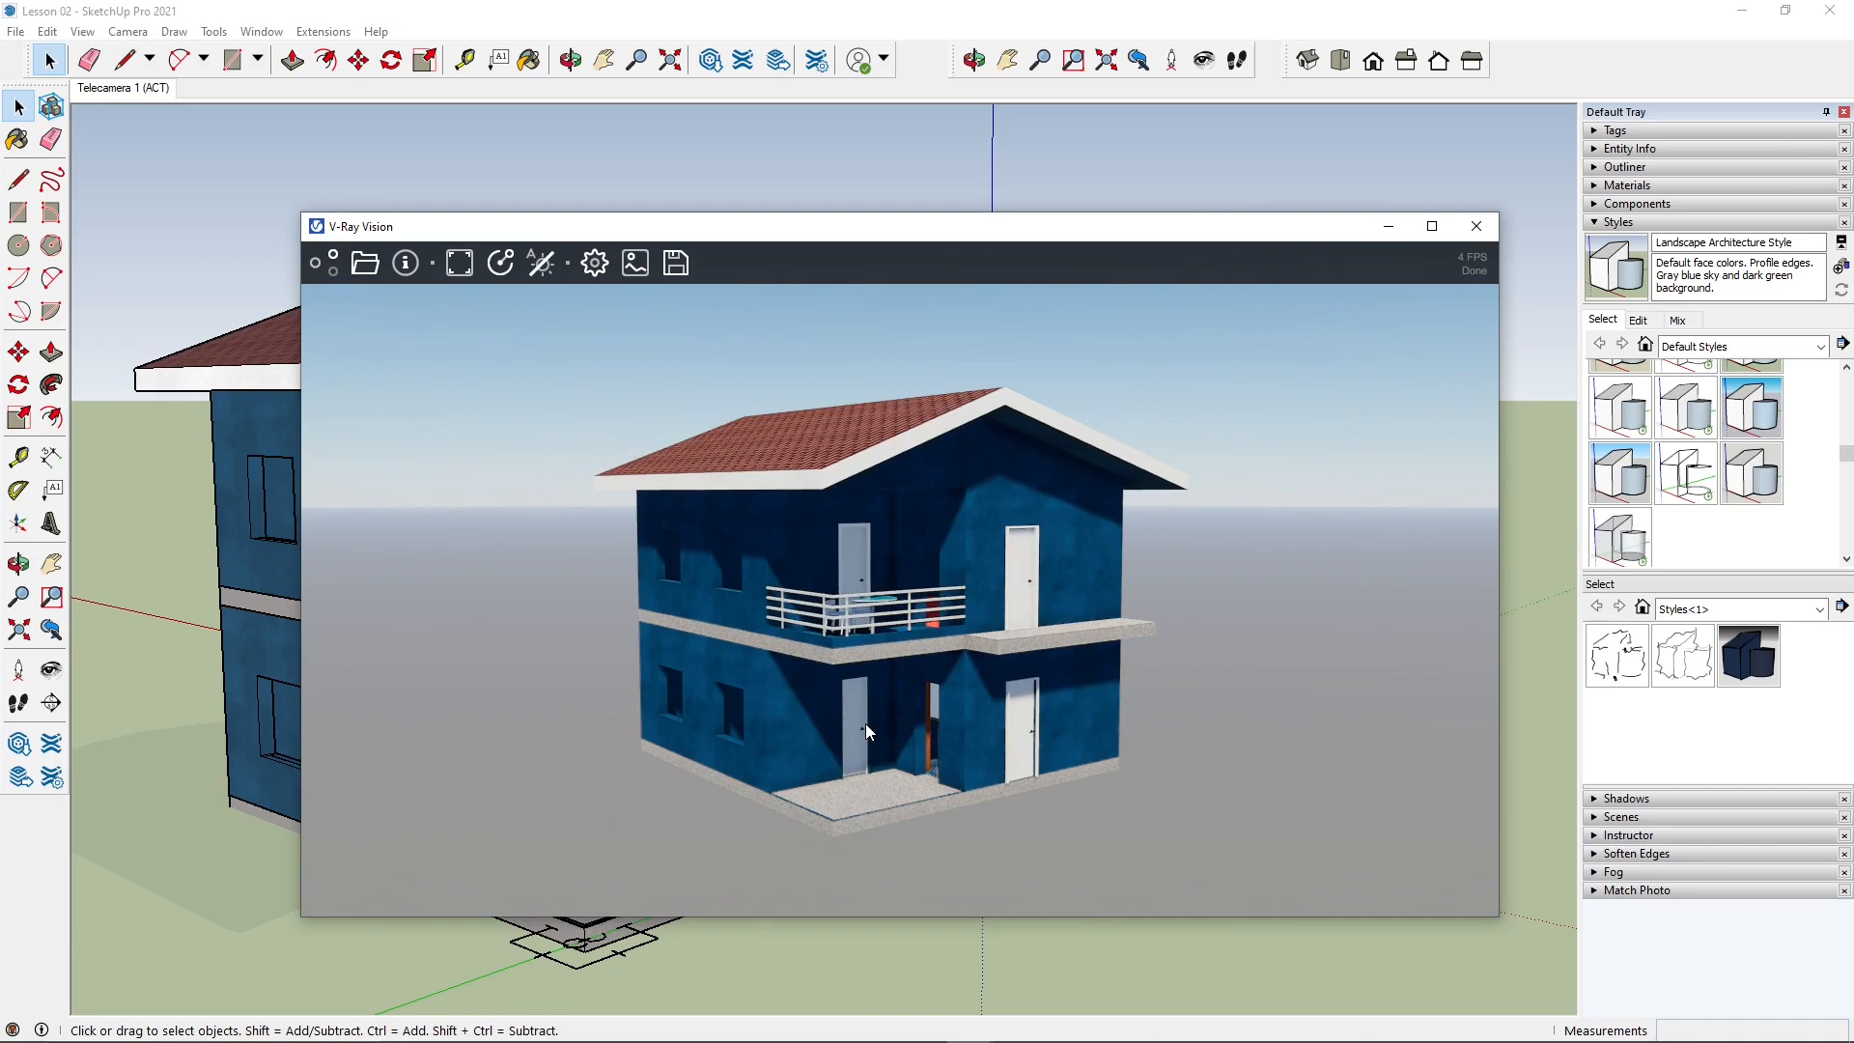
Step: Check the dialog for loading a V-Ray scene (.vrscene) file into V-Ray Vision and cancel it without choosing a file
{"action": "key", "text": "ctrl+o"}
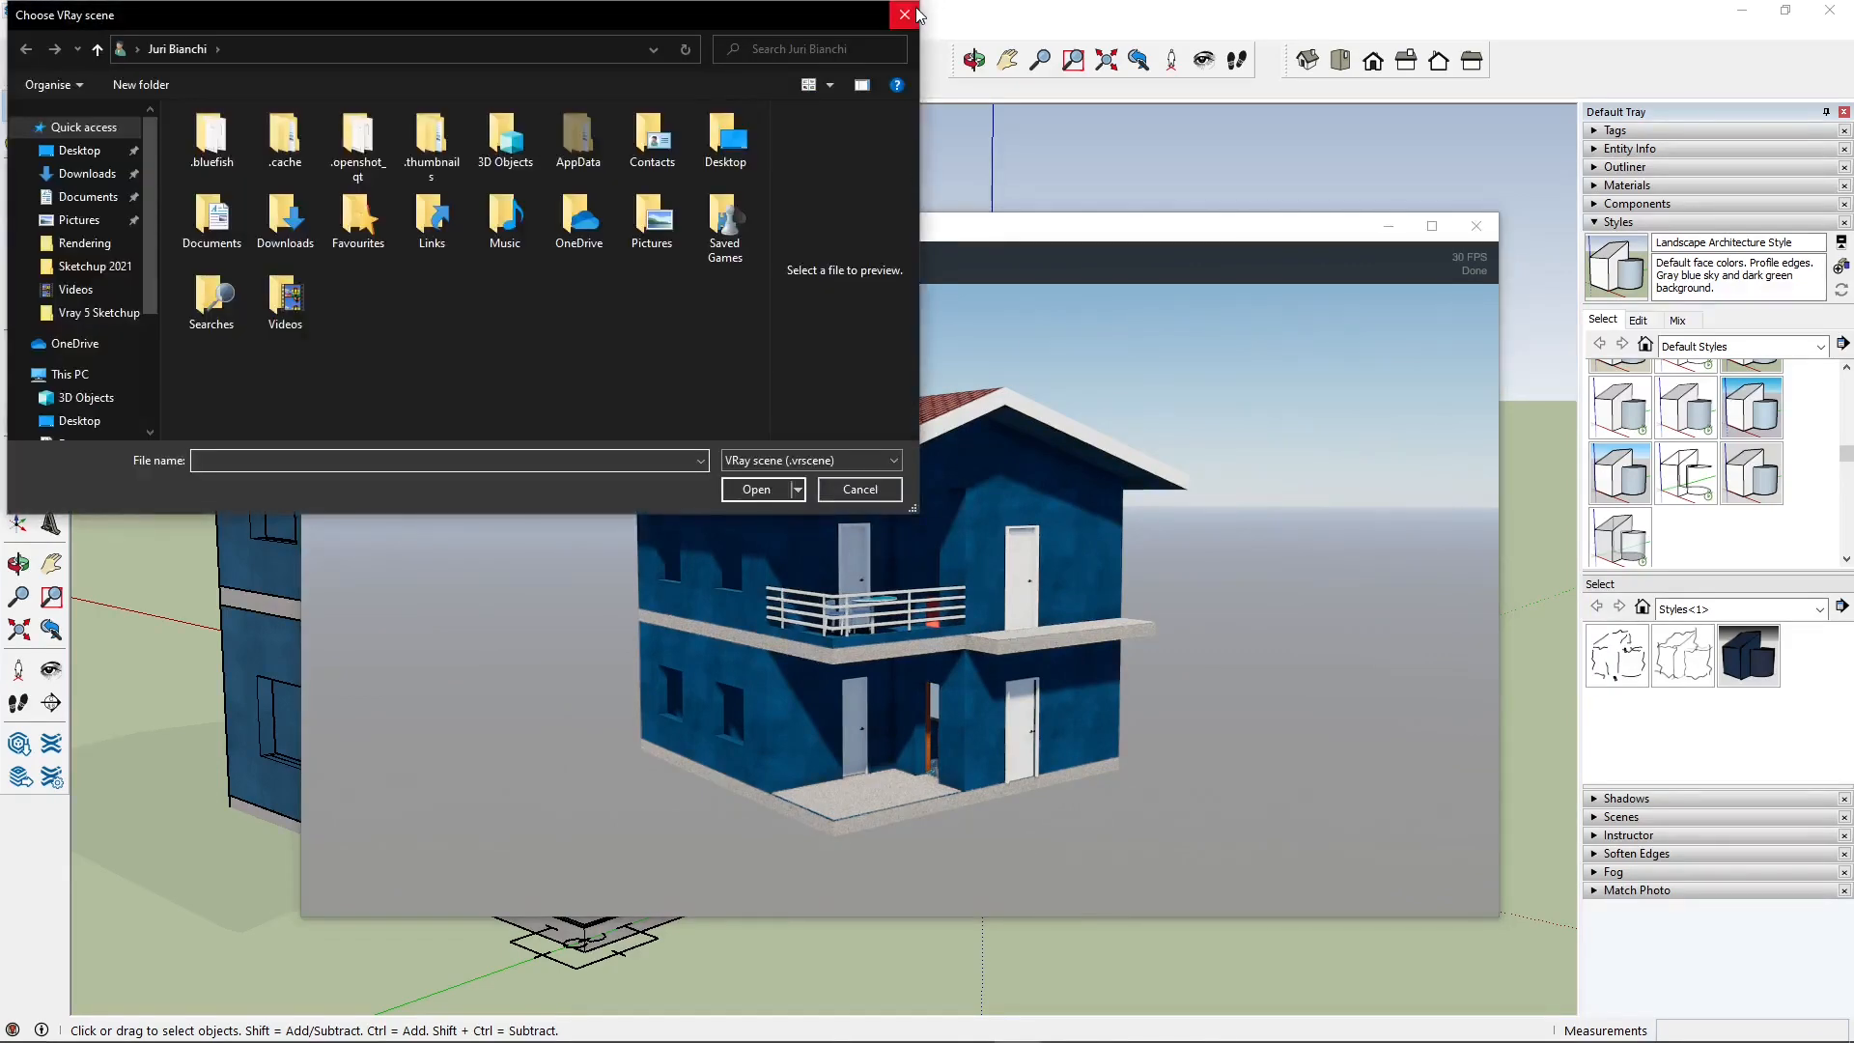
{"action": "left_click", "coordinate": [904, 14]}
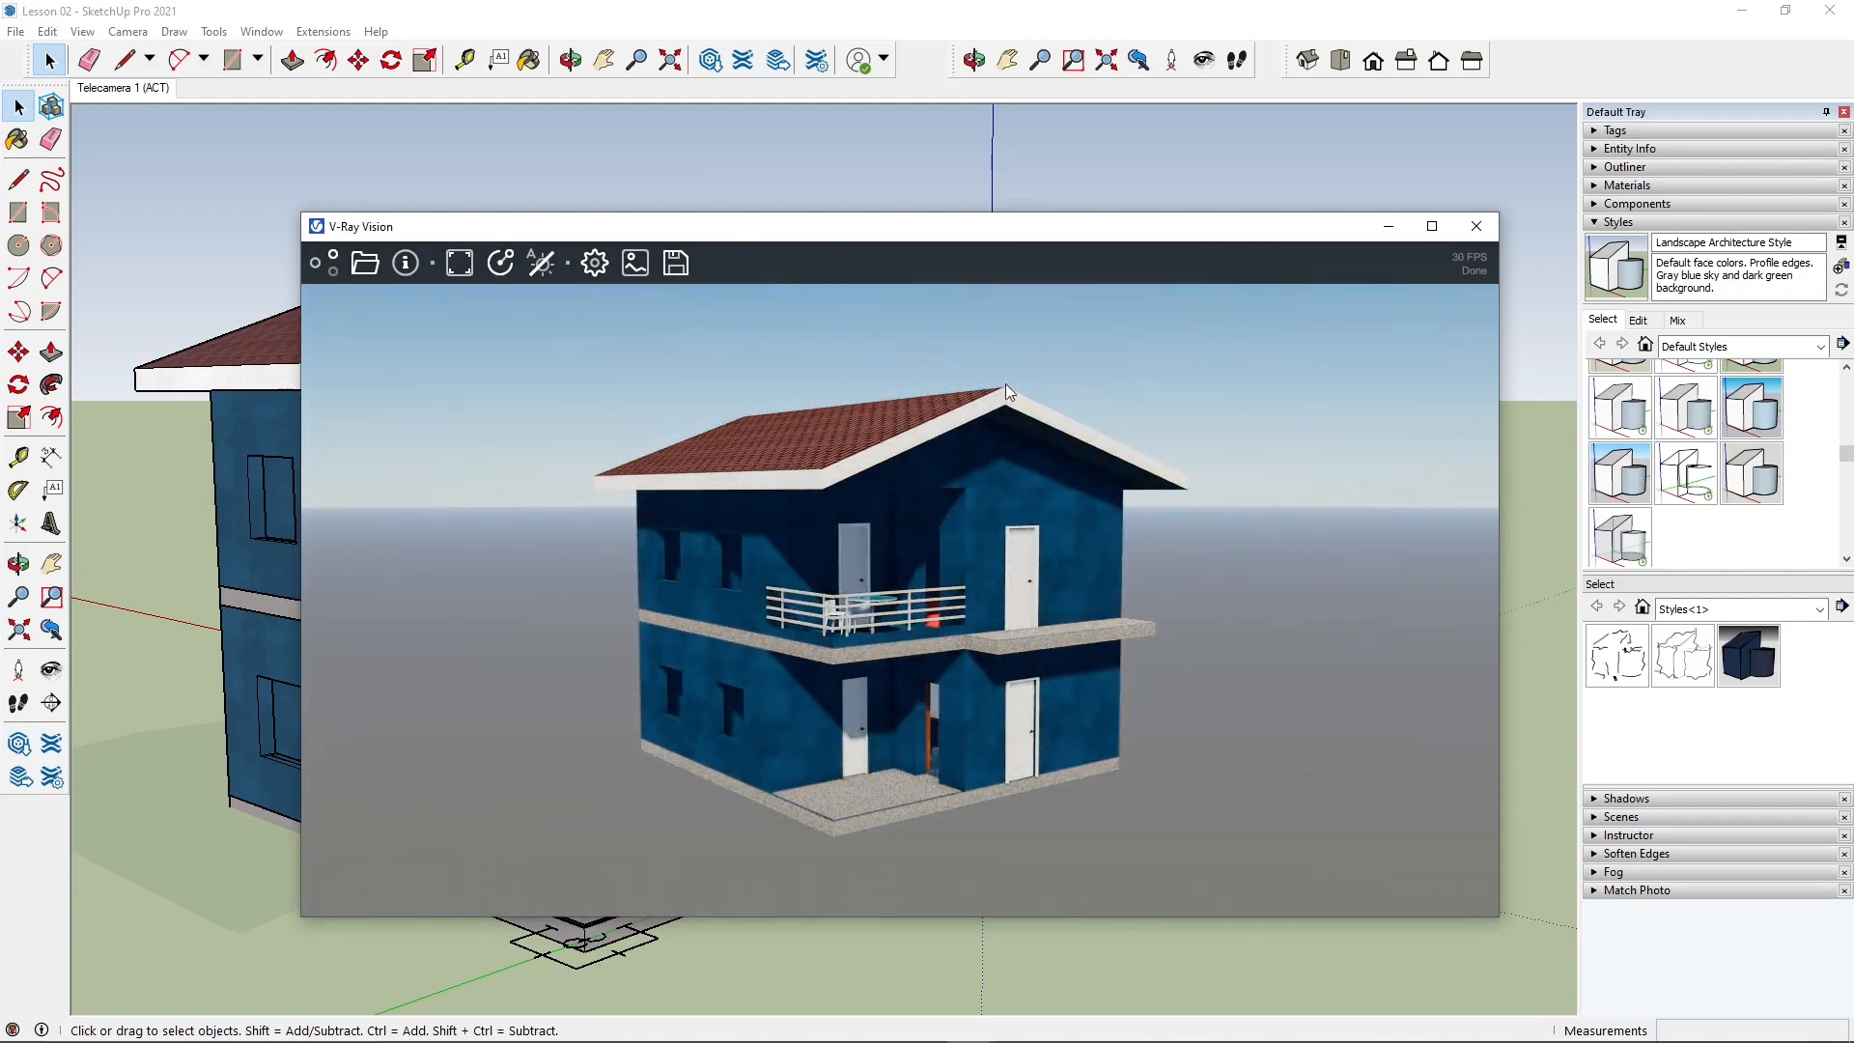
{"action": "left_click", "coordinate": [365, 262]}
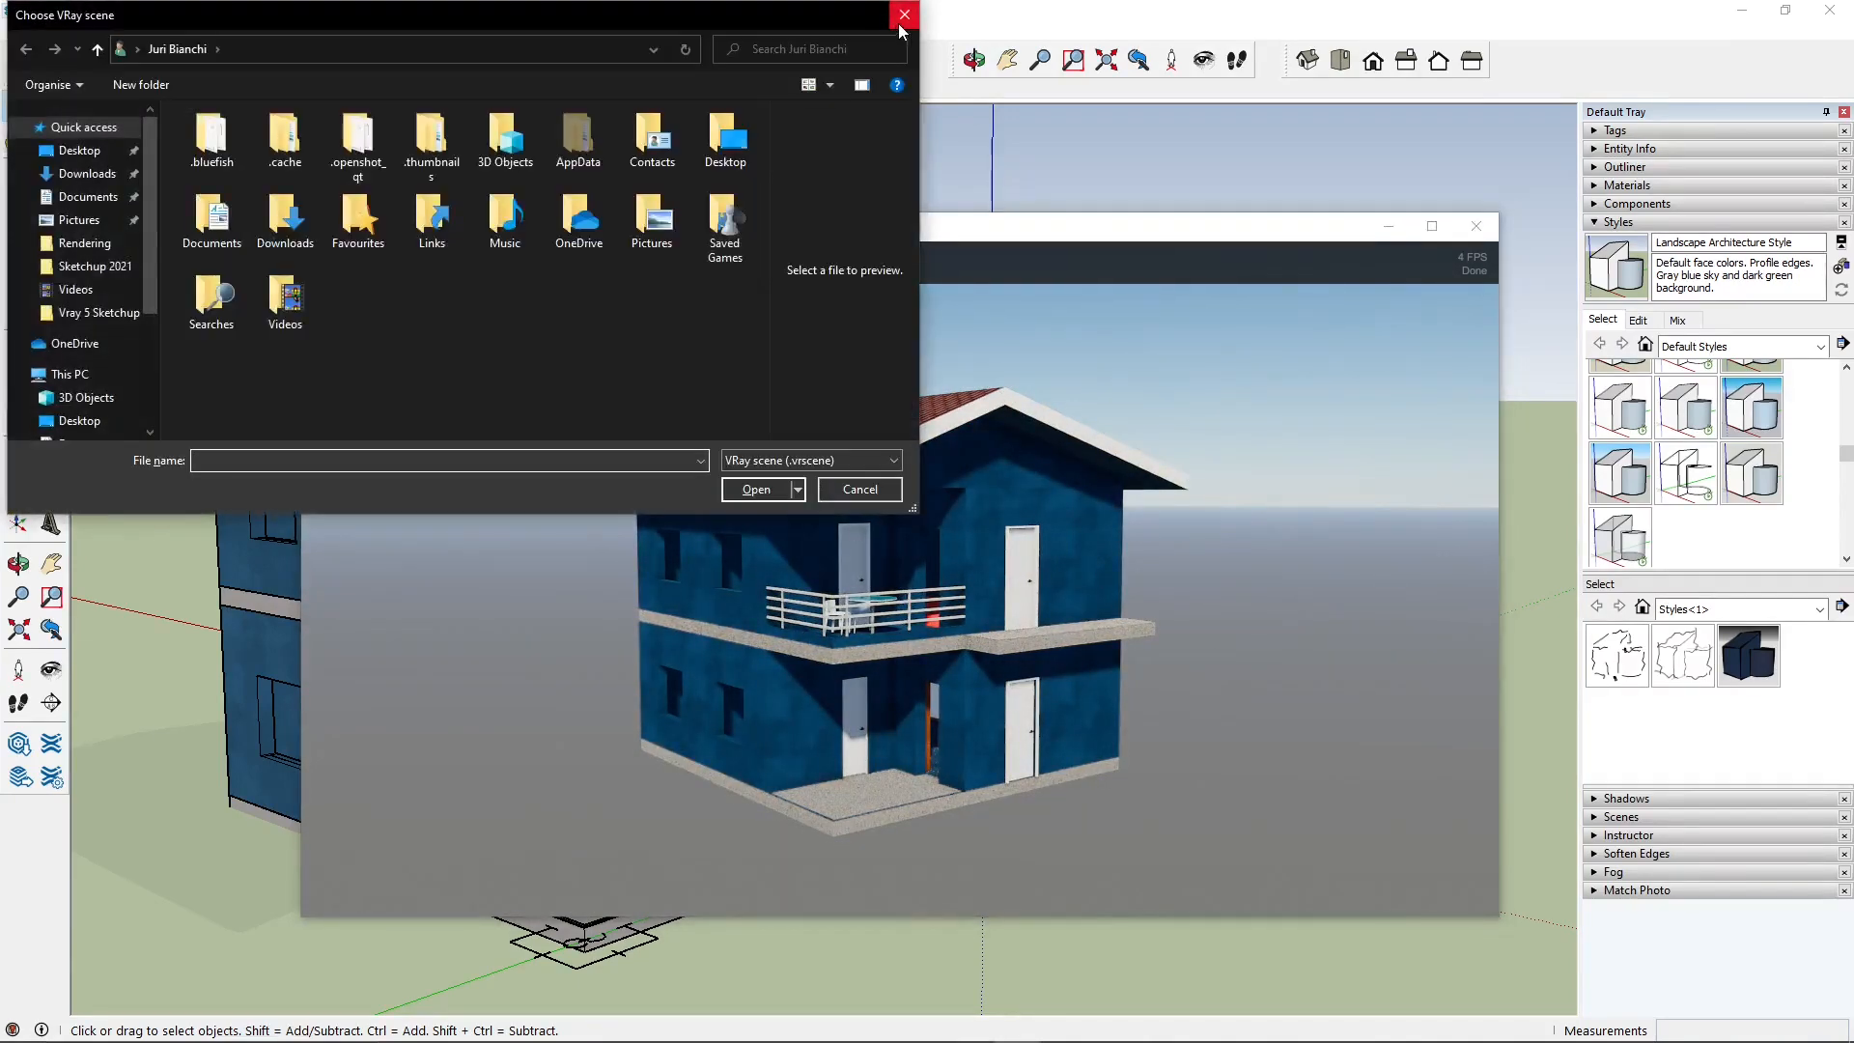
{"action": "left_click", "coordinate": [902, 13]}
{"action": "left_click_drag", "start_coordinate": [606, 231], "coordinate": [596, 201]}
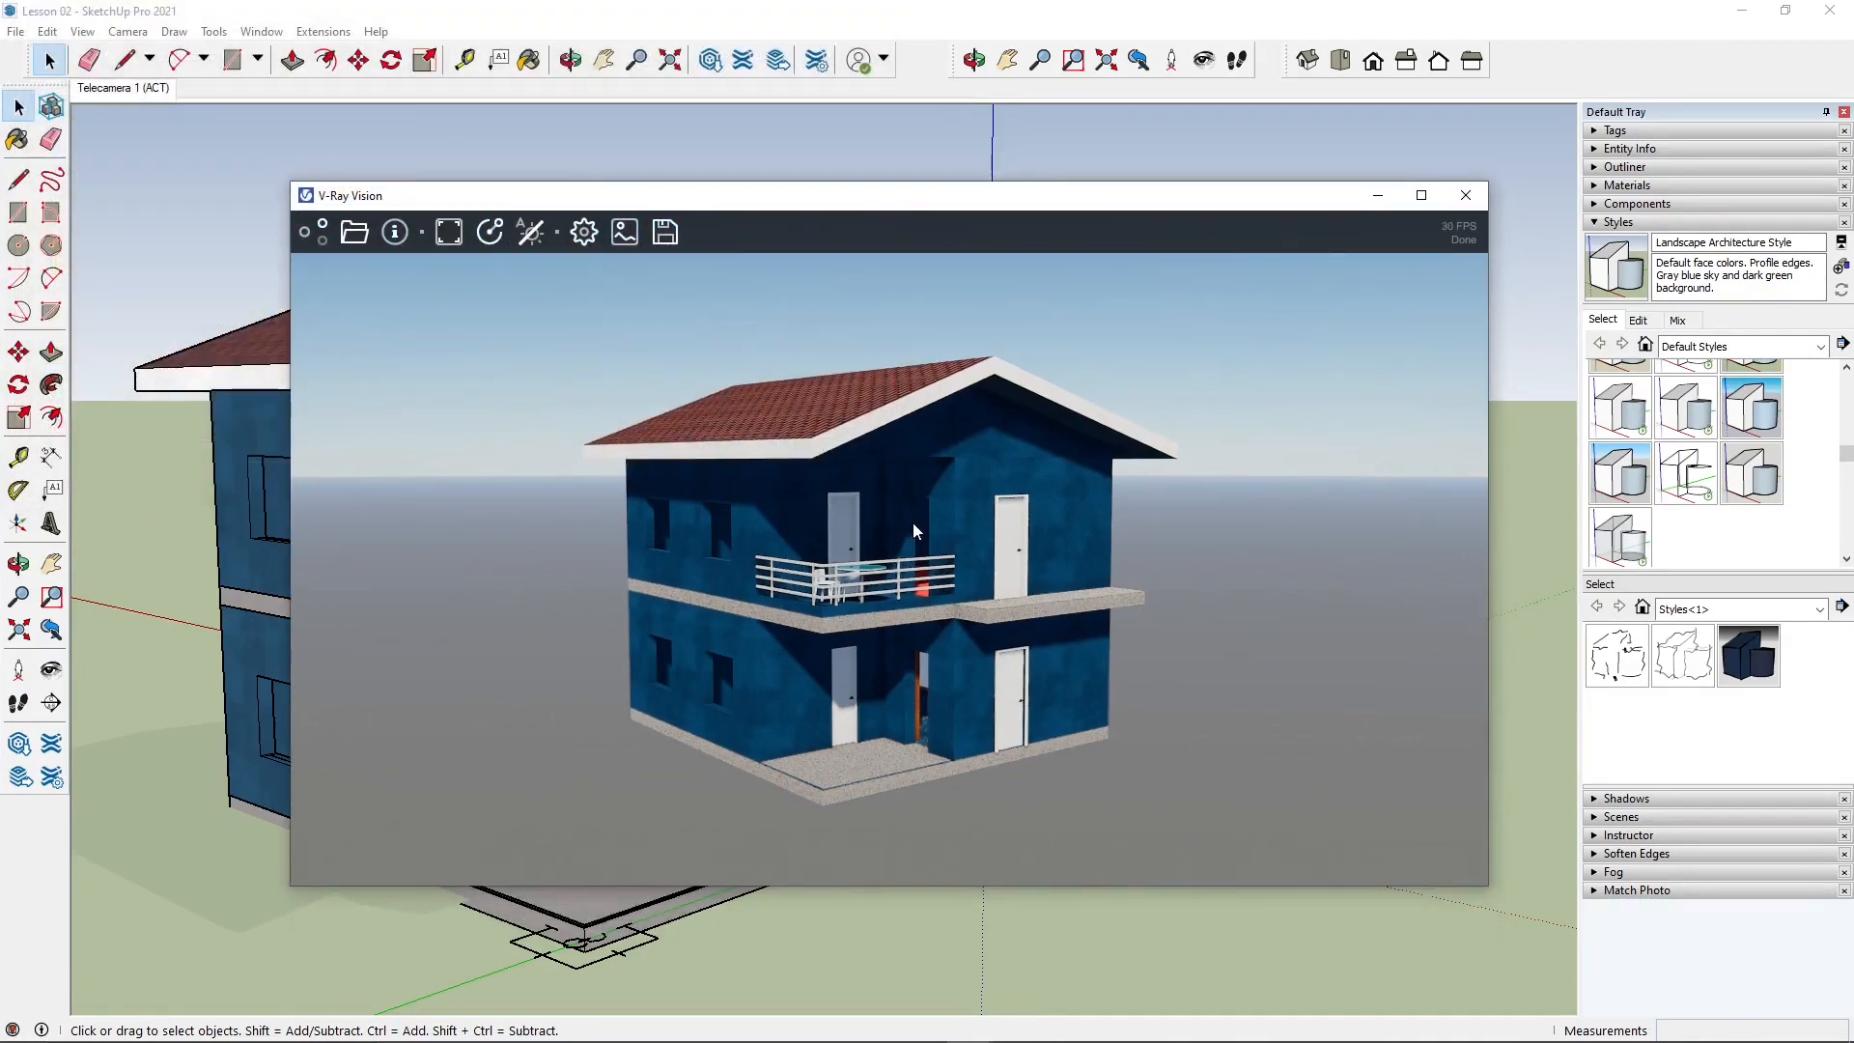
{"action": "left_click", "coordinate": [355, 232]}
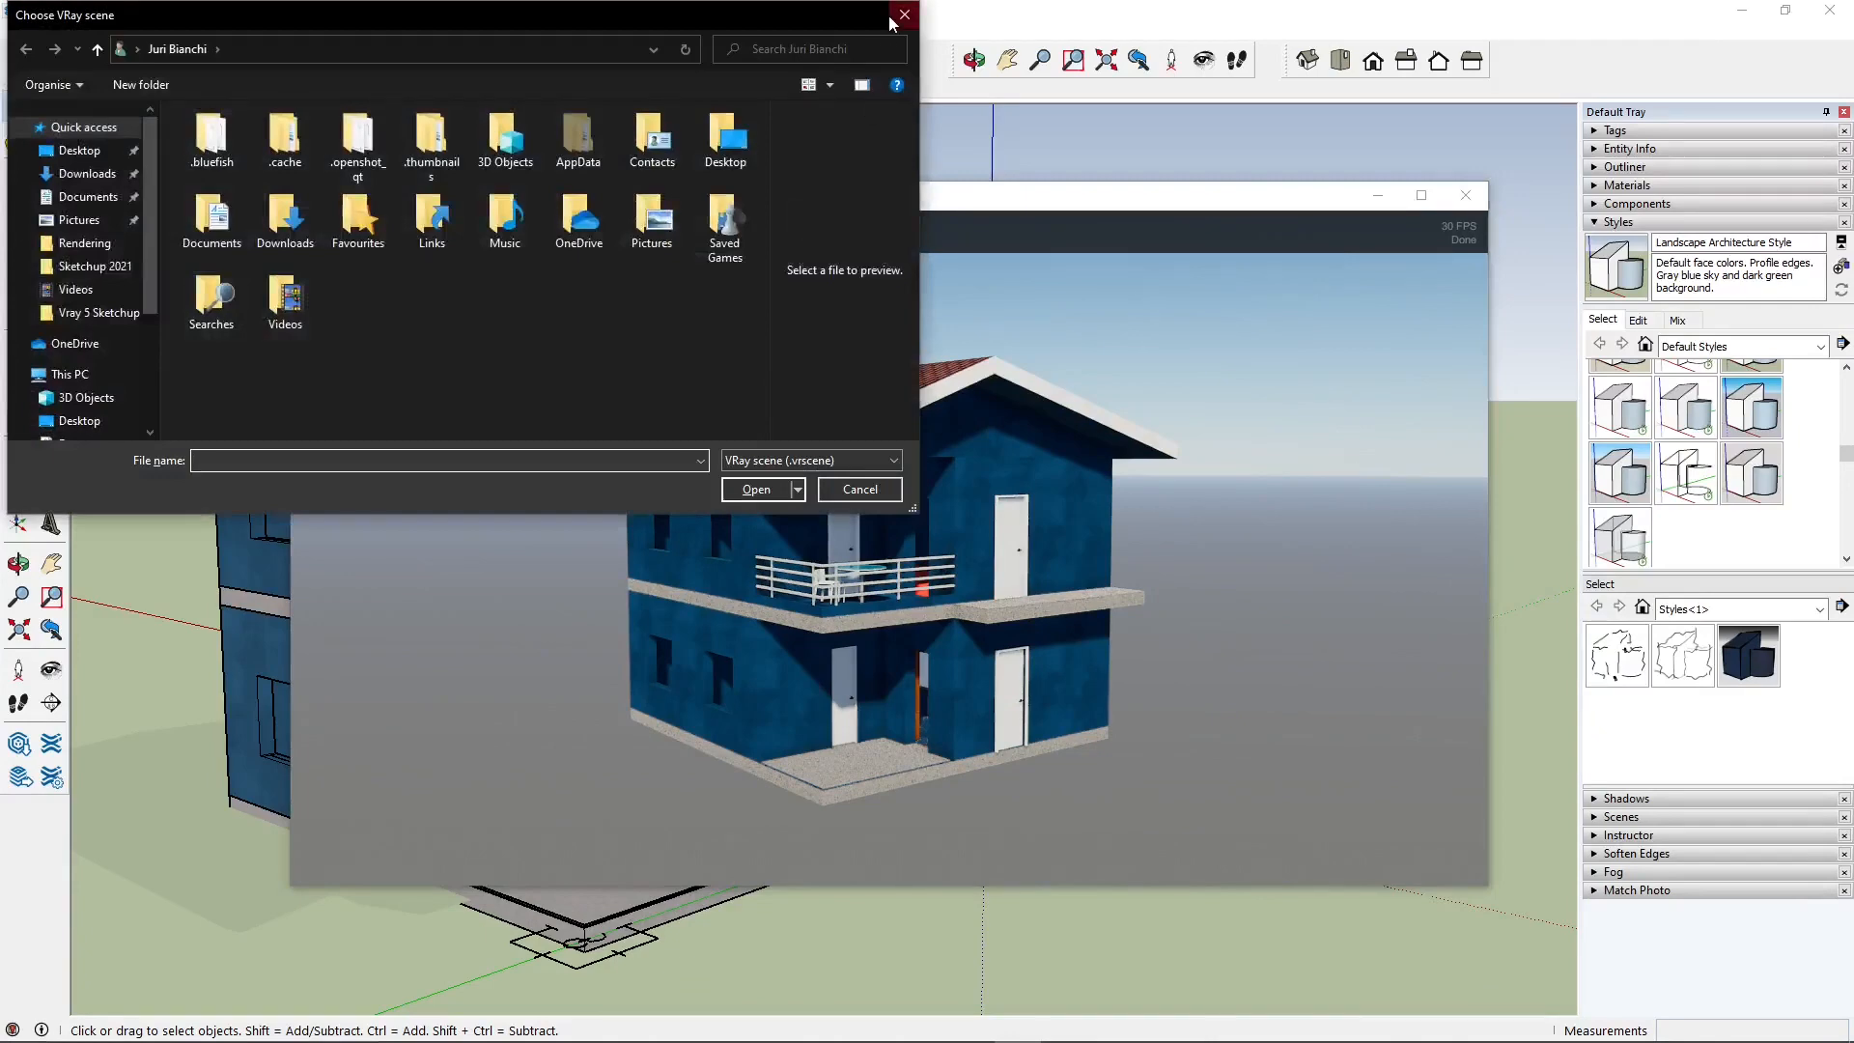
{"action": "left_click", "coordinate": [902, 12]}
{"action": "left_click_drag", "start_coordinate": [679, 203], "coordinate": [738, 264]}
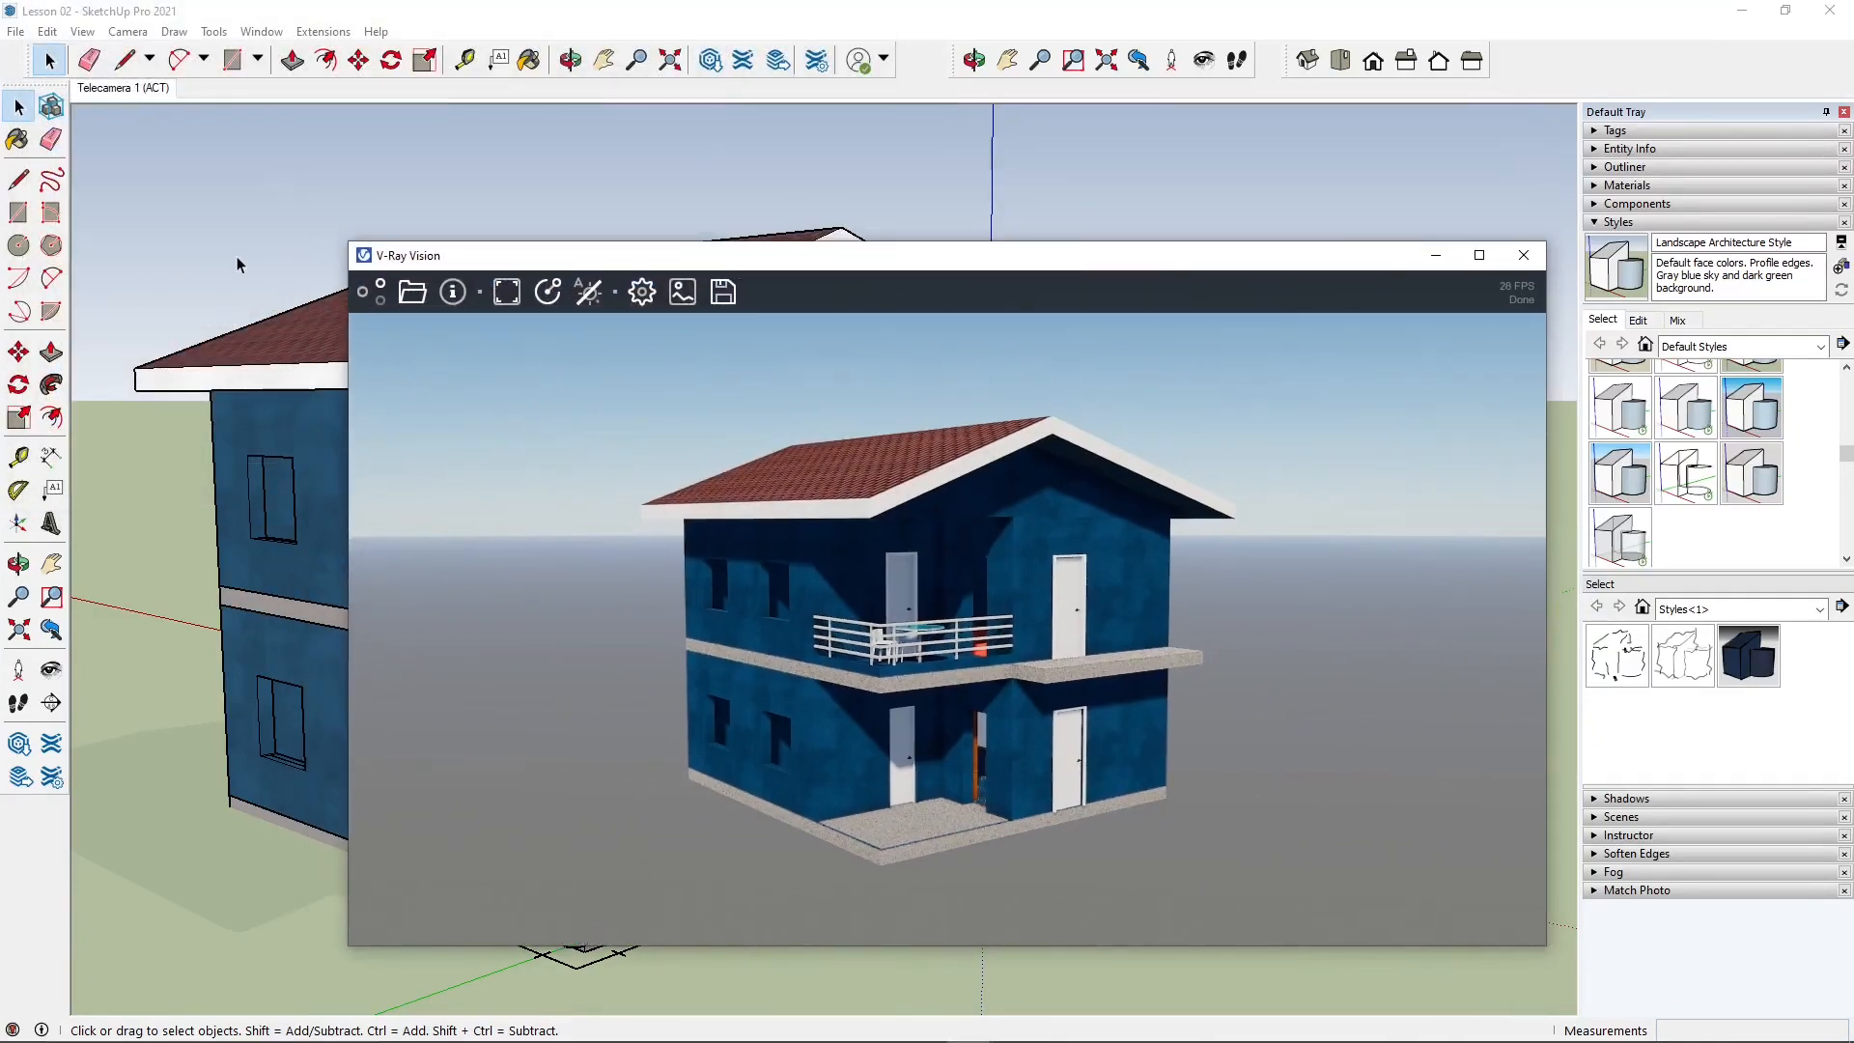
Step: Look at the V-Ray toolbars in the SketchUp window, and return to V-Ray Vision to orbit the house slightly
{"action": "left_click", "coordinate": [165, 292]}
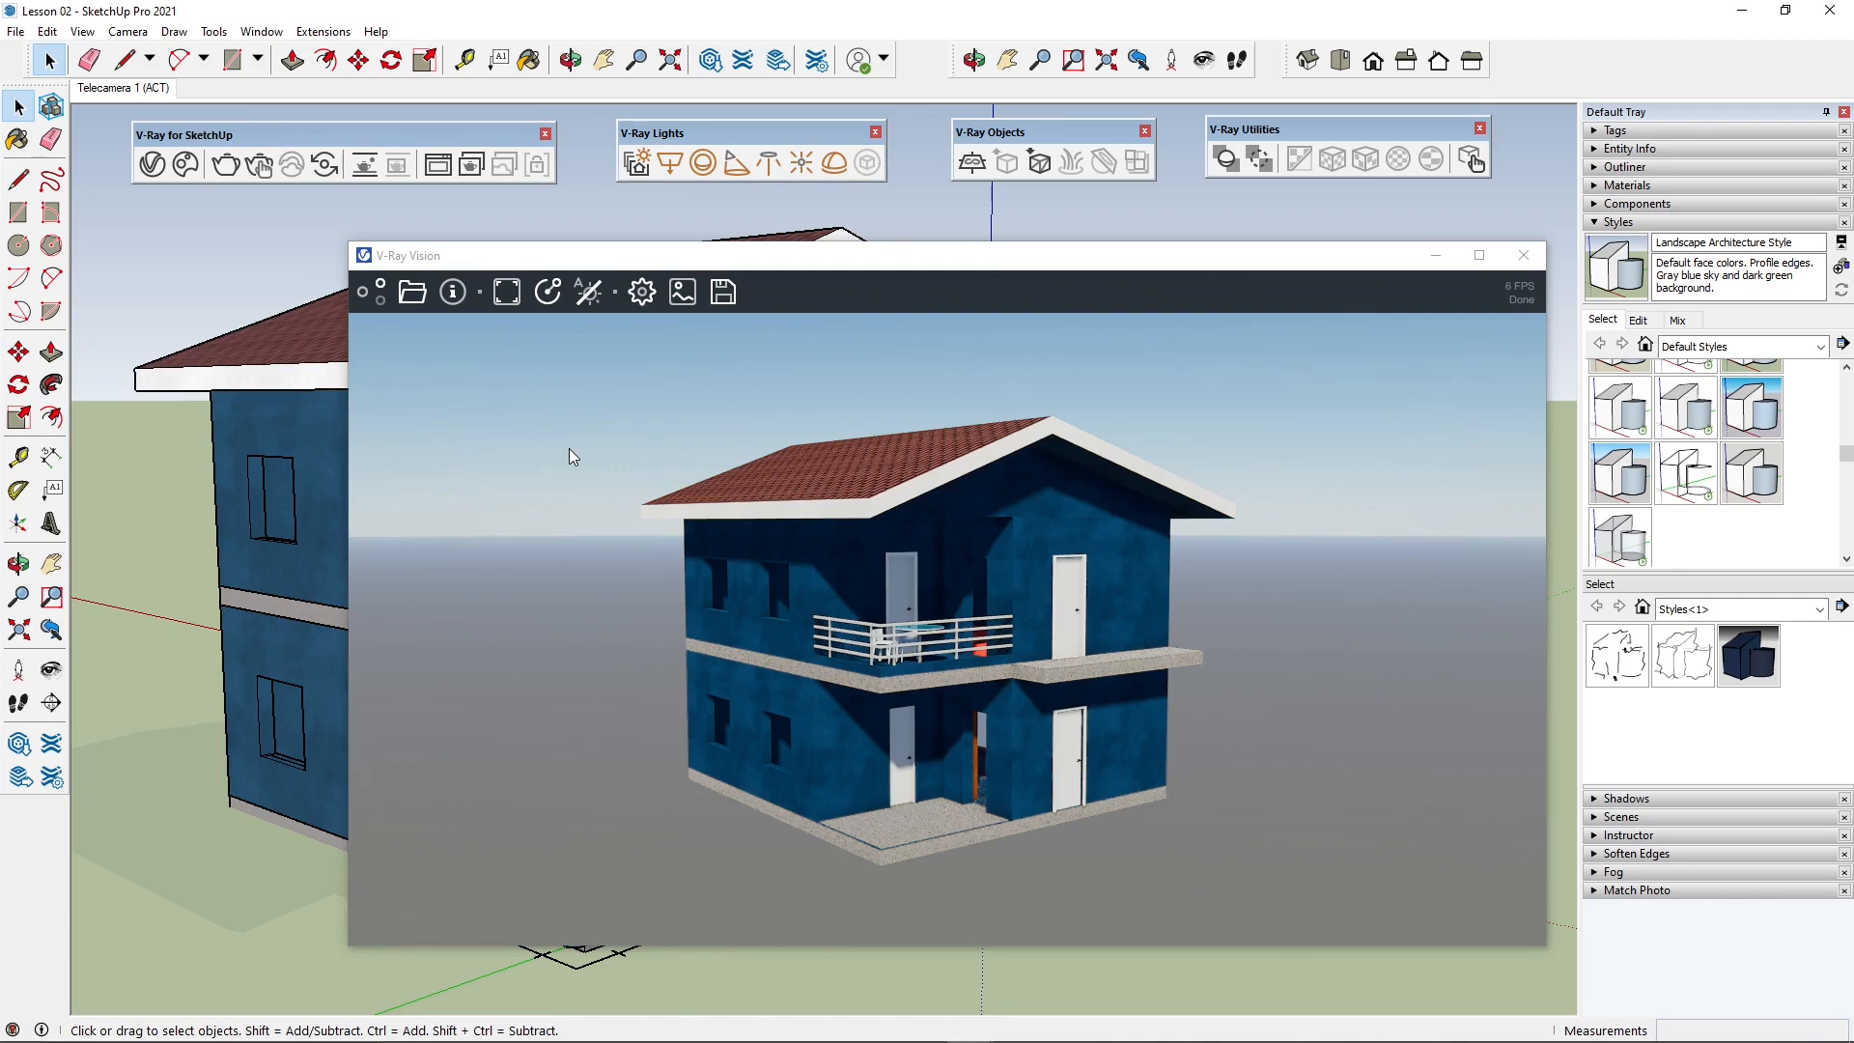
{"action": "left_click_drag", "start_coordinate": [987, 252], "coordinate": [969, 249]}
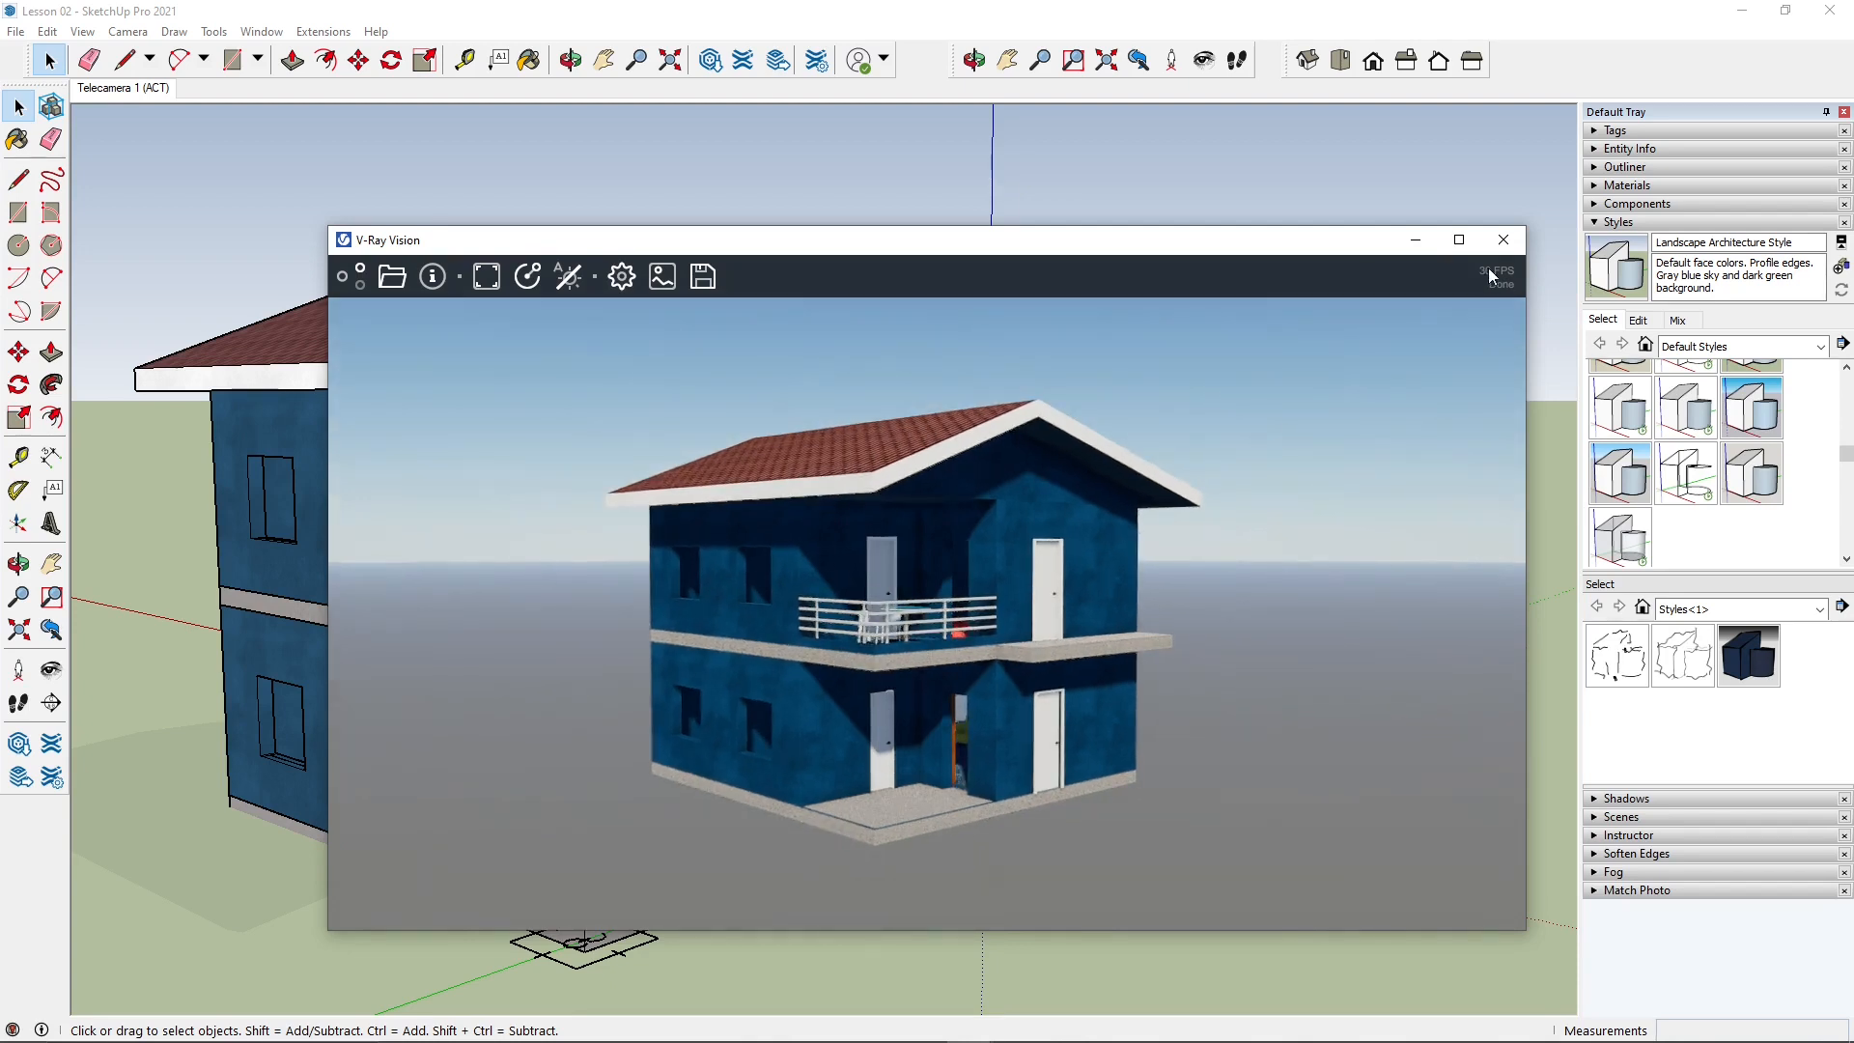
{"action": "mouse_move", "coordinate": [727, 634]}
{"action": "left_mouse_down"}
{"action": "mouse_move", "coordinate": [791, 643]}
{"action": "mouse_move", "coordinate": [722, 639]}
{"action": "left_mouse_up"}
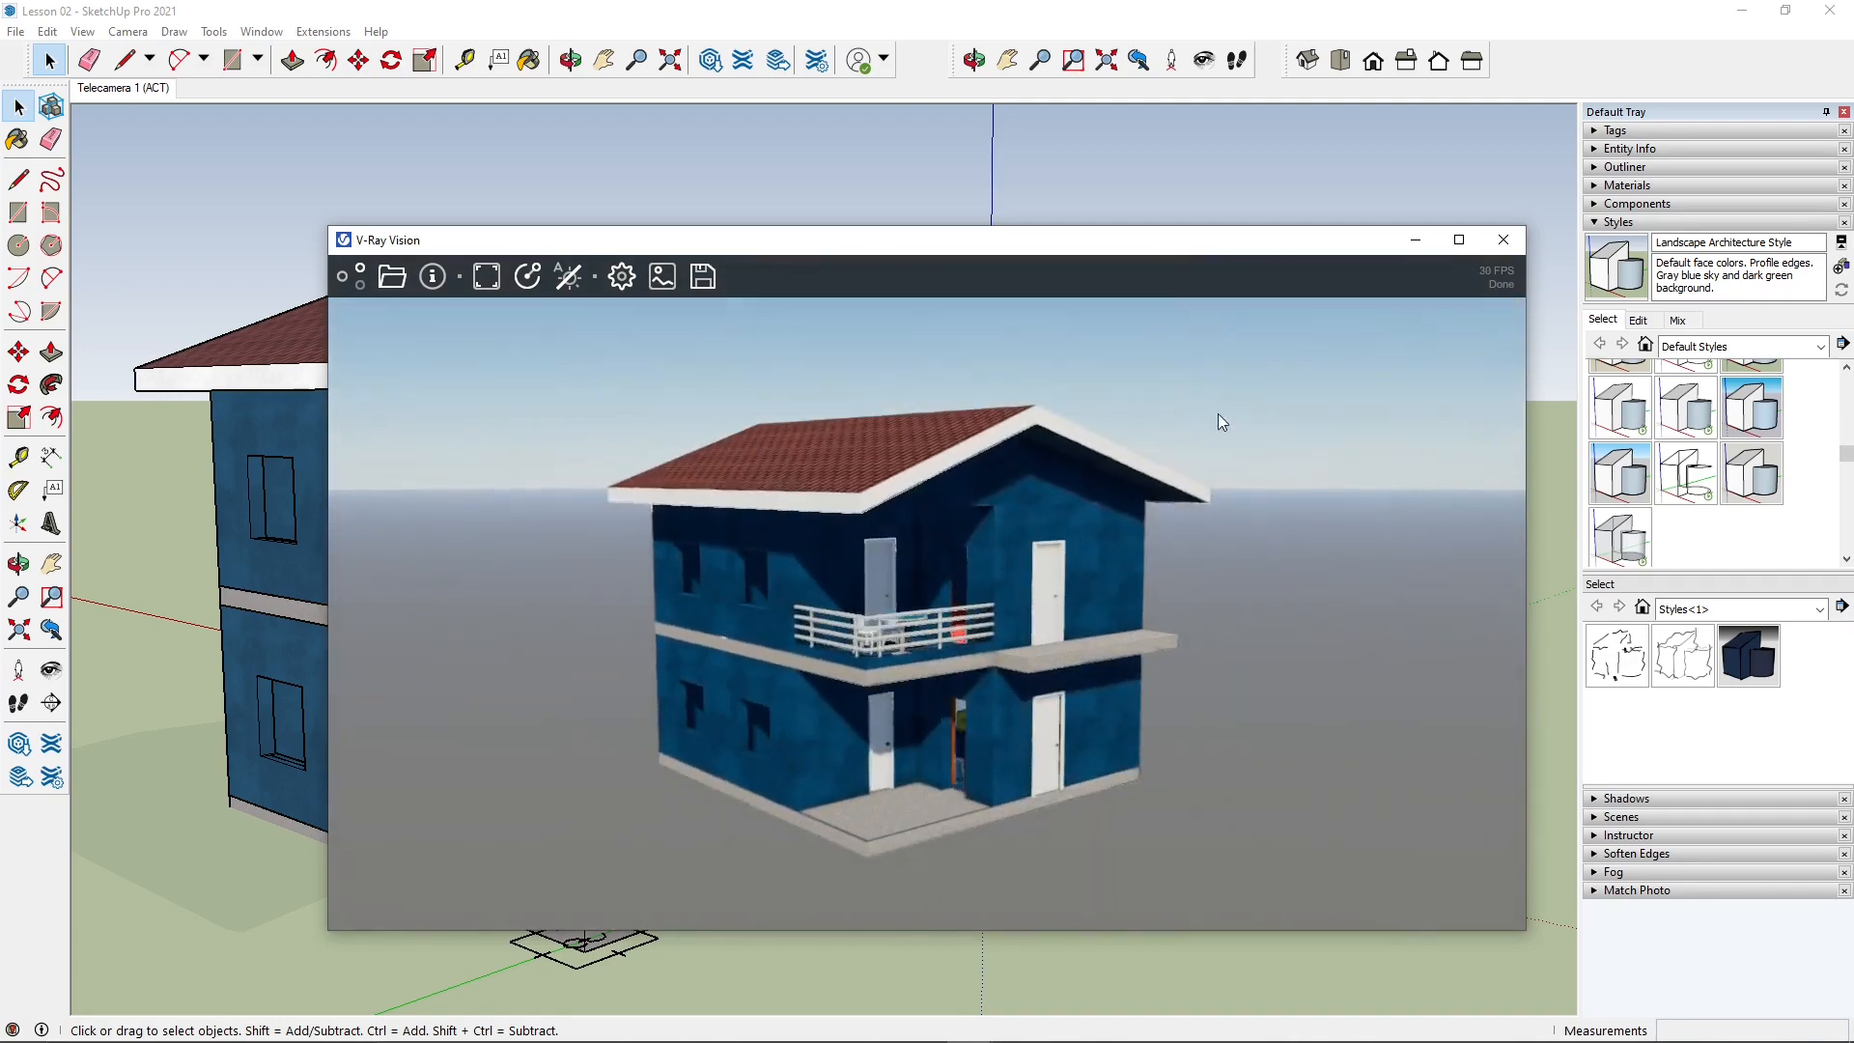